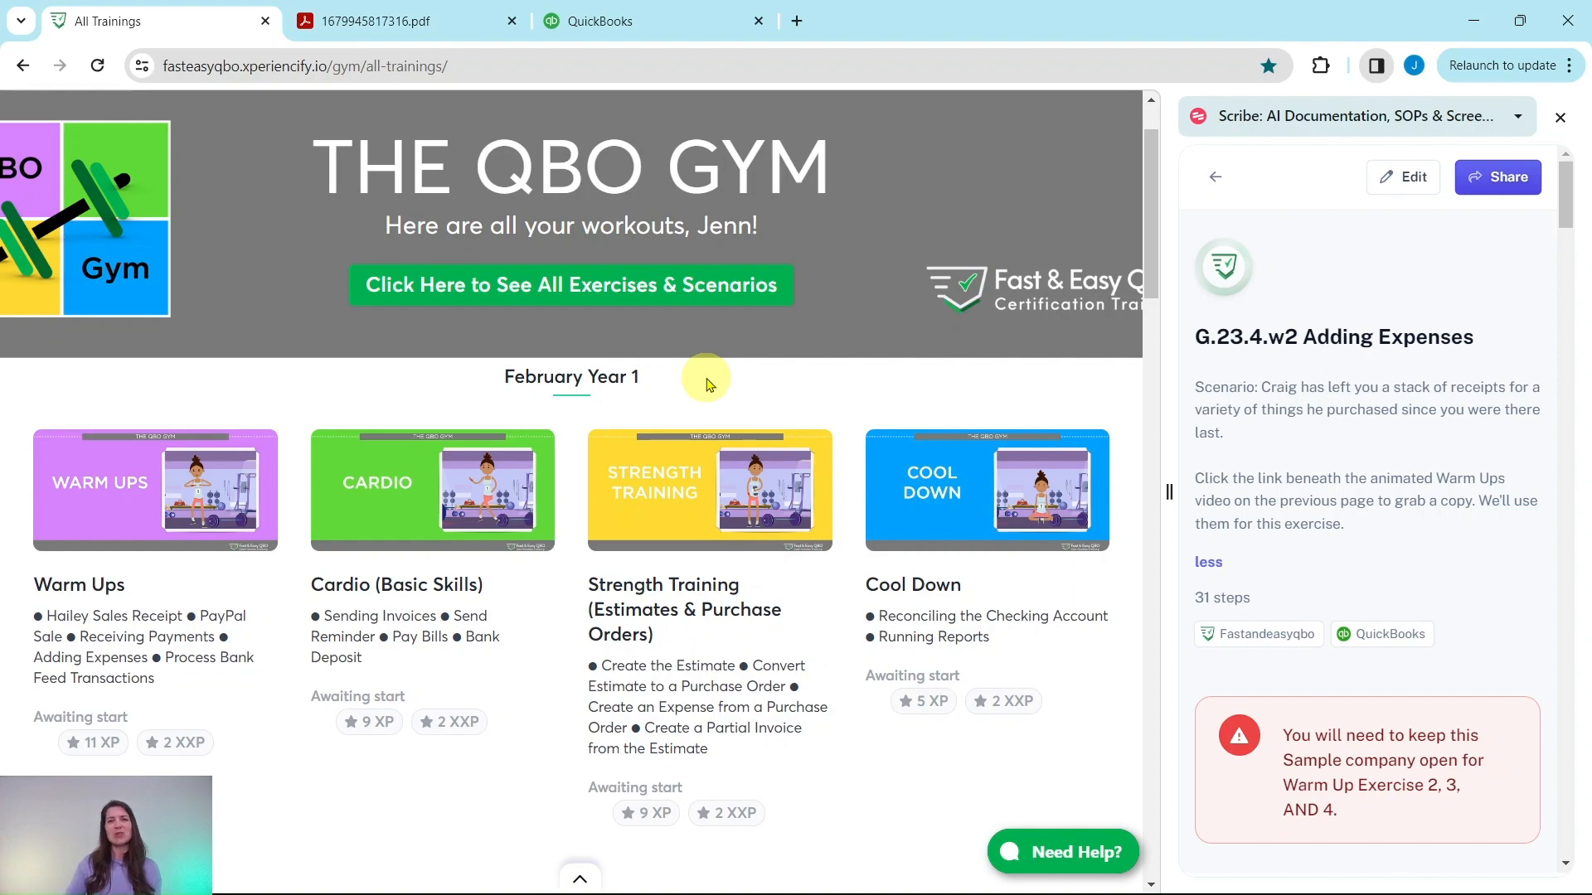
Open the Warm Ups lesson of April Year 1 in the QBO Gym
scroll(580, 332, down, 13)
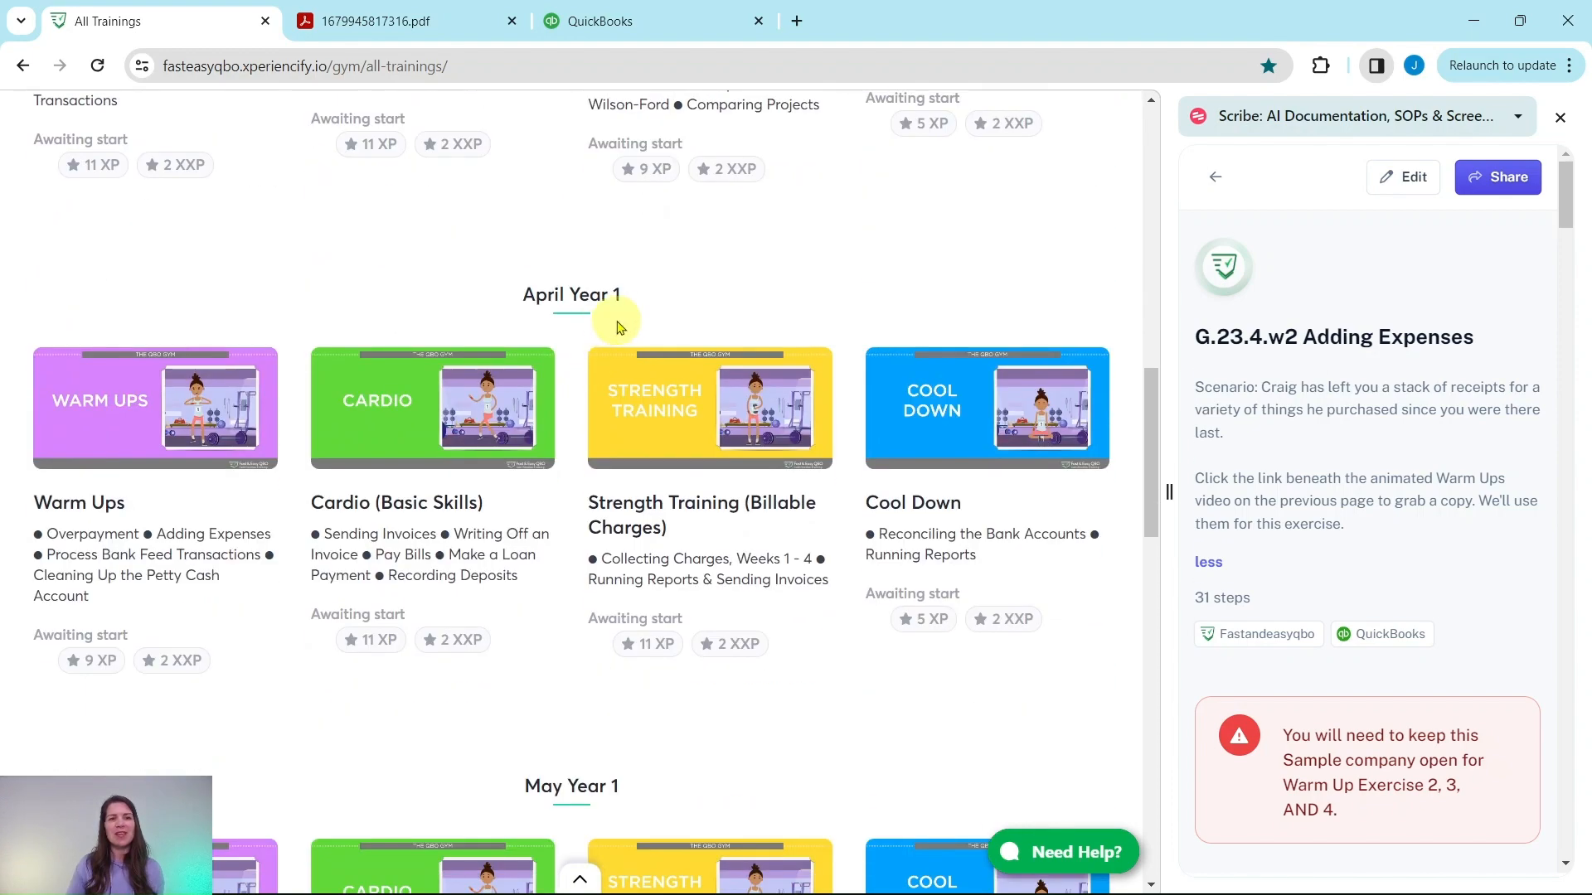
click(128, 448)
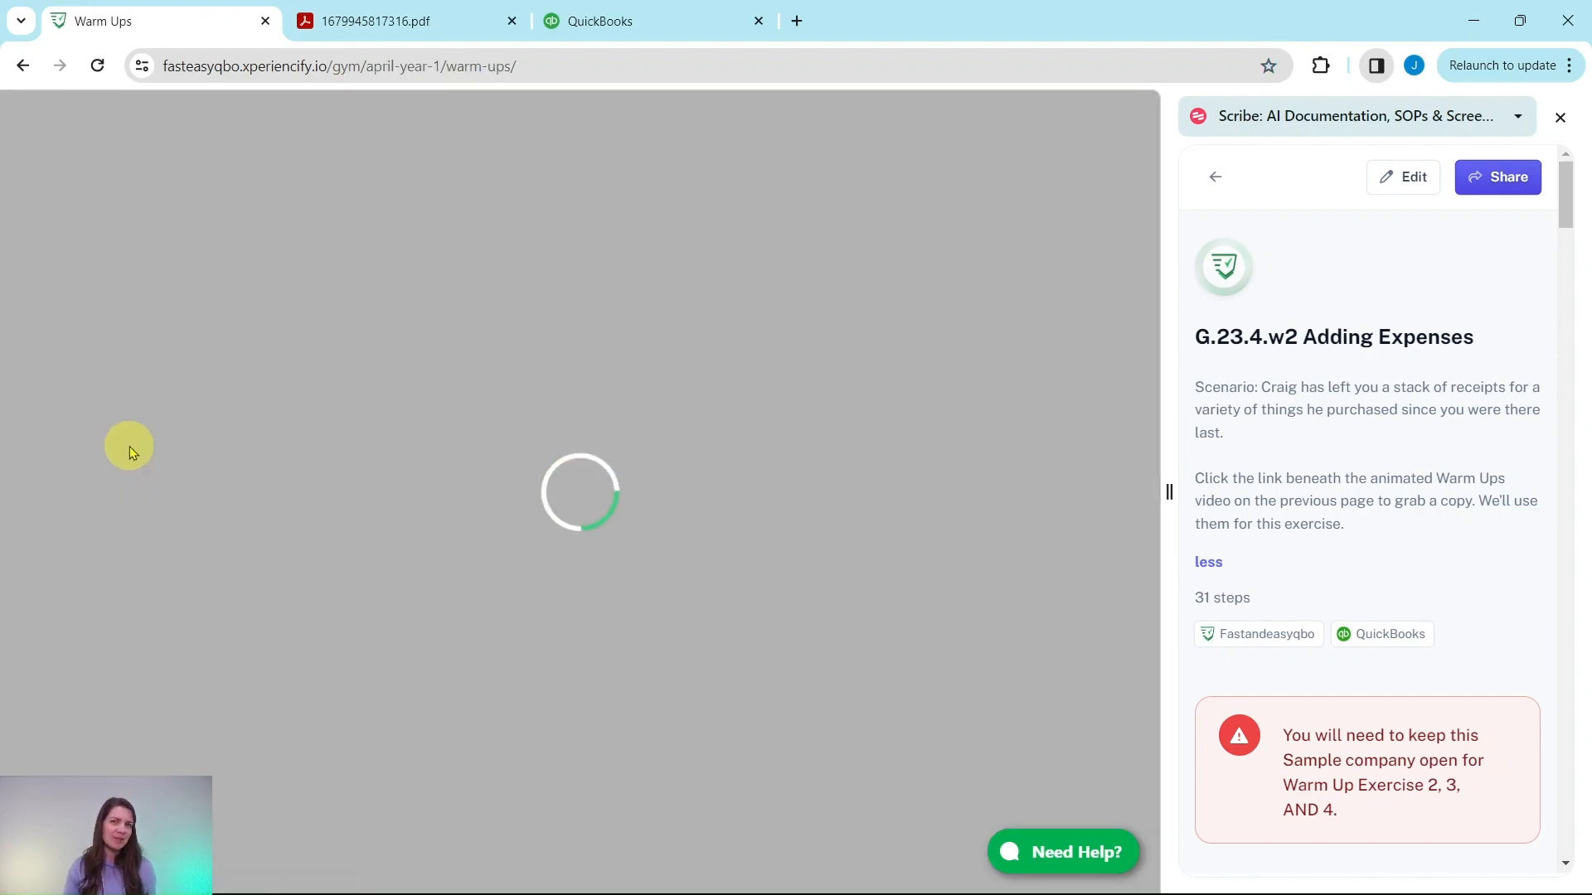
Look through the Warm Ups lesson's downloads, quiz and hands-on practice exercises, including G.23.4.w2
scroll(265, 400, down, 3)
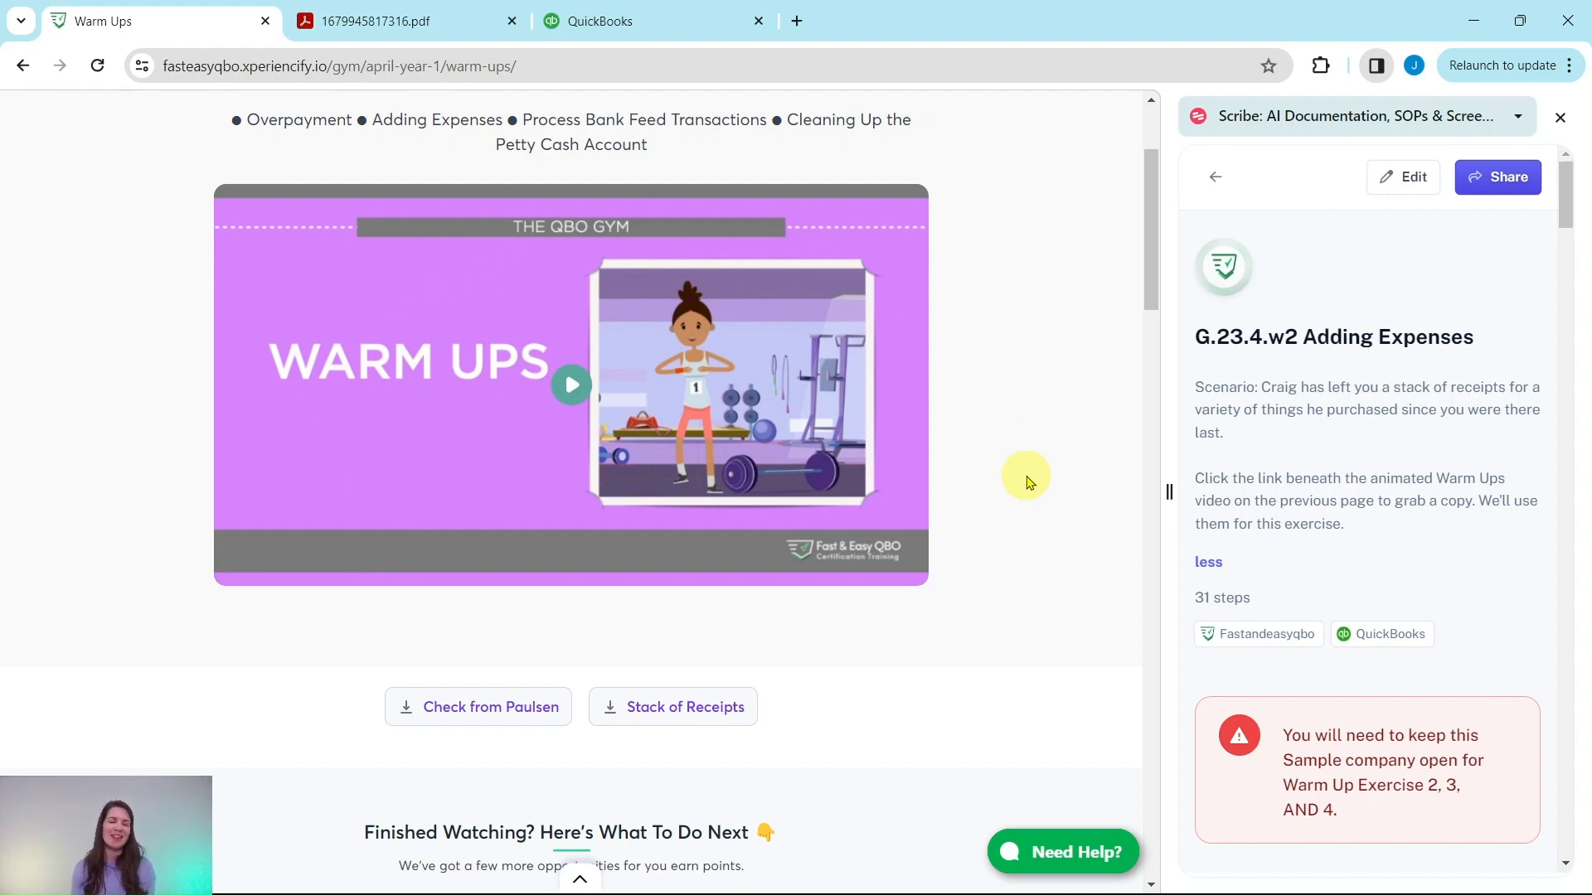
scroll(1026, 482, down, 10)
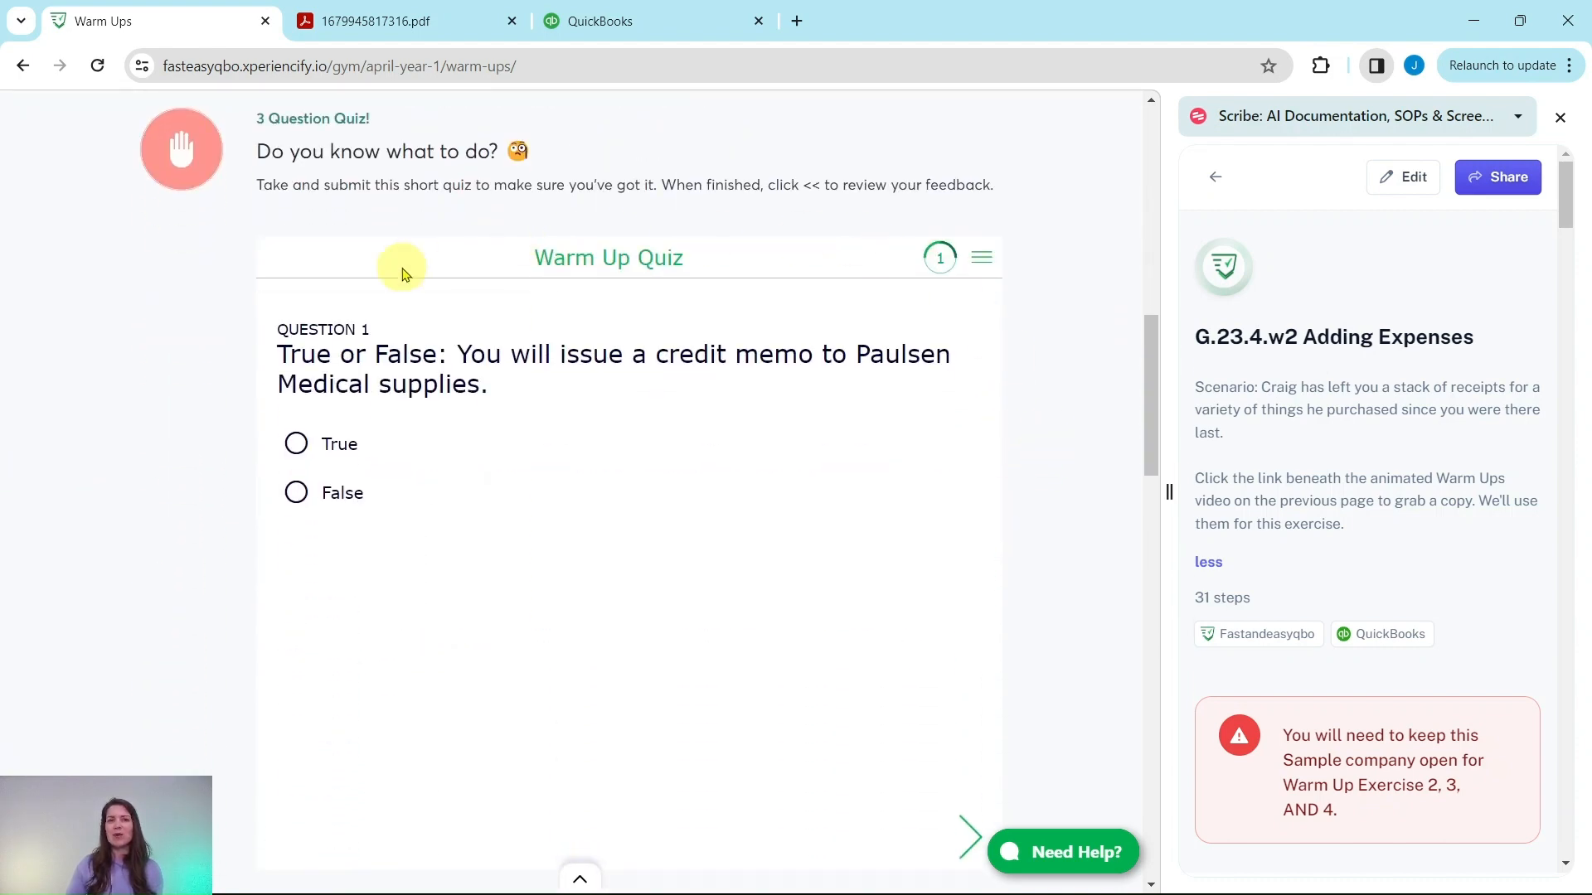
scroll(1075, 461, down, 1)
scroll(1074, 458, down, 8)
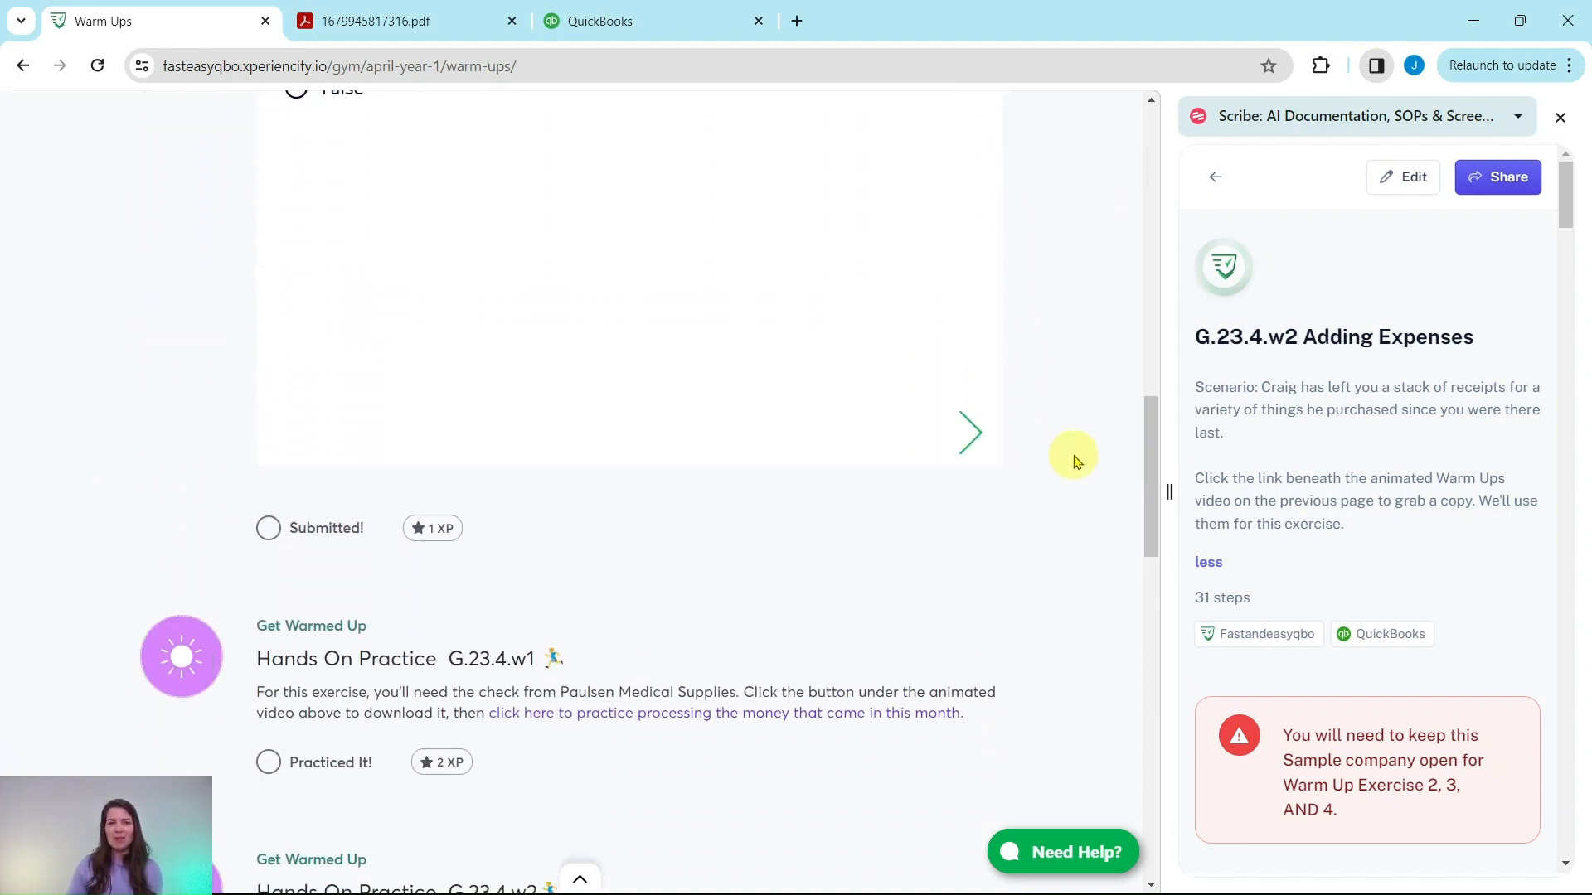
scroll(736, 516, down, 9)
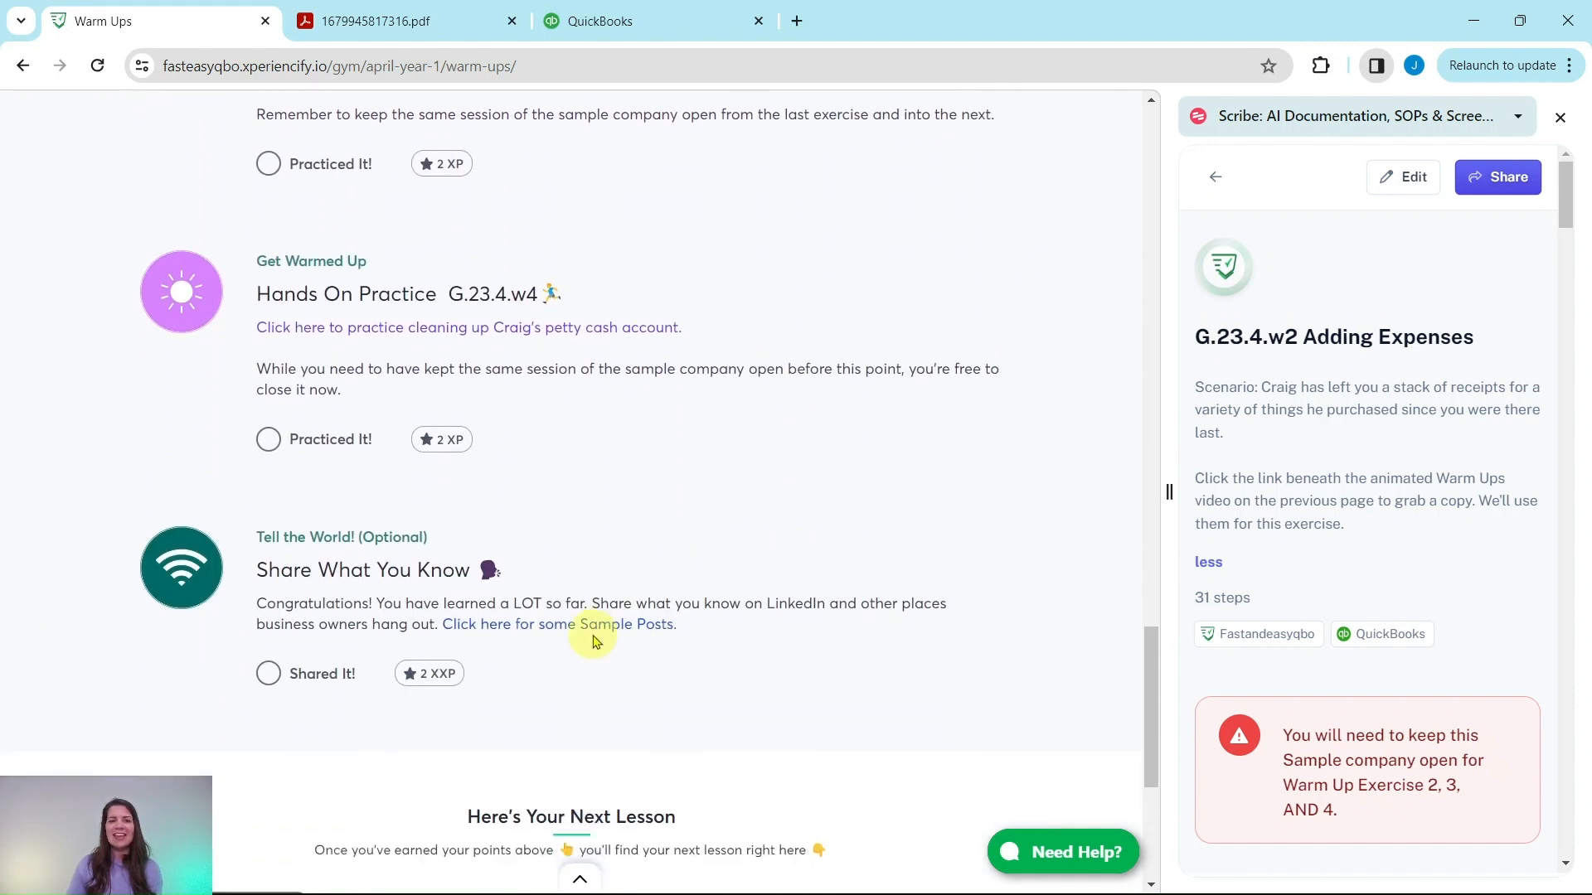
scroll(592, 636, down, 1)
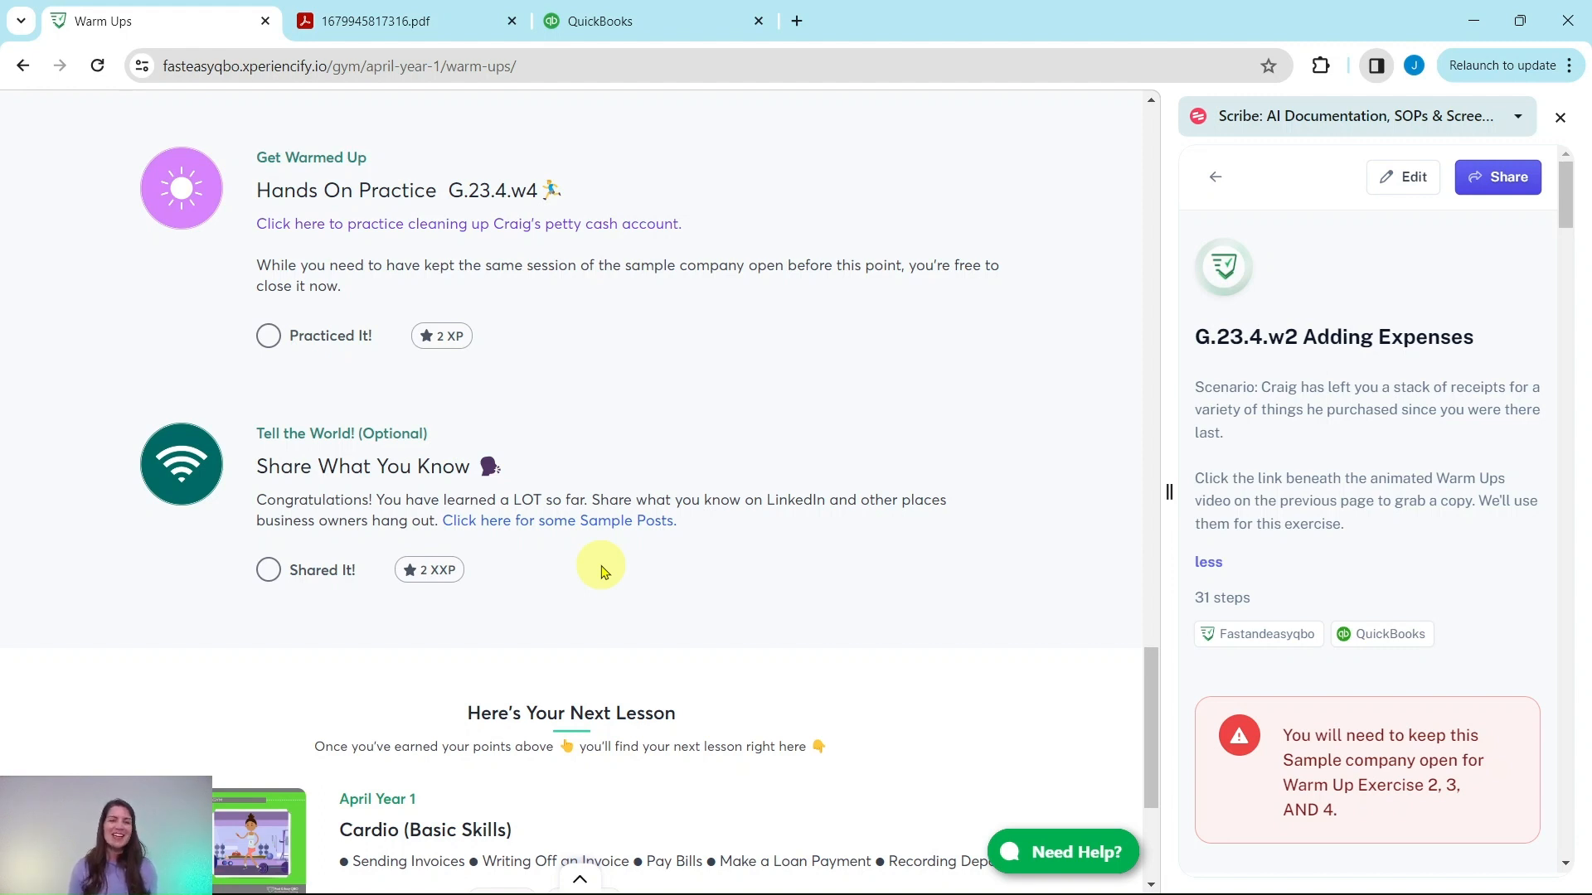
scroll(661, 432, up, 6)
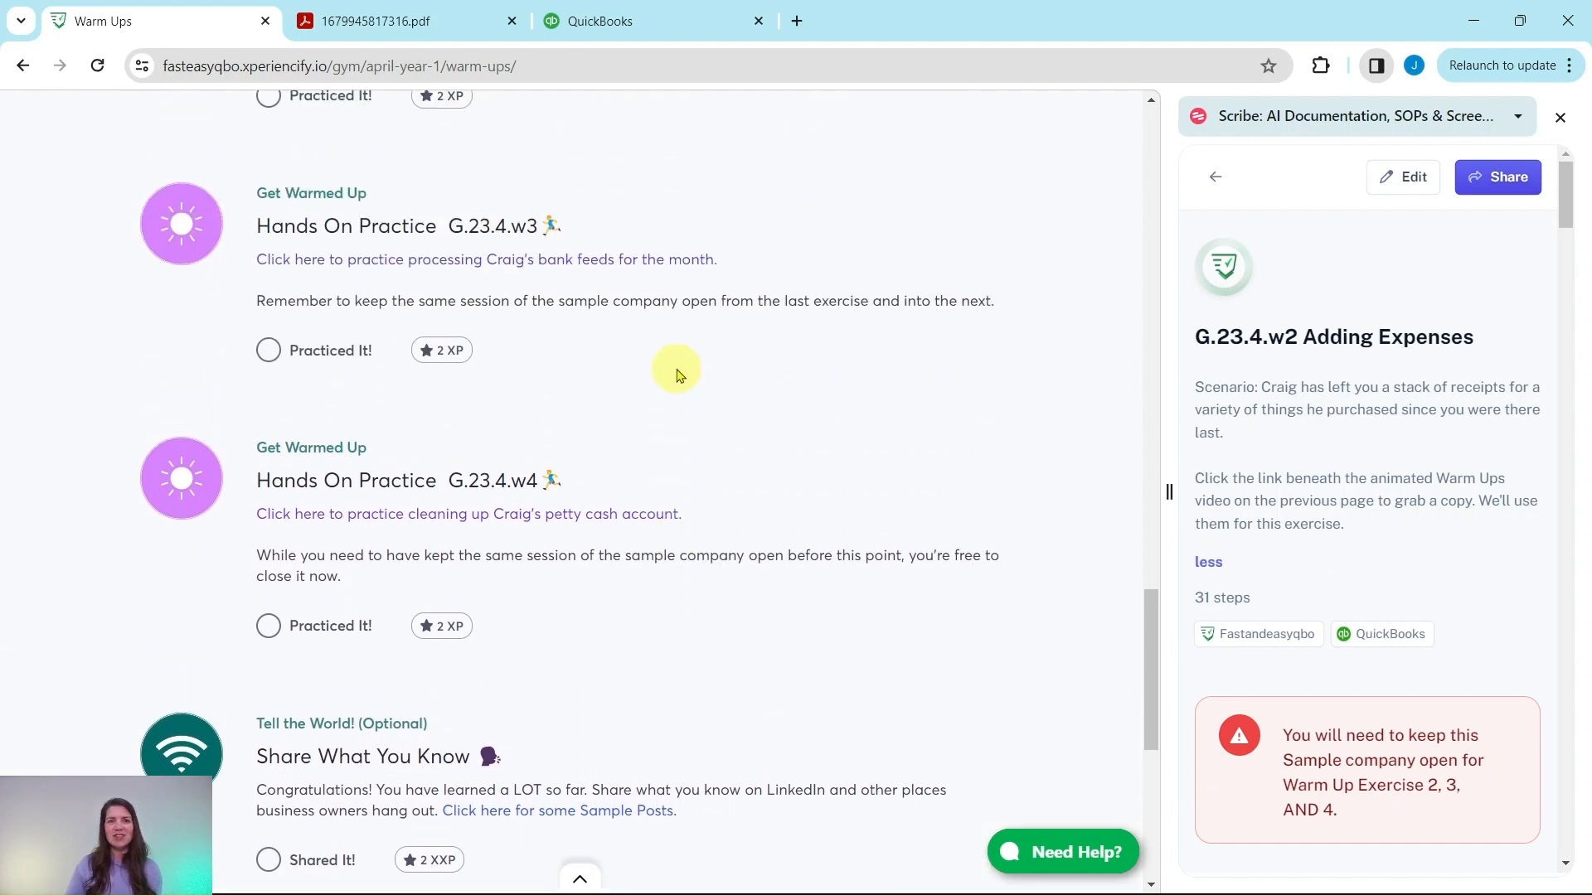
scroll(663, 378, up, 1)
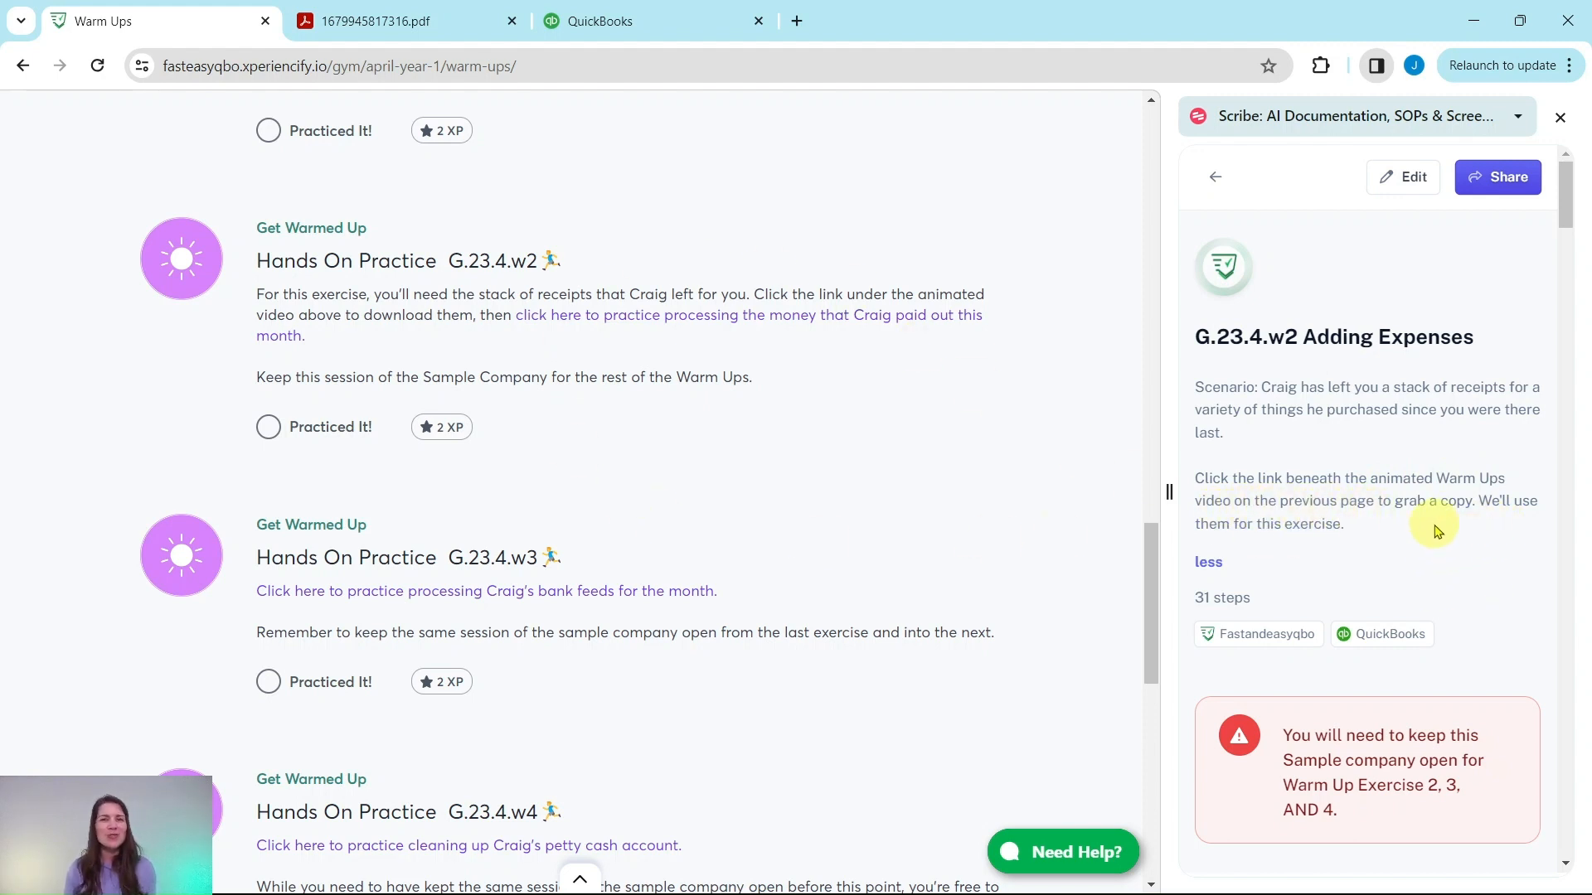
scroll(906, 543, up, 1)
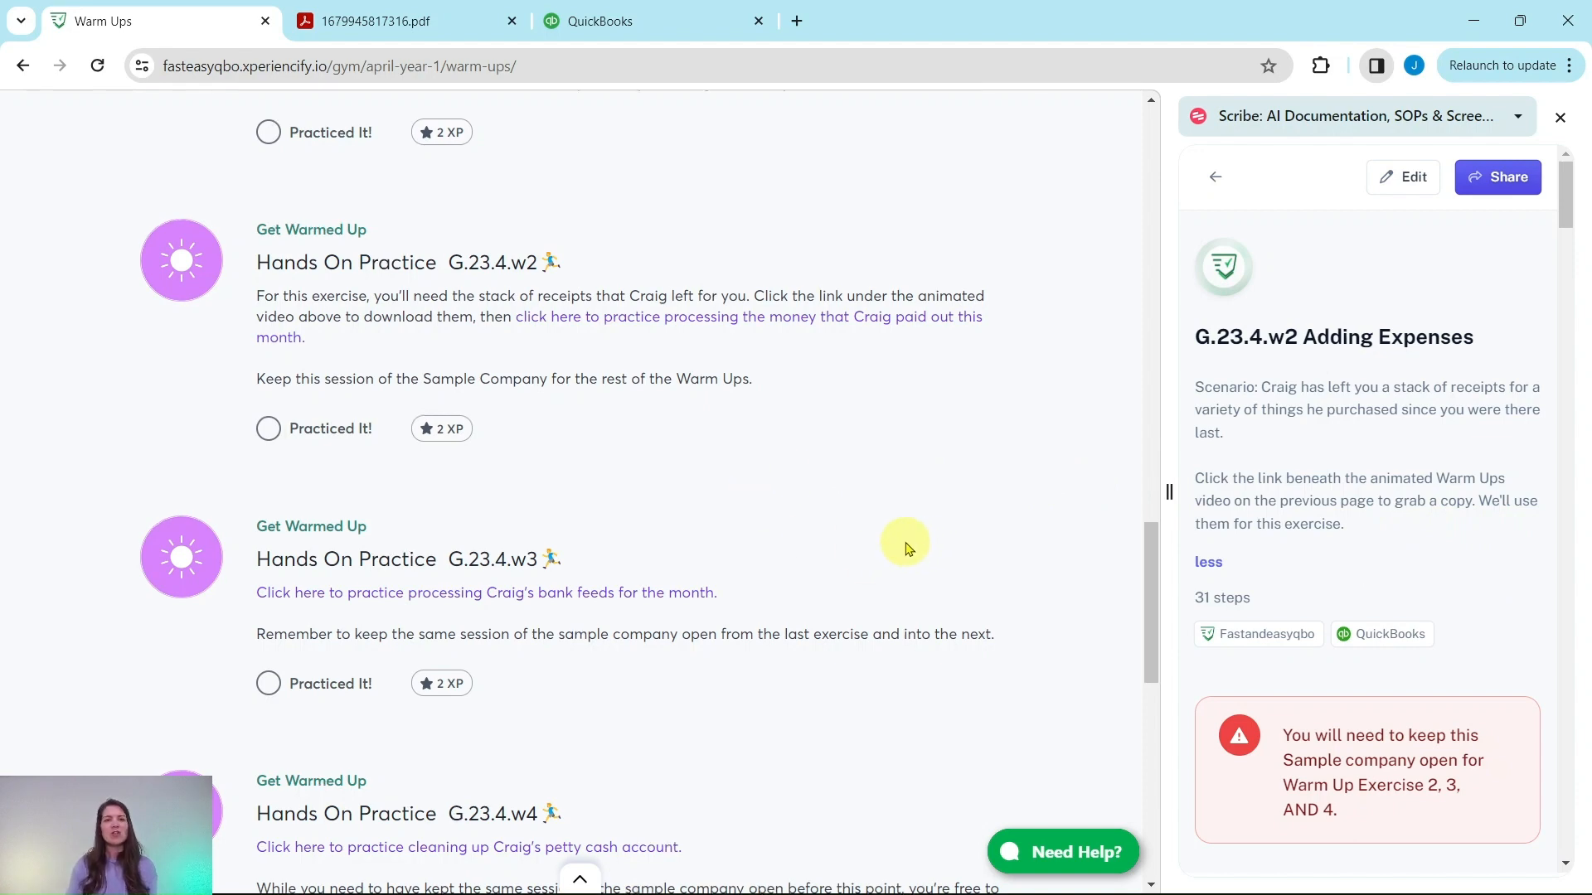
Locate the lesson's Stack of Receipts download and examine the Tania's, A1 Rental and Car Wash receipts in the open PDF
scroll(906, 547, up, 15)
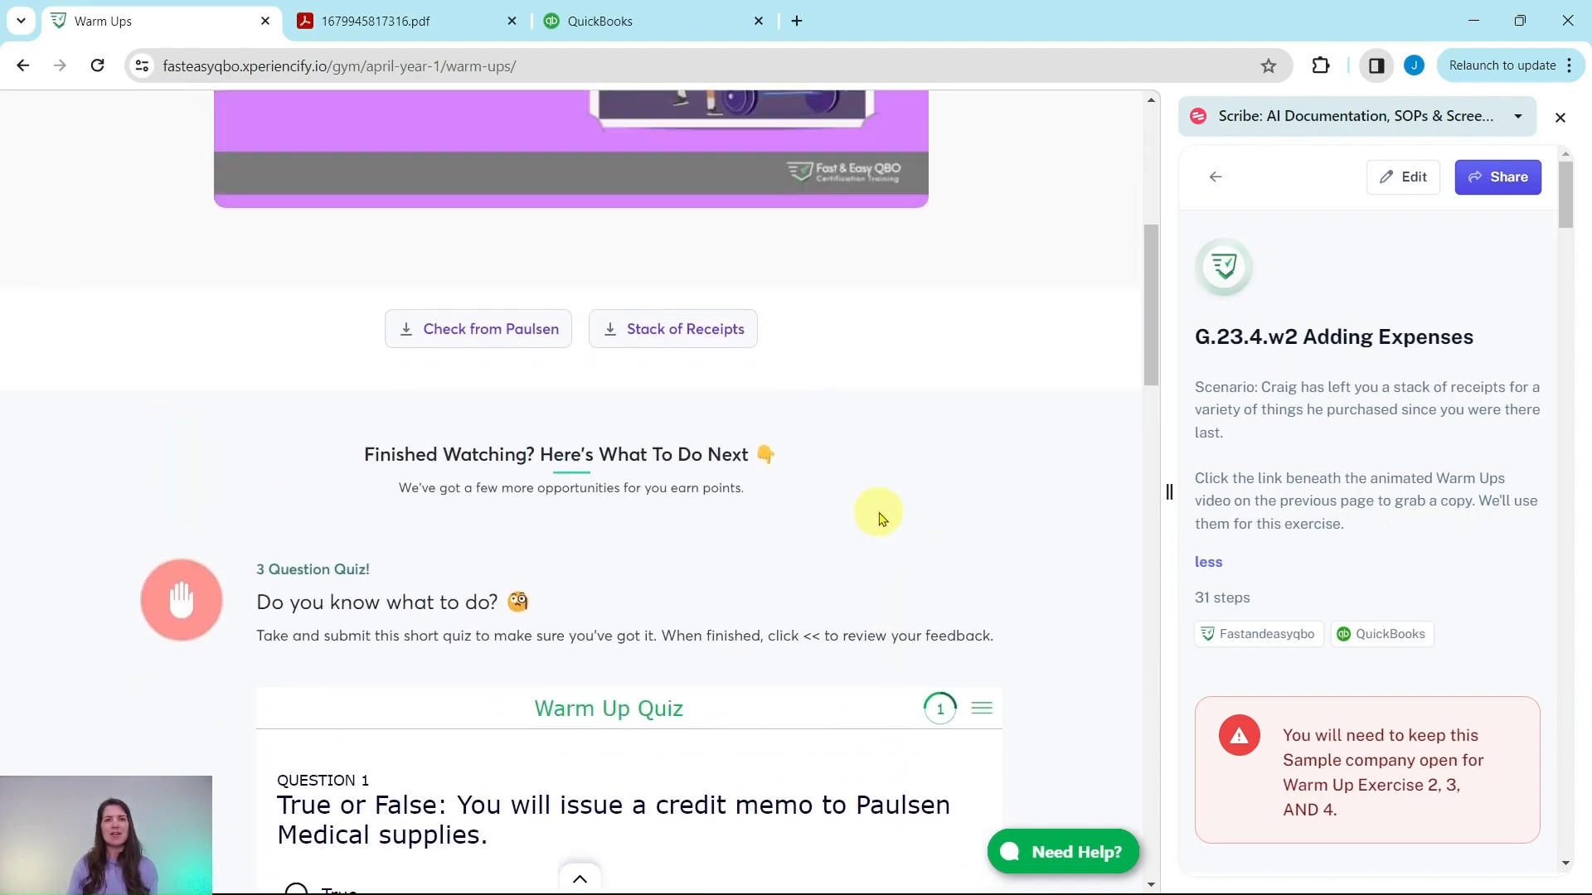
scroll(880, 519, up, 3)
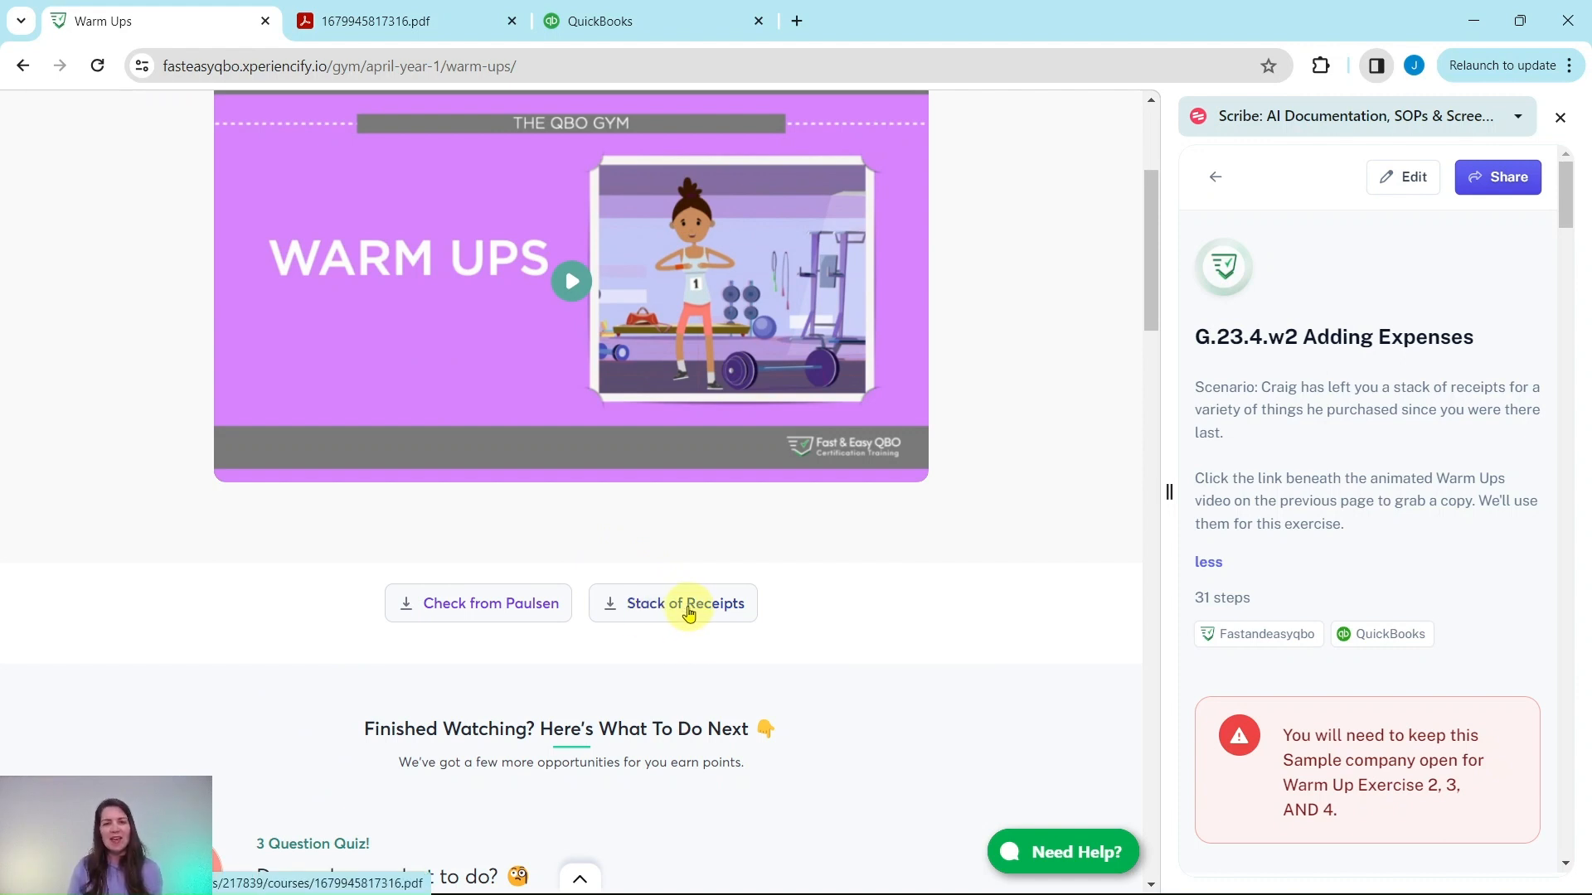
click(408, 24)
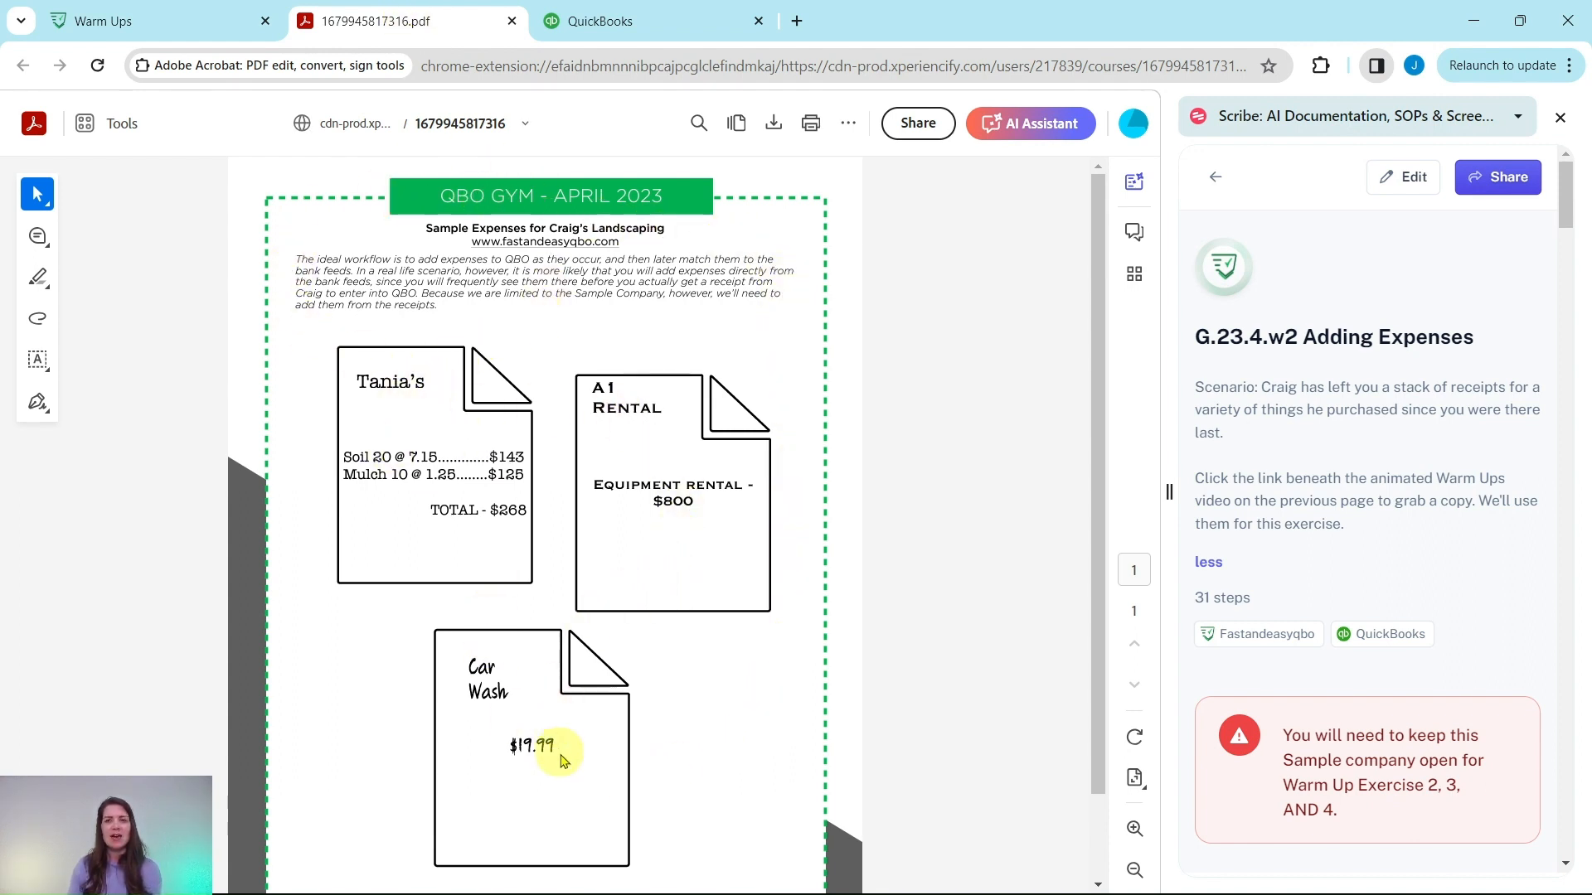
scroll(585, 749, down, 2)
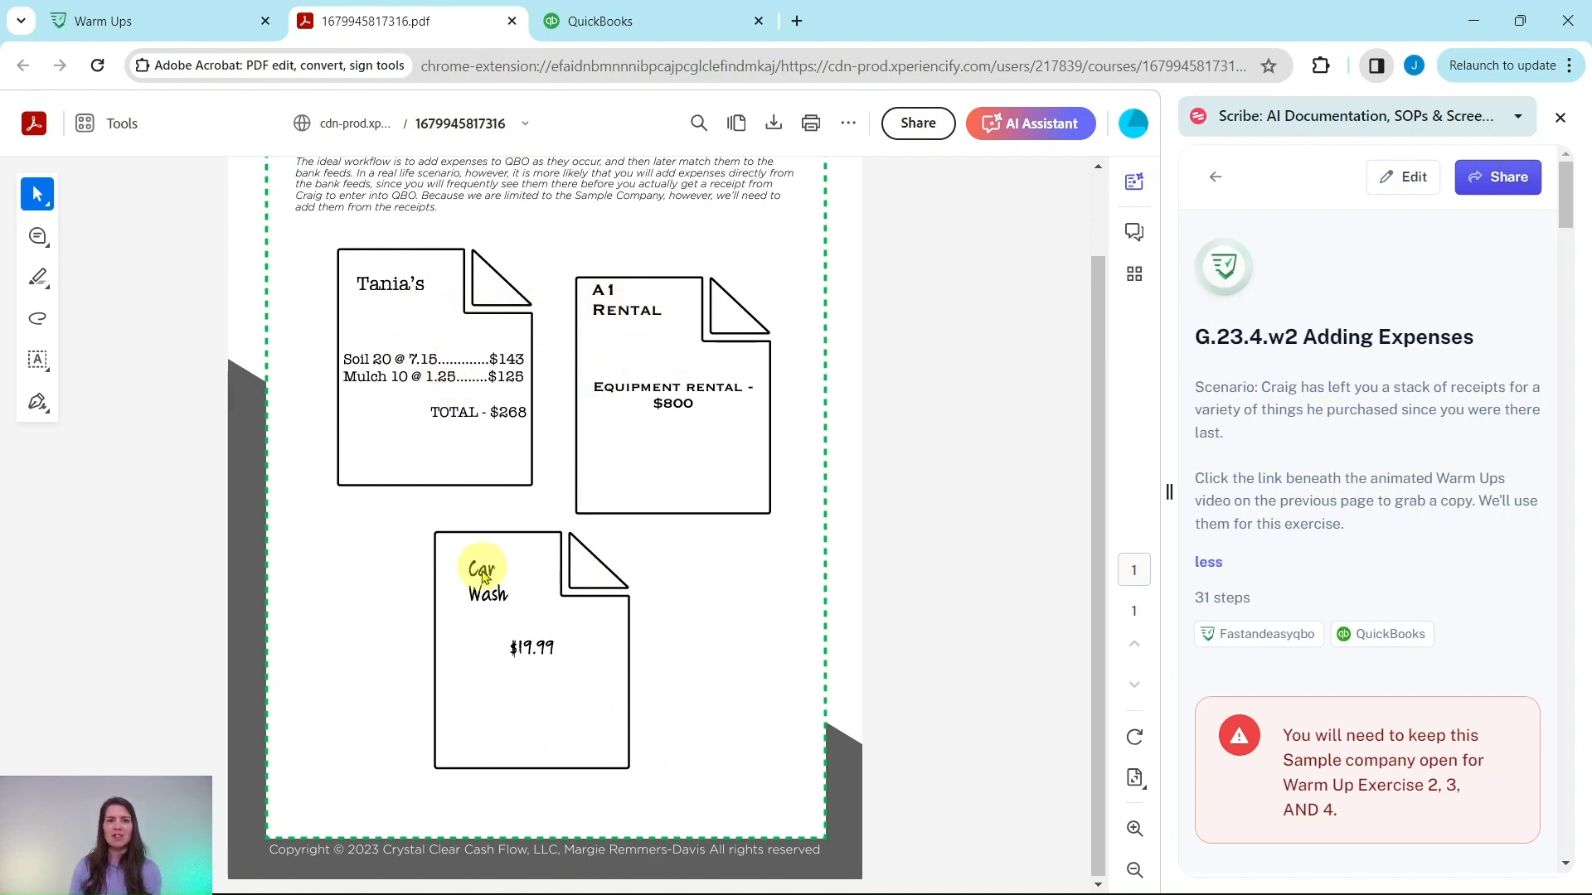
scroll(500, 581, up, 2)
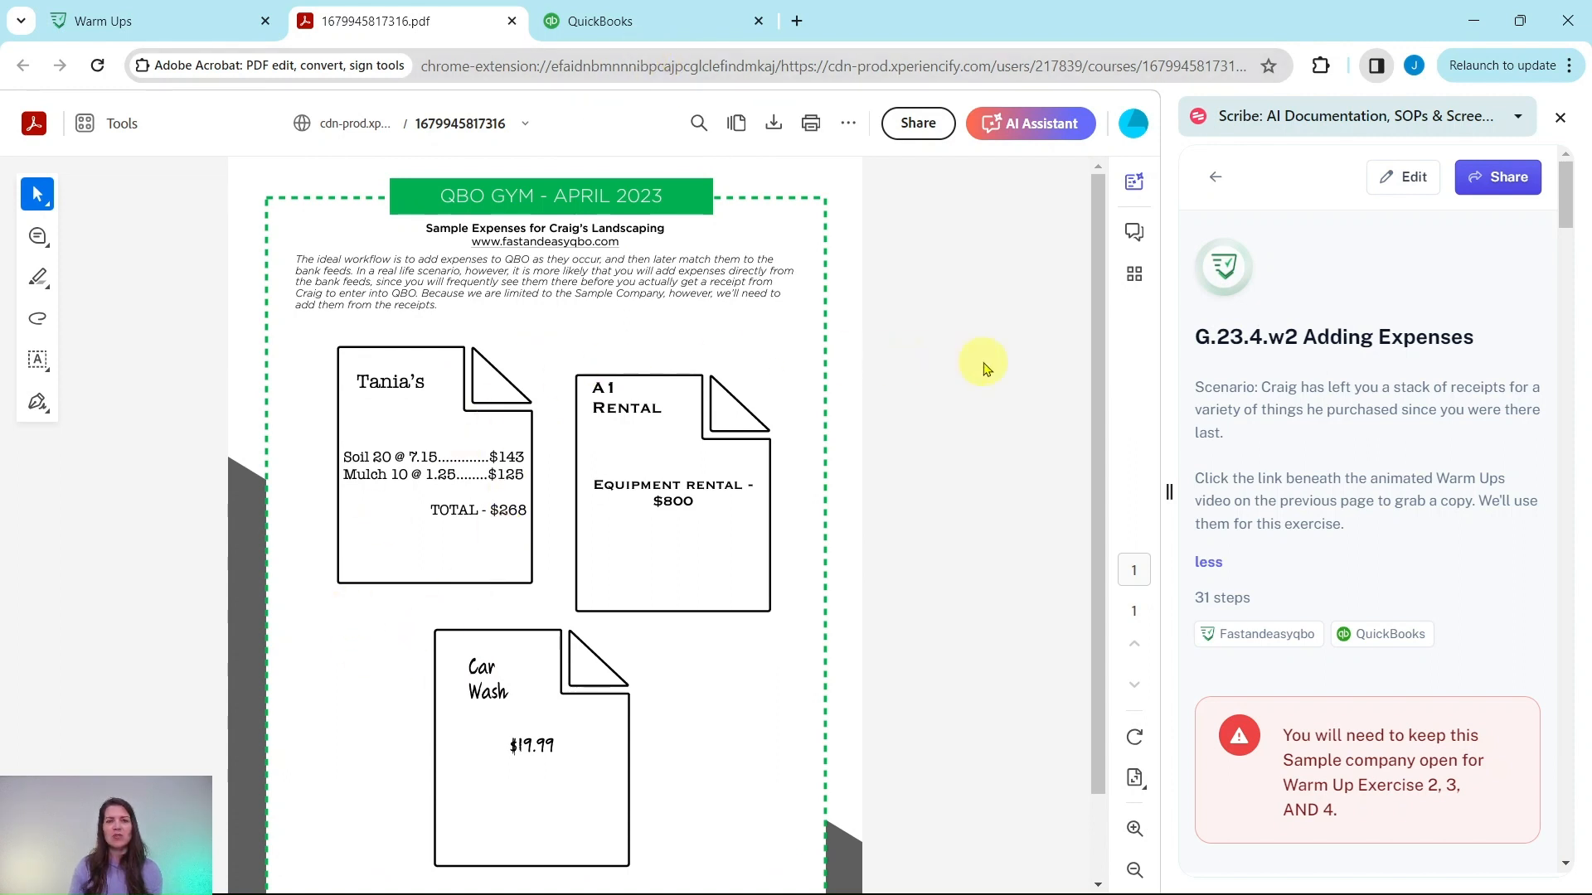
Switch to the QuickBooks sample company and read the Adding Expenses guide from the sample company setup to the Tania's Nursery section
scroll(1332, 337, down, 5)
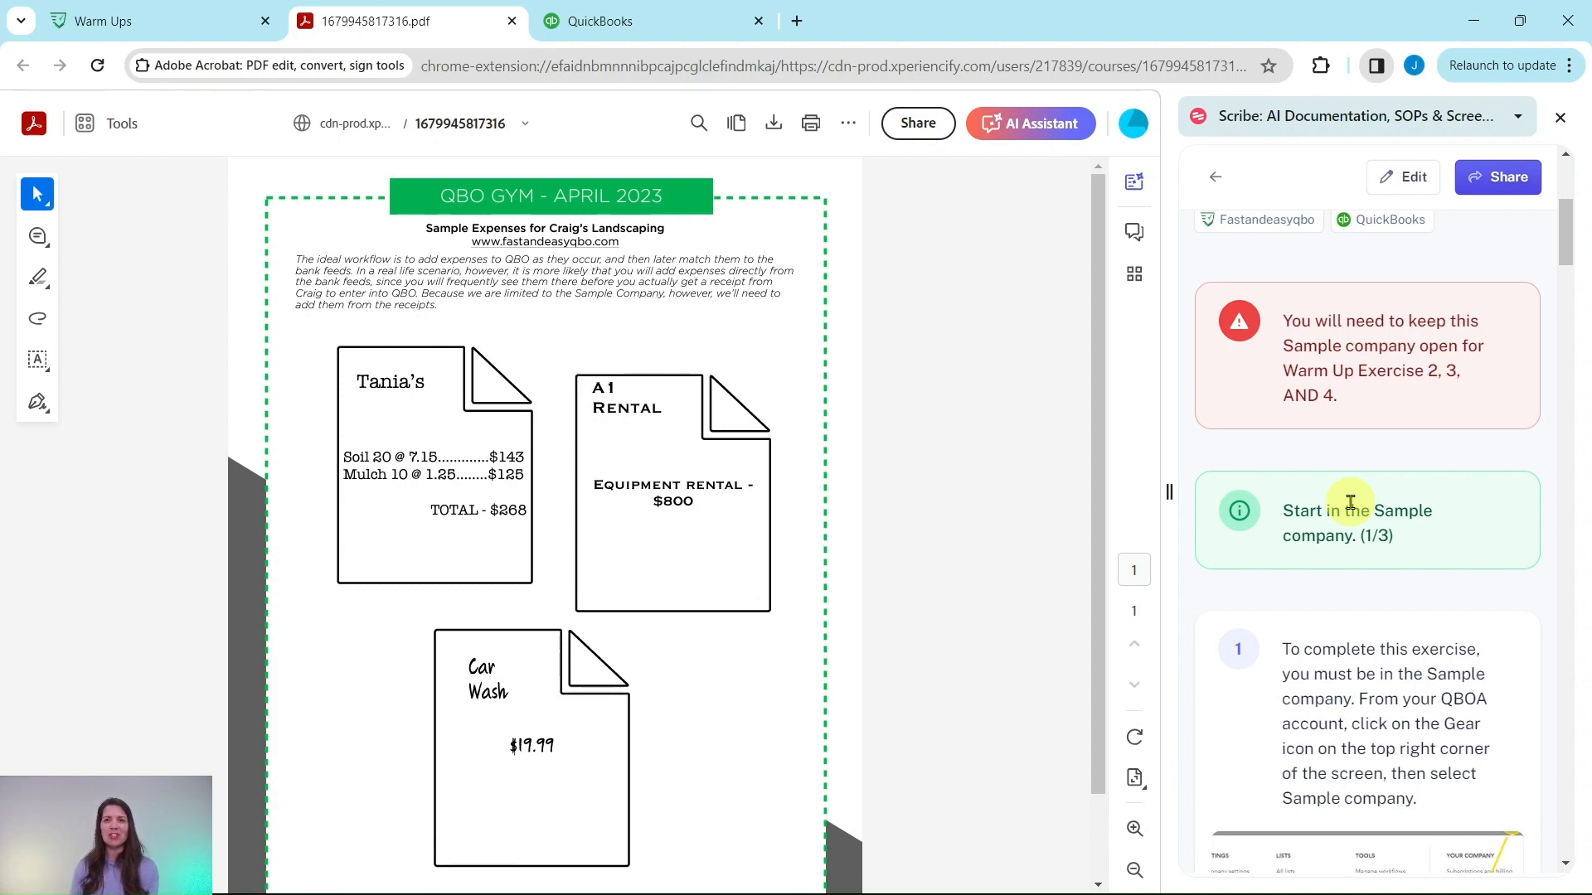
click(692, 25)
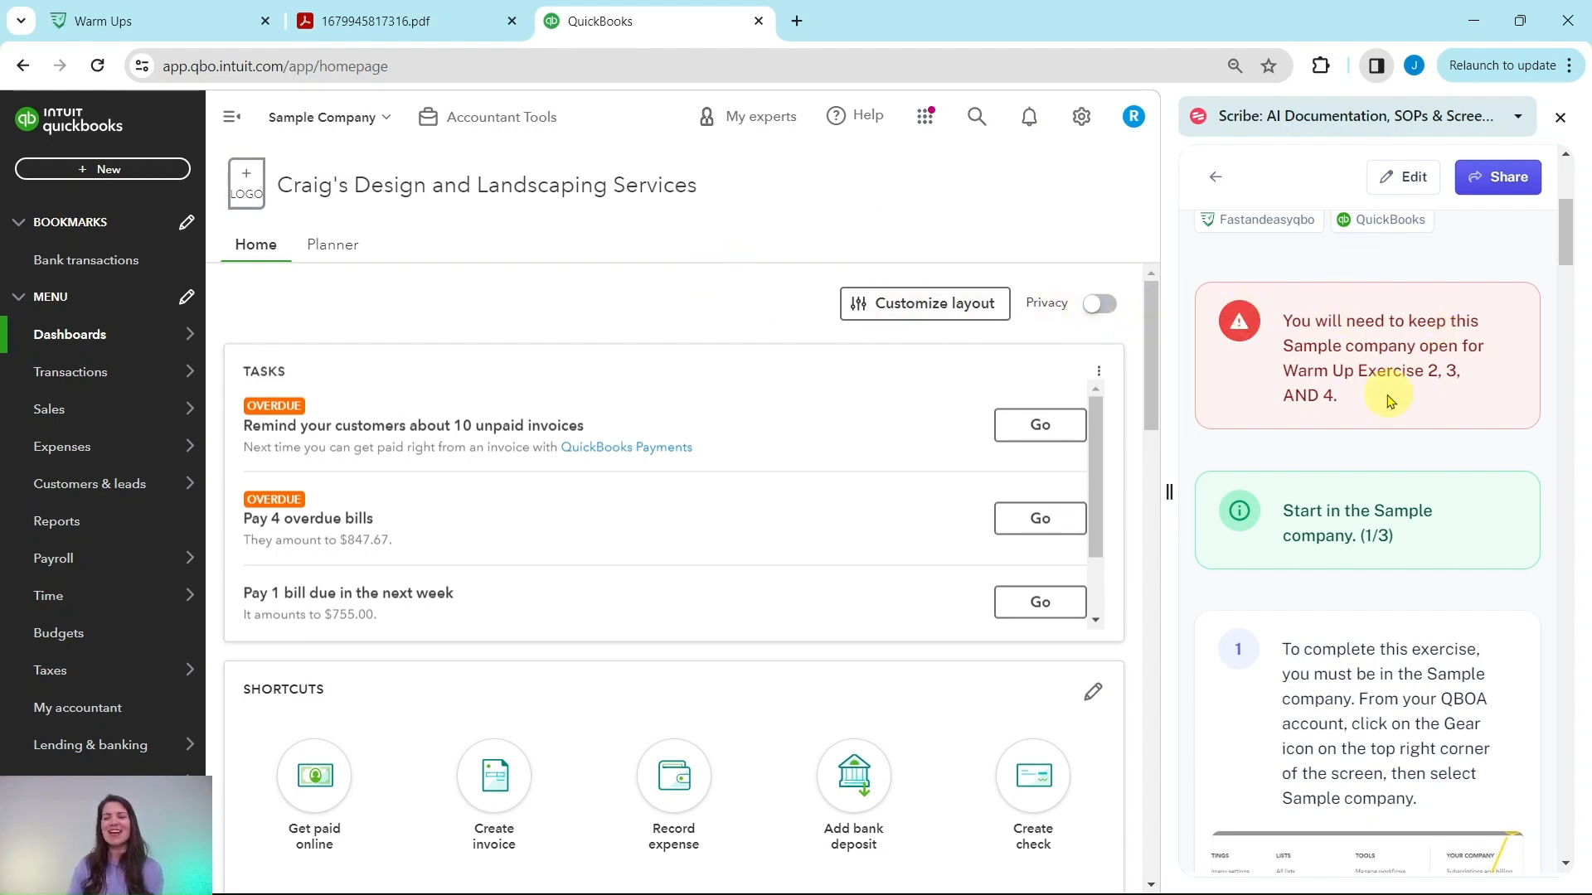
scroll(1323, 447, down, 5)
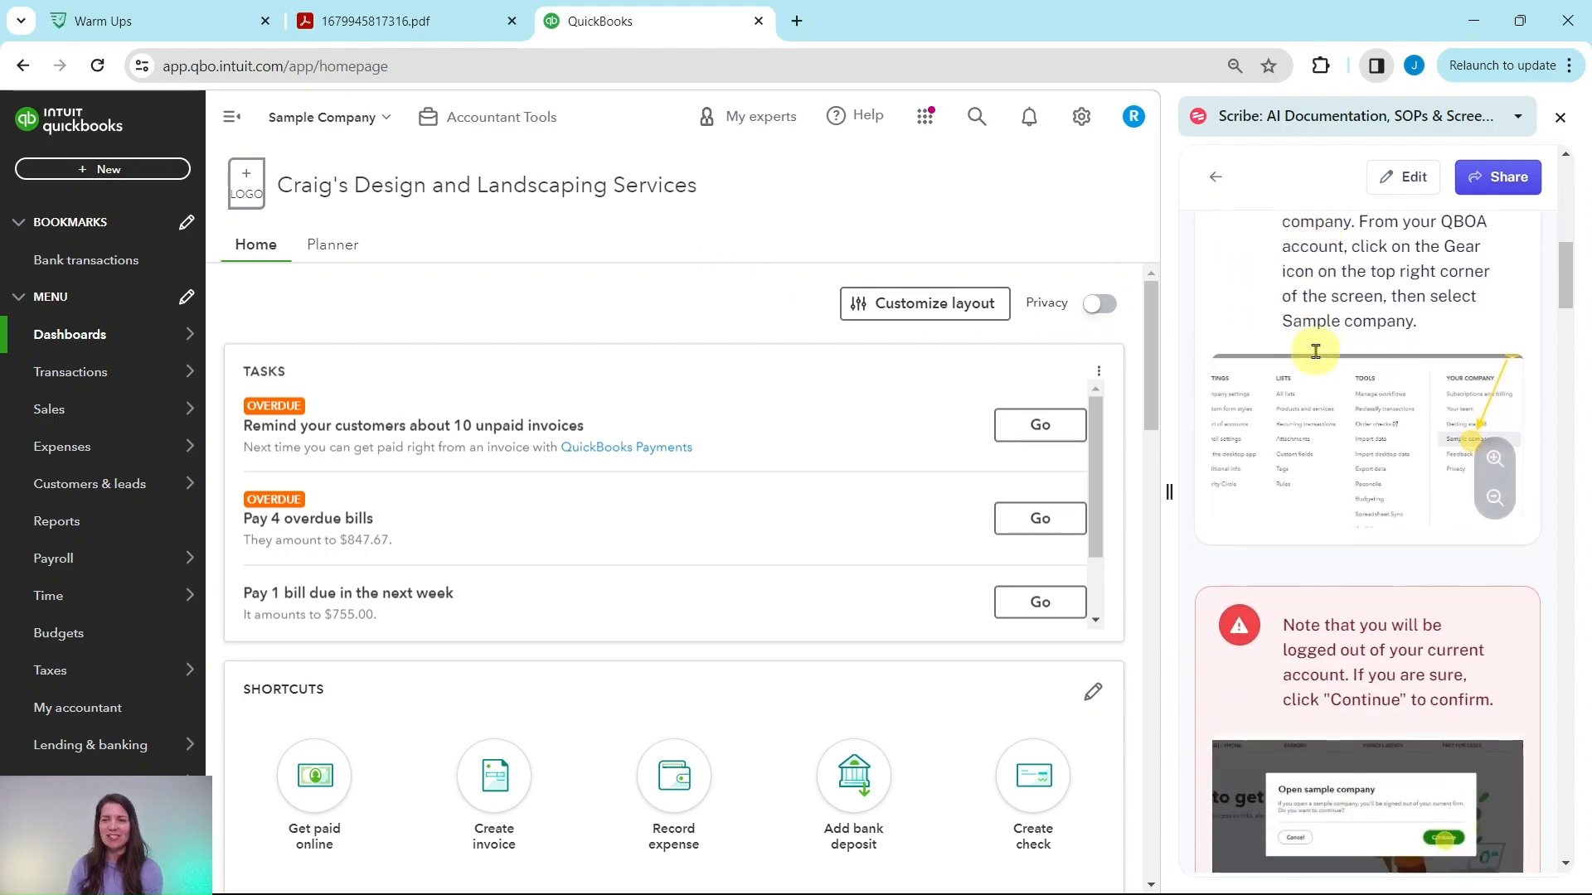
scroll(1315, 352, down, 8)
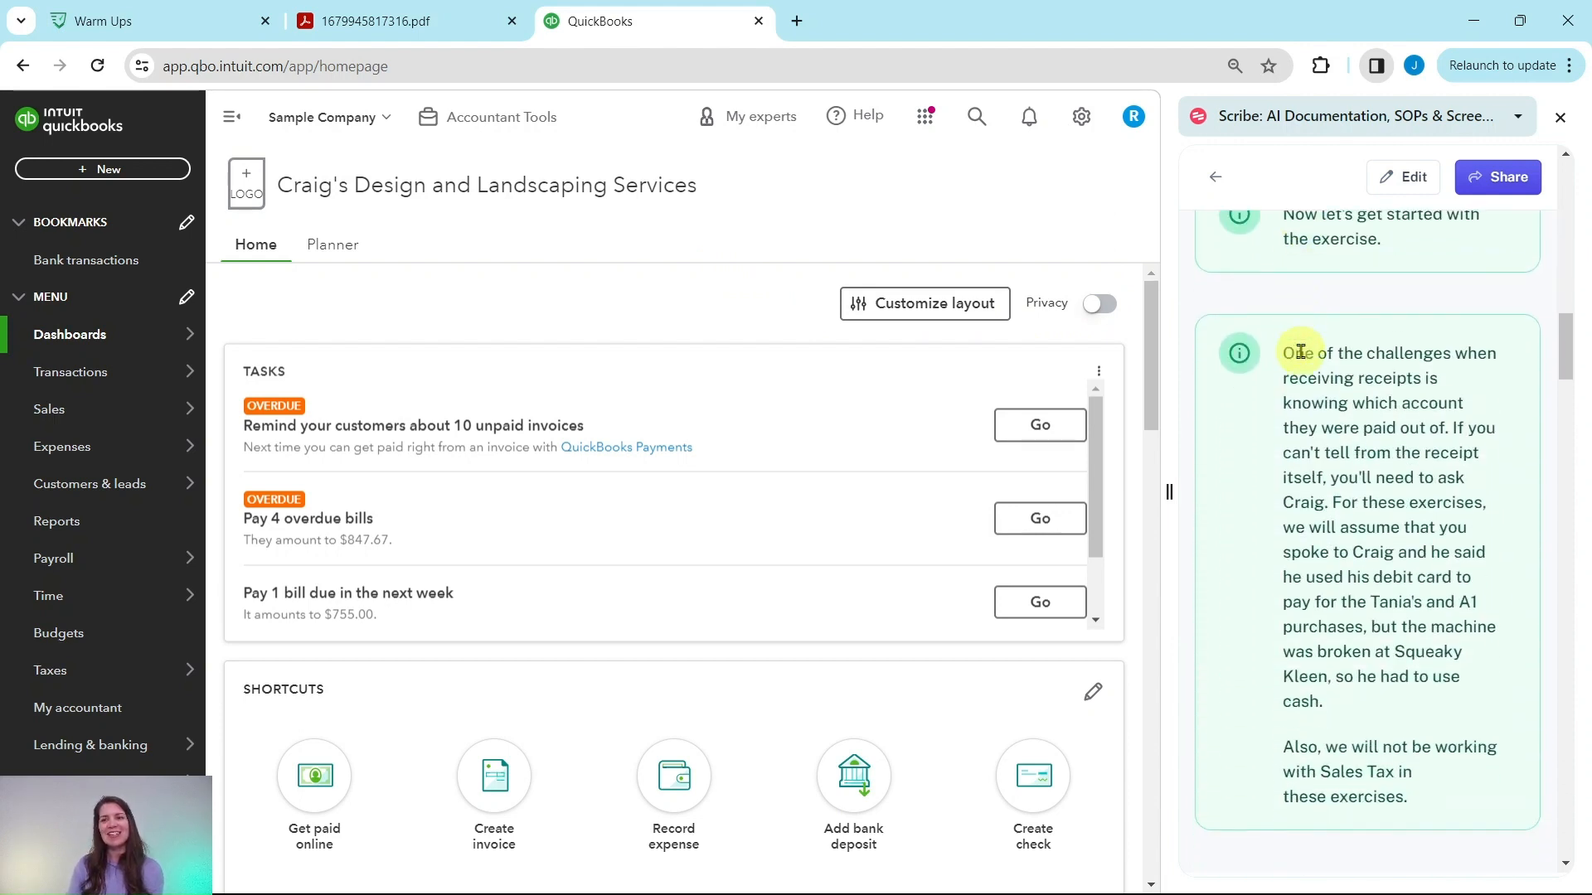
scroll(1300, 352, down, 1)
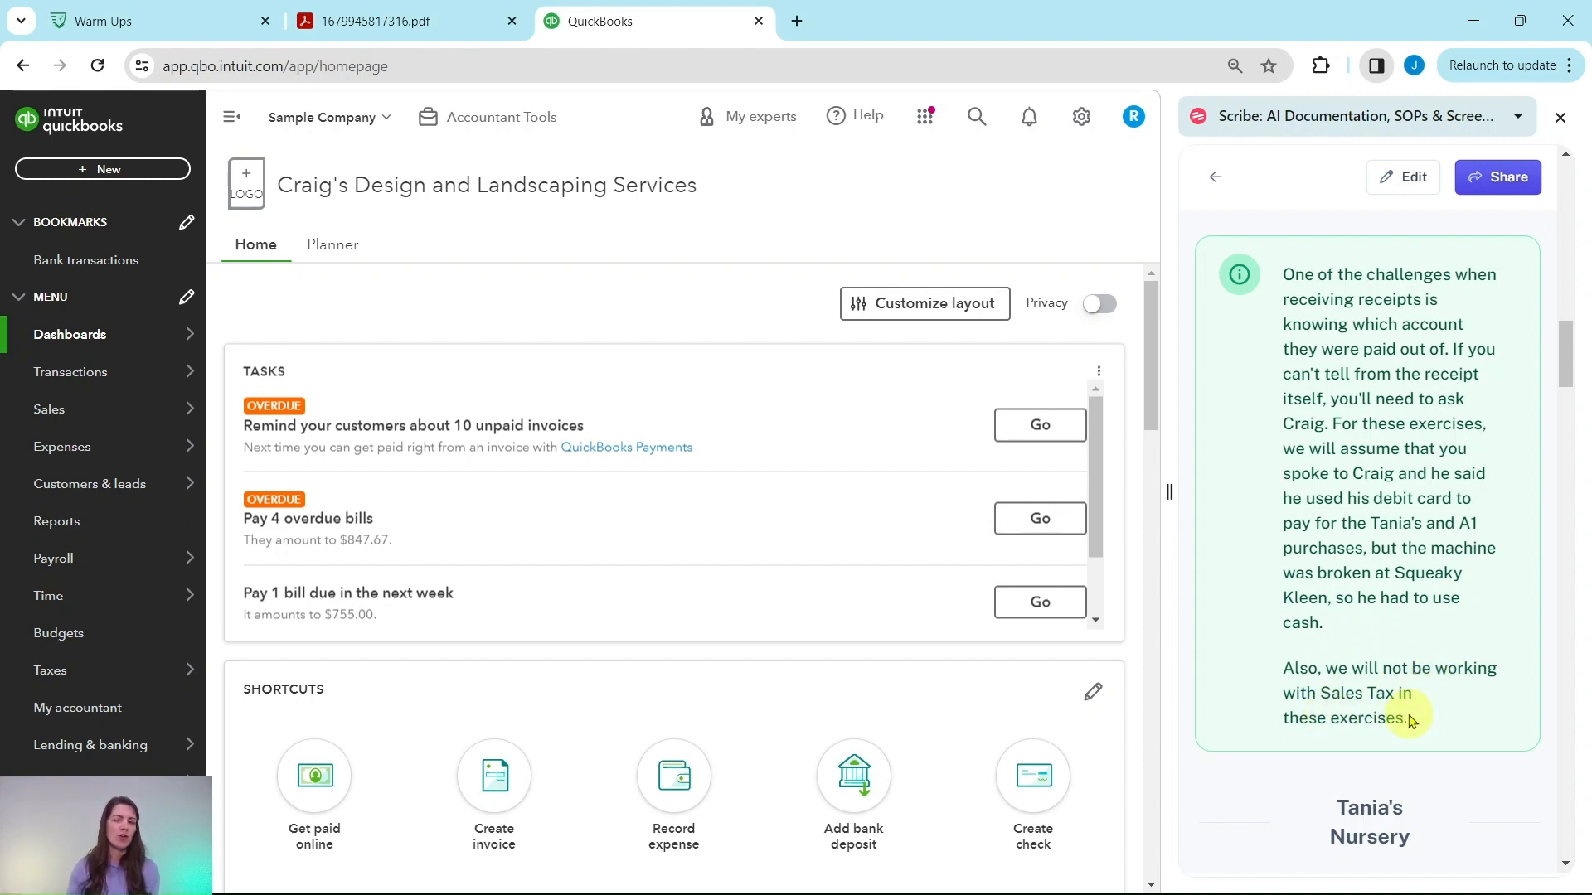
scroll(1393, 544, down, 1)
scroll(1393, 545, down, 5)
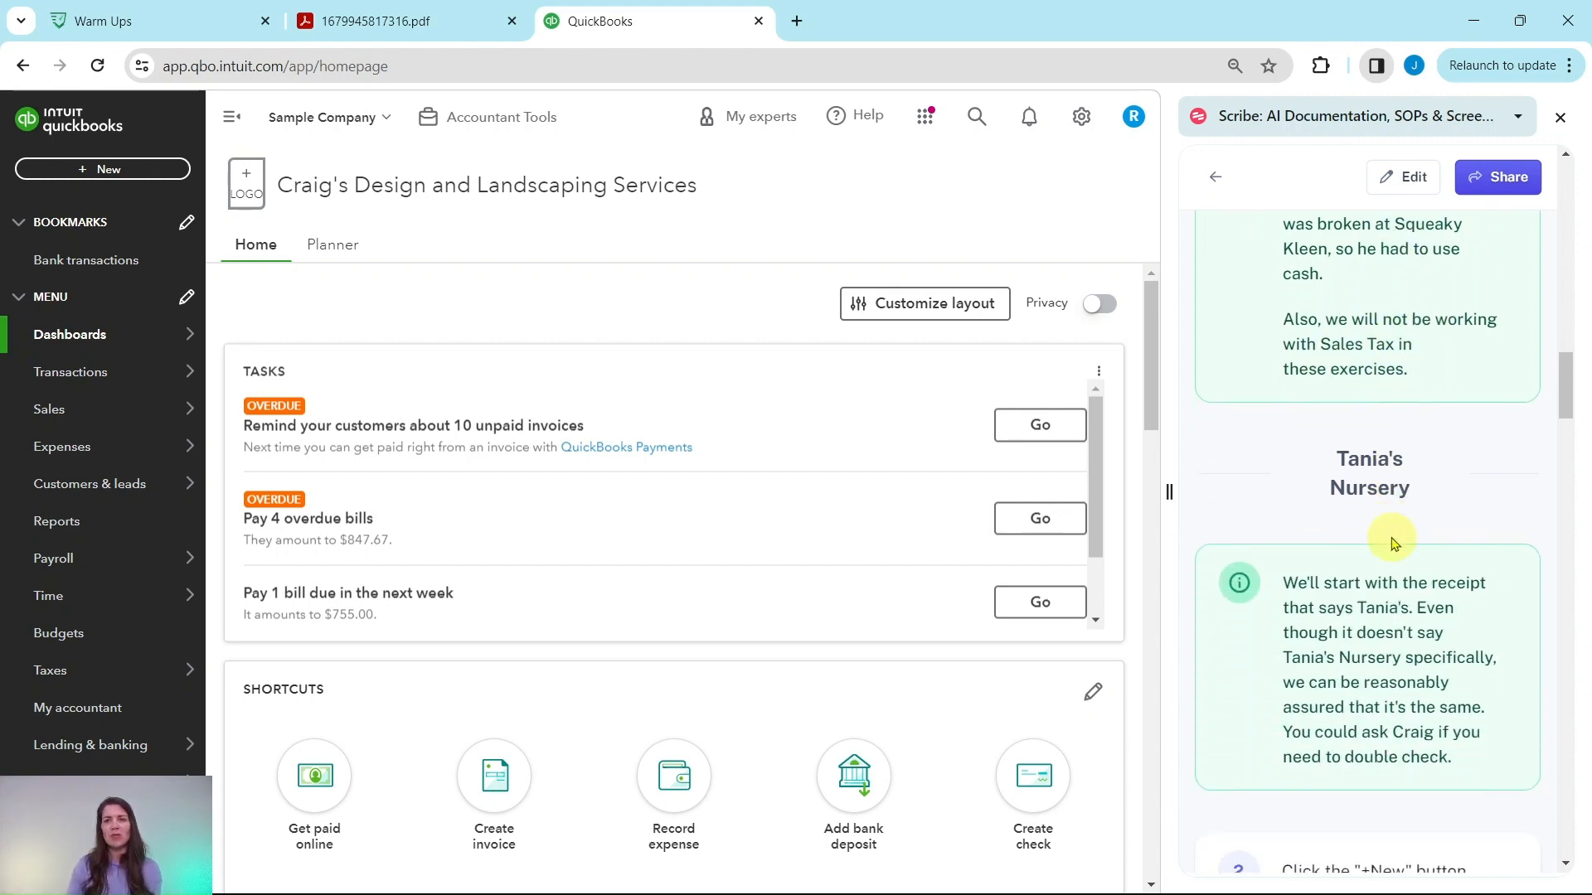
Check the Tania's receipt in the PDF and start a new expense in the QuickBooks sample company
click(414, 18)
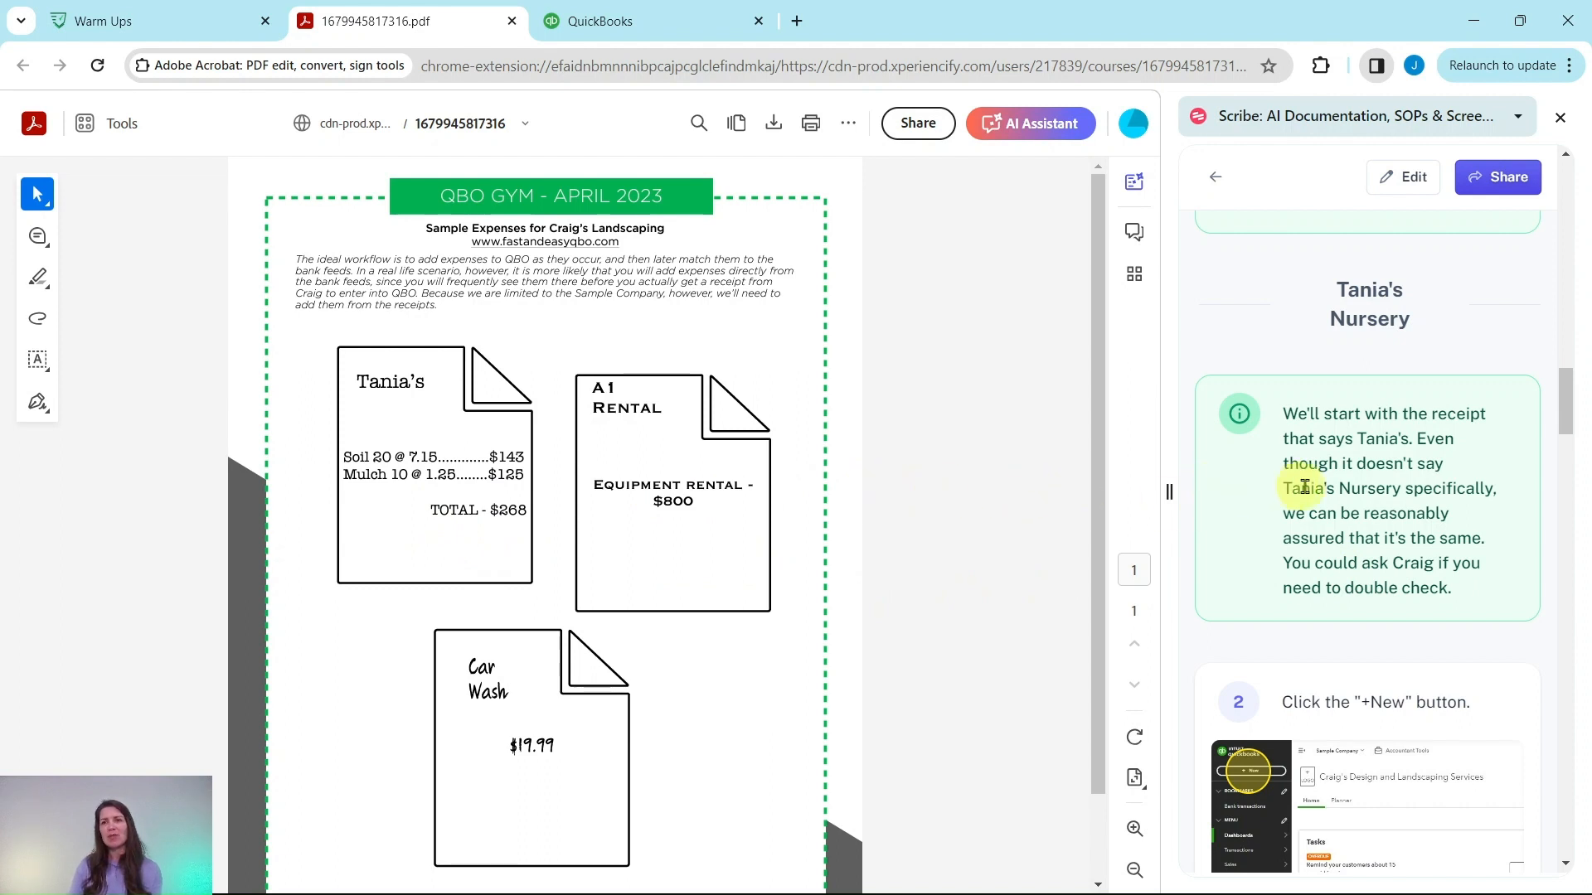
scroll(1318, 489, down, 5)
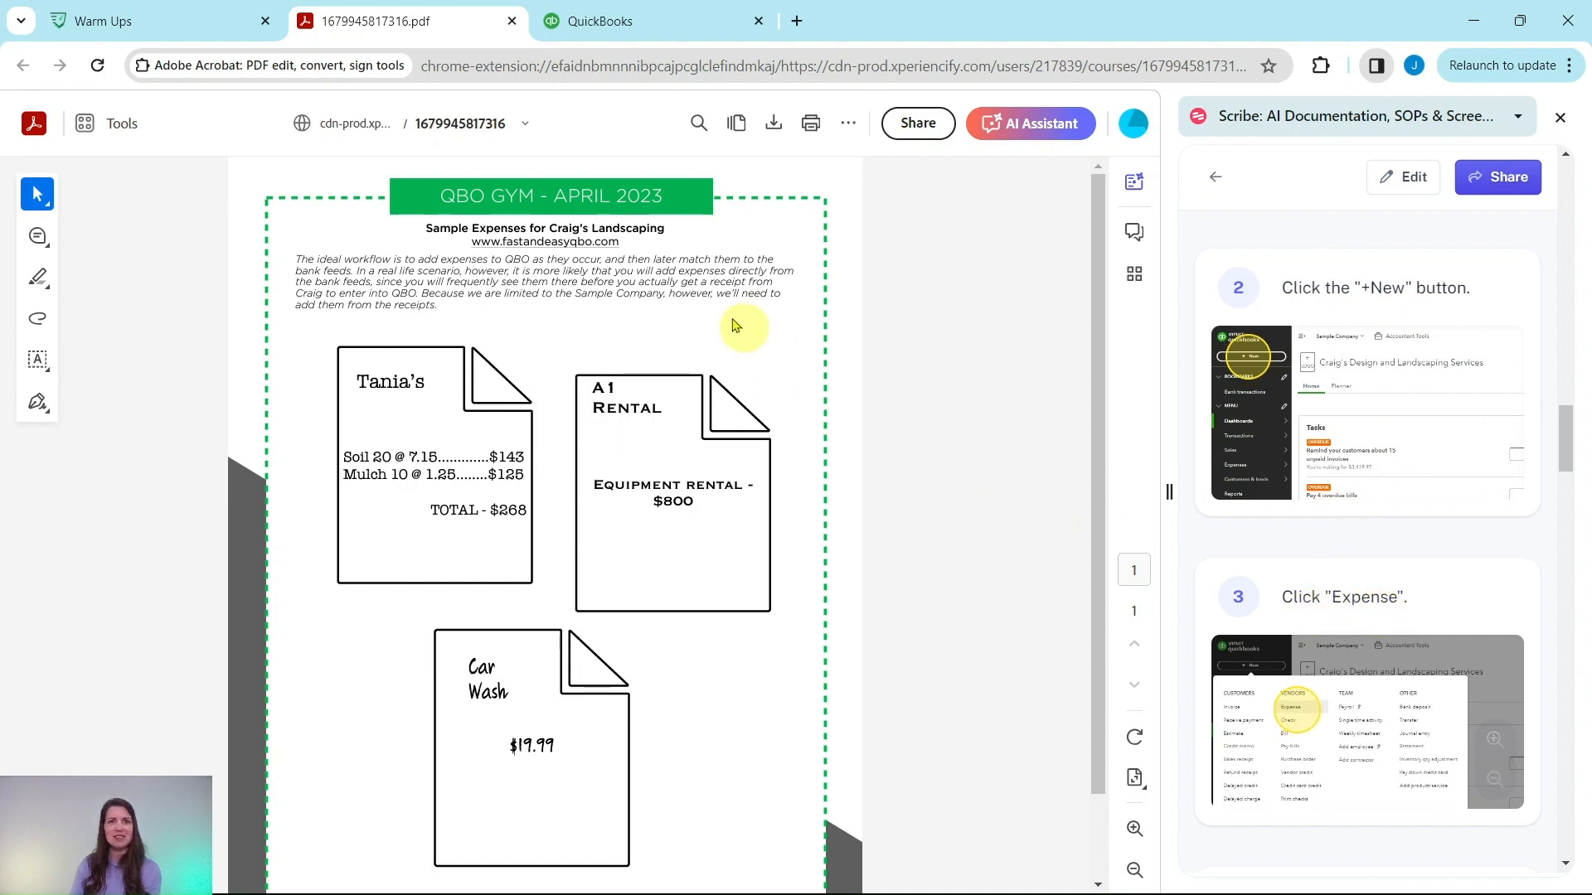
click(638, 23)
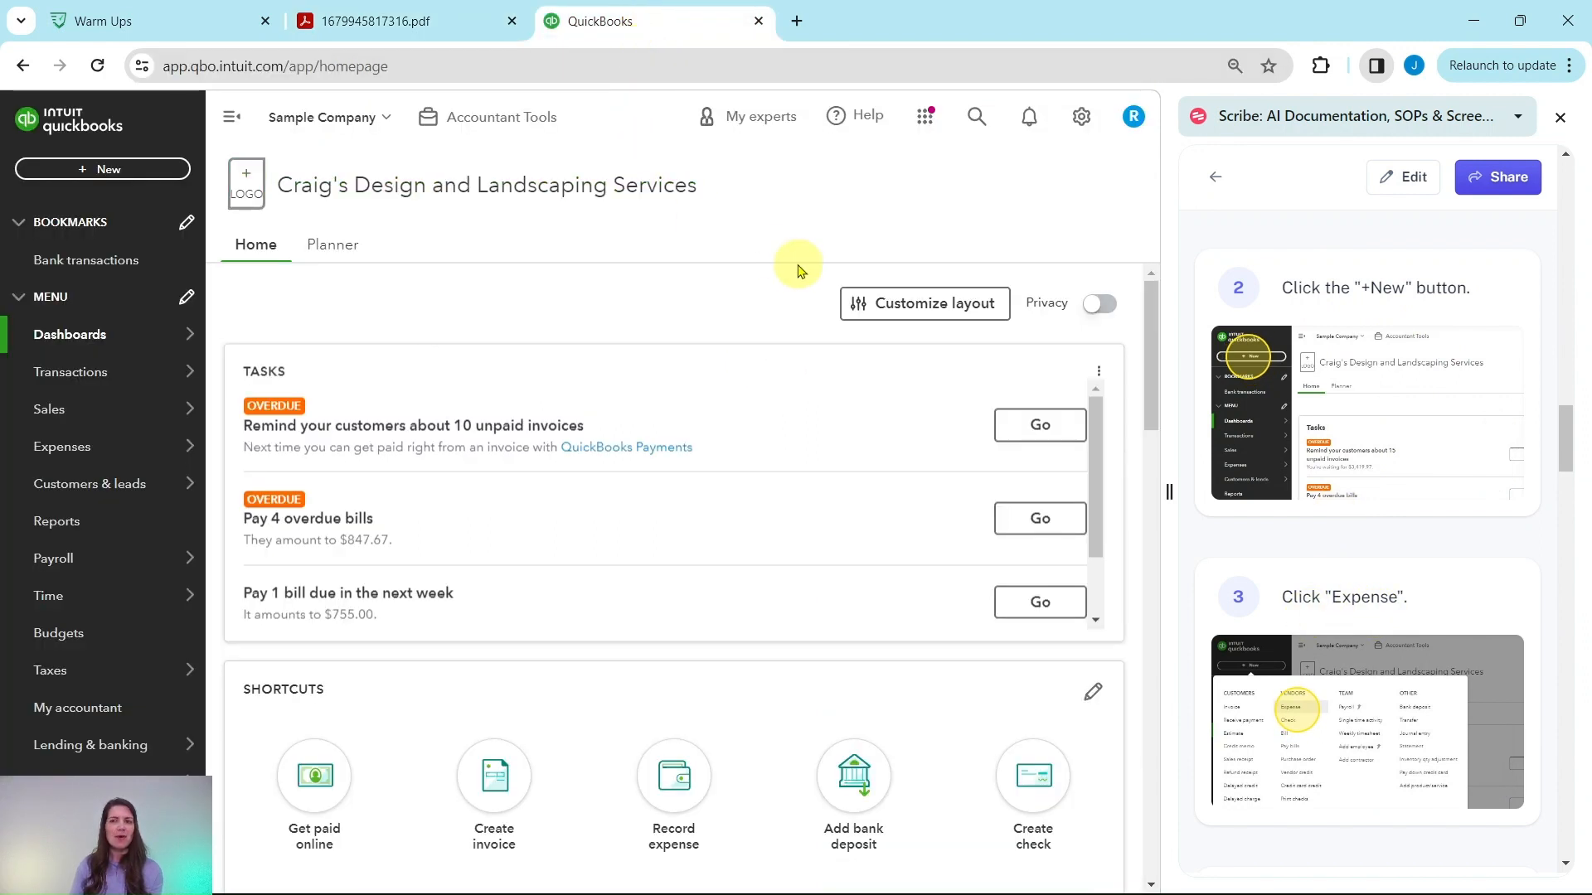
click(107, 172)
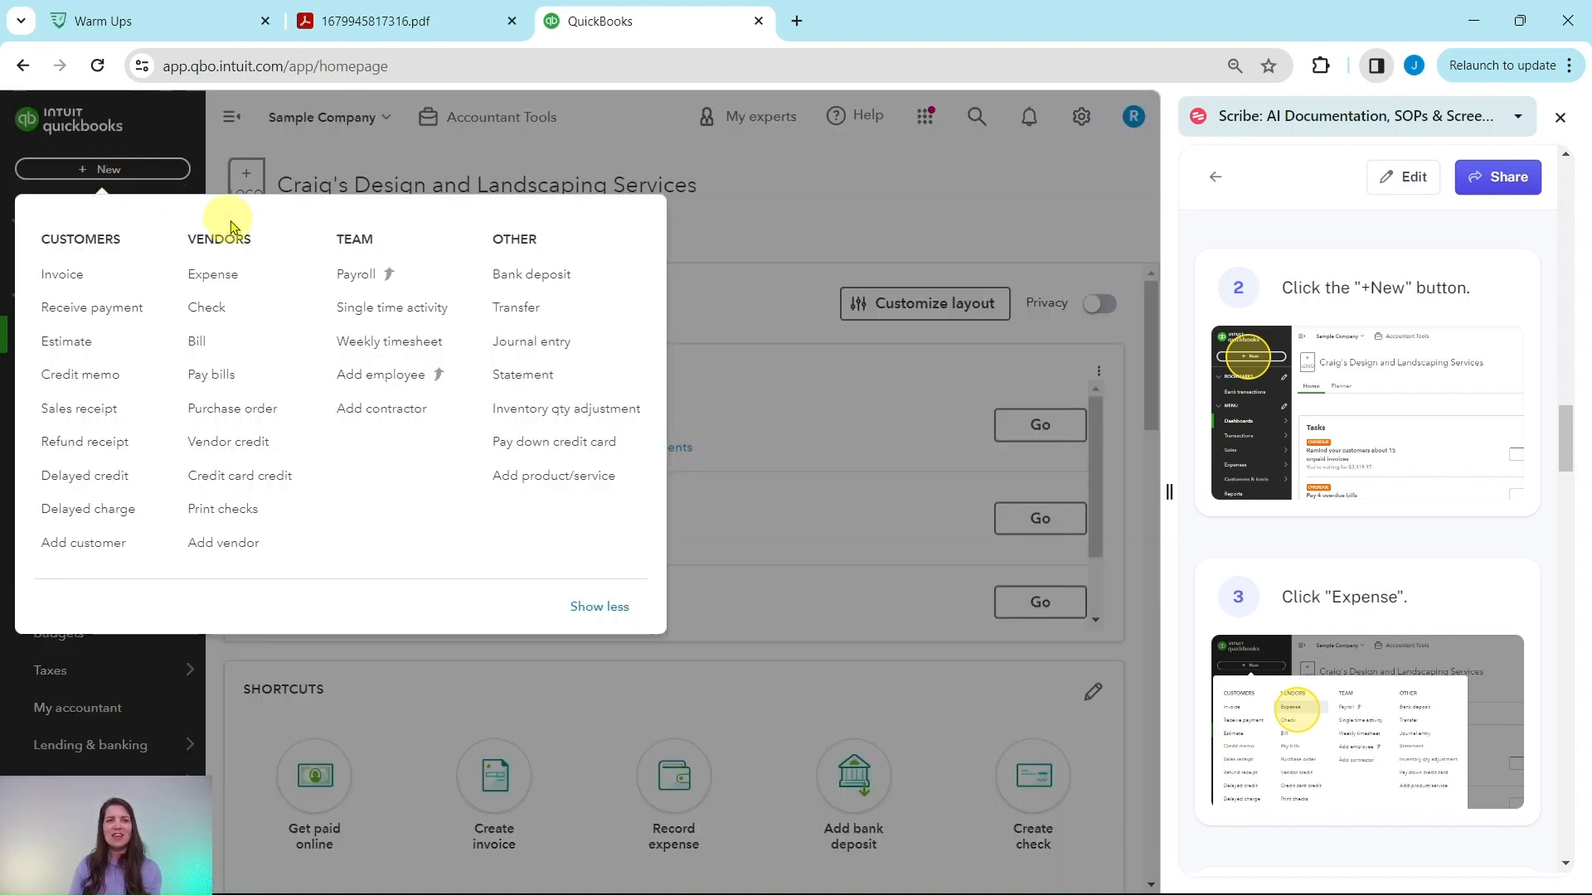
click(214, 284)
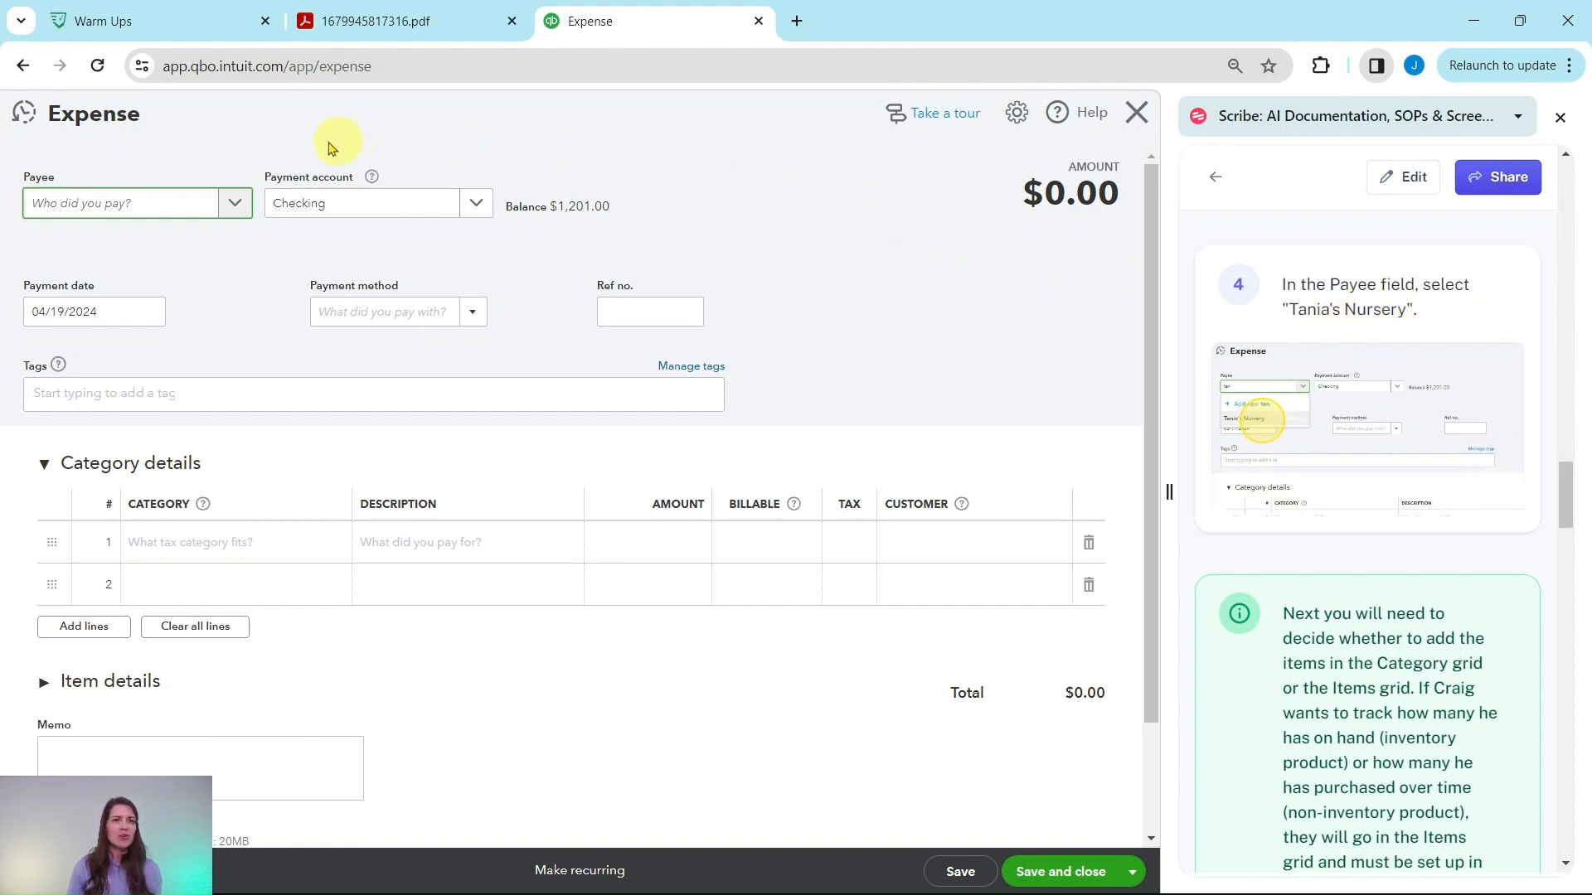
Set the expense's payee to the vendor Tania's Nursery
click(237, 207)
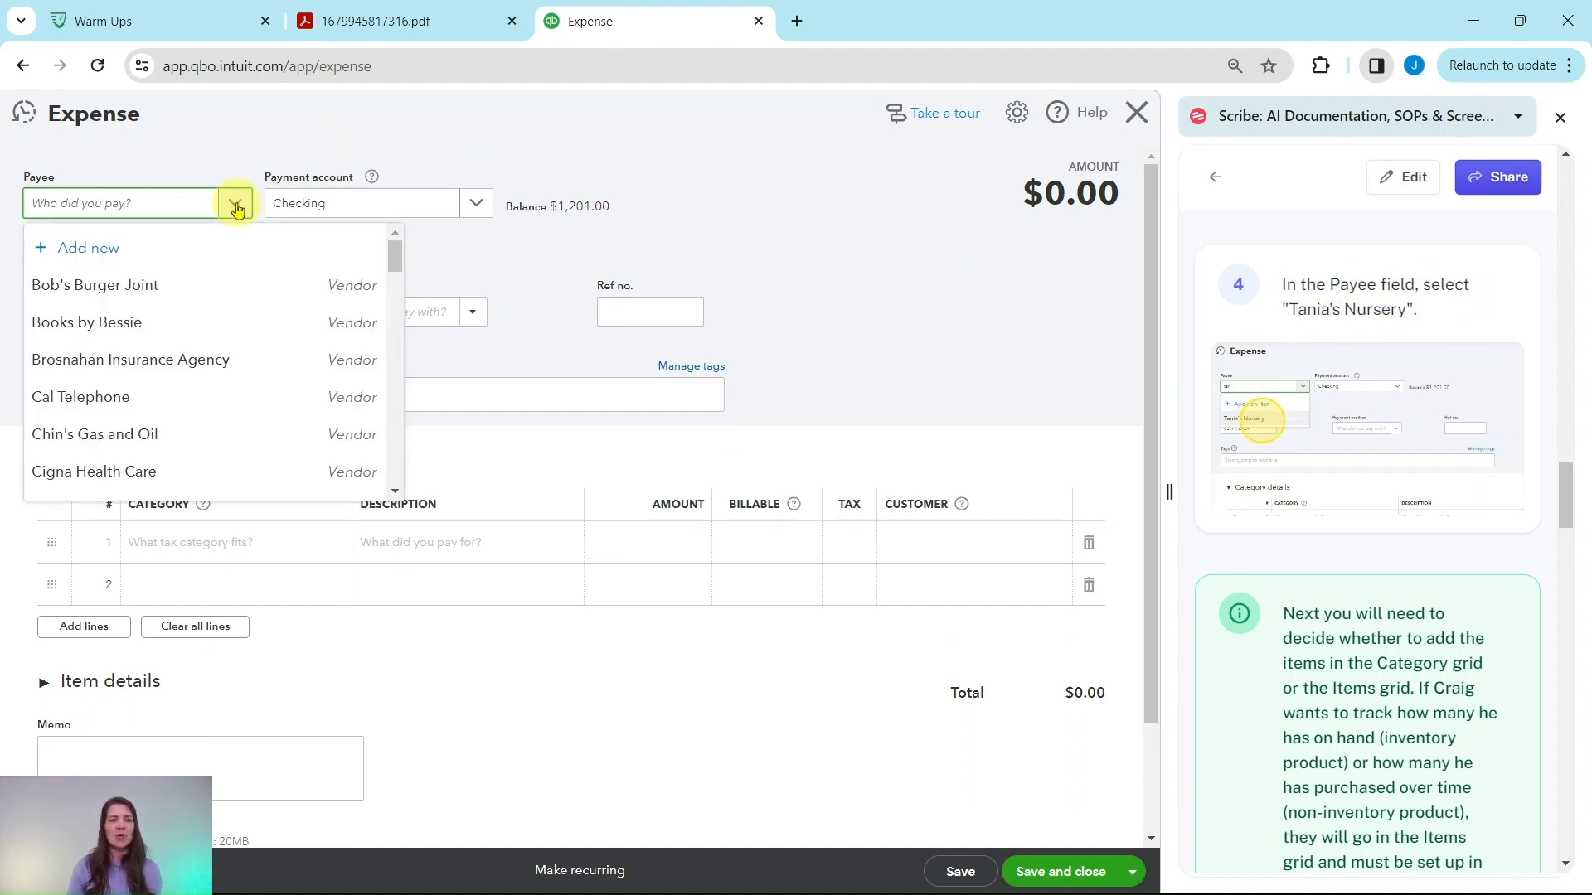
scroll(185, 294, down, 6)
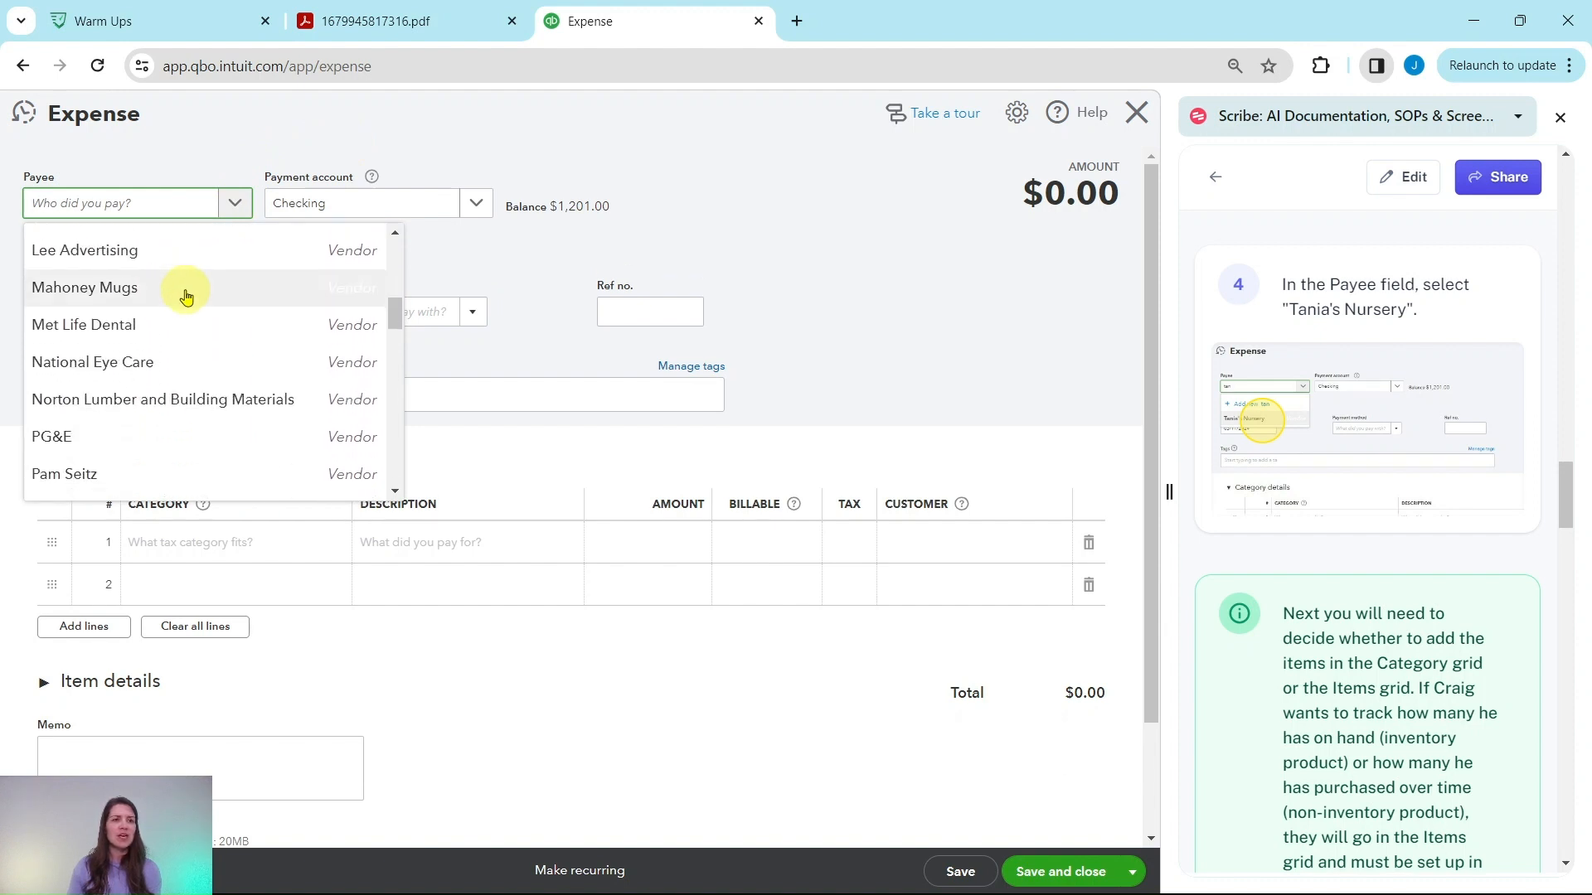
scroll(184, 290, down, 5)
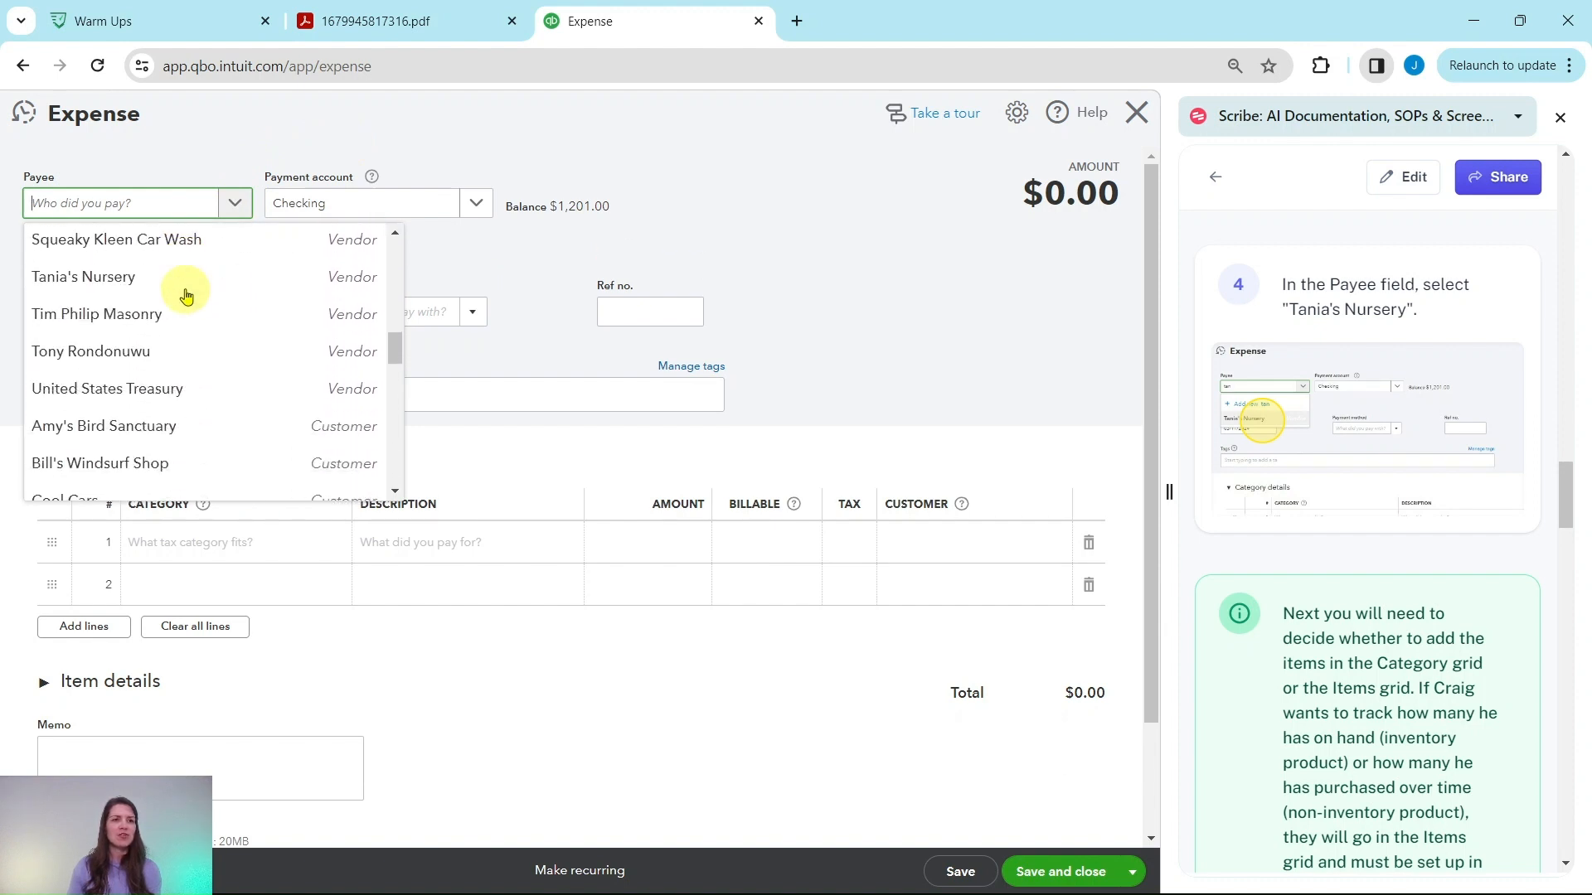
click(102, 290)
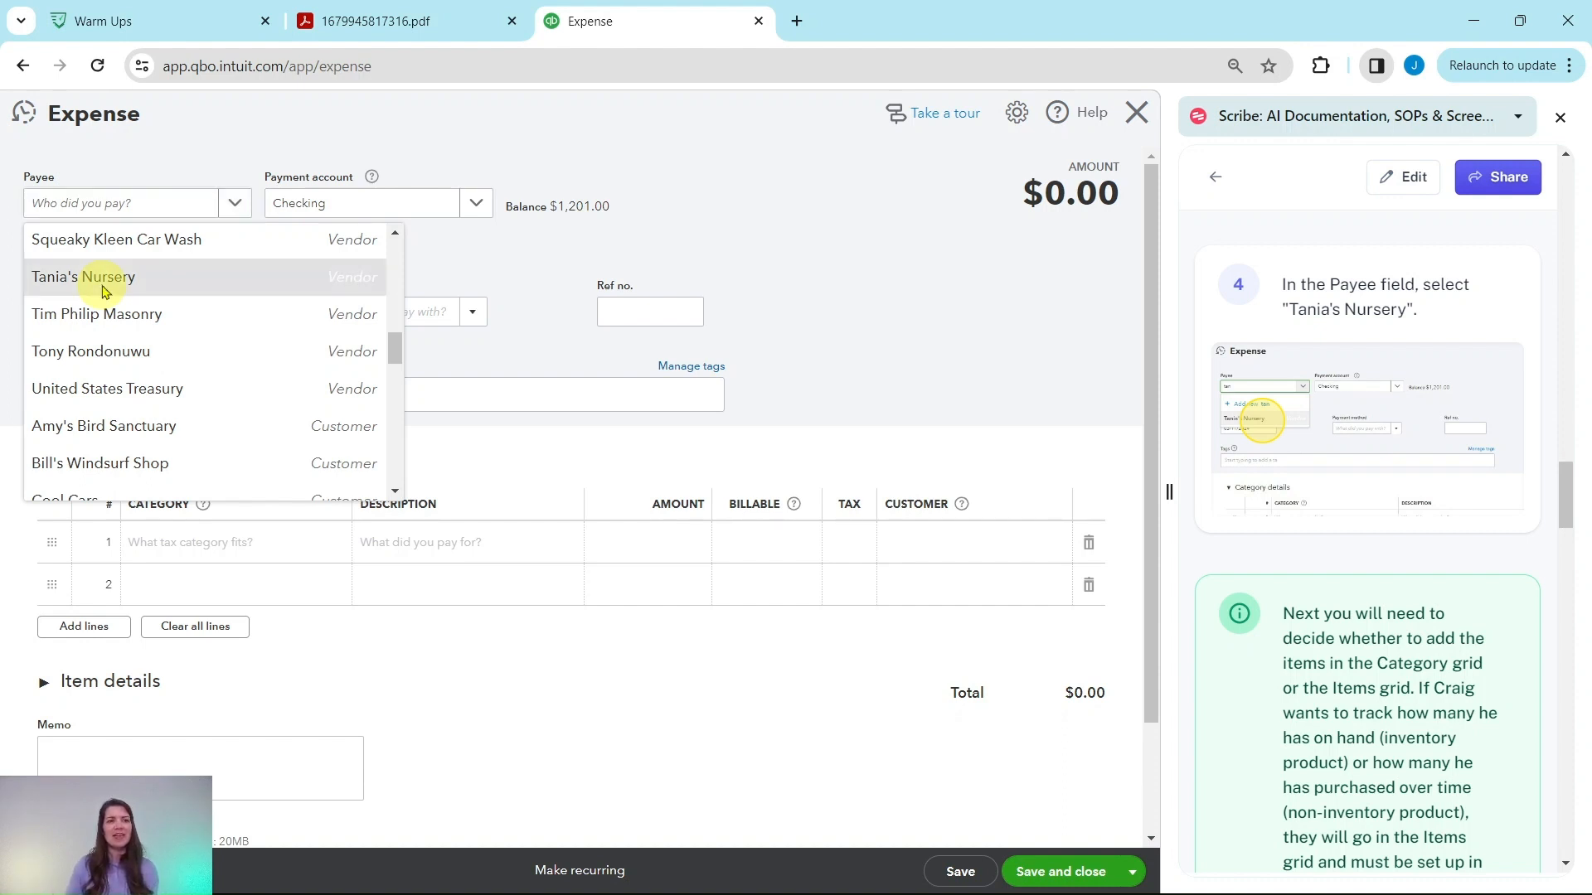
Read the guide's advice on choosing the Category or Items grid and its category instruction for the first line
scroll(1335, 340, down, 6)
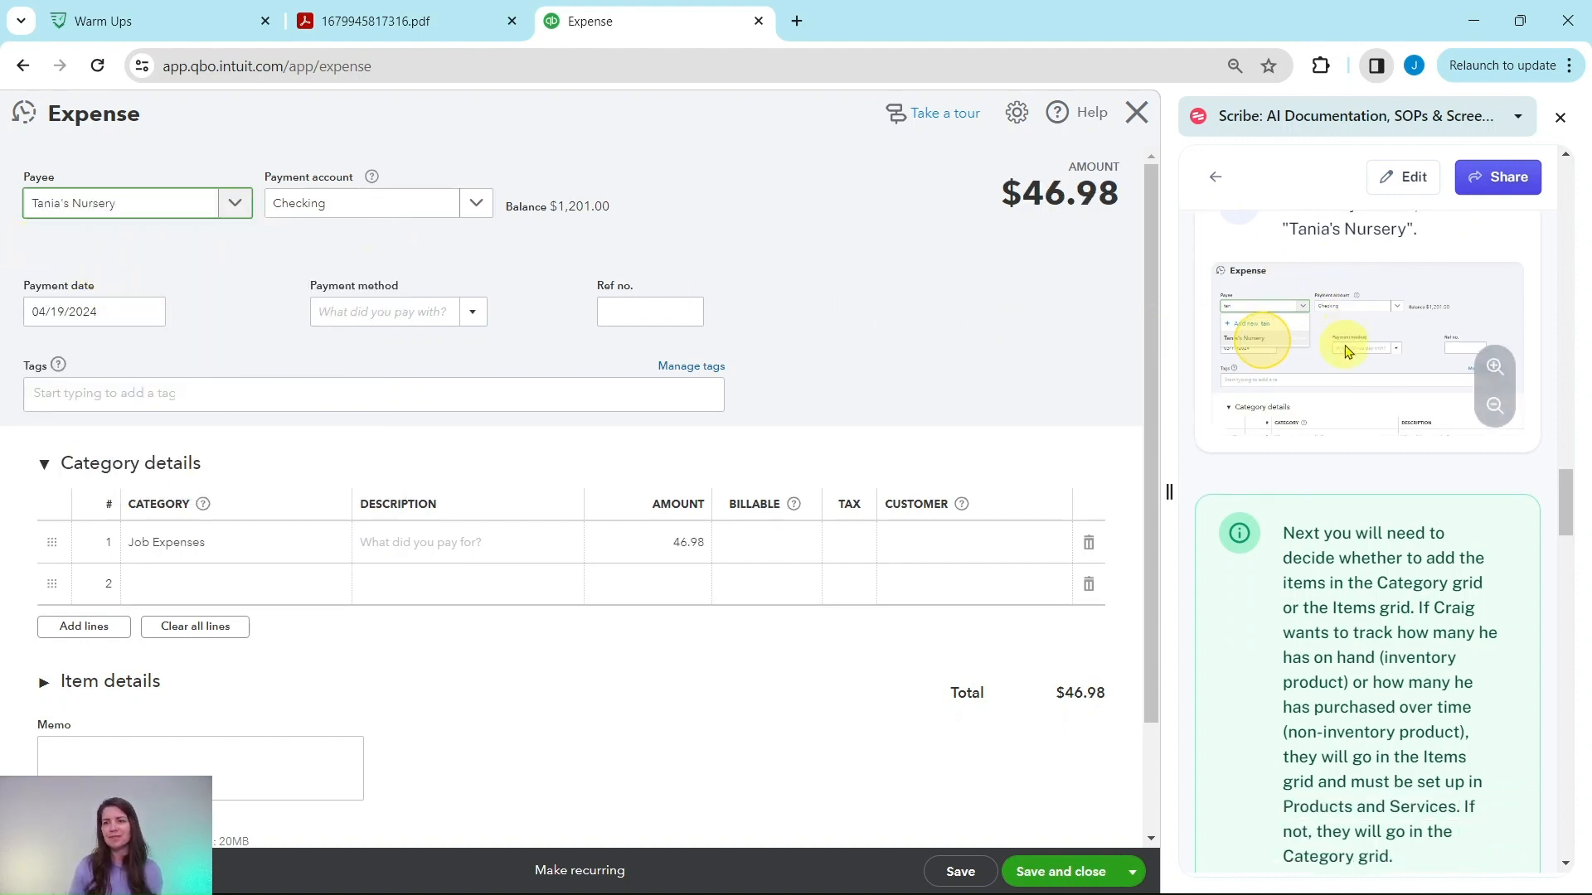
scroll(1326, 323, up, 3)
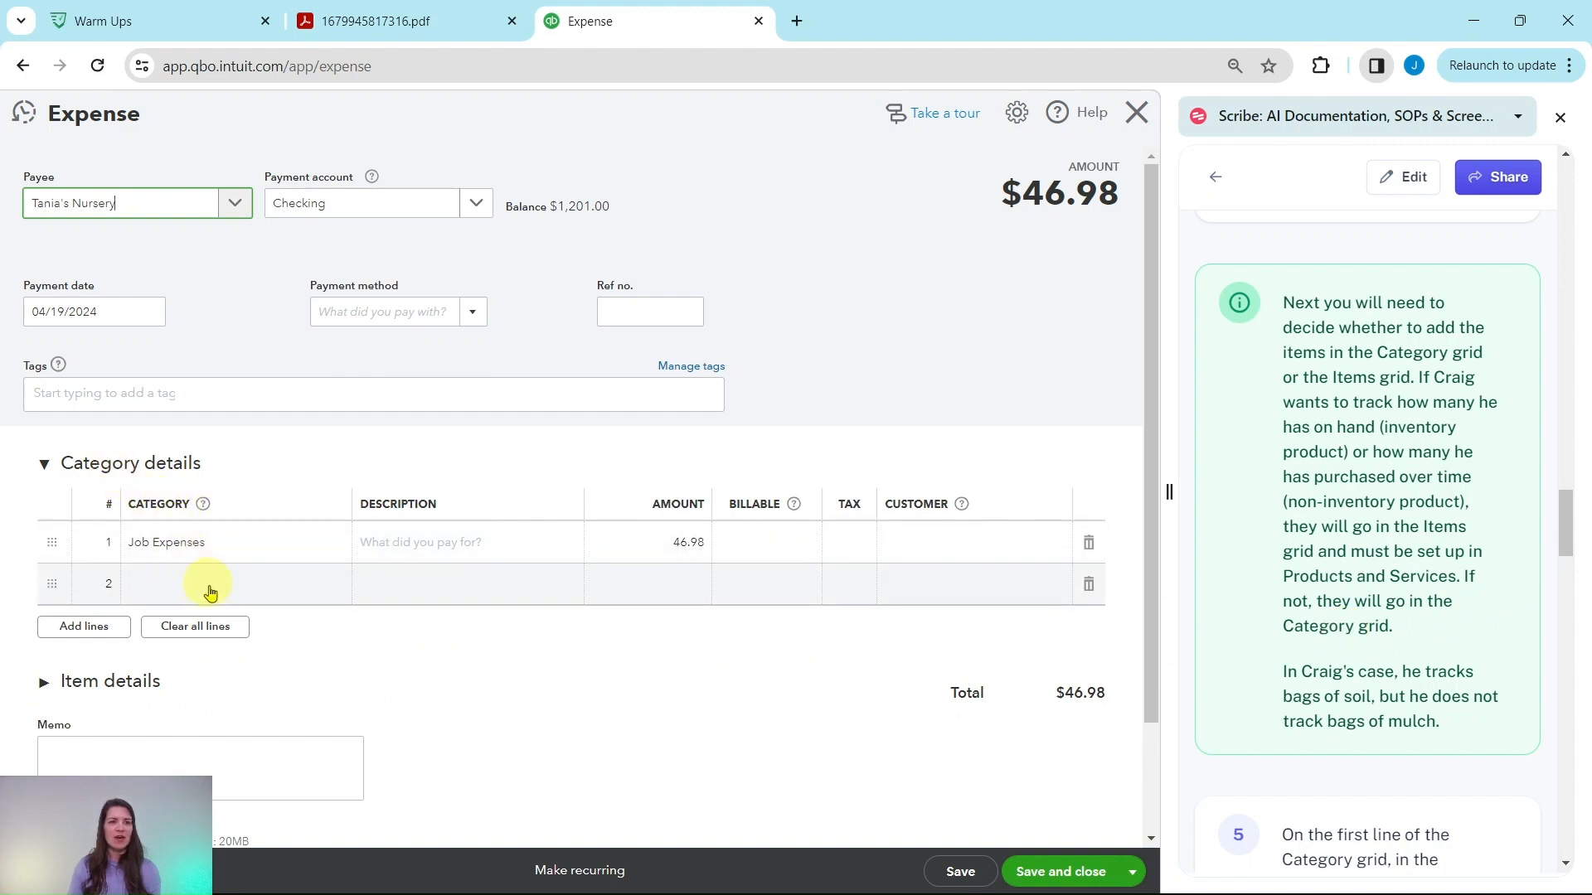
scroll(1359, 592, down, 1)
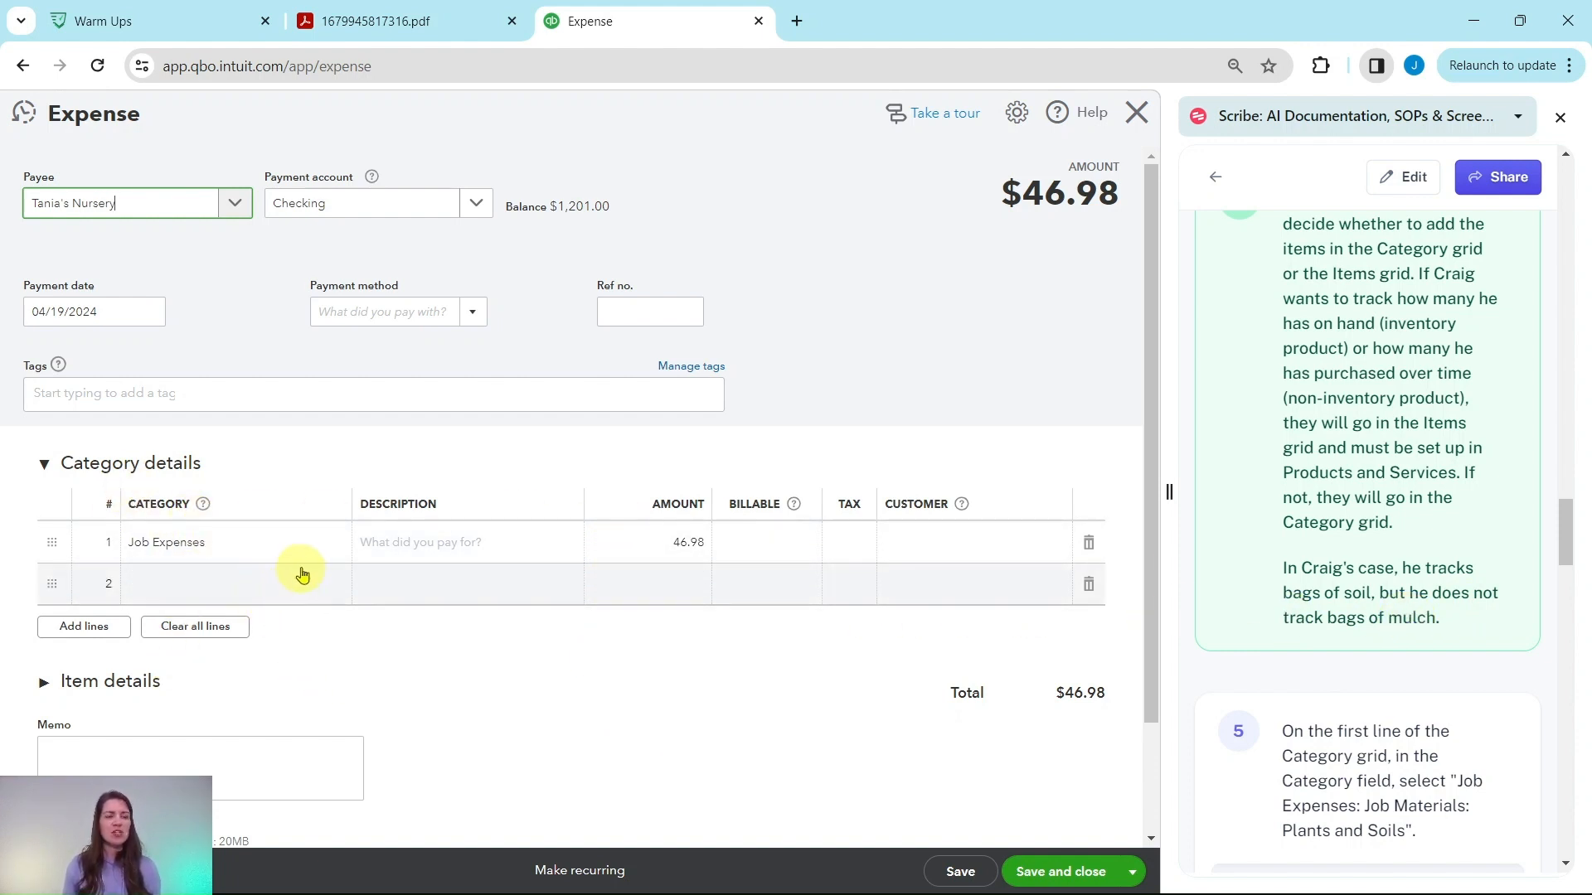
scroll(1356, 592, down, 1)
scroll(1356, 592, down, 3)
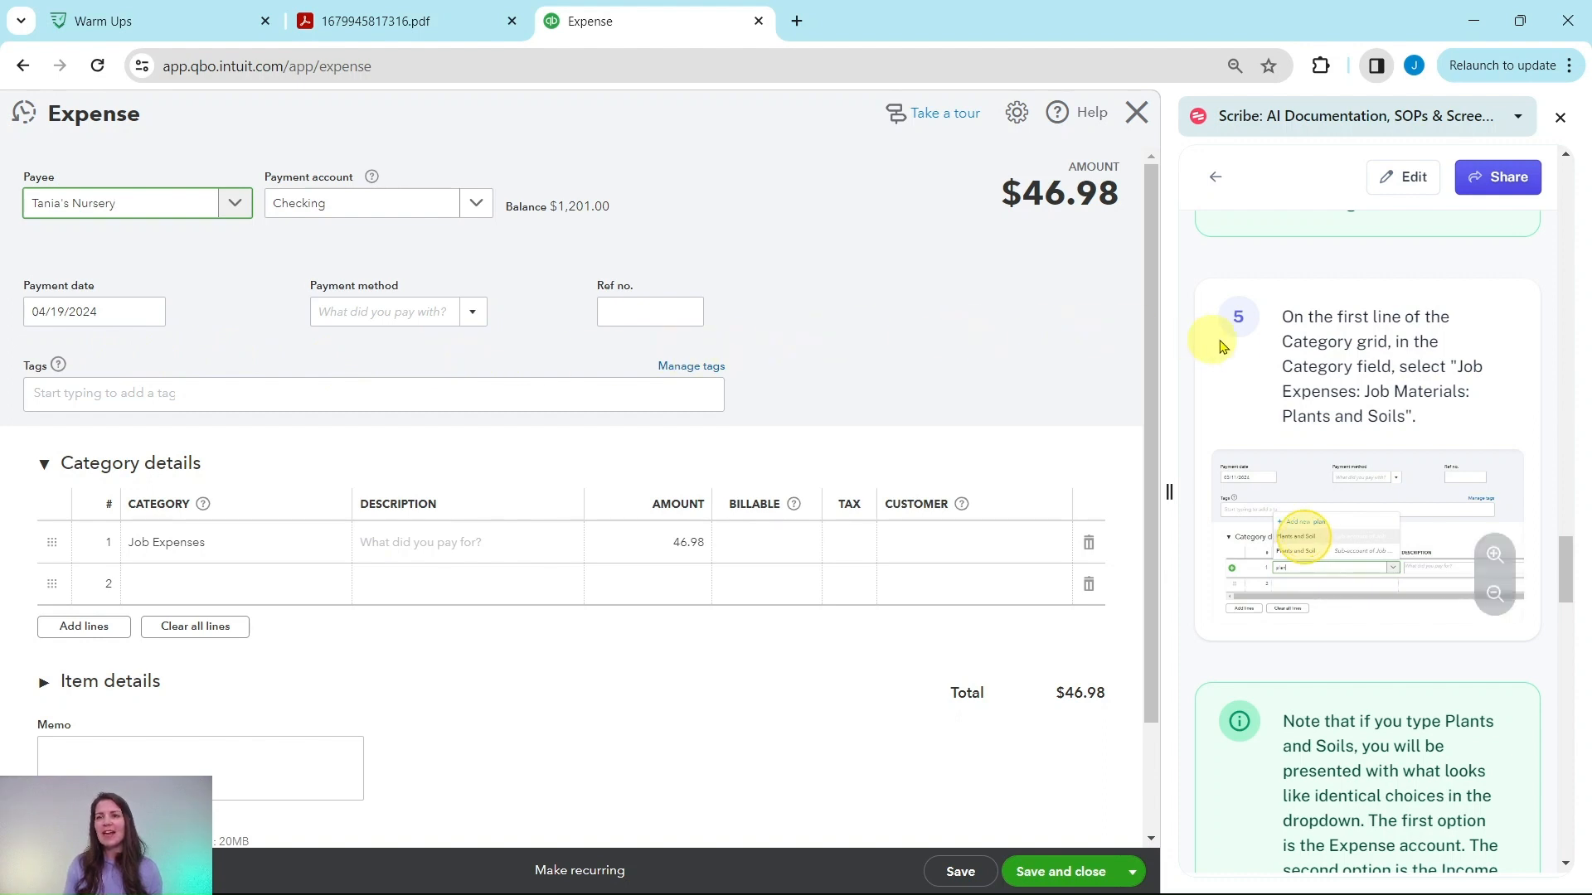
scroll(1354, 343, down, 1)
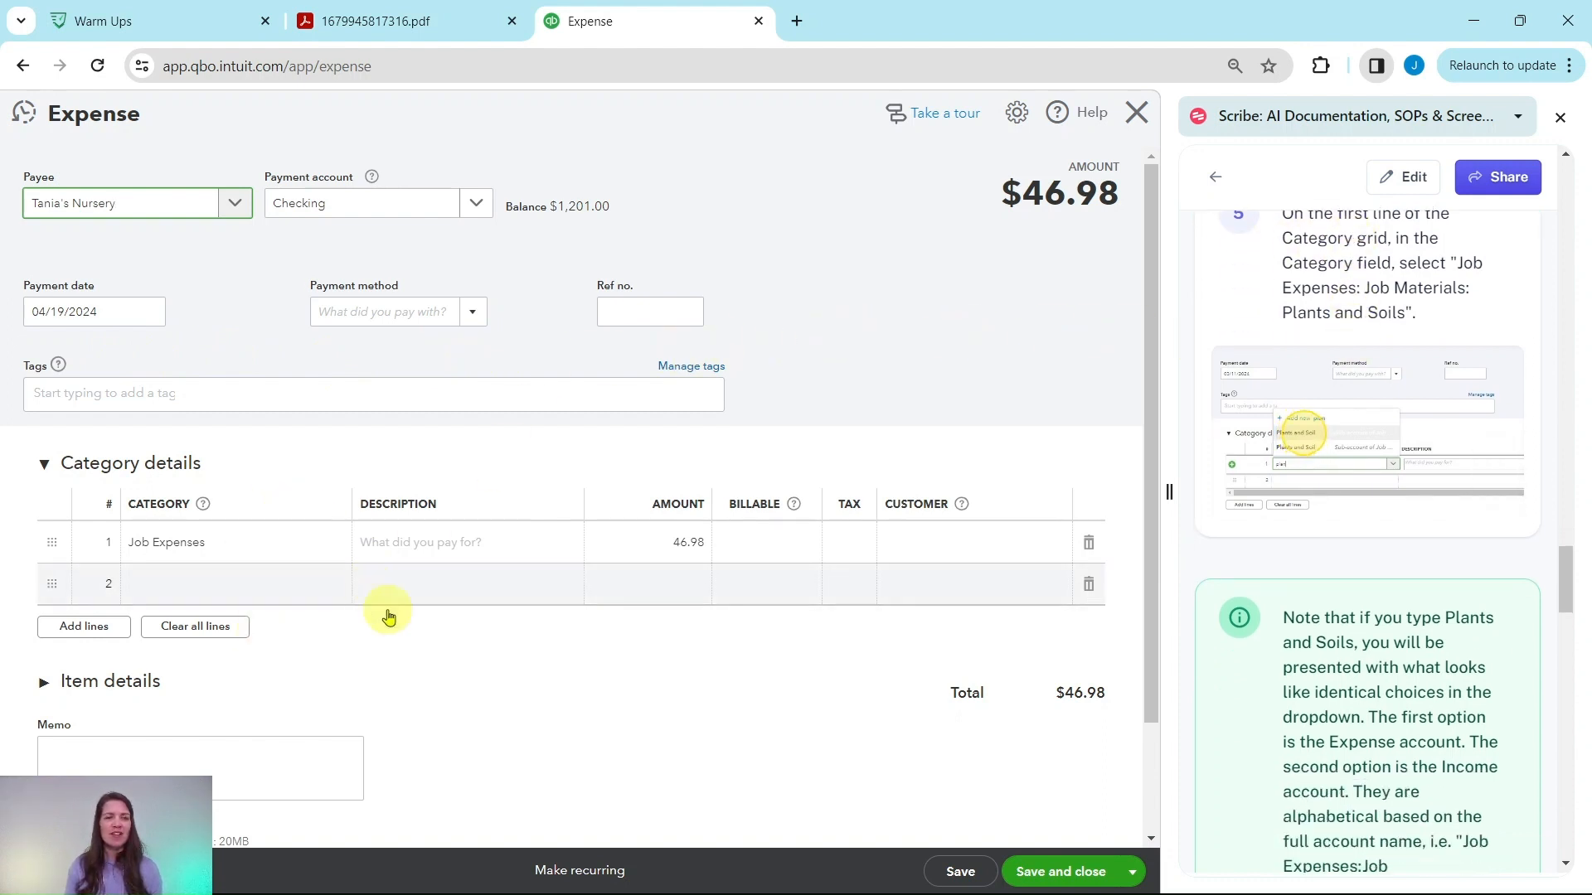
Following the guide, set the first category line to the expense account Job Expenses:Job Materials:Plants and Soil
scroll(1357, 259, up, 1)
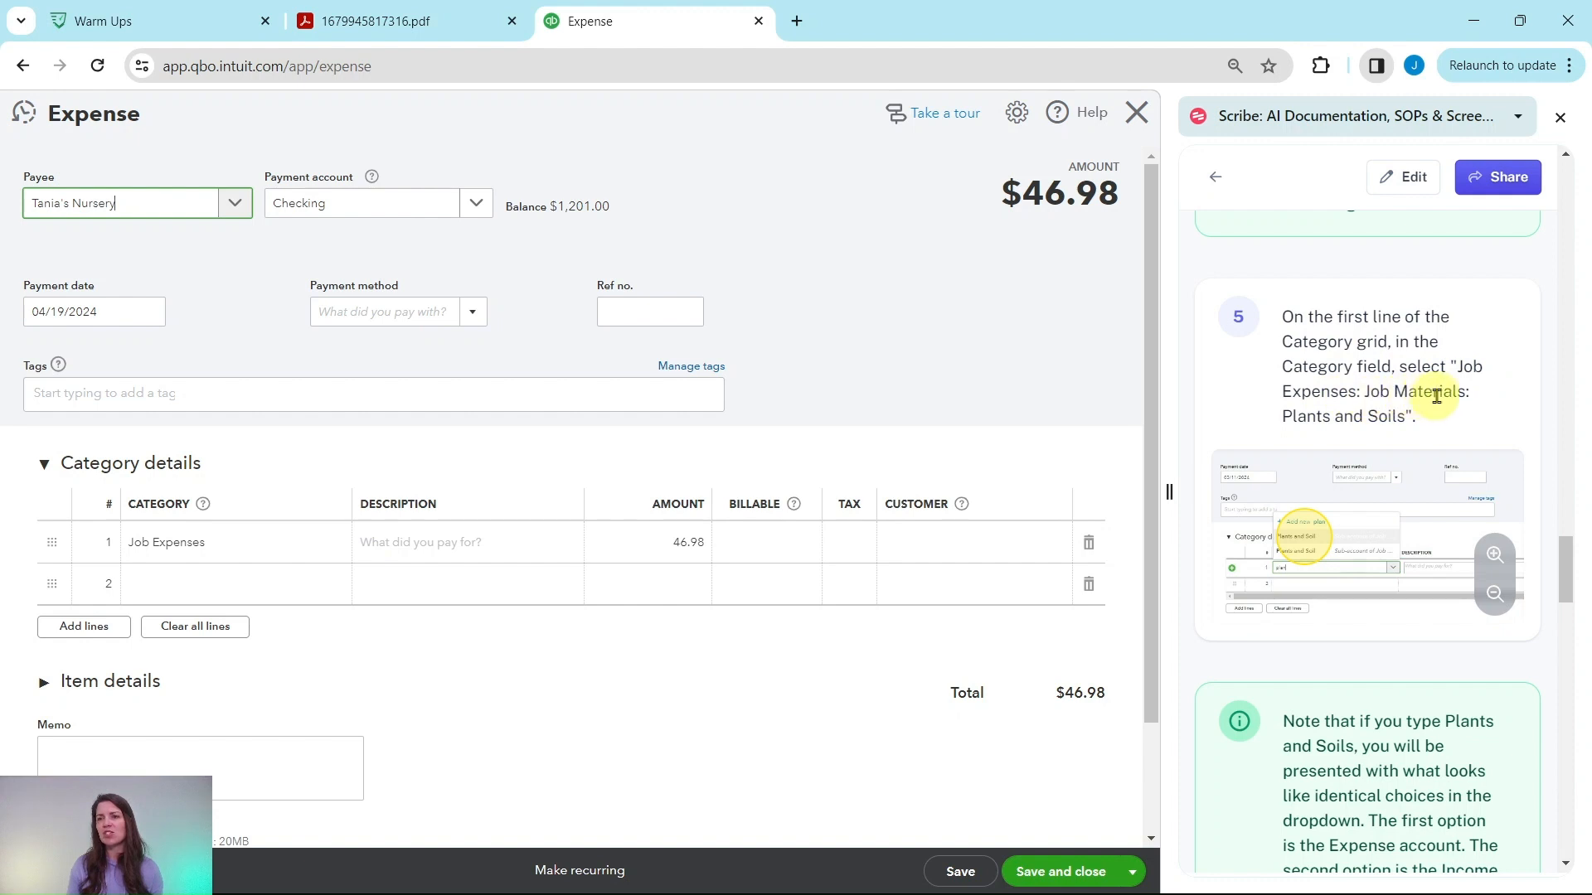
scroll(1310, 437, down, 4)
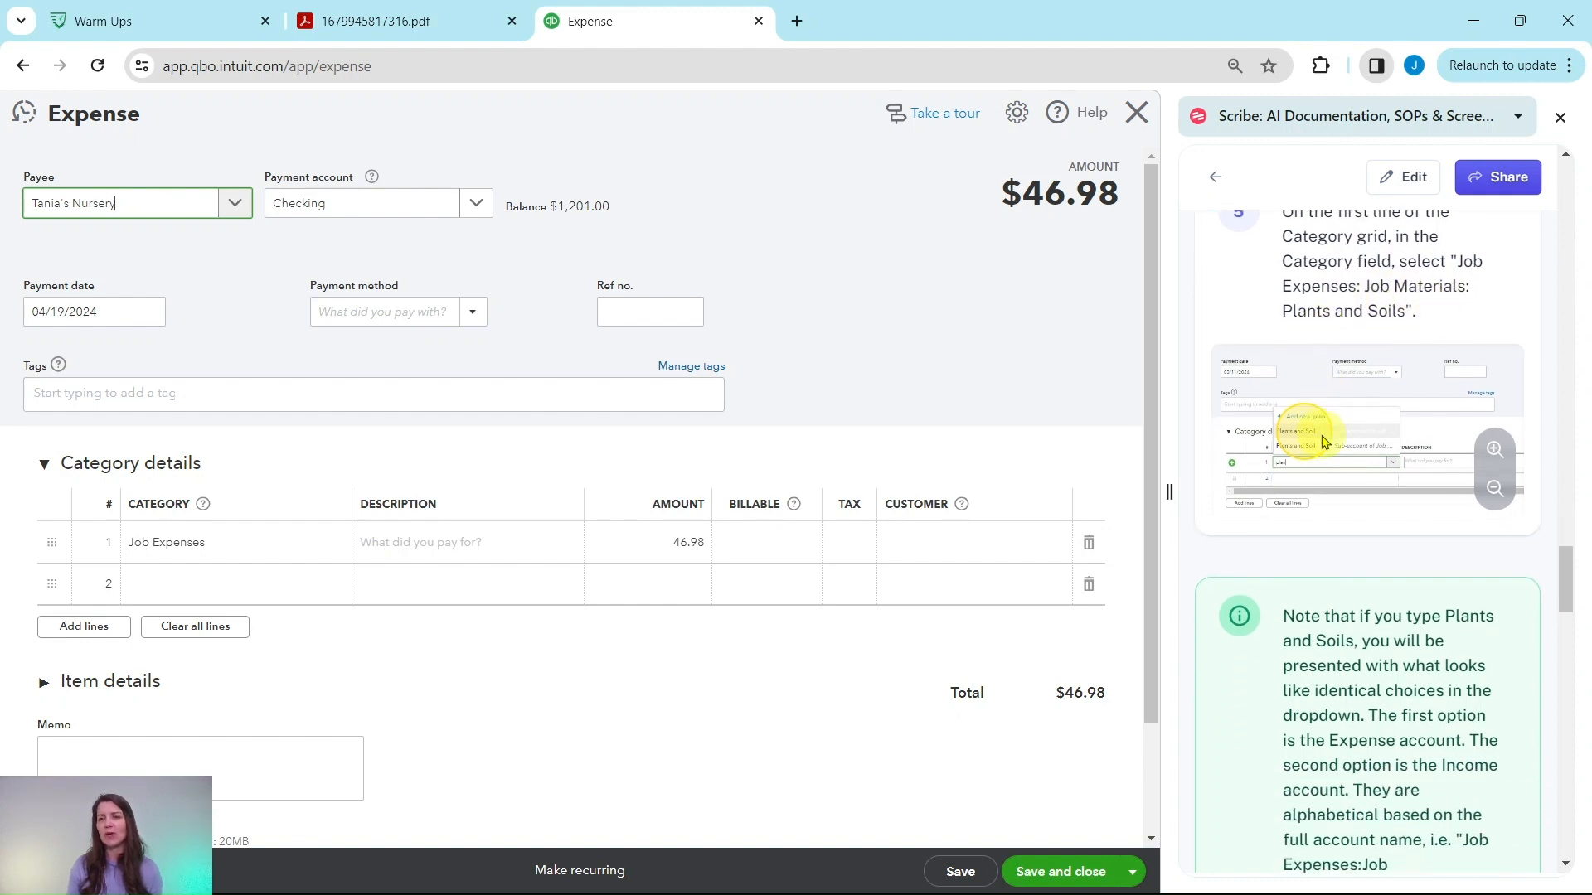
click(302, 545)
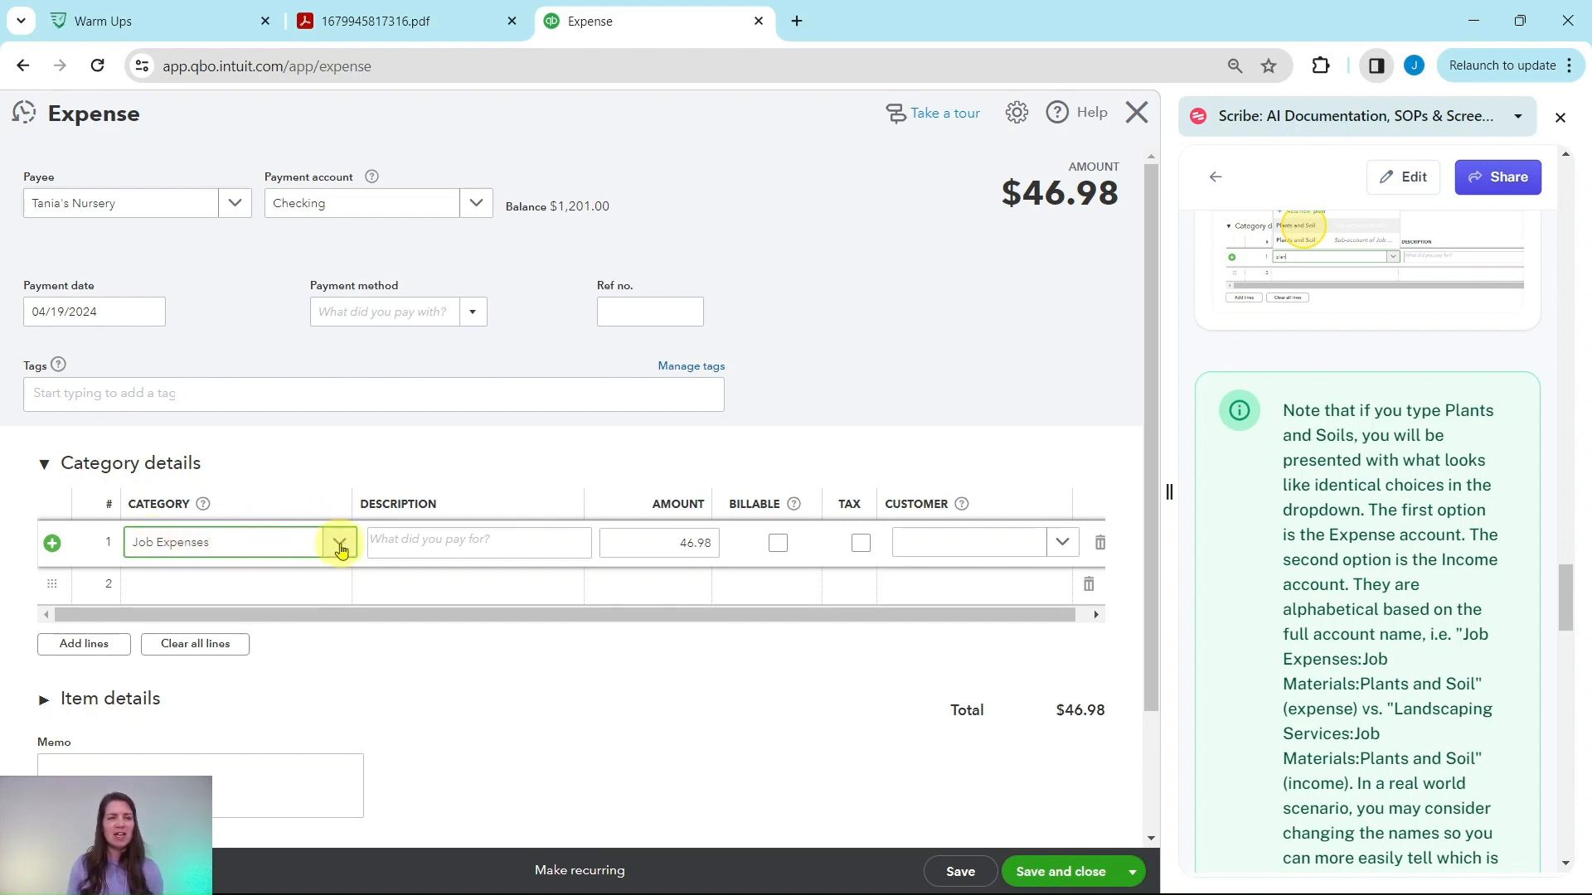
click(340, 543)
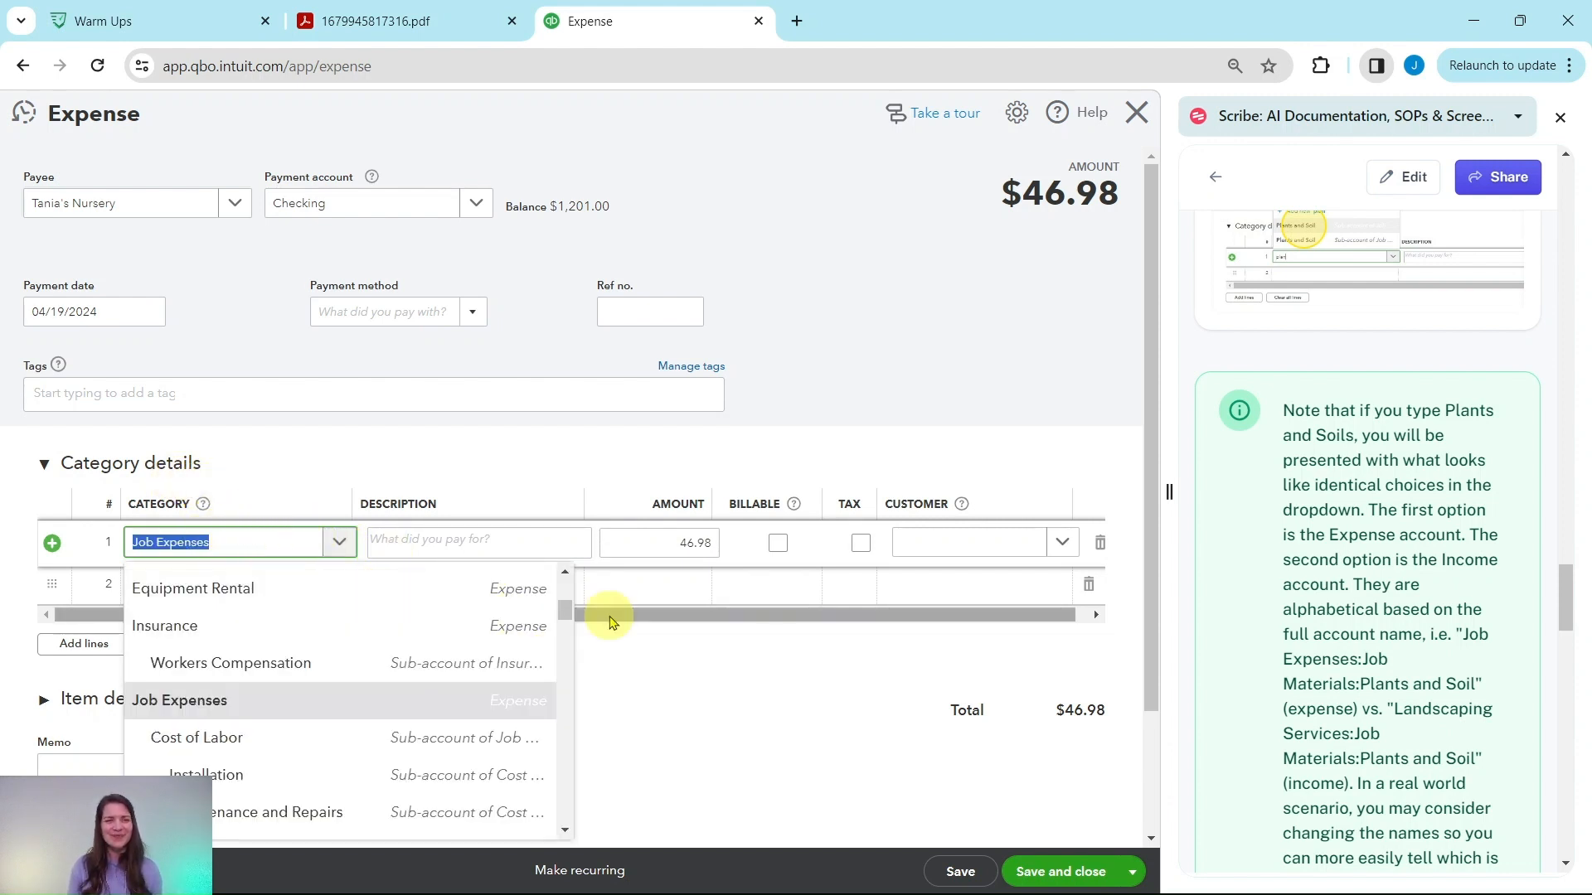
scroll(611, 617, down, 1)
scroll(464, 581, down, 1)
scroll(398, 560, down, 2)
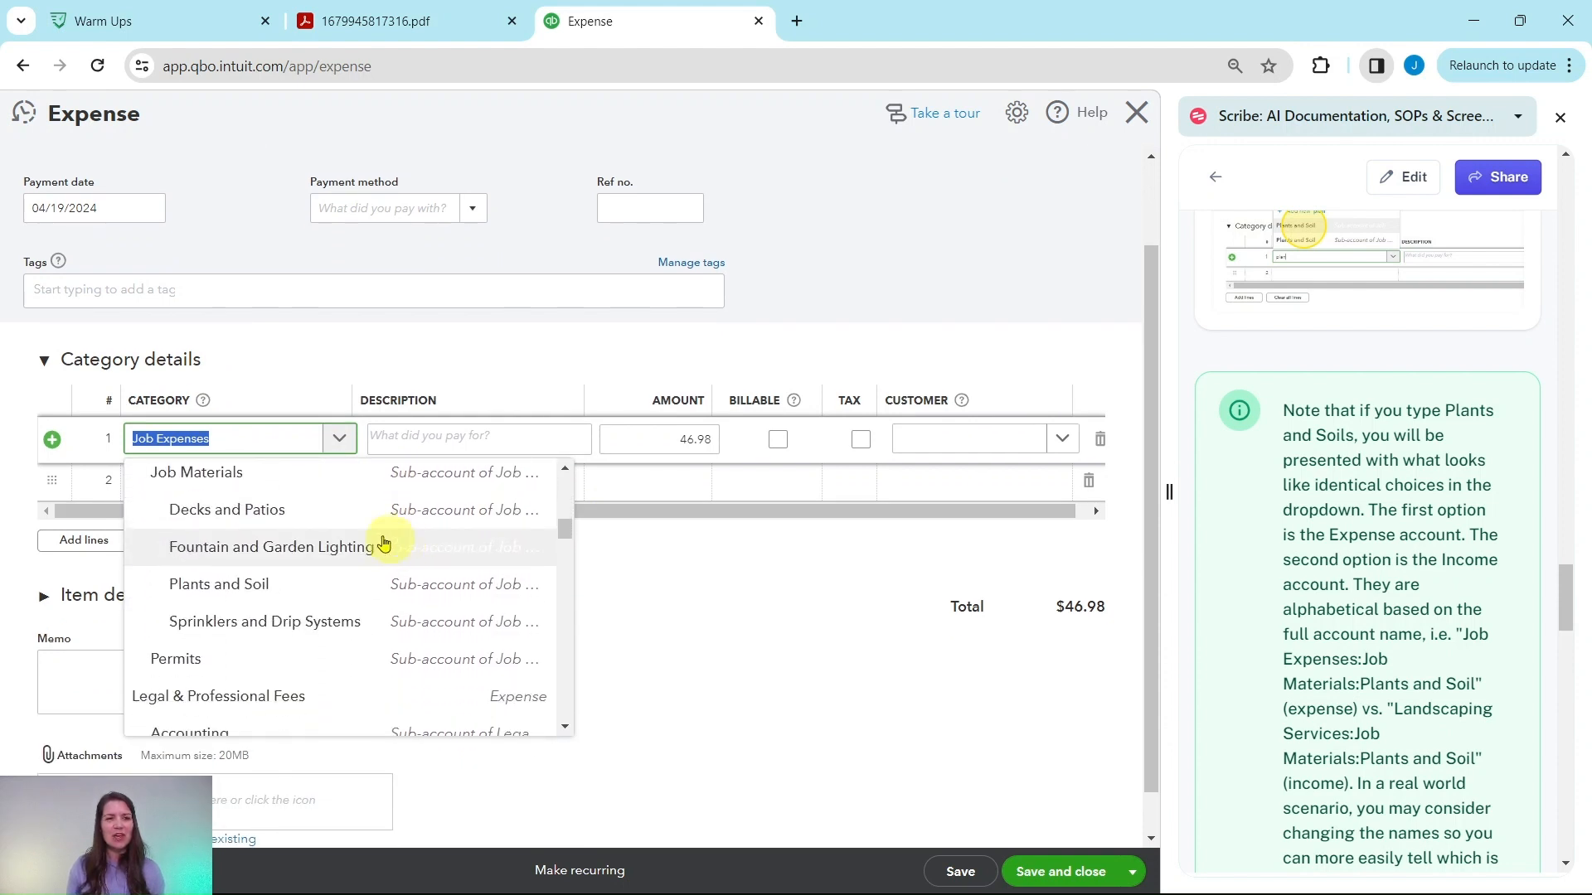
scroll(383, 540, up, 2)
scroll(1368, 373, up, 3)
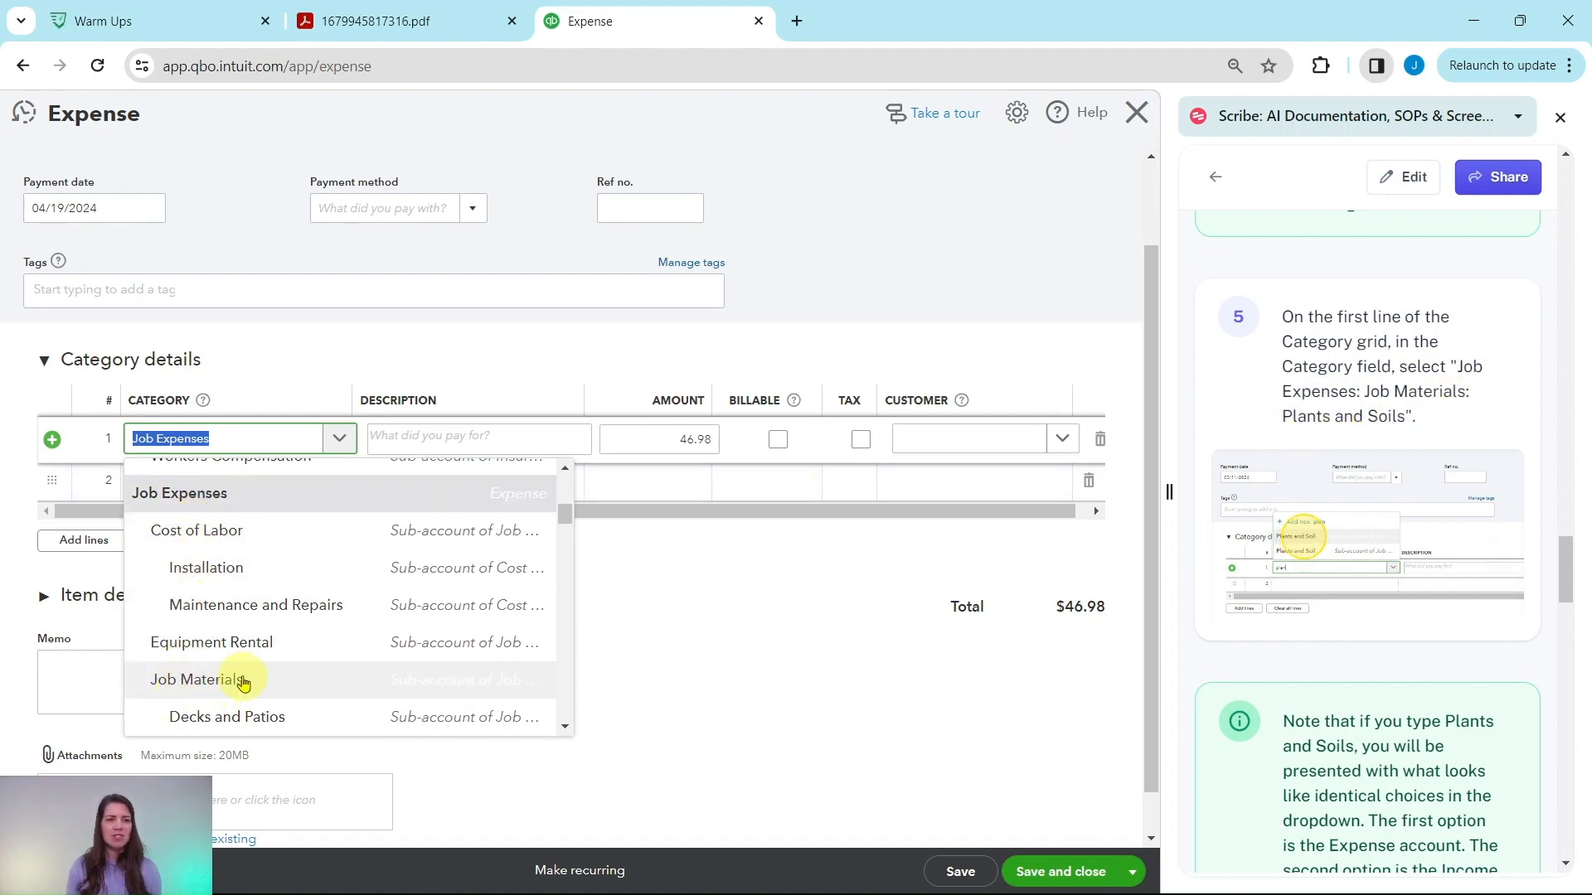
scroll(236, 663, down, 3)
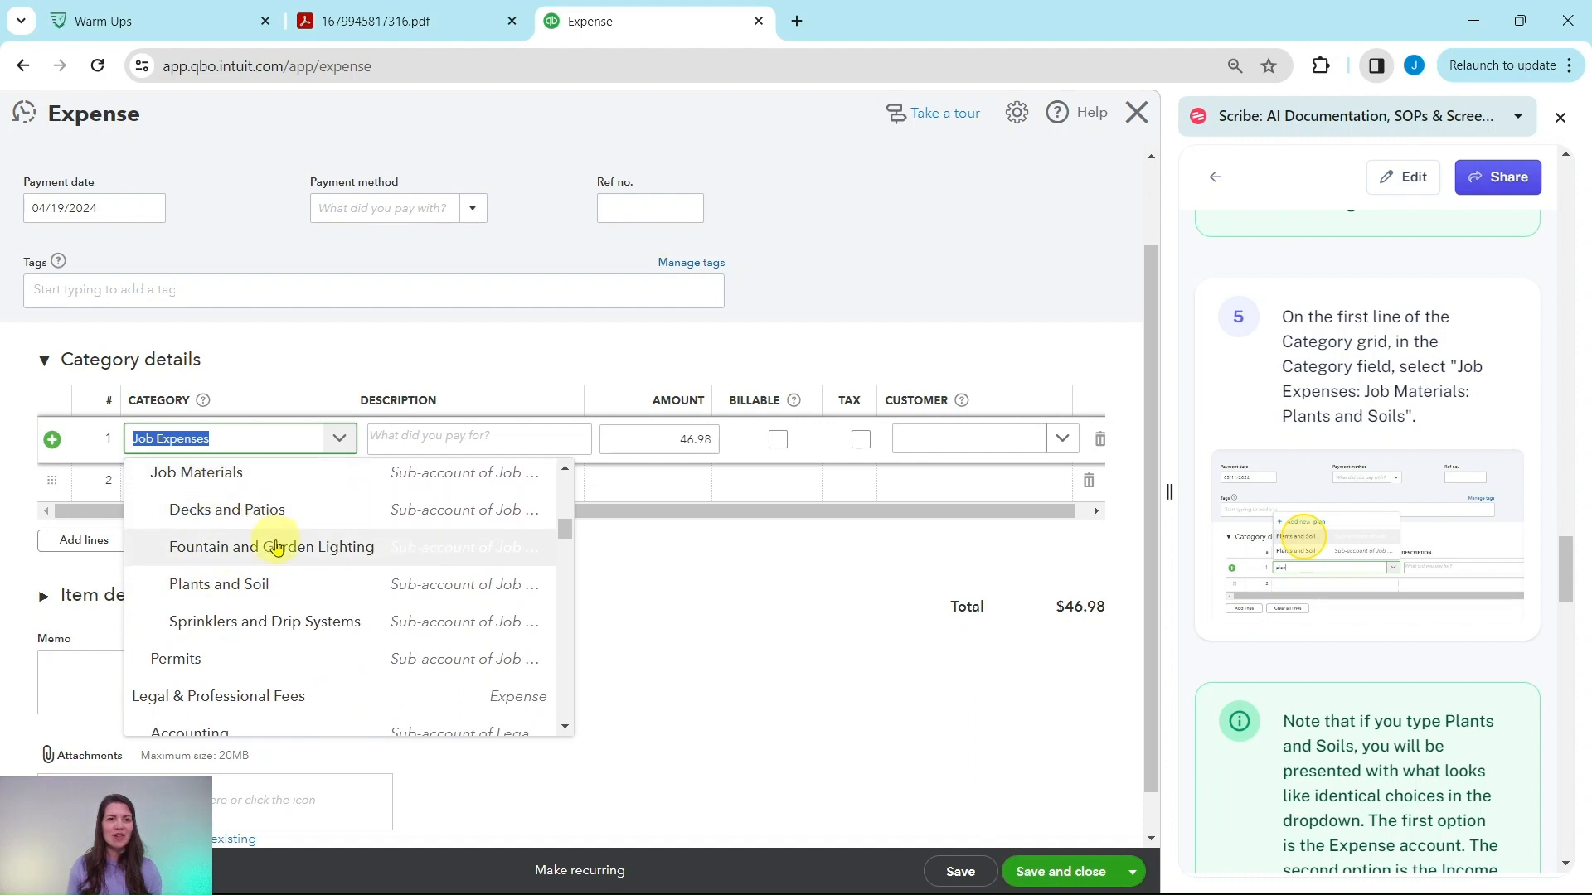
click(217, 590)
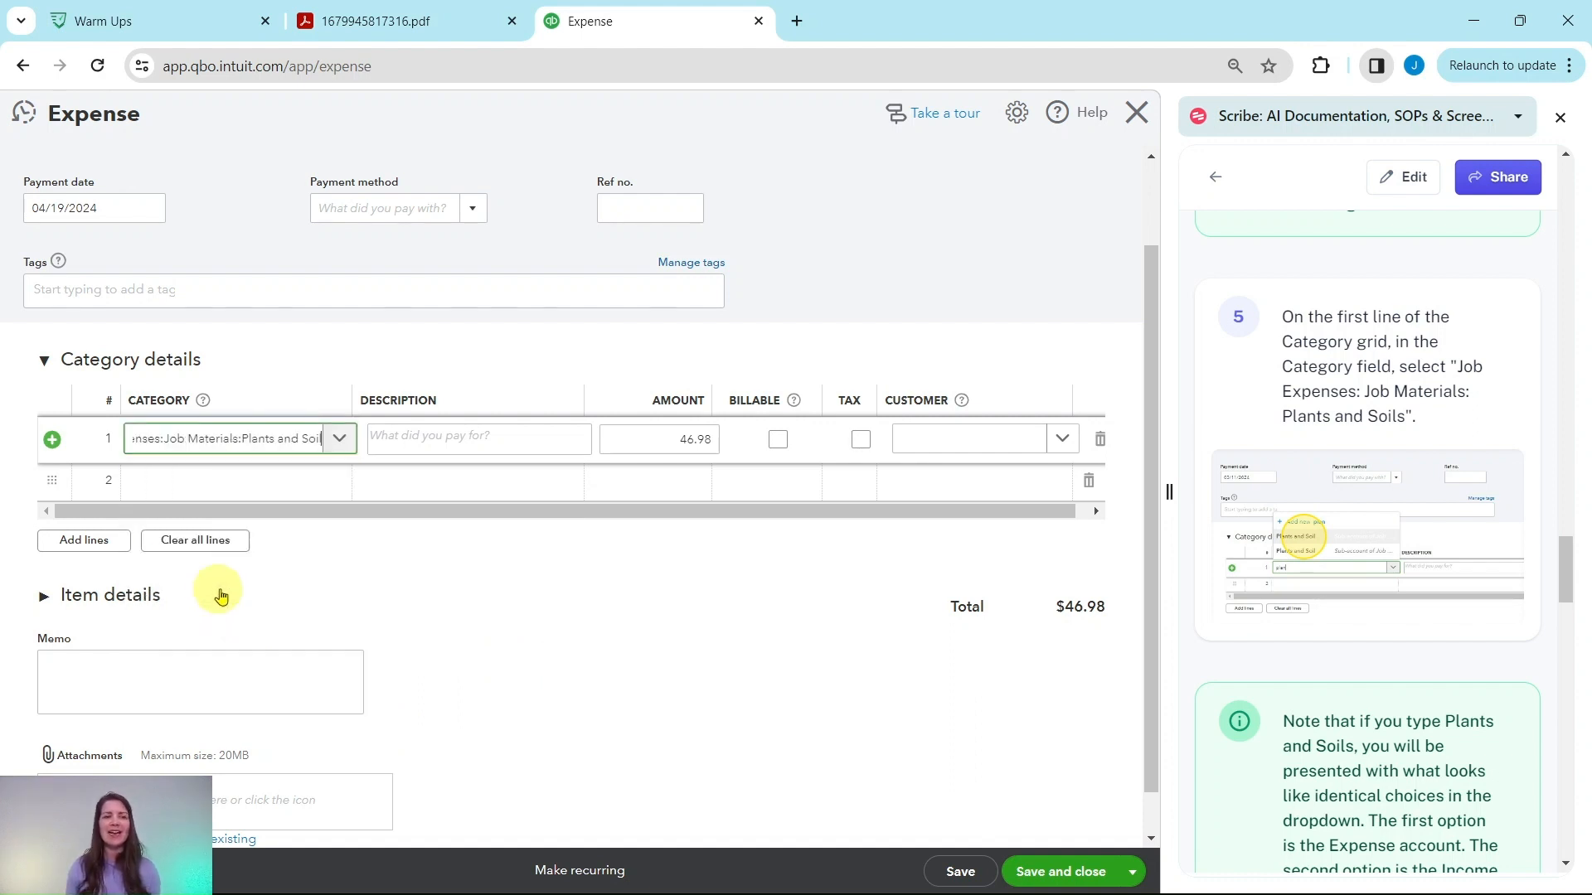
Read the guide's note on identical account names, then search the first line's category for "plant" and reselect the expense account Plants and Soil
scroll(1310, 569, down, 5)
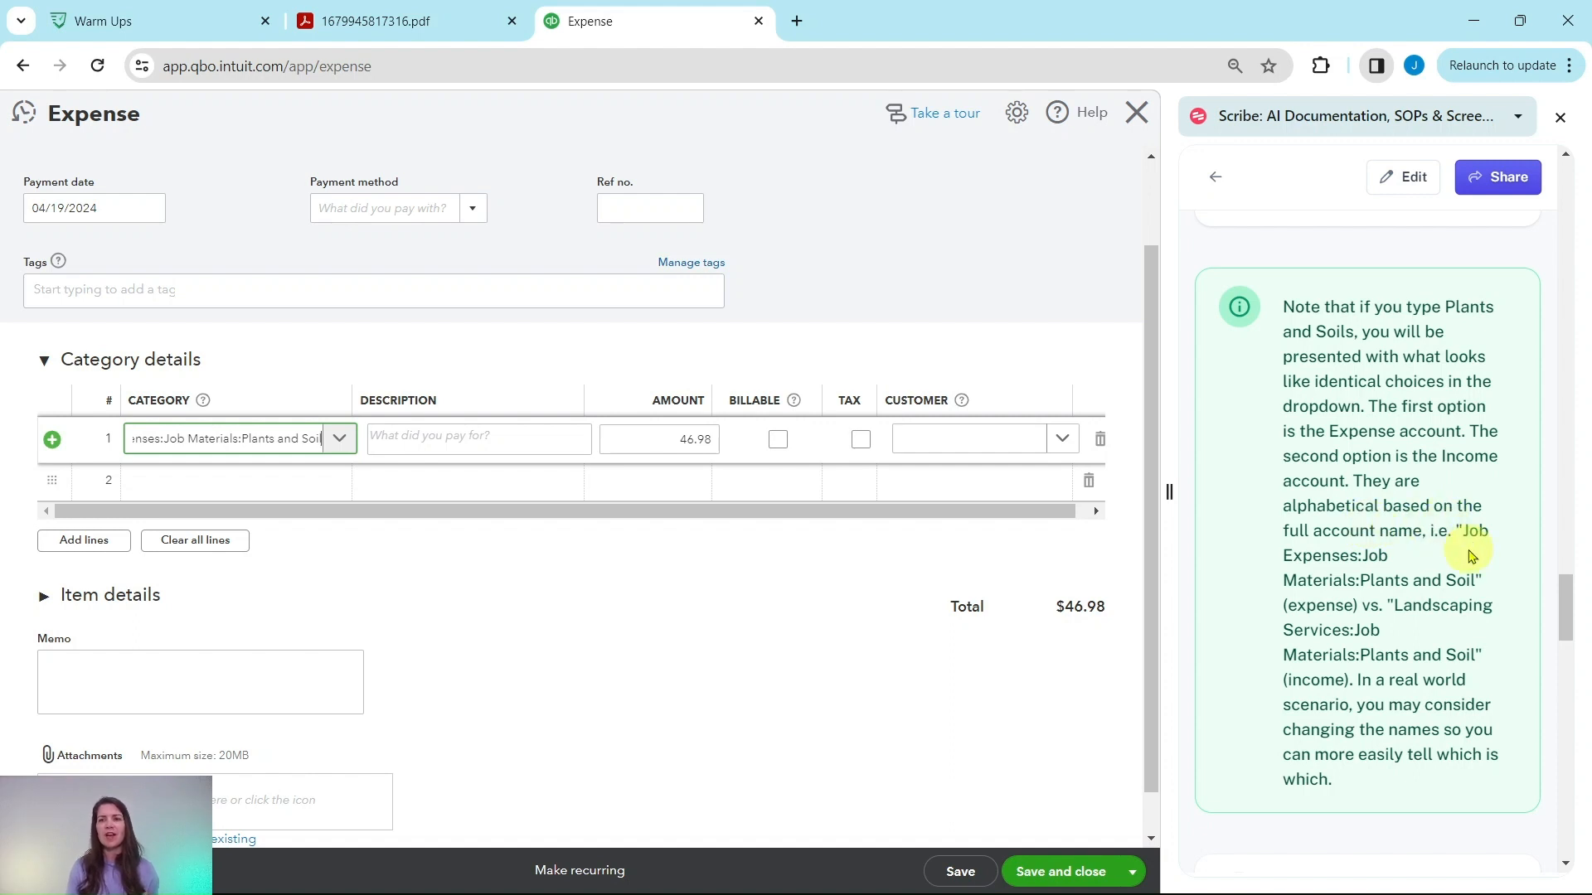
click(312, 439)
text(plants)
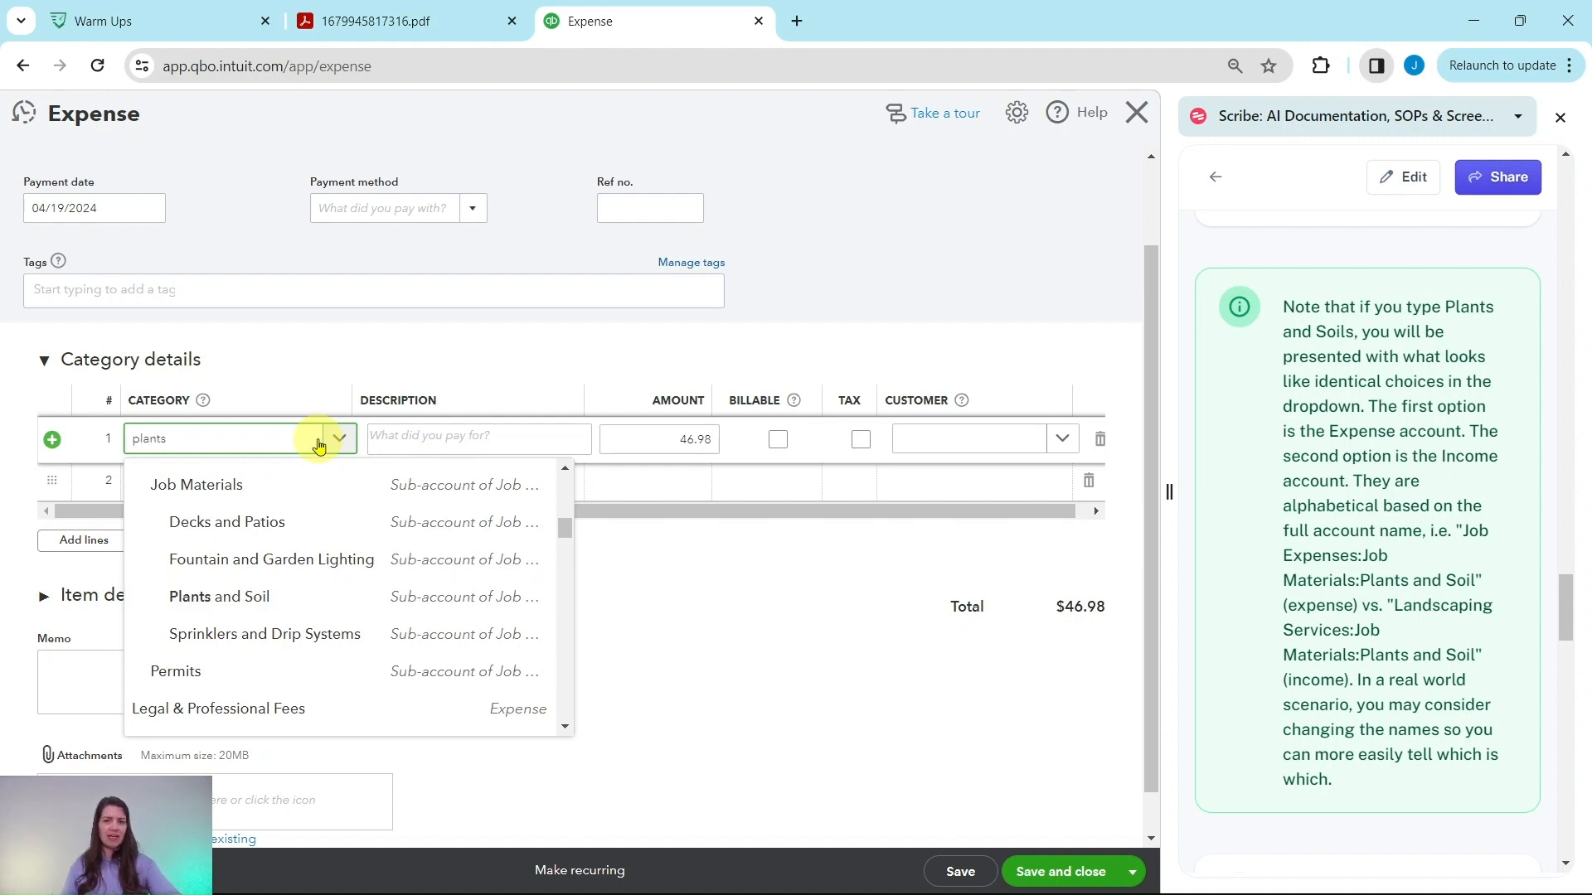
key(BackSpace)
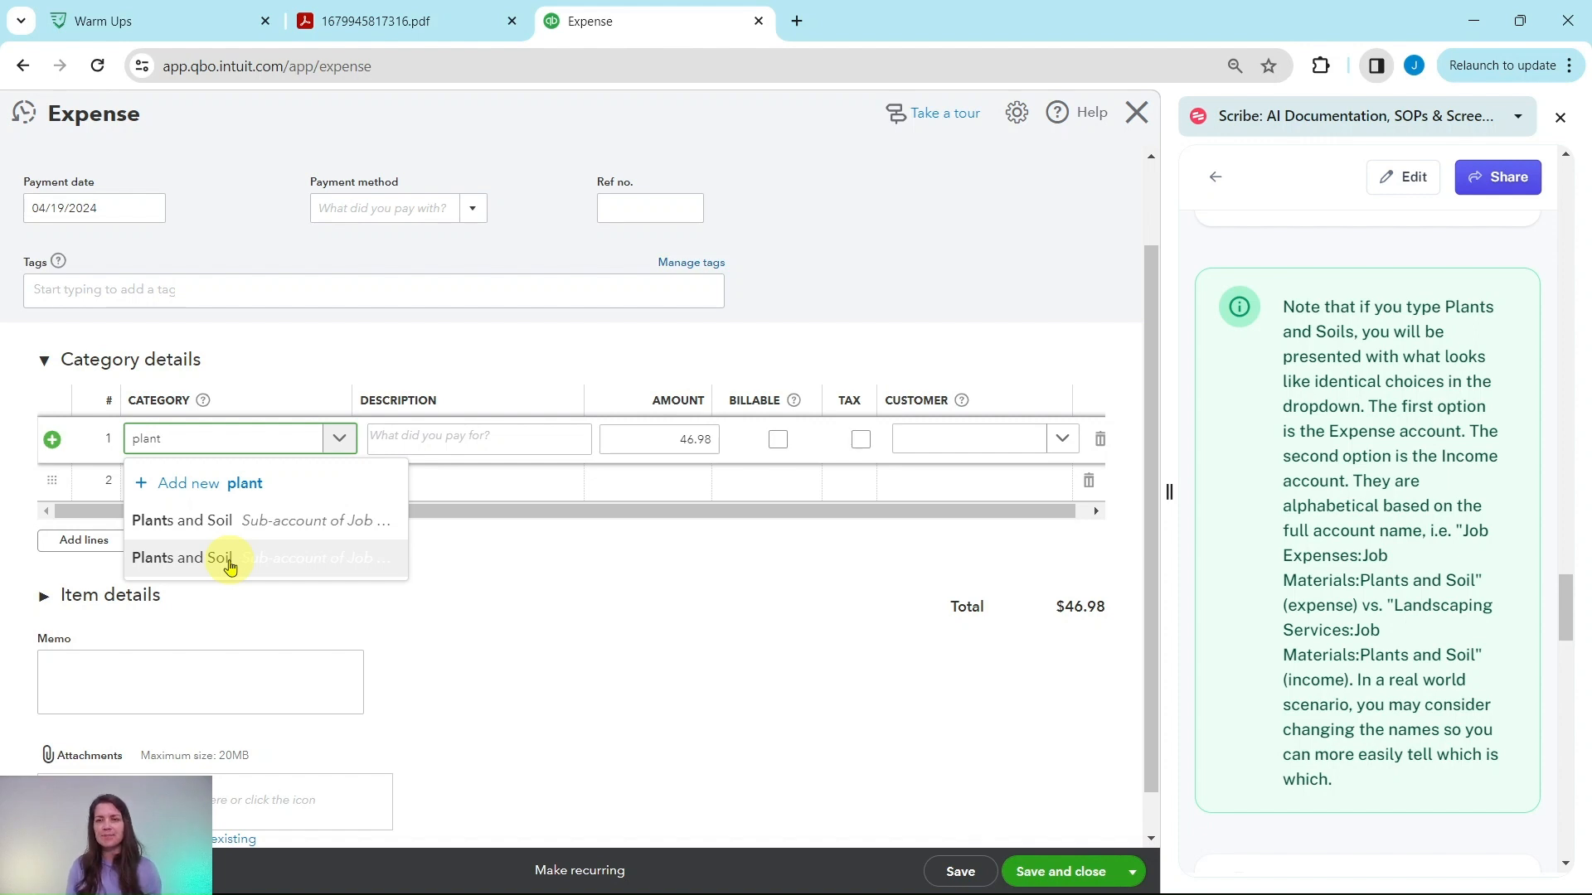
click(184, 529)
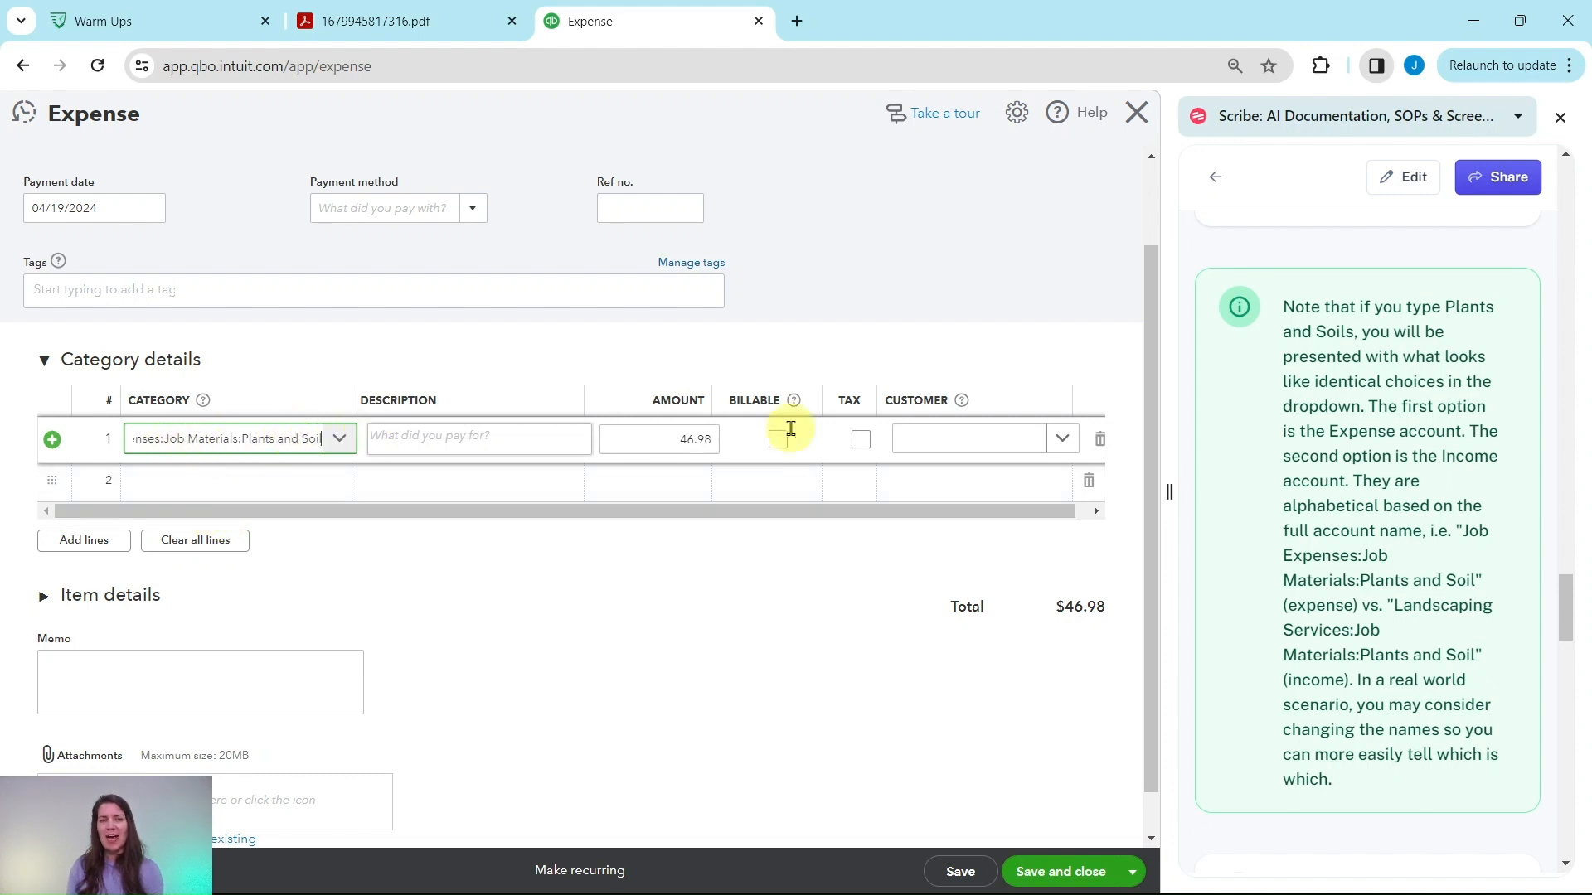
Describe the first category line as Mulch and set its amount to 125, checking it against Tania's receipt in the PDF
scroll(1410, 439, down, 7)
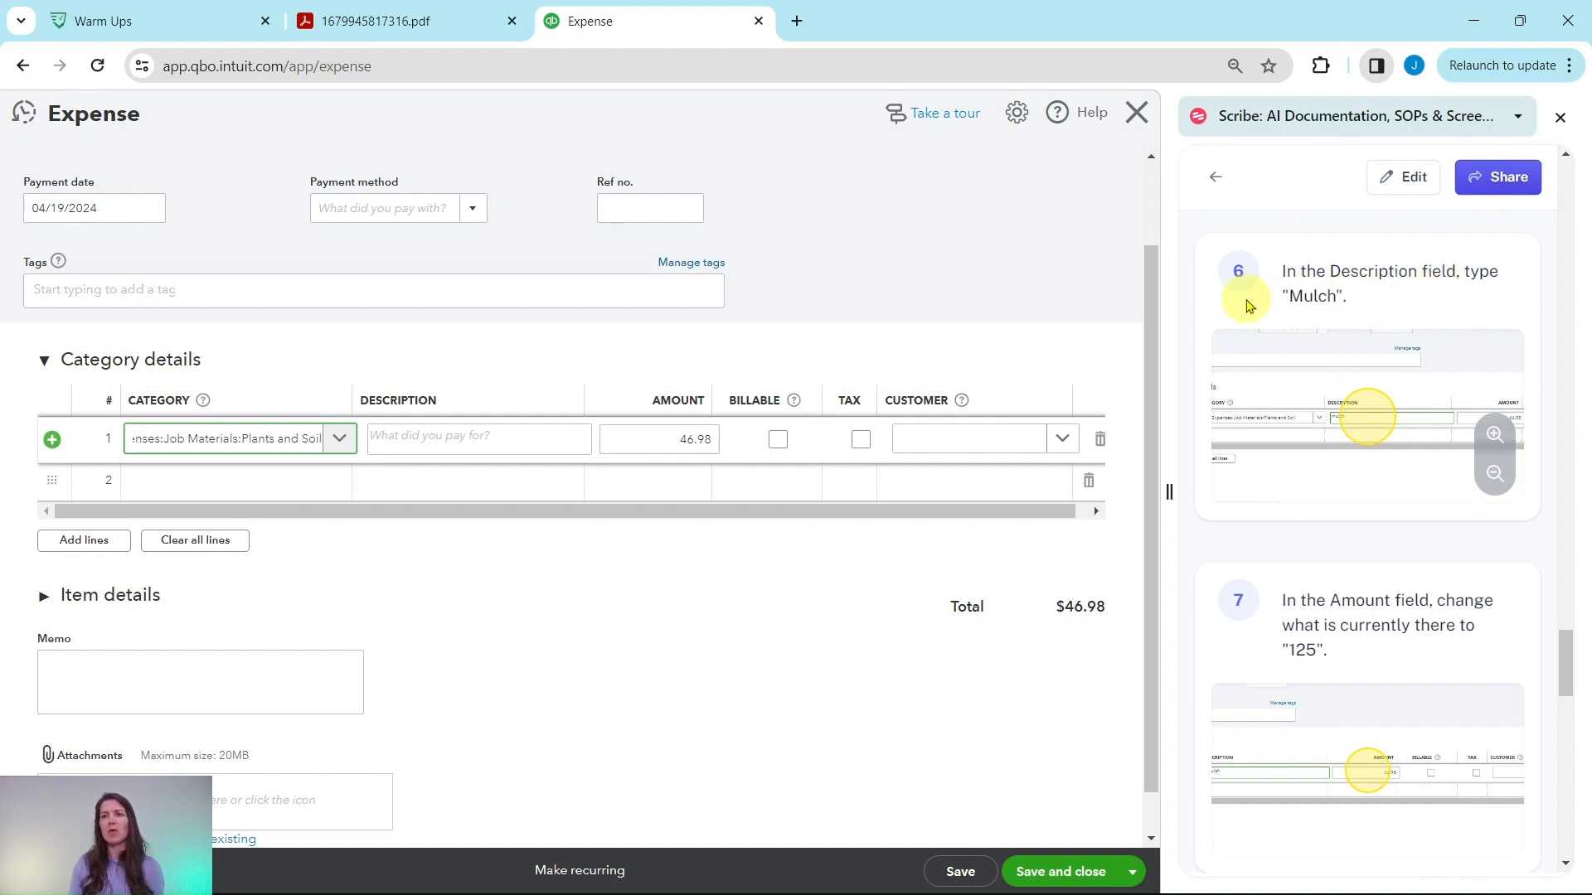
click(511, 440)
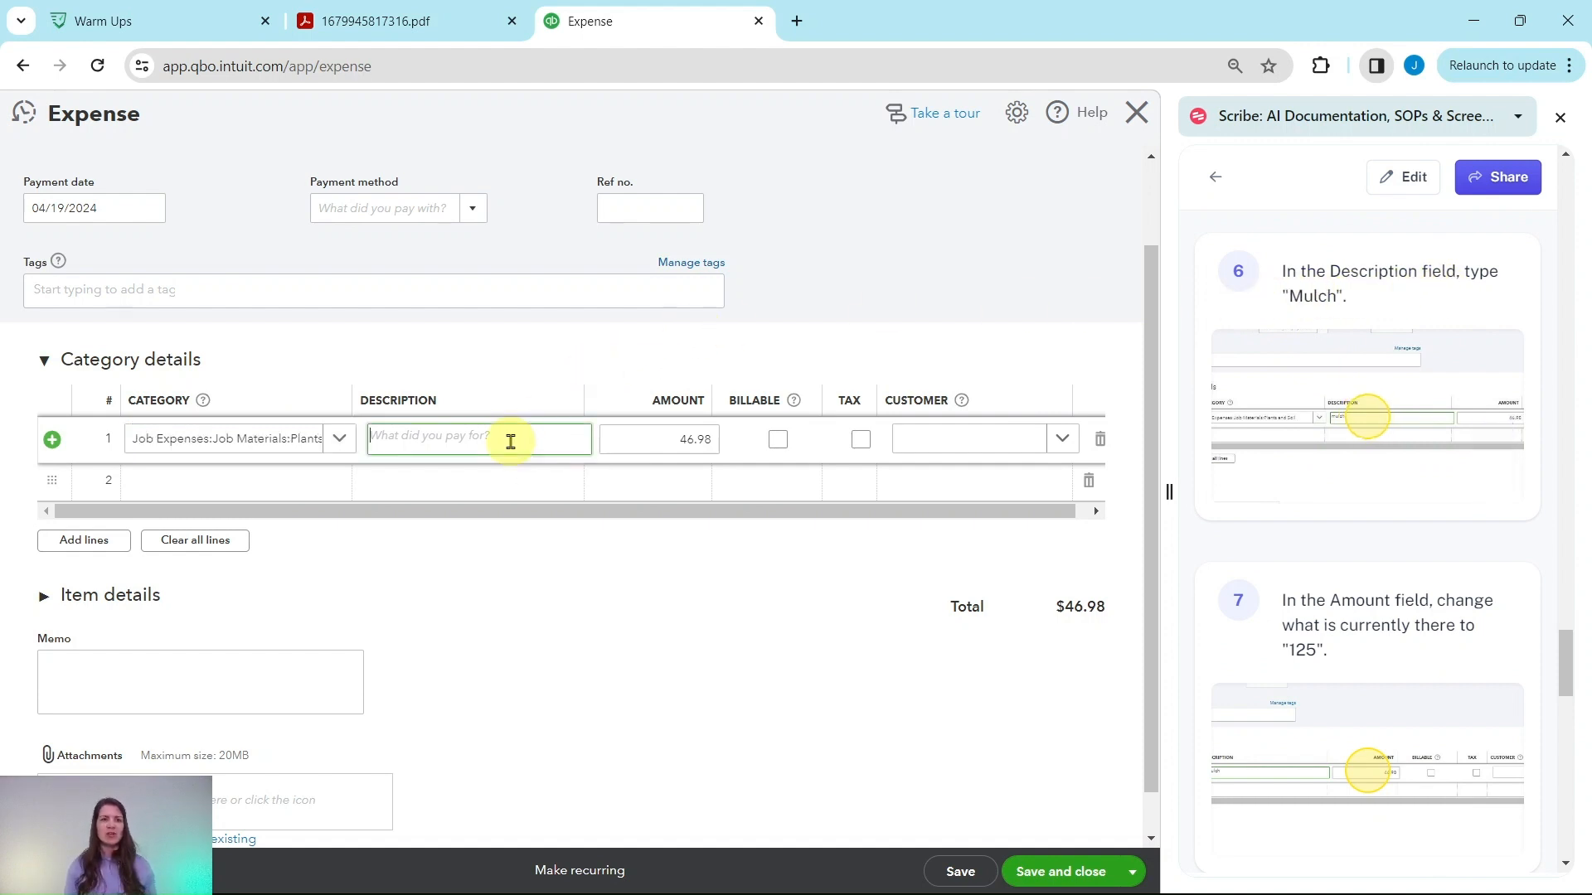
text(Mulch)
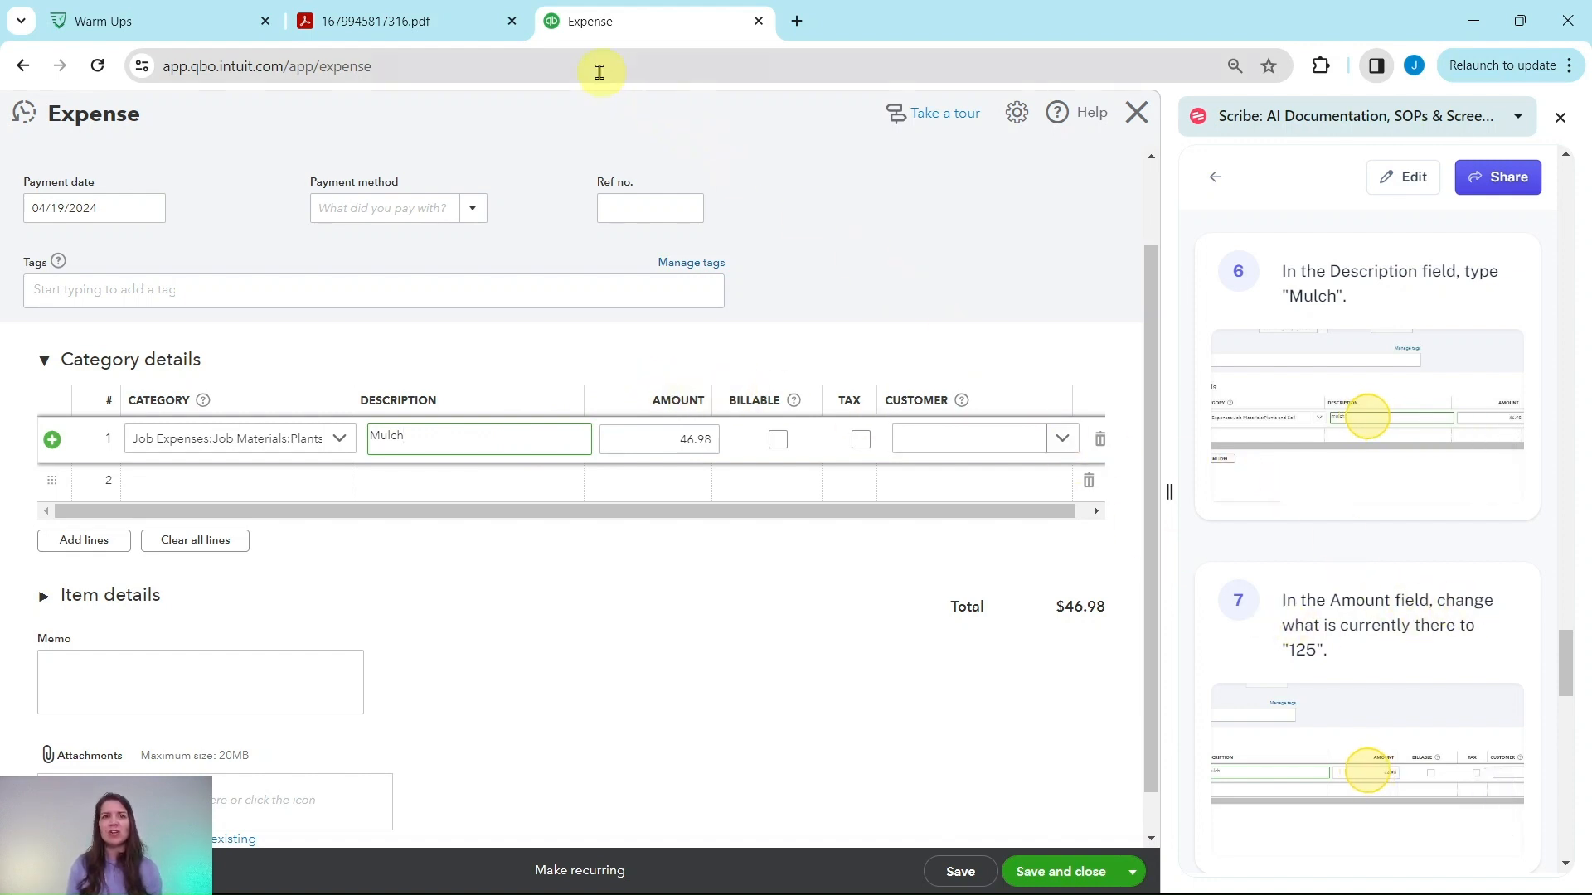
click(412, 25)
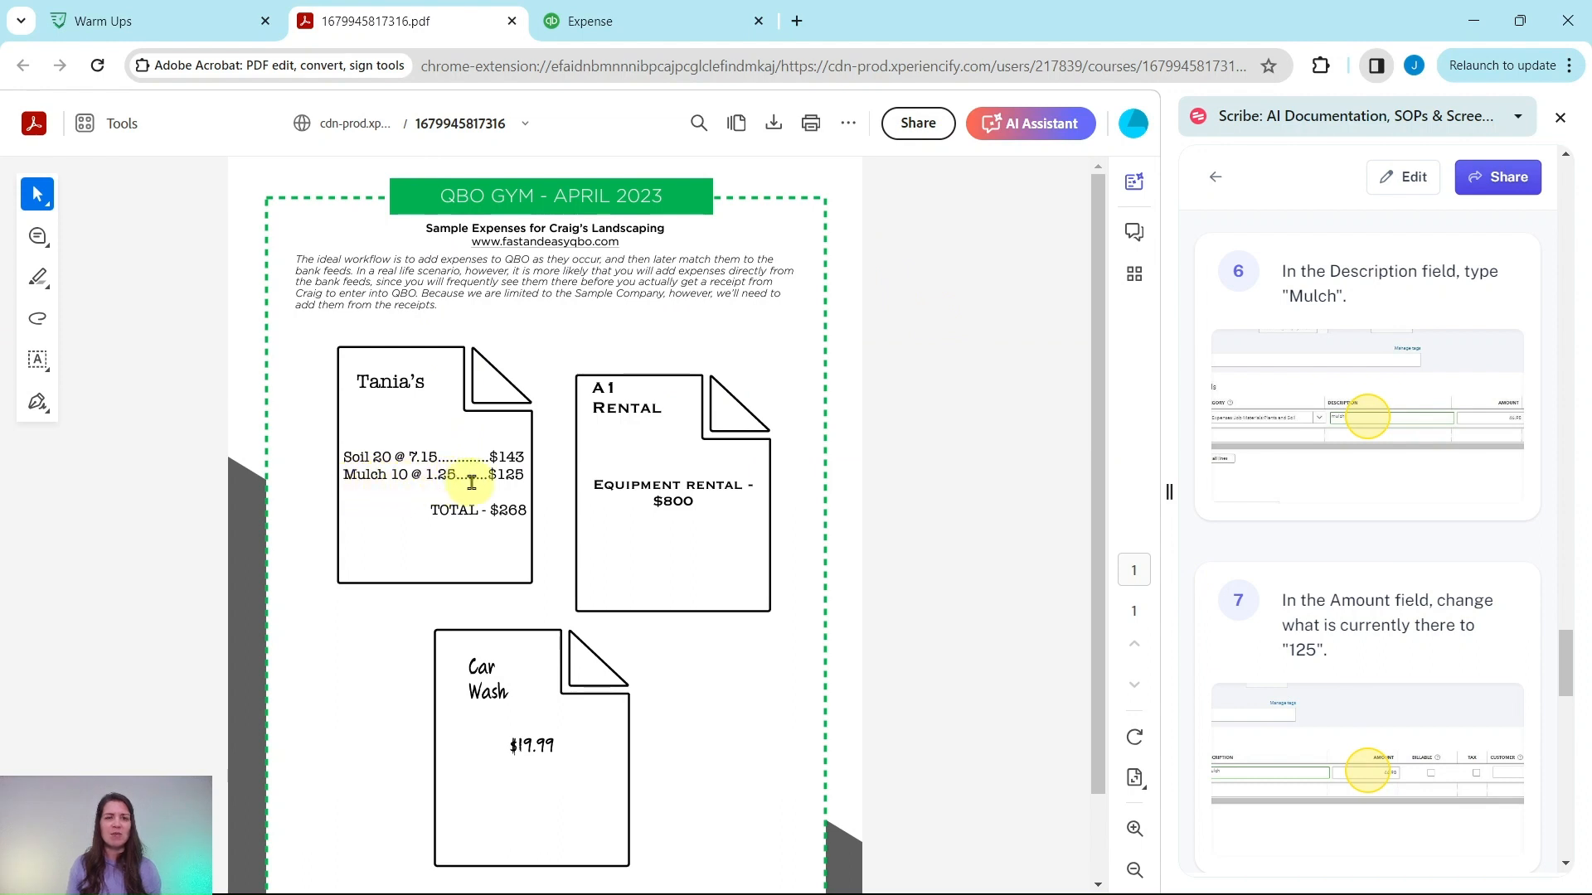
click(617, 24)
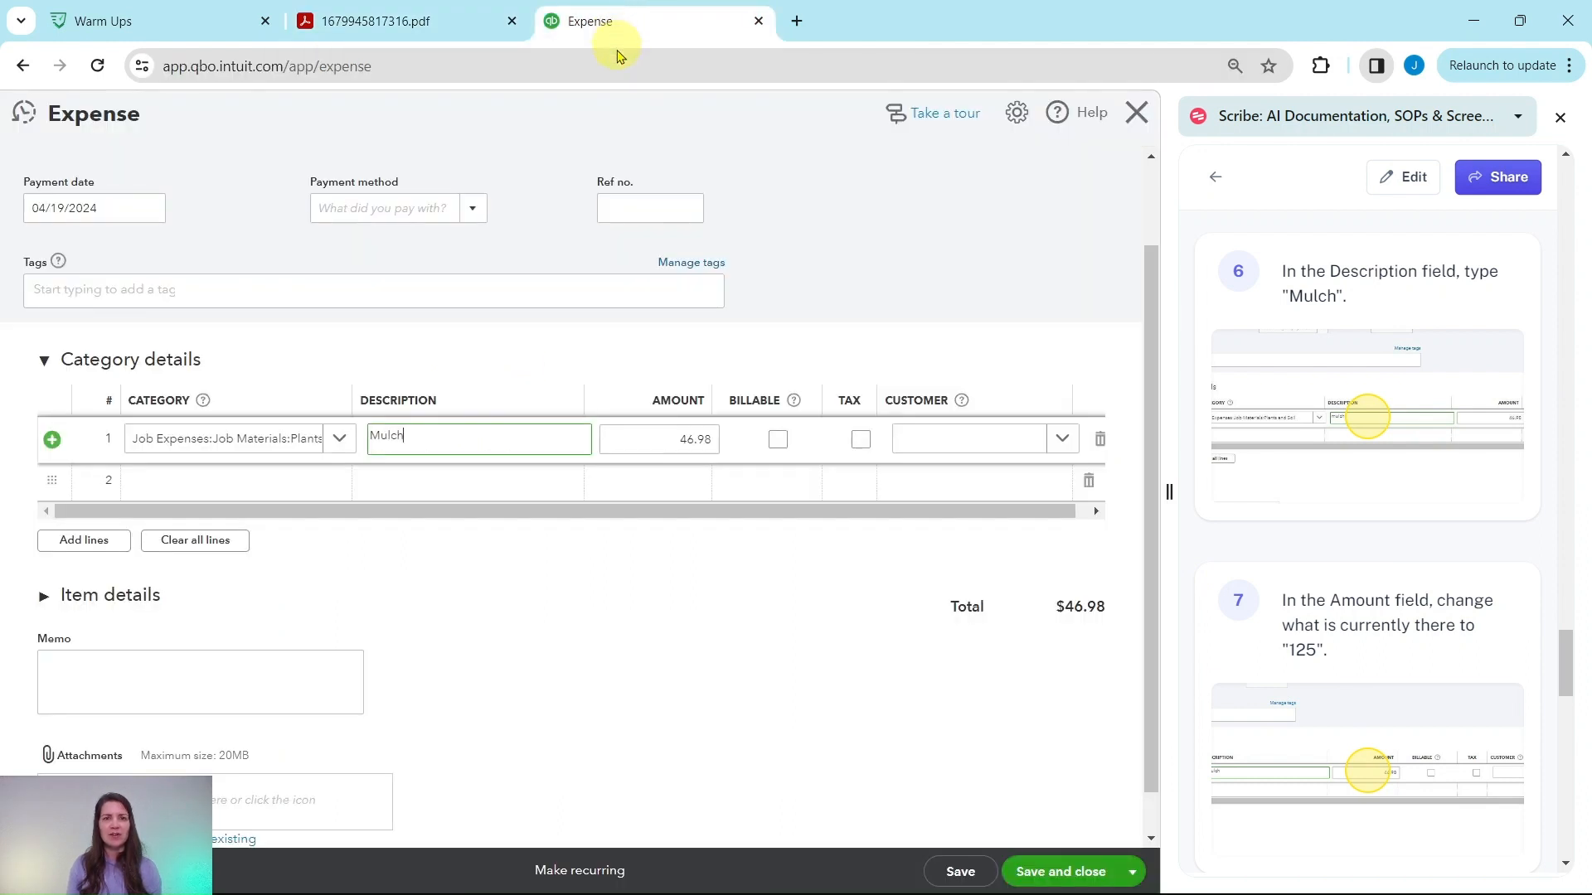
click(664, 439)
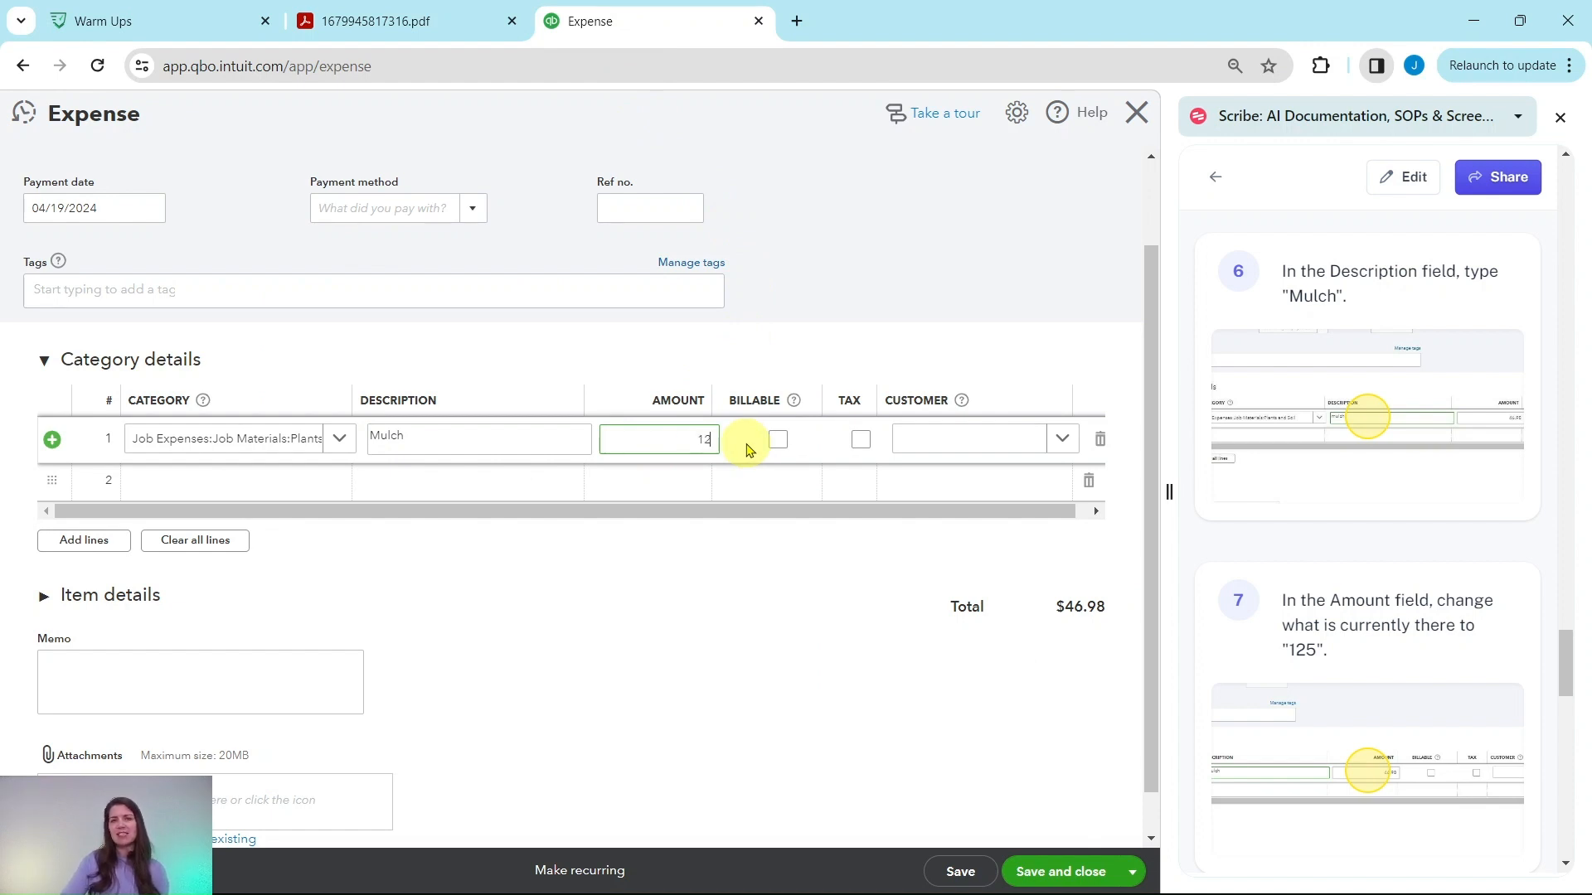
Check the soil entry on Tania's receipt, then expand the item details and select the product Soil on the first line
scroll(1334, 415, down, 6)
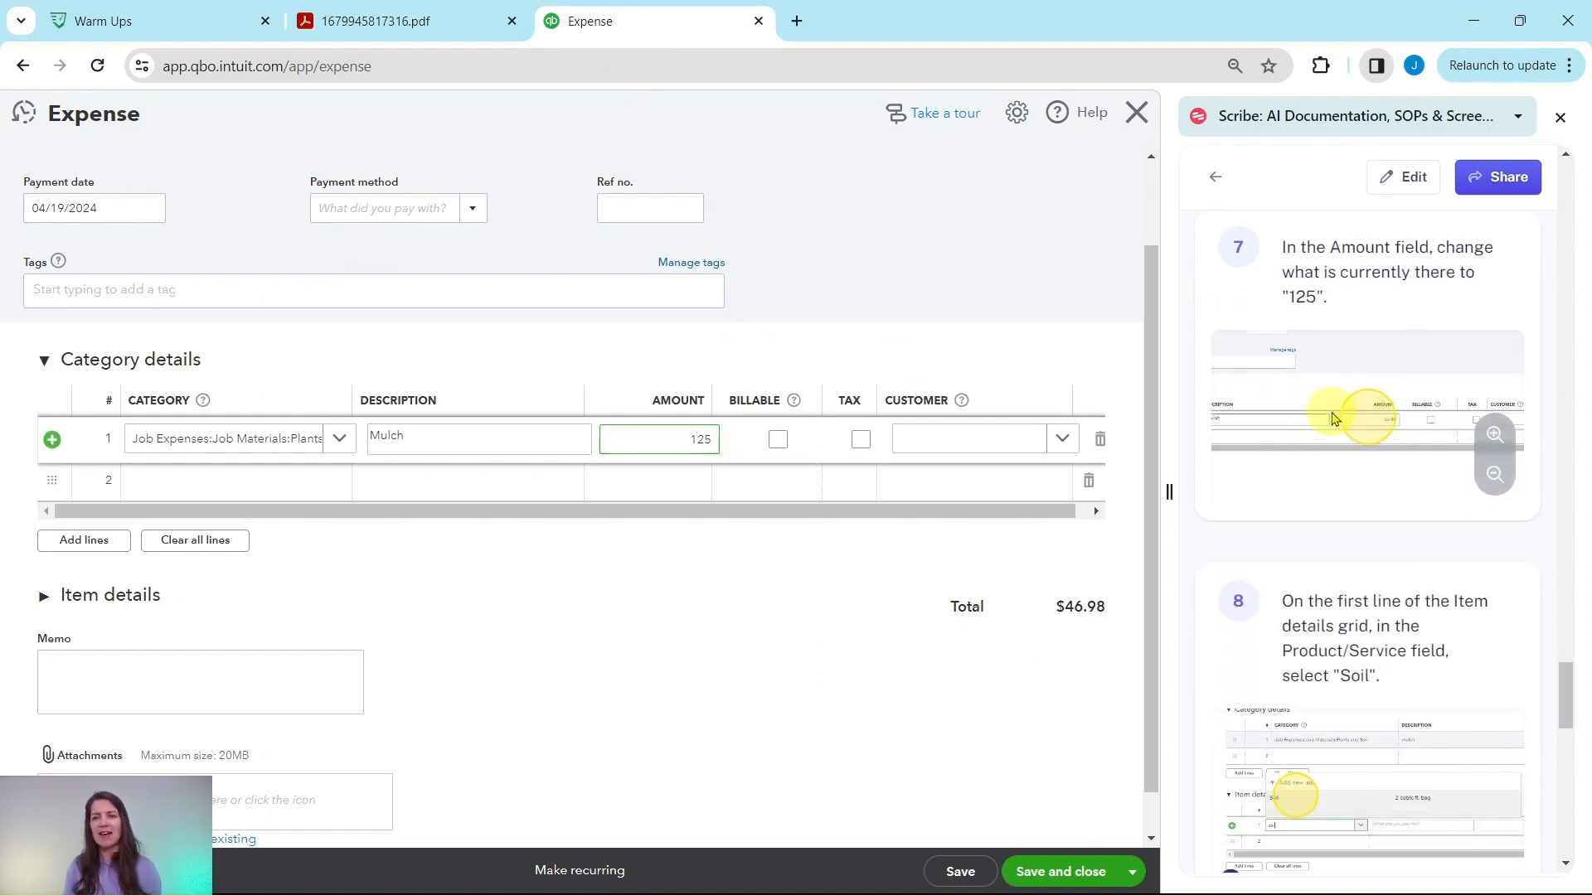
scroll(1335, 415, down, 3)
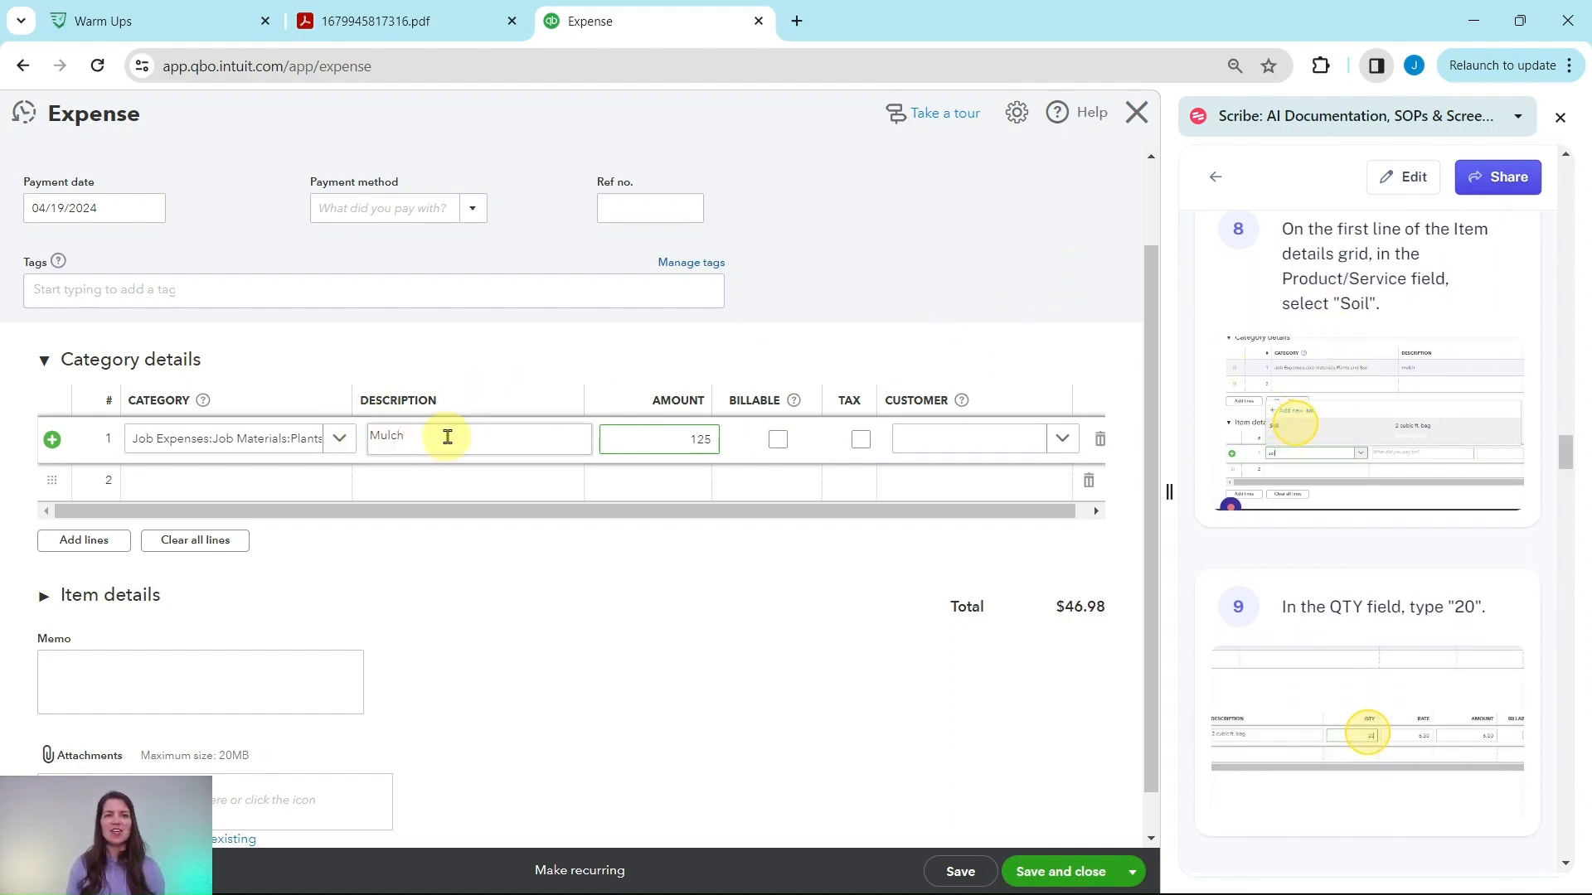
click(353, 21)
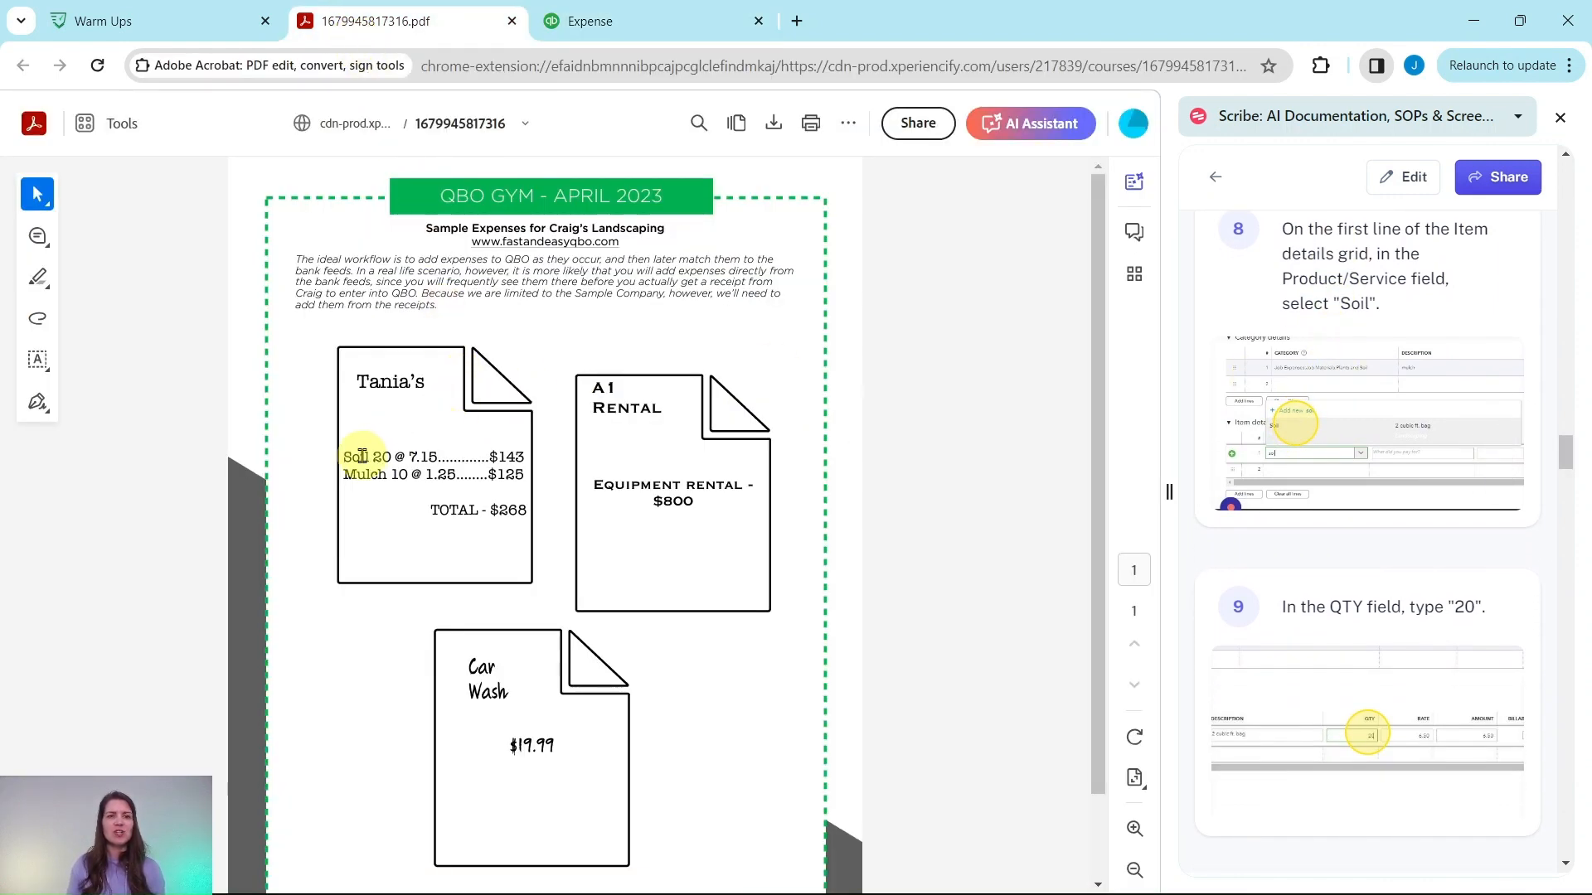
click(625, 25)
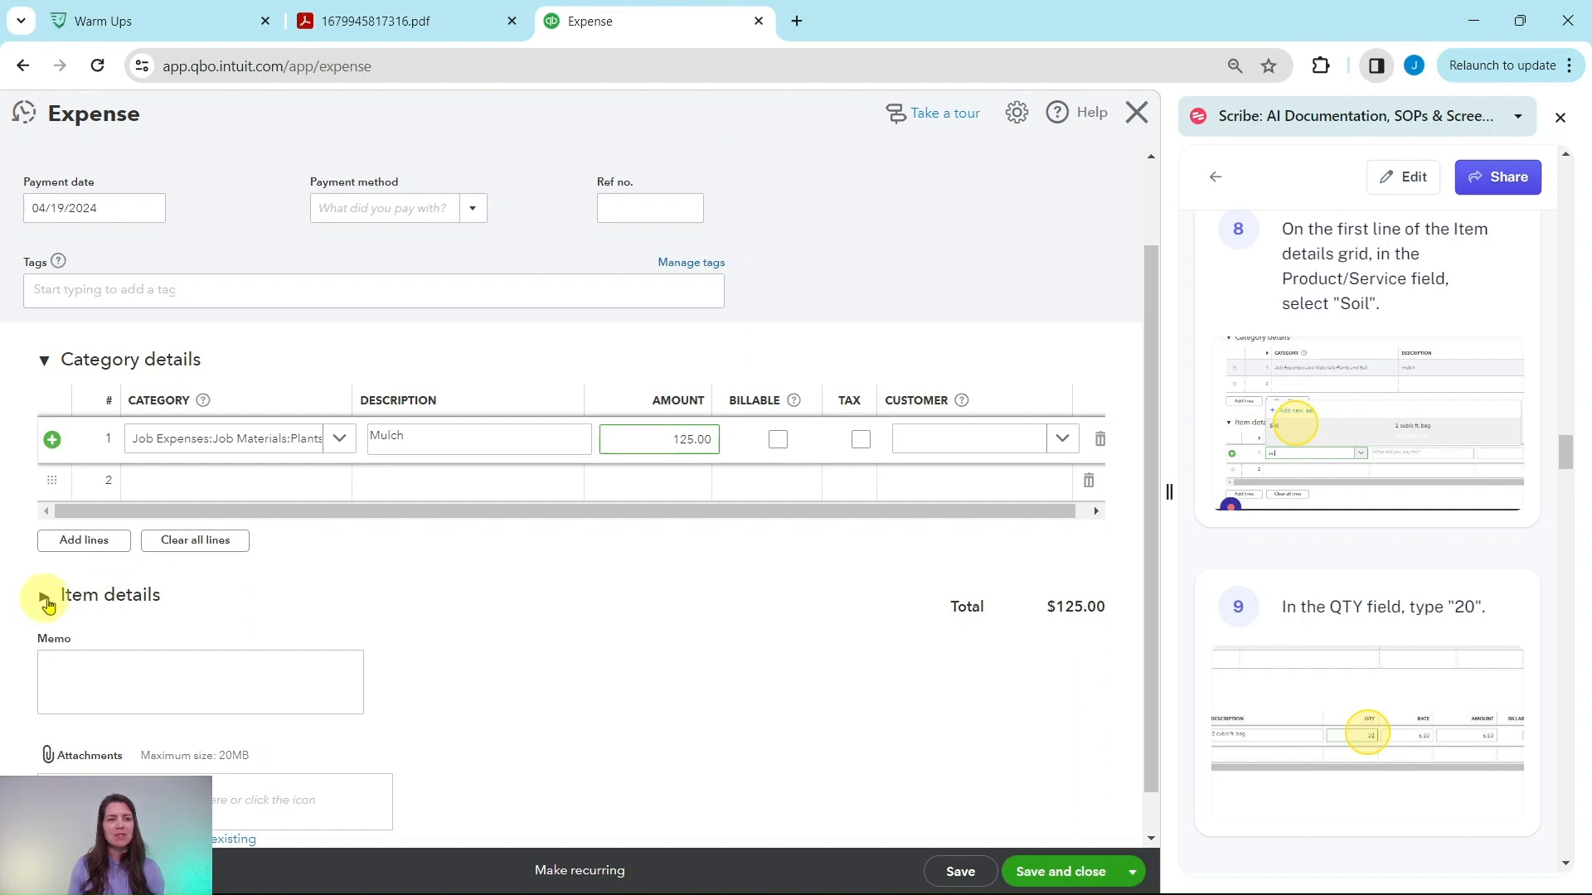
scroll(88, 591, down, 1)
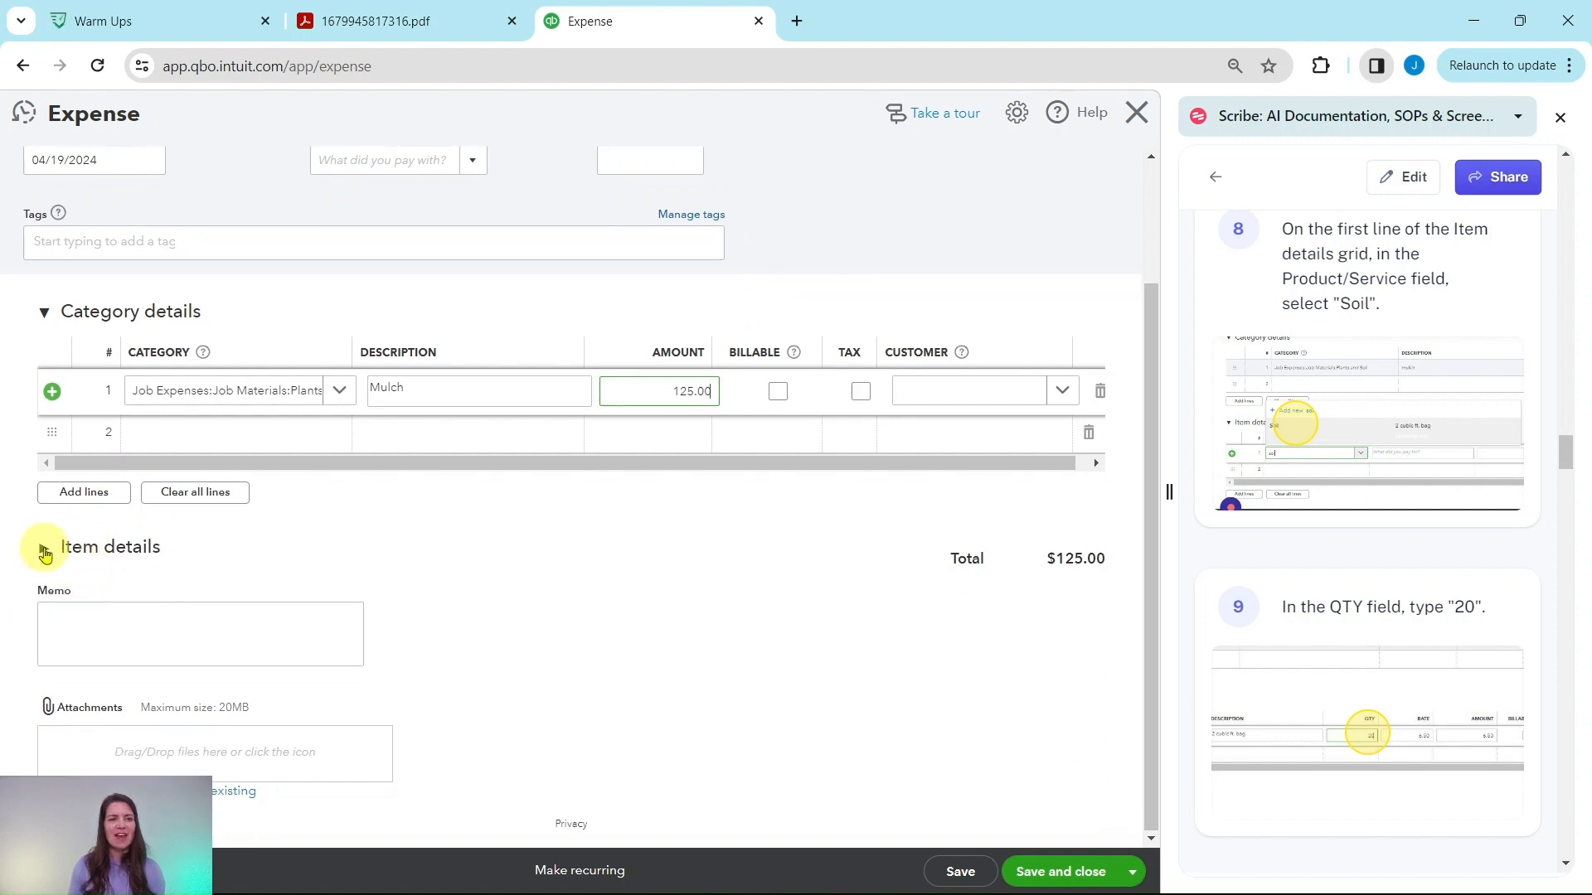
click(44, 553)
scroll(240, 625, down, 2)
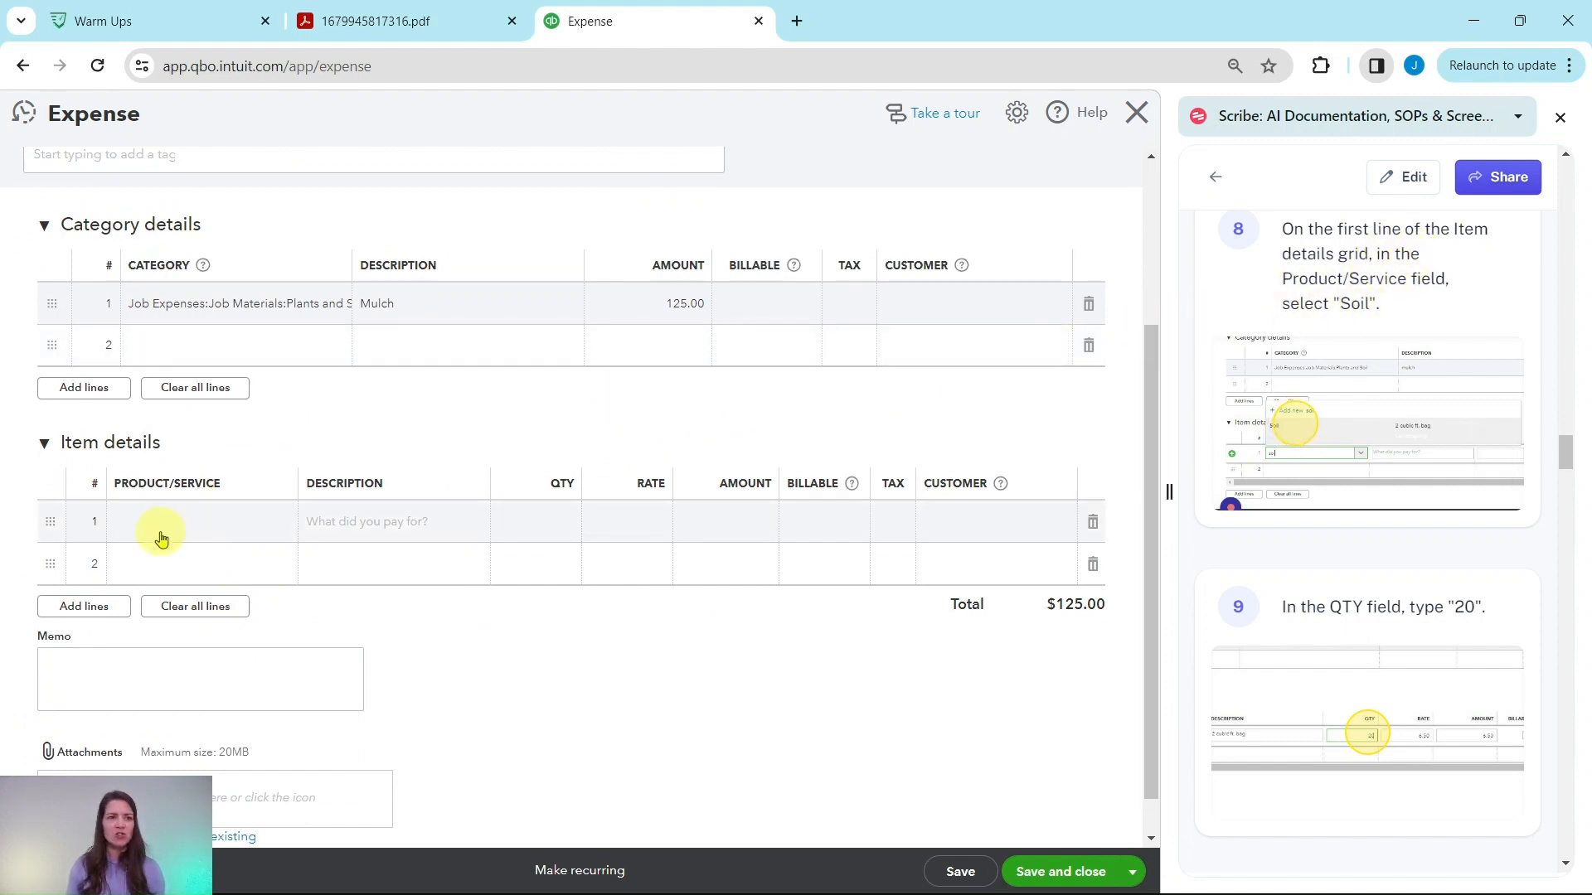
click(241, 522)
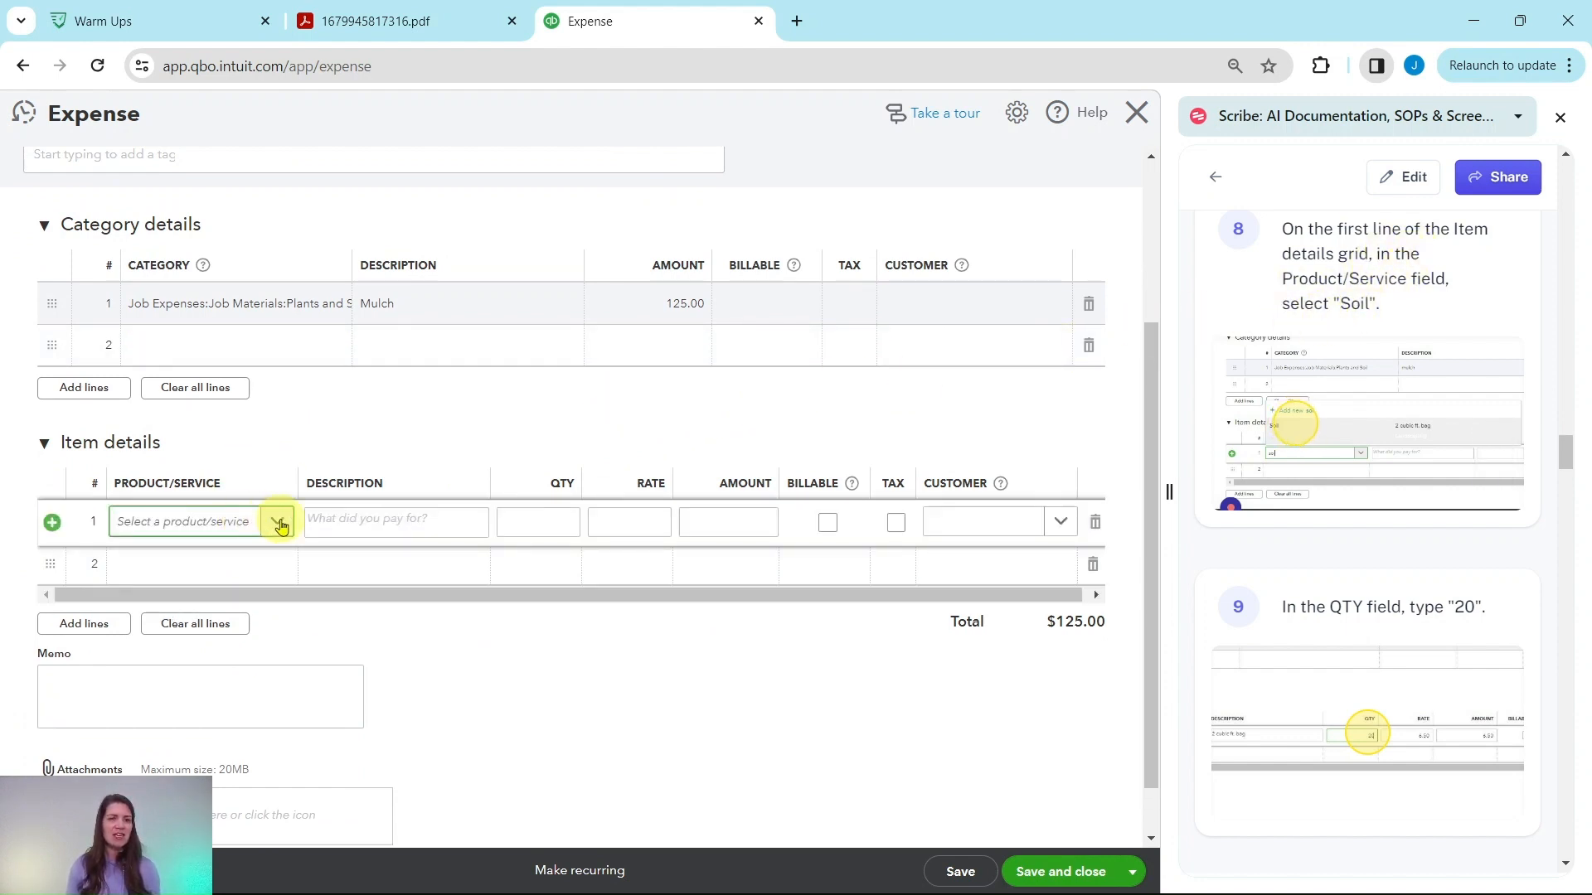
click(279, 524)
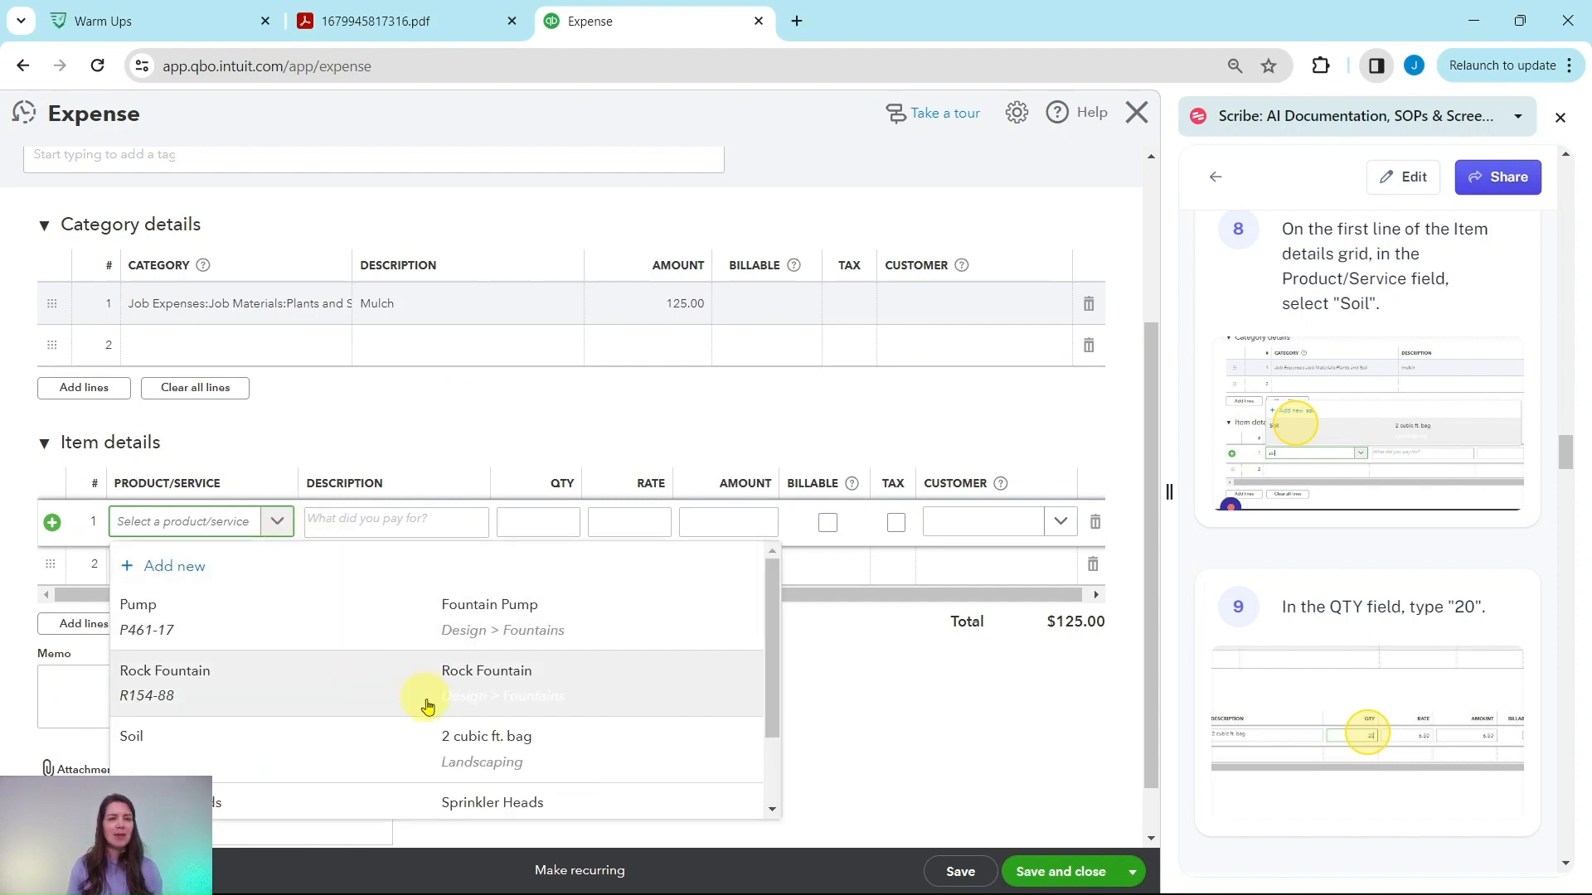
scroll(480, 700, down, 2)
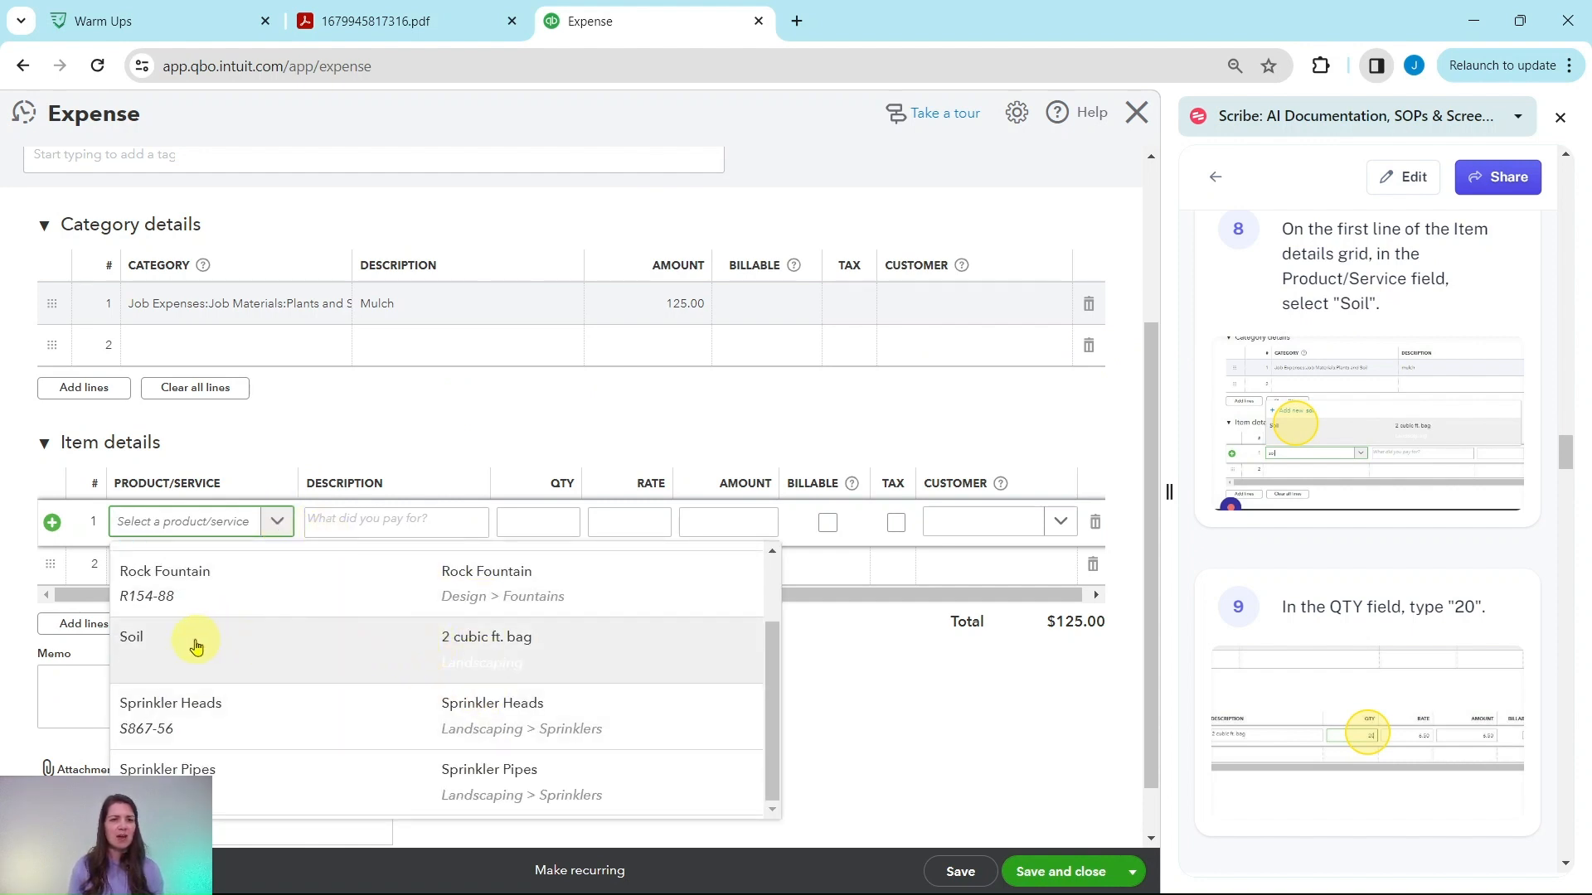
click(196, 647)
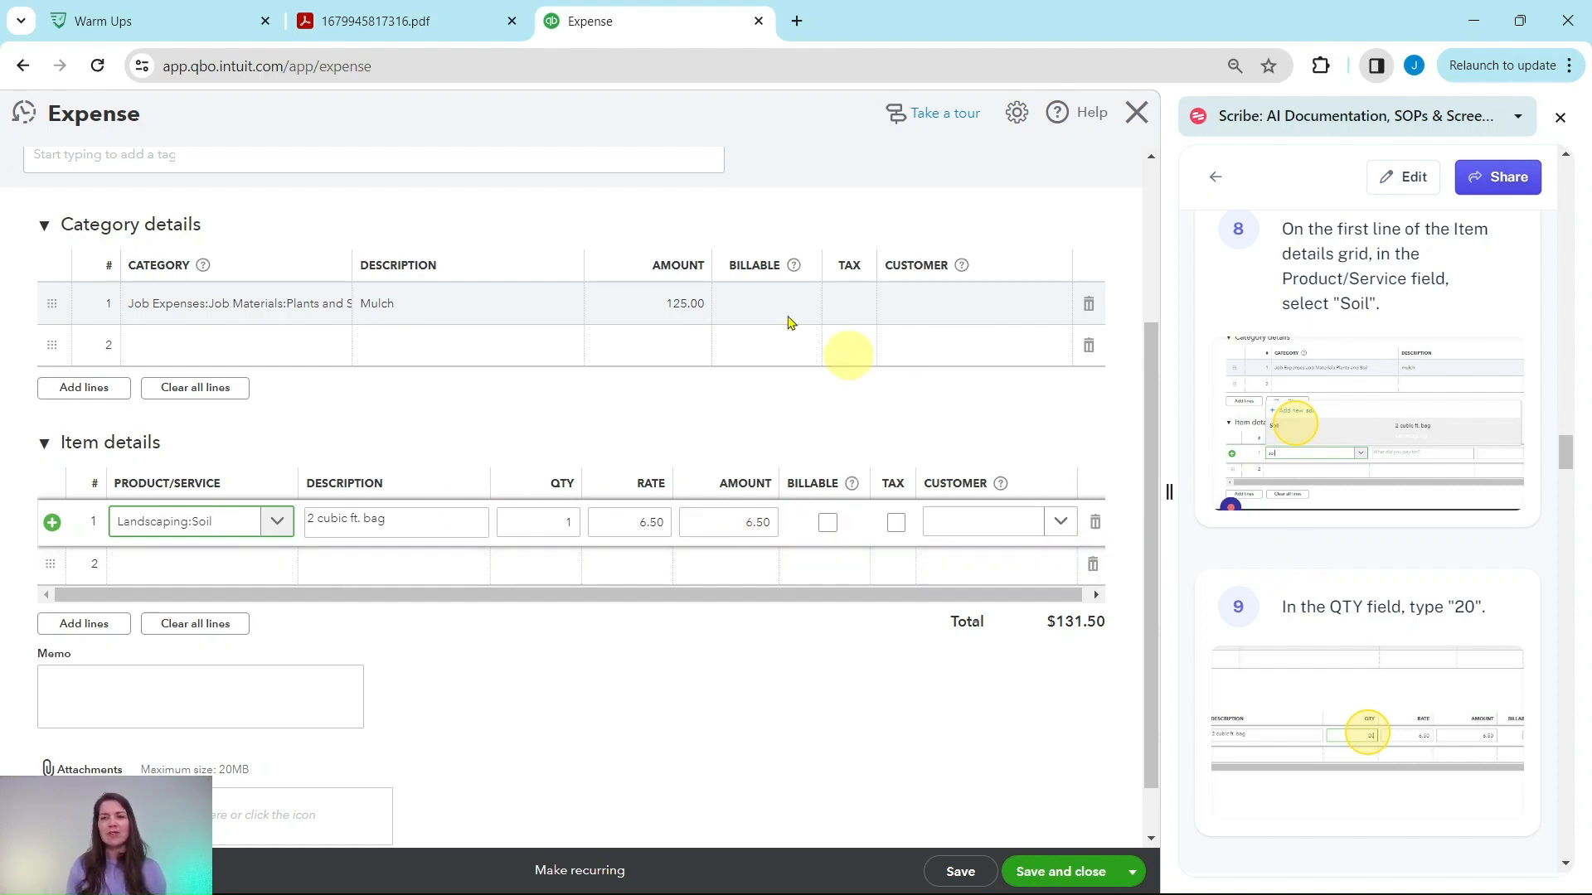
Check the soil quantity on Tania's receipt and set the Soil line's quantity to 20
click(406, 24)
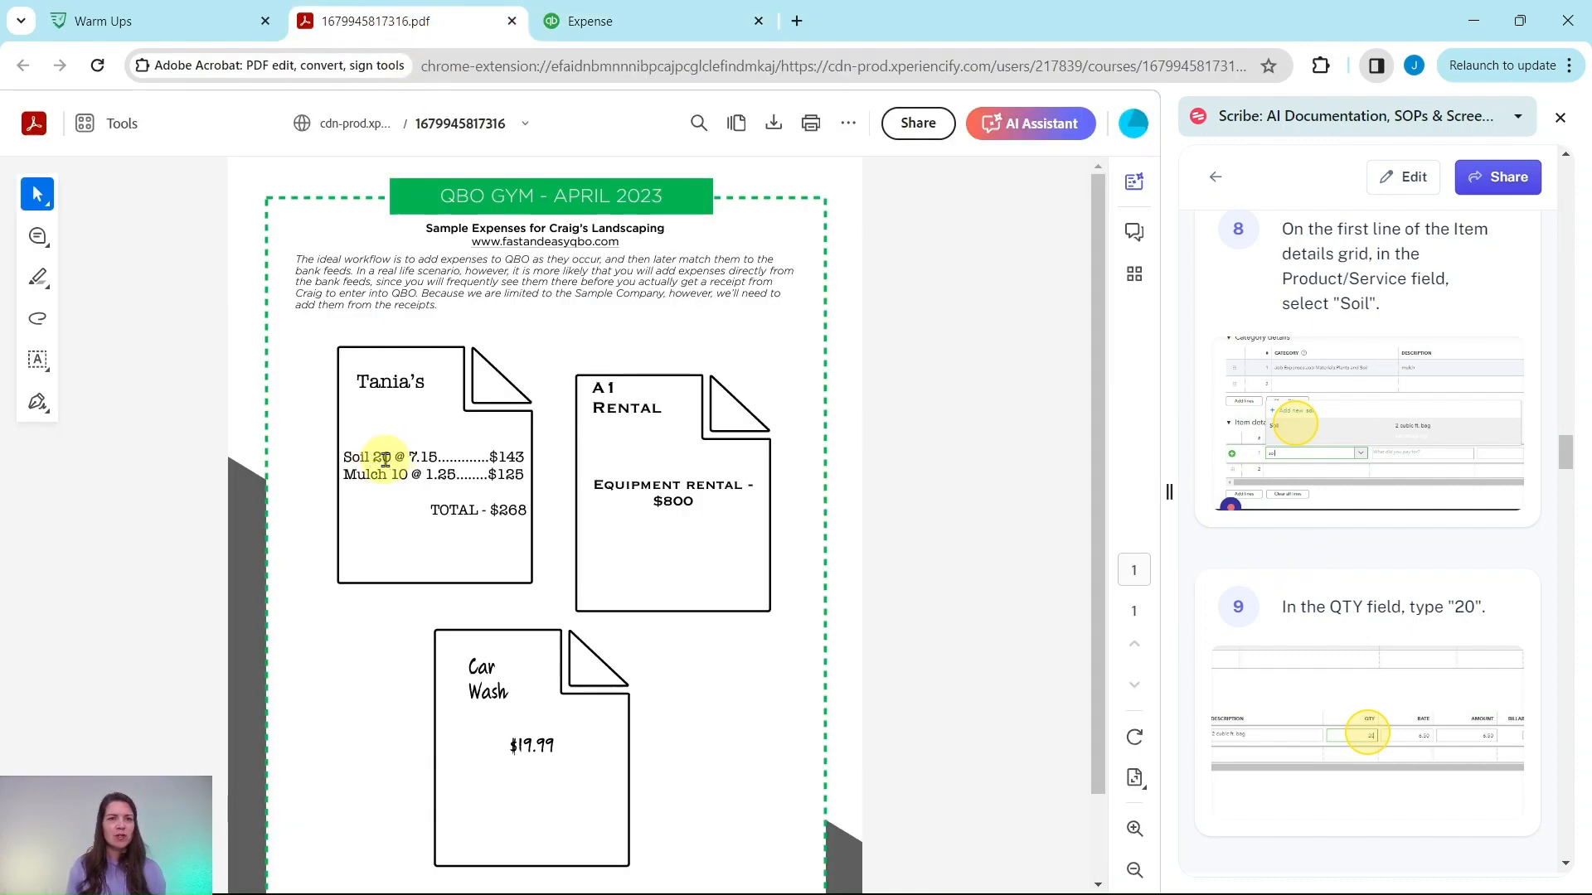
click(592, 22)
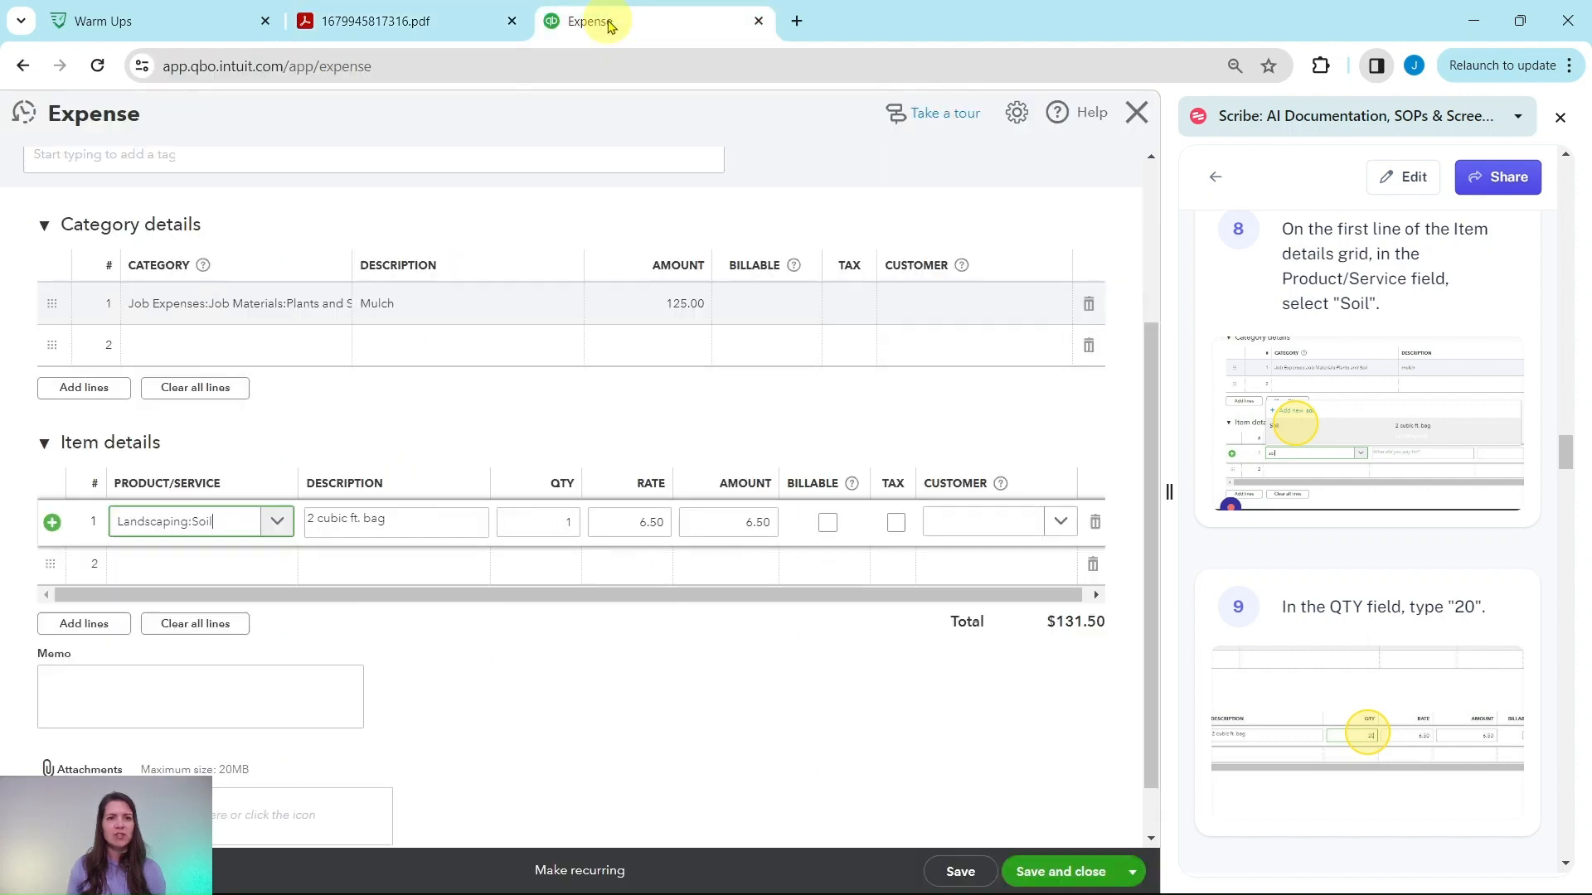
click(577, 523)
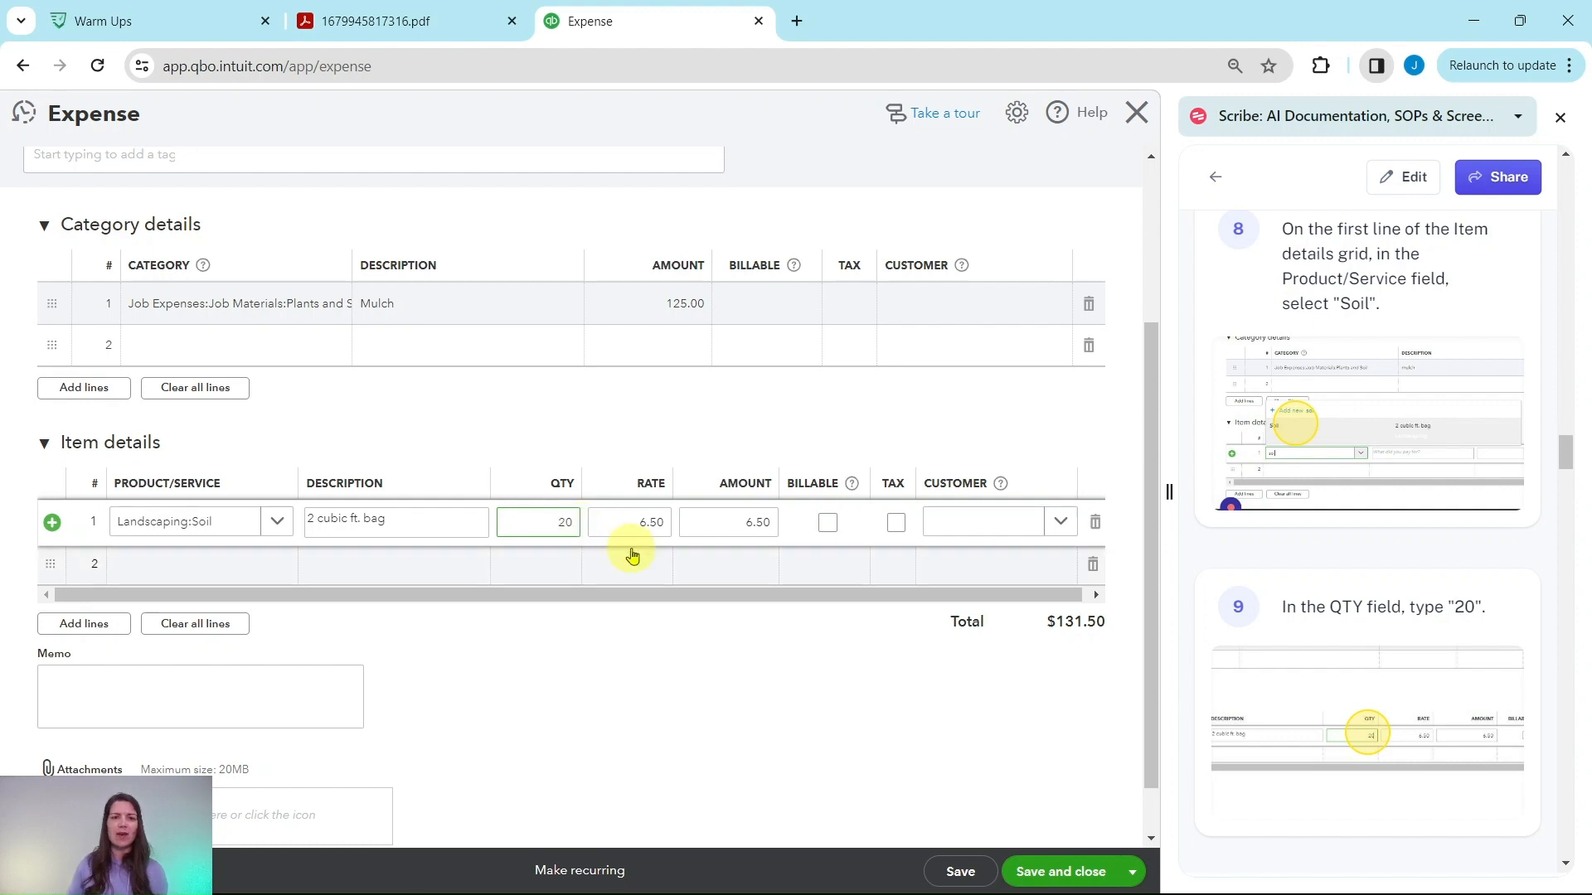
Check the soil price on Tania's receipt in the PDF, then set the Soil line's amount to 143 and compare it with the receipt
scroll(1351, 560, down, 2)
scroll(1351, 560, down, 5)
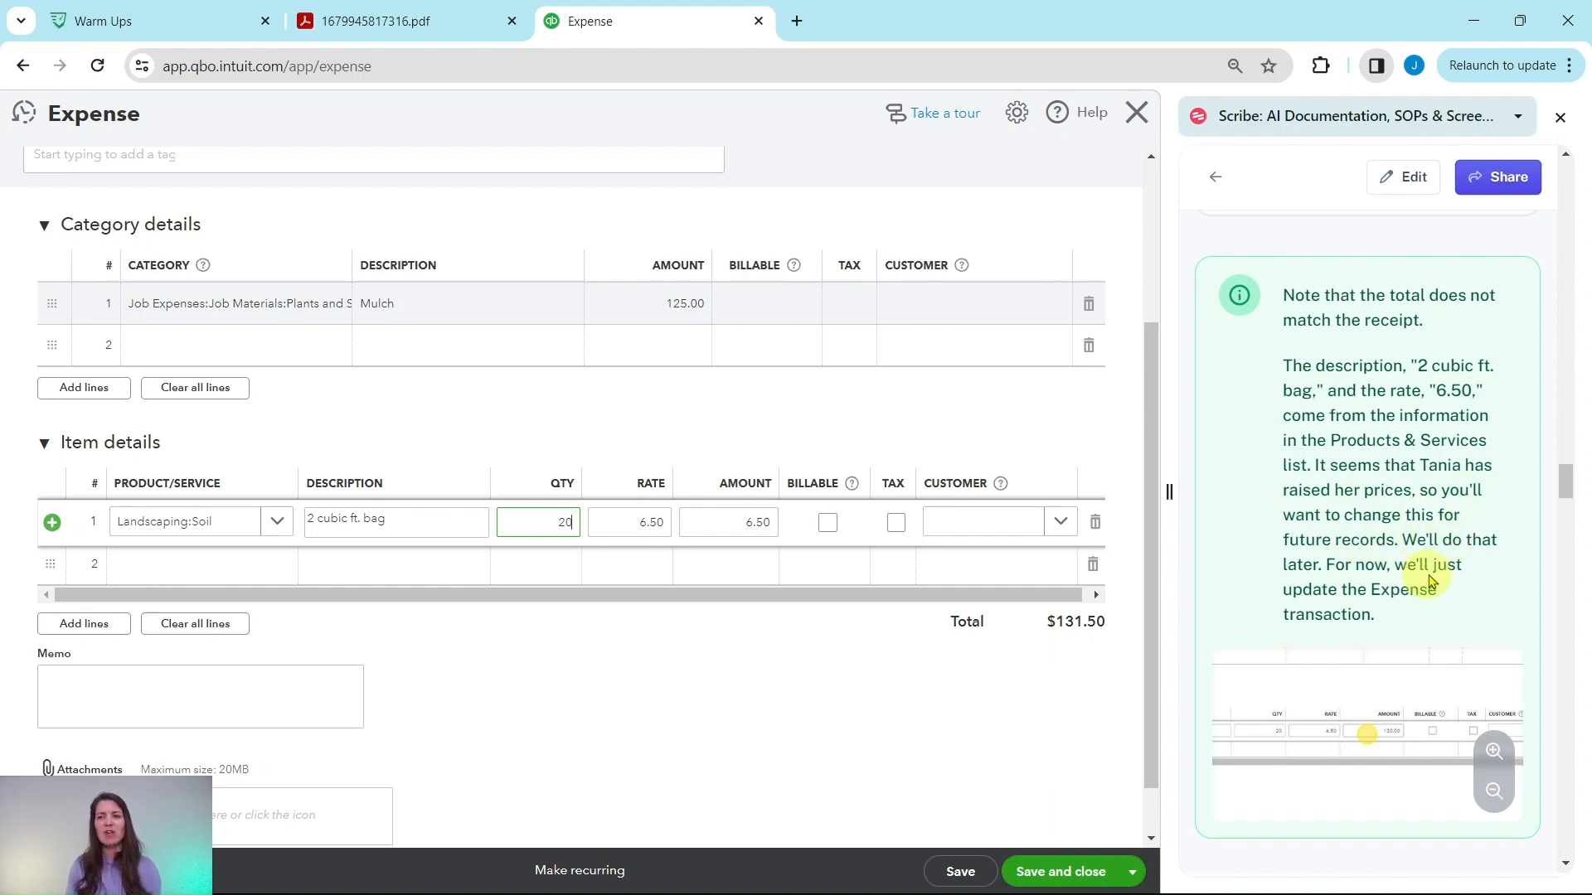
scroll(1407, 597, down, 6)
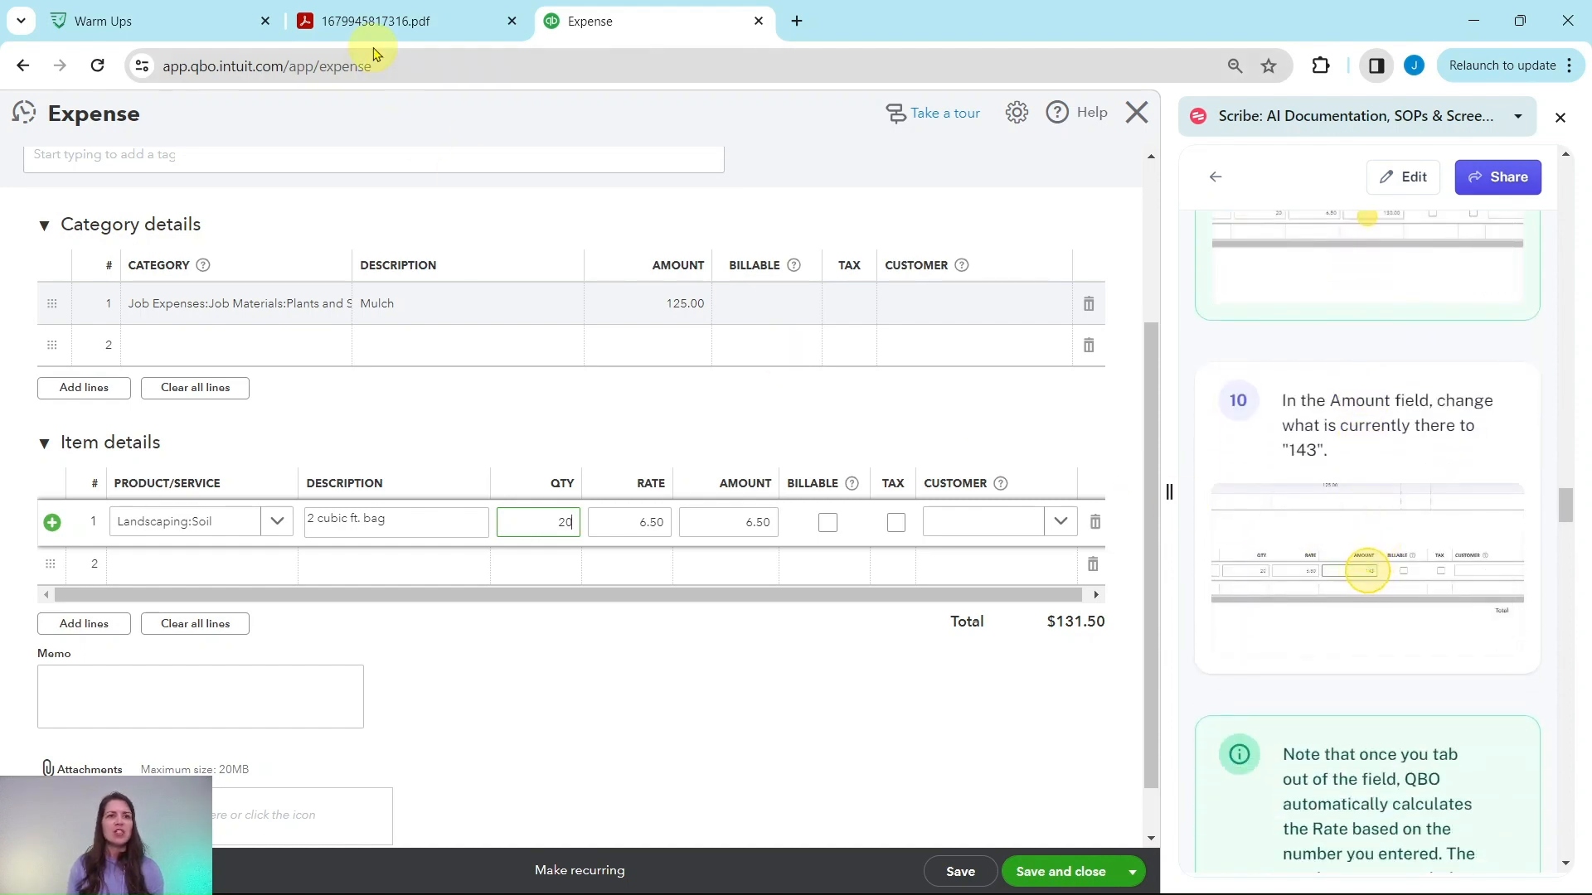
click(369, 21)
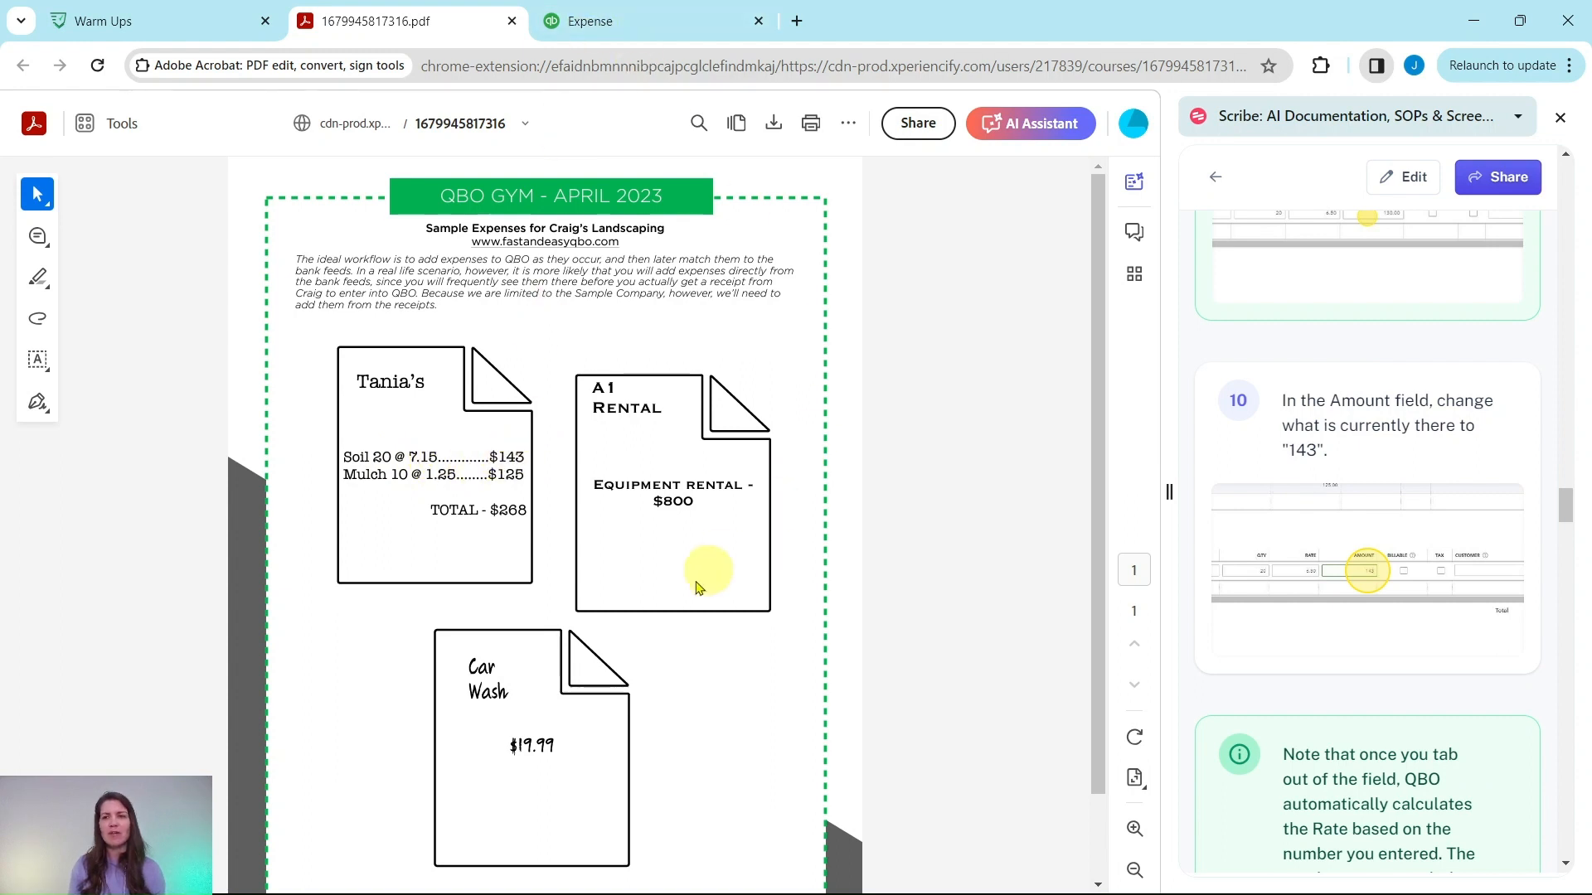
click(597, 23)
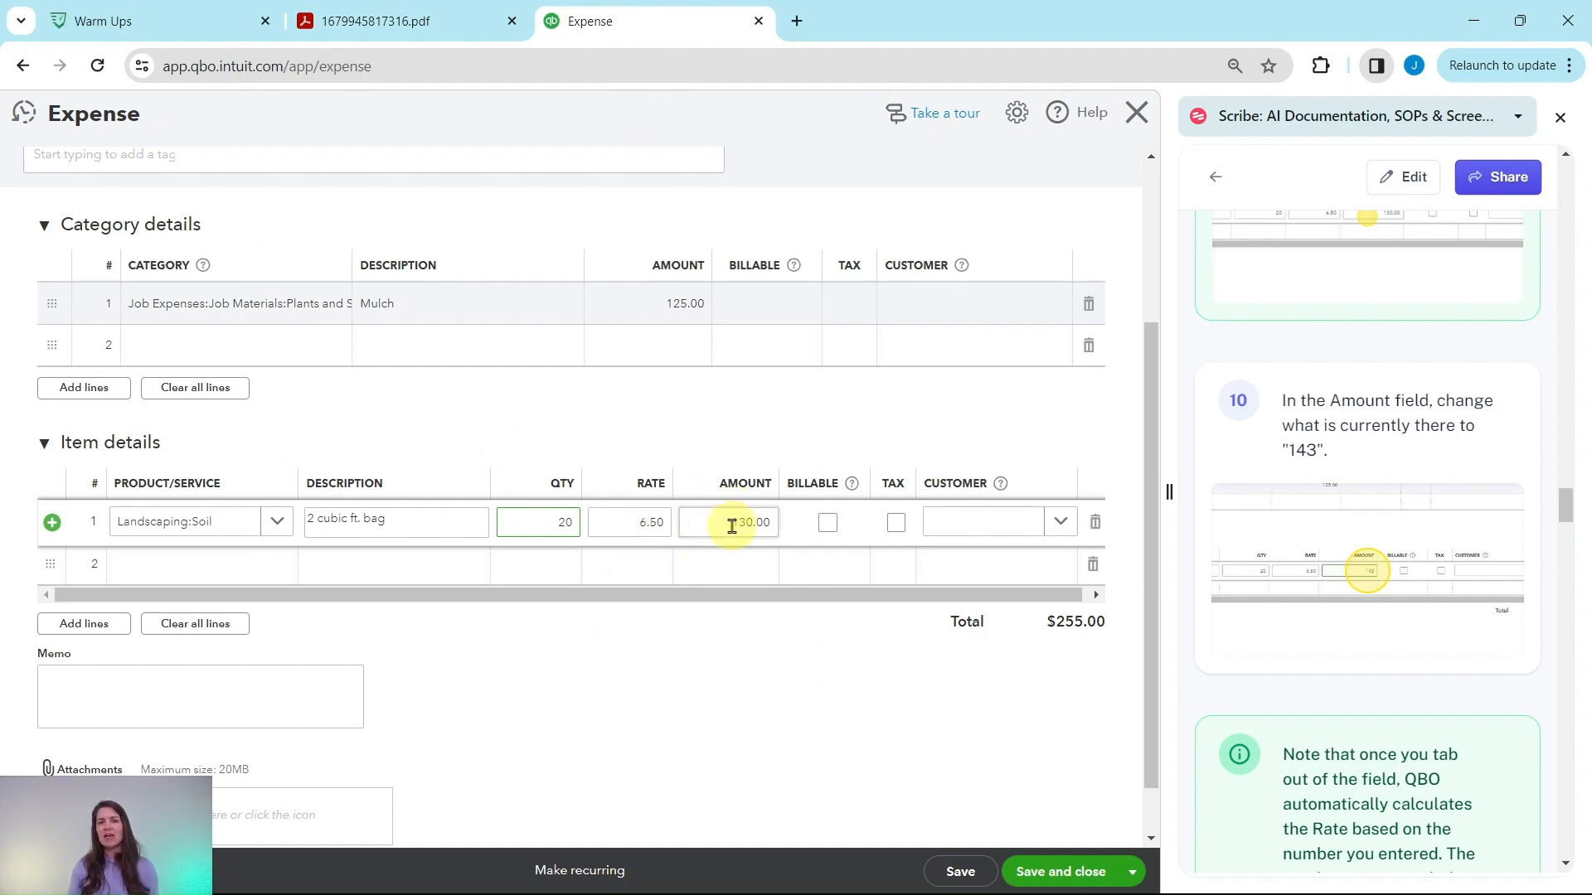
click(731, 524)
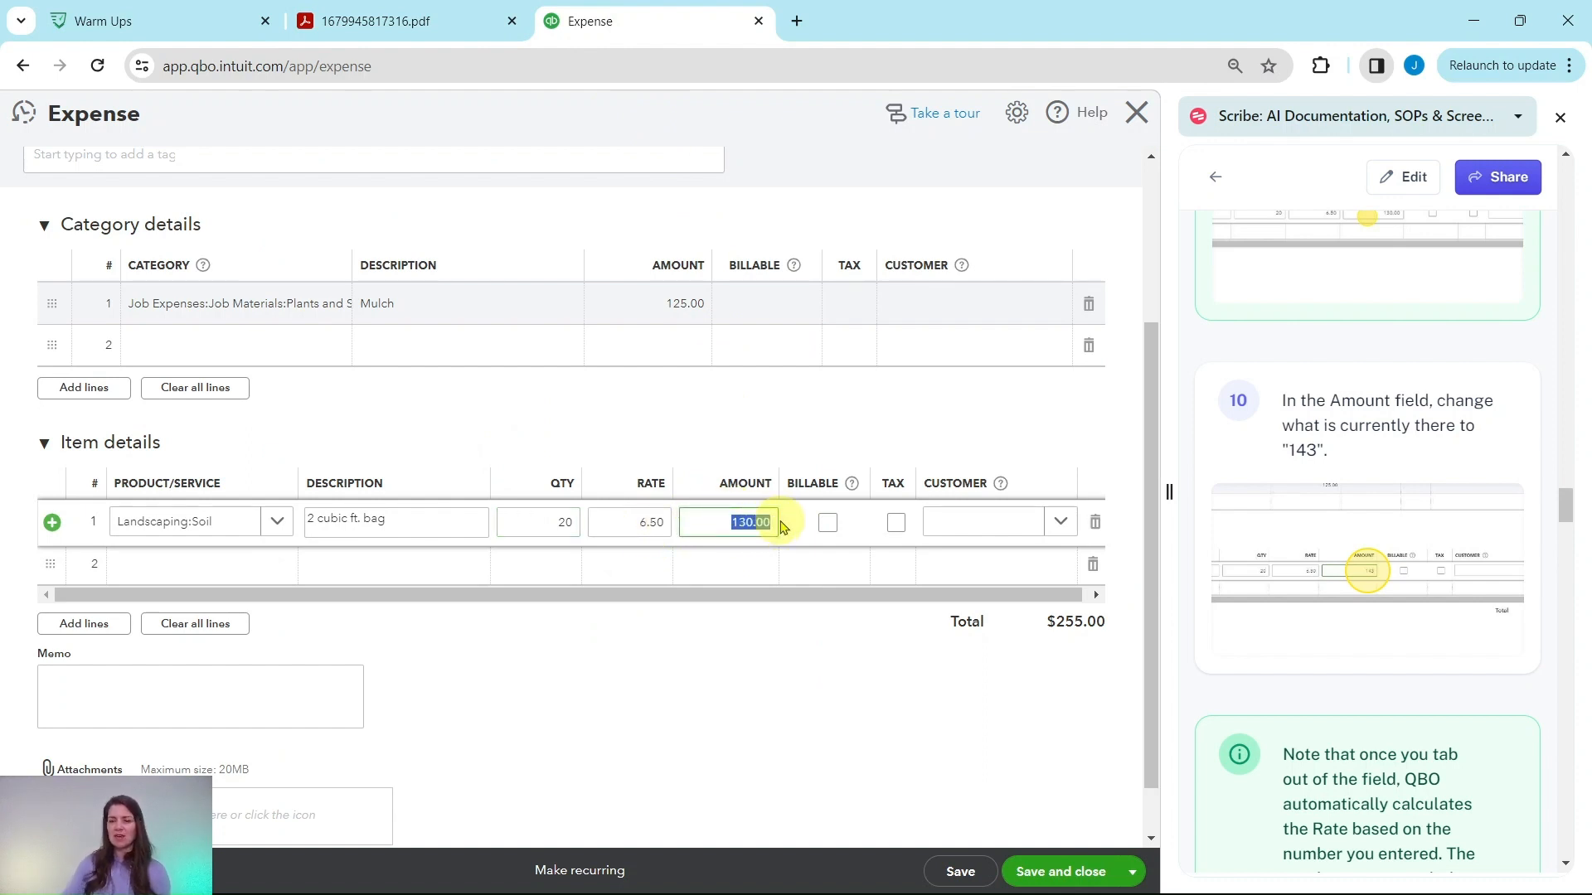
text(143)
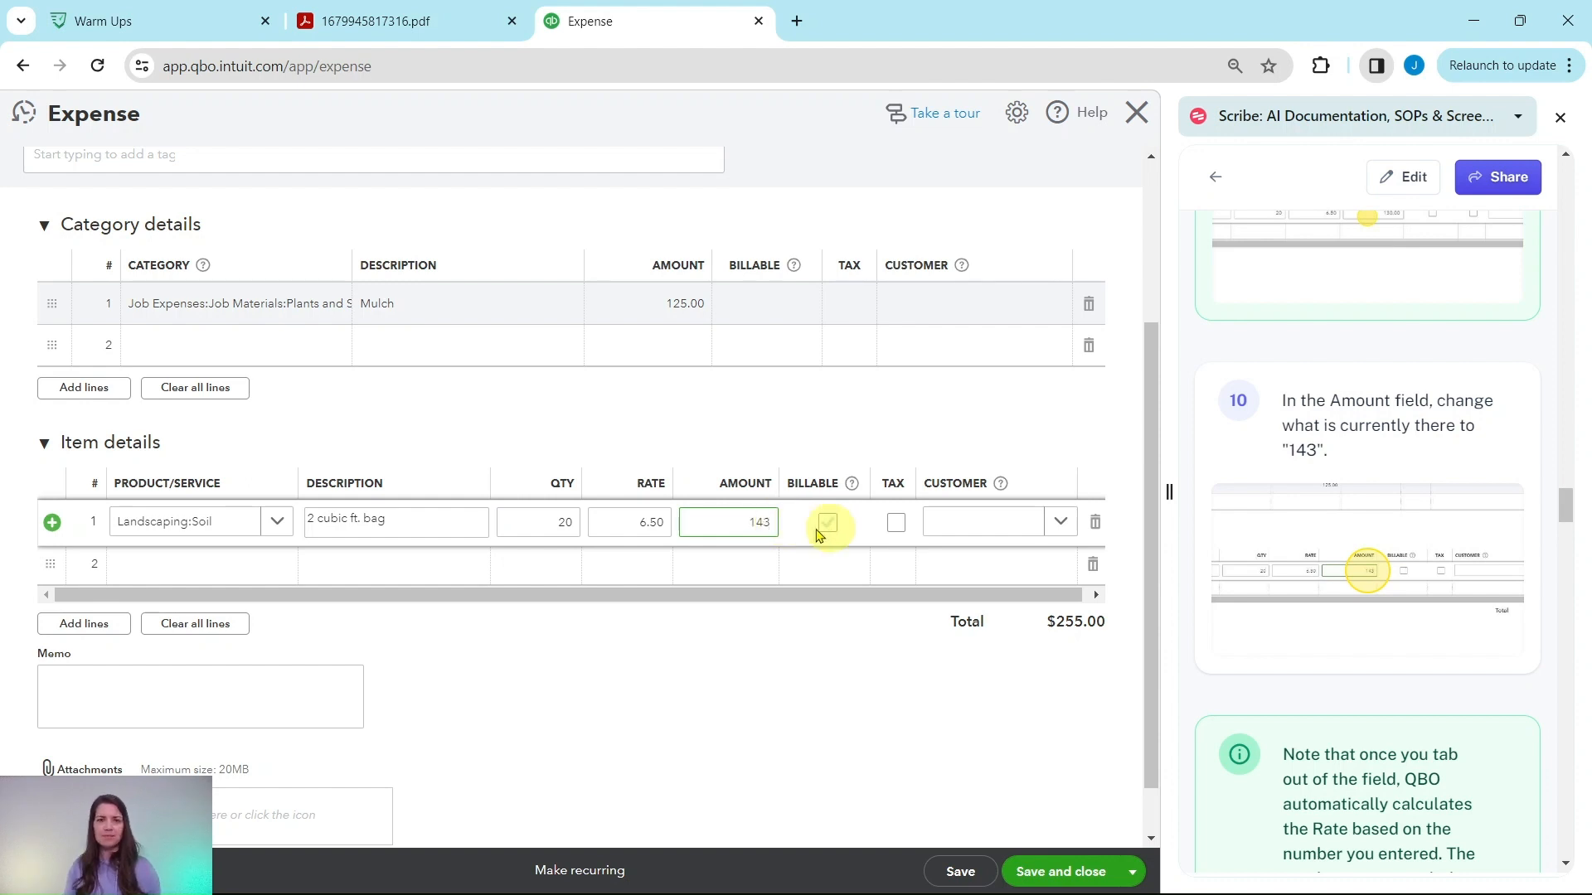
key(Tab)
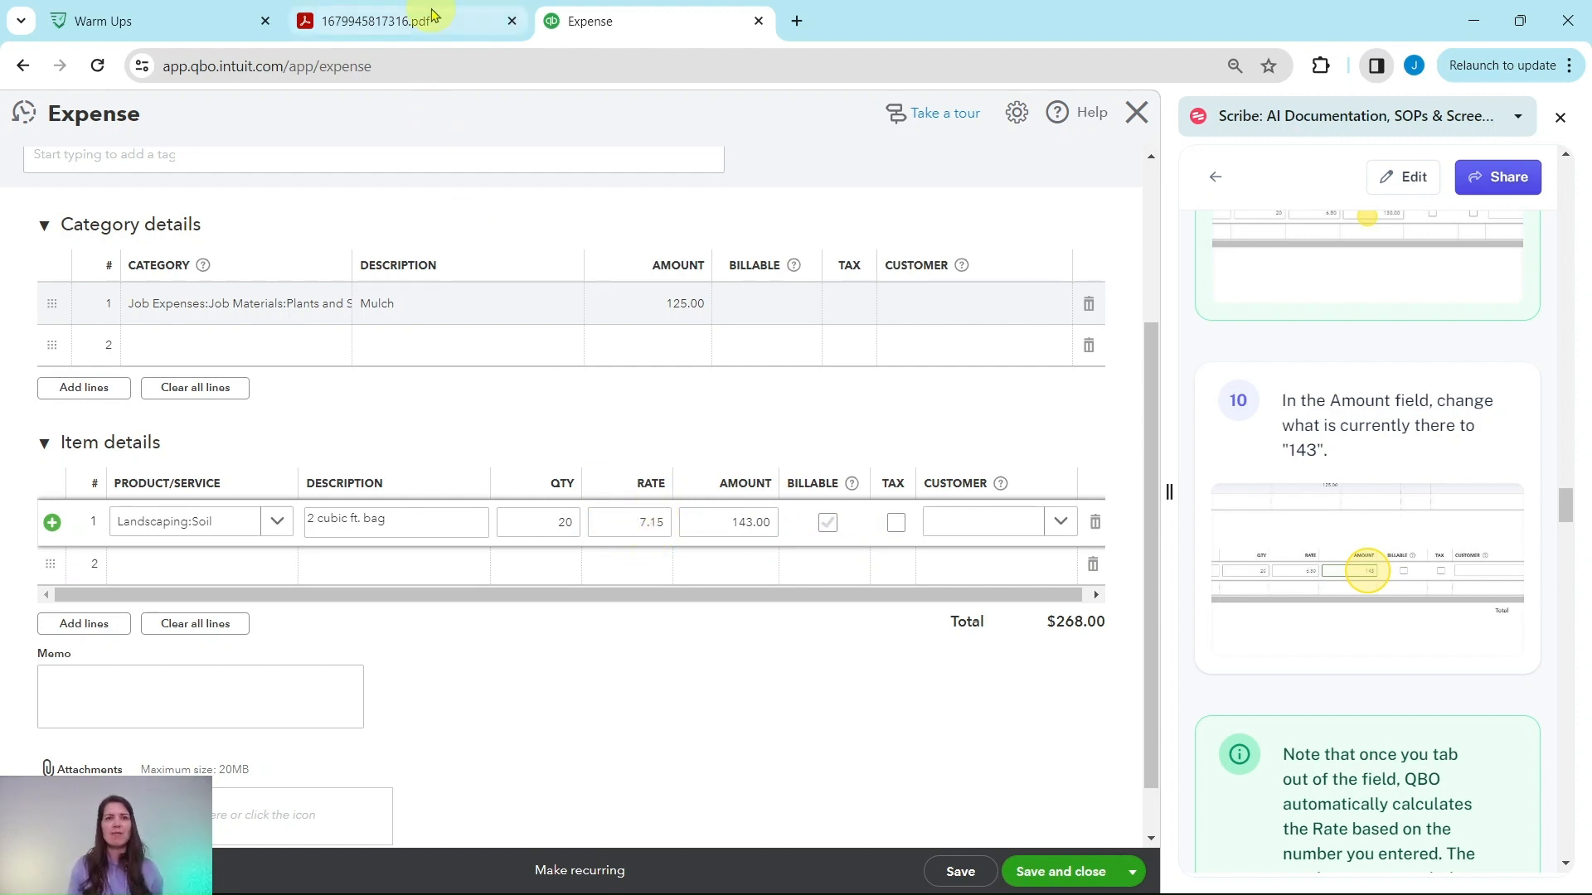
click(423, 21)
click(590, 21)
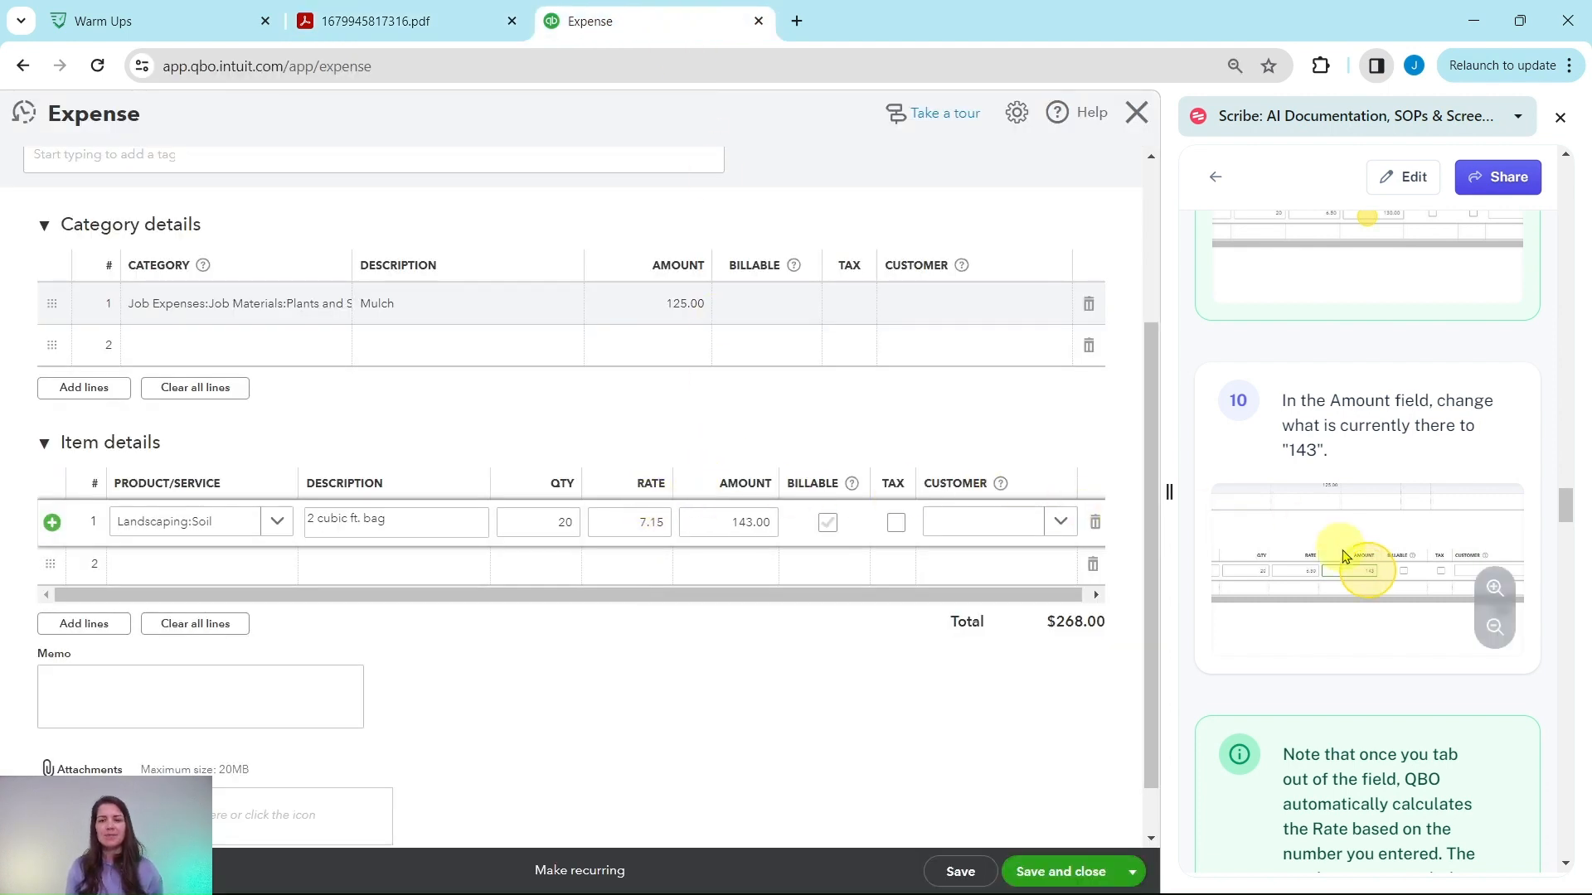
Read the guide's note on the recalculated rate, then save Tania's expense and start a new one
scroll(1190, 551, down, 1)
scroll(1336, 519, down, 4)
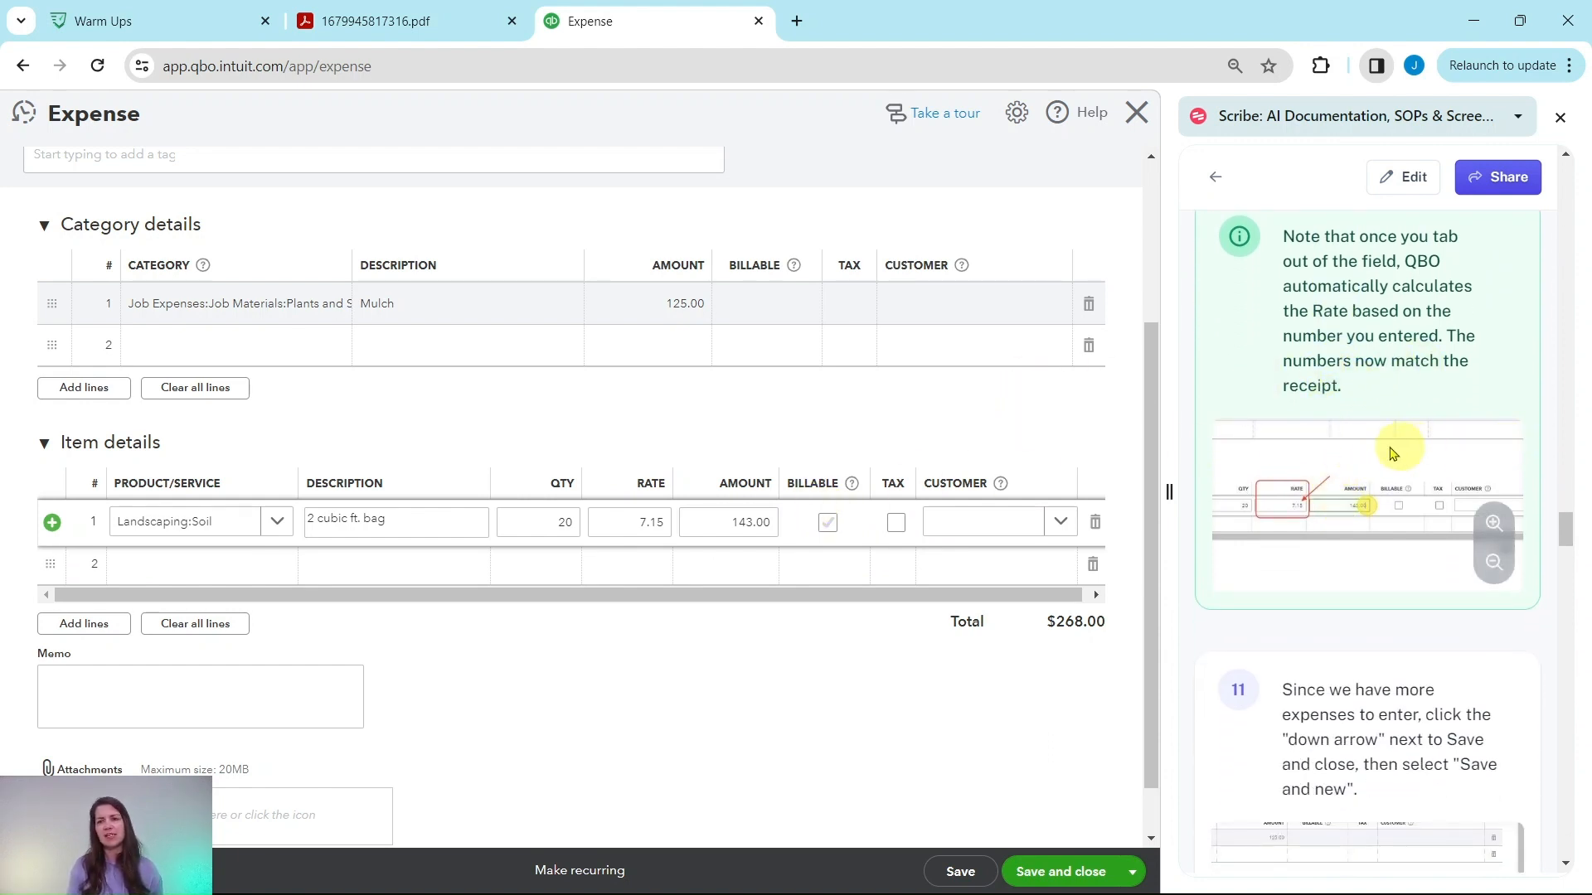
scroll(1371, 433, down, 3)
scroll(1351, 423, down, 1)
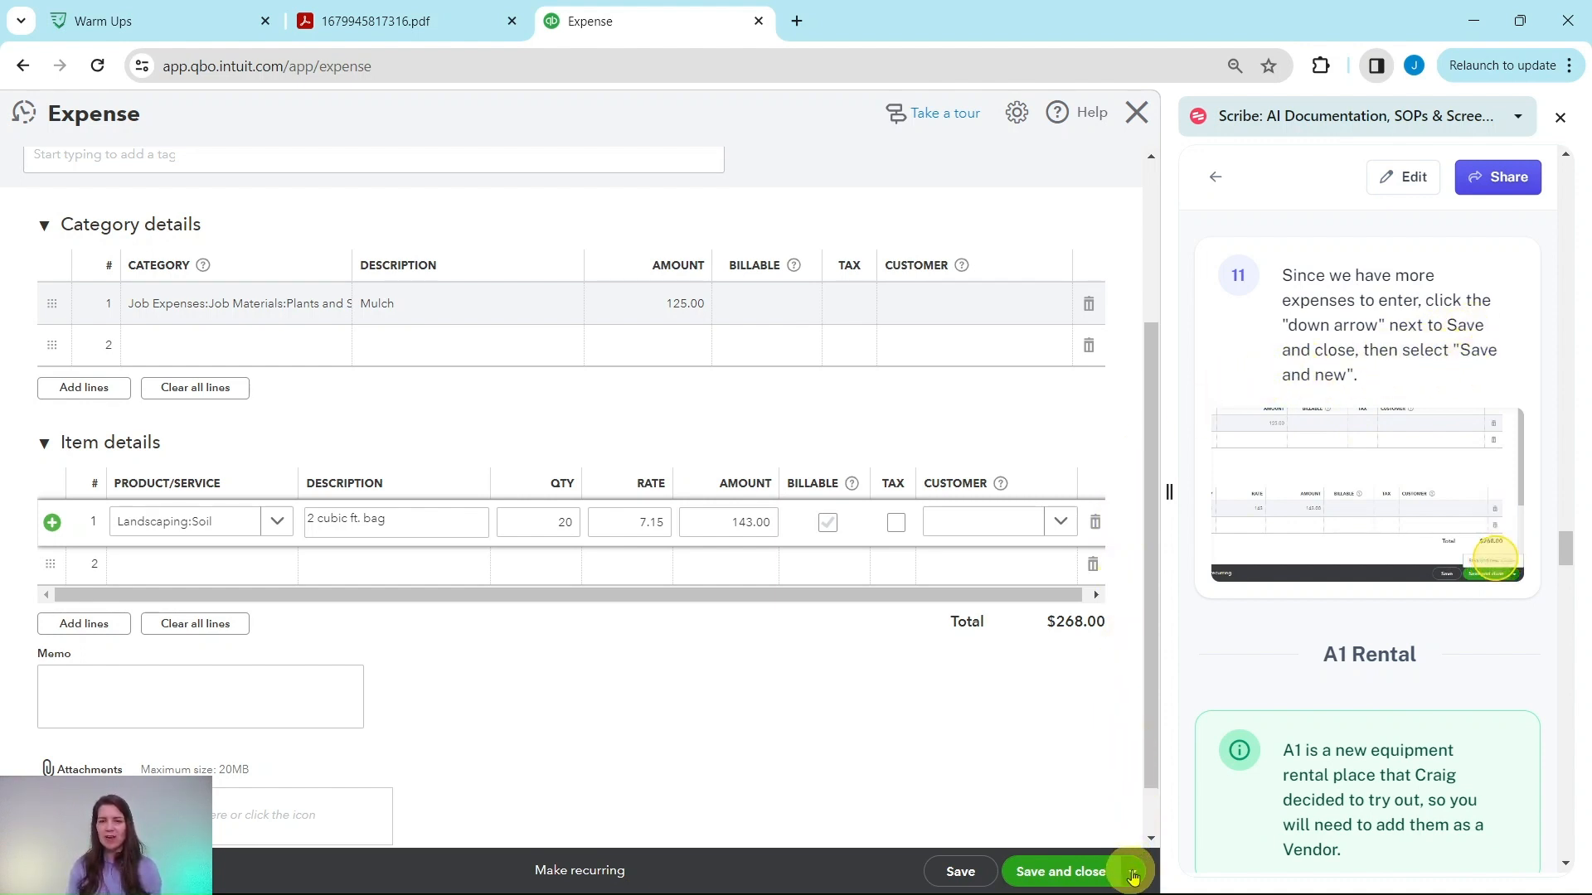
click(1132, 876)
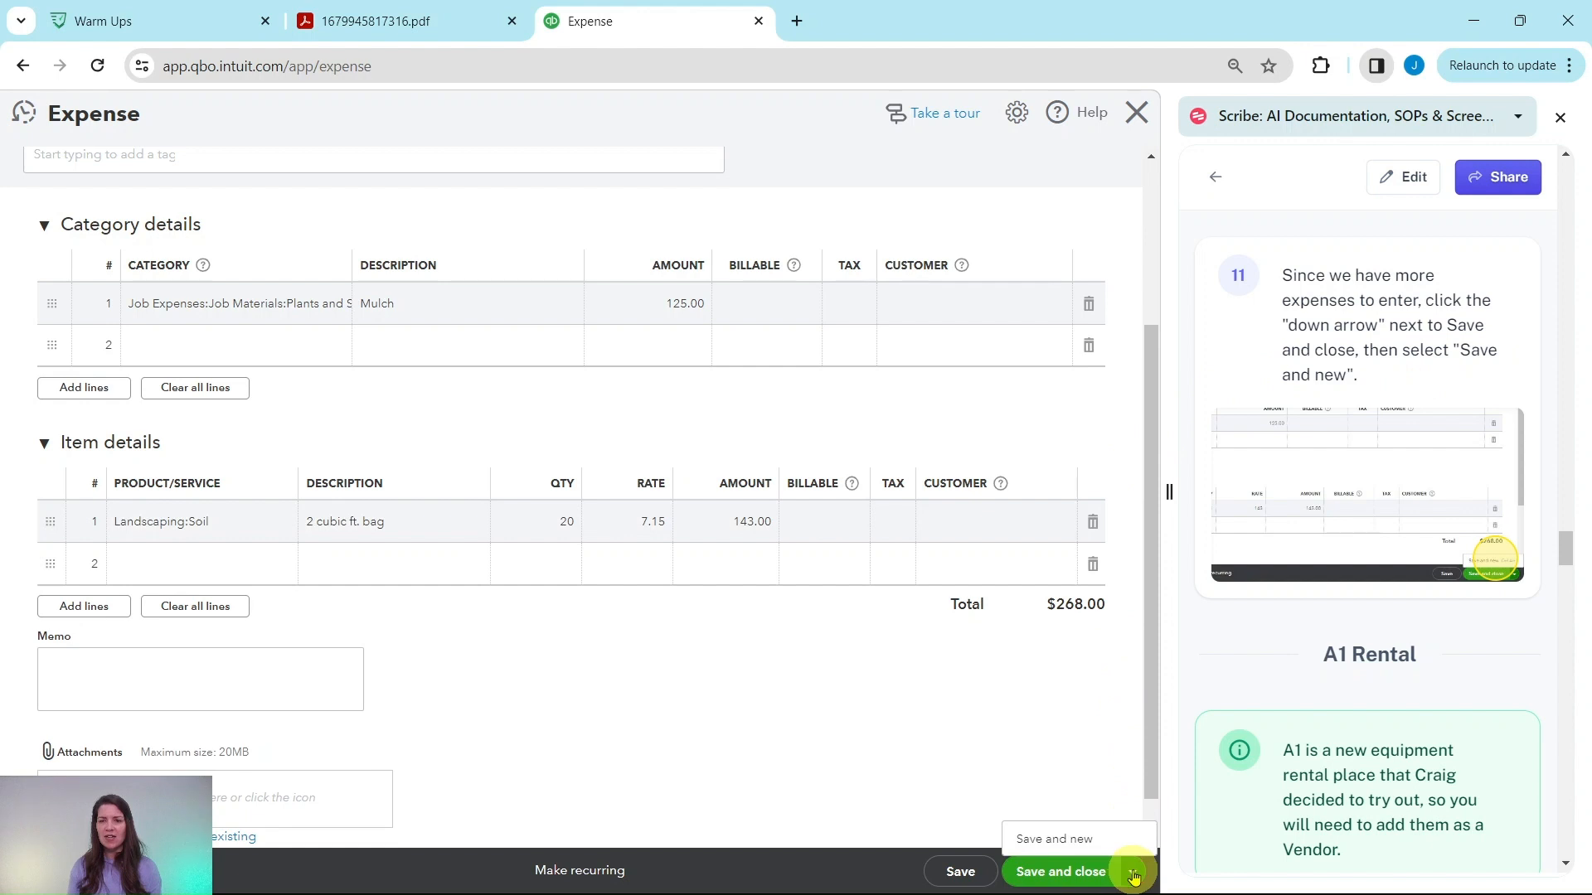
click(1054, 840)
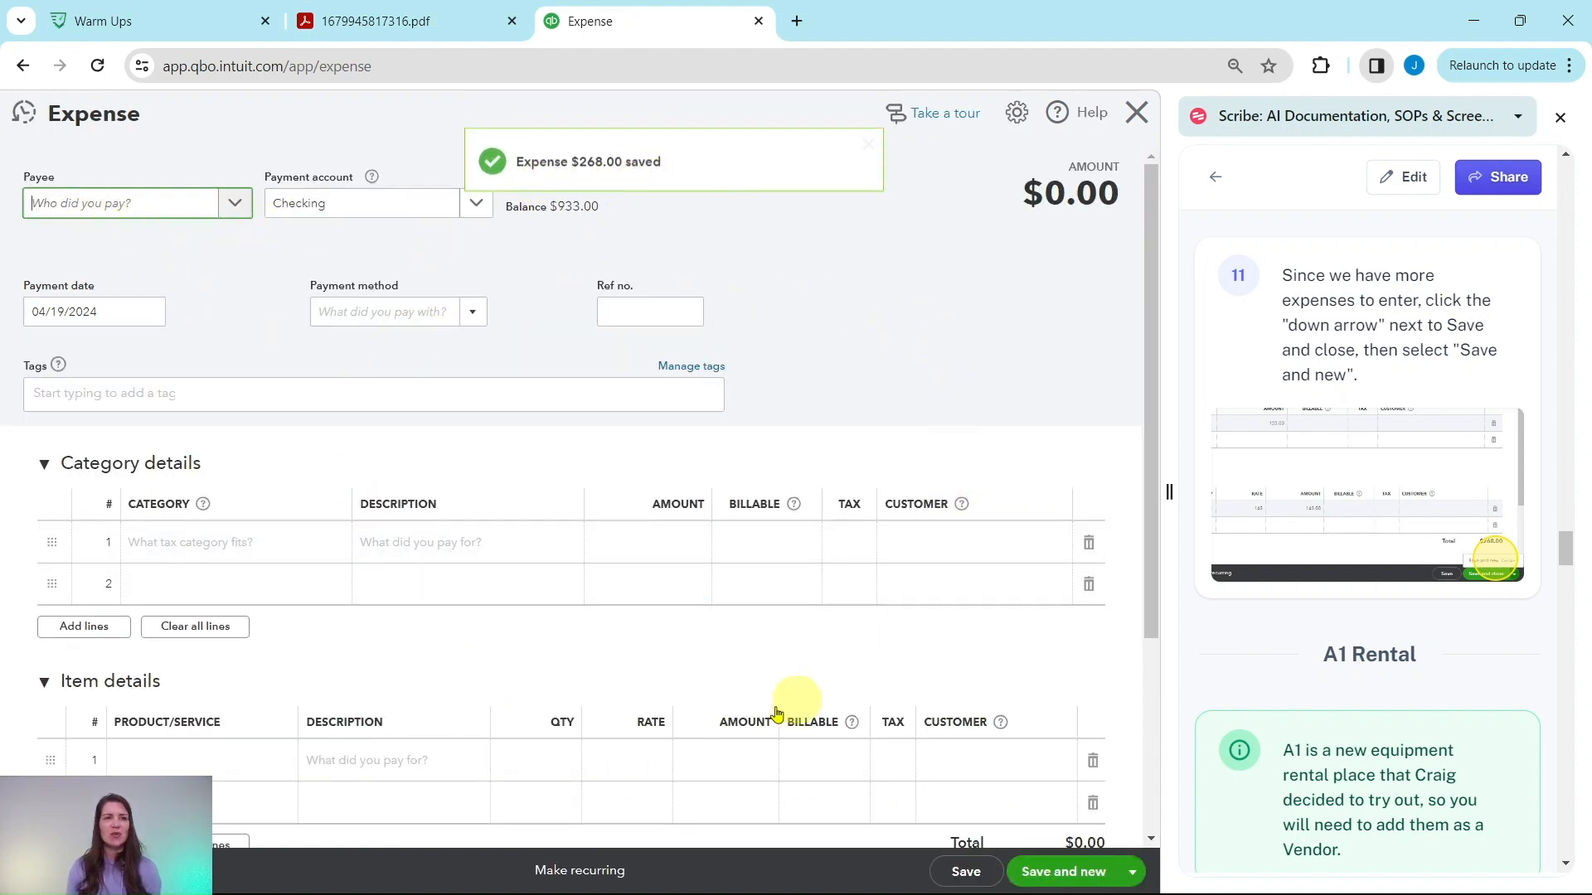
Enter A1 Rental as the payee and save it as a new vendor without adding any further contact details
scroll(1335, 440, down, 3)
scroll(1318, 392, down, 1)
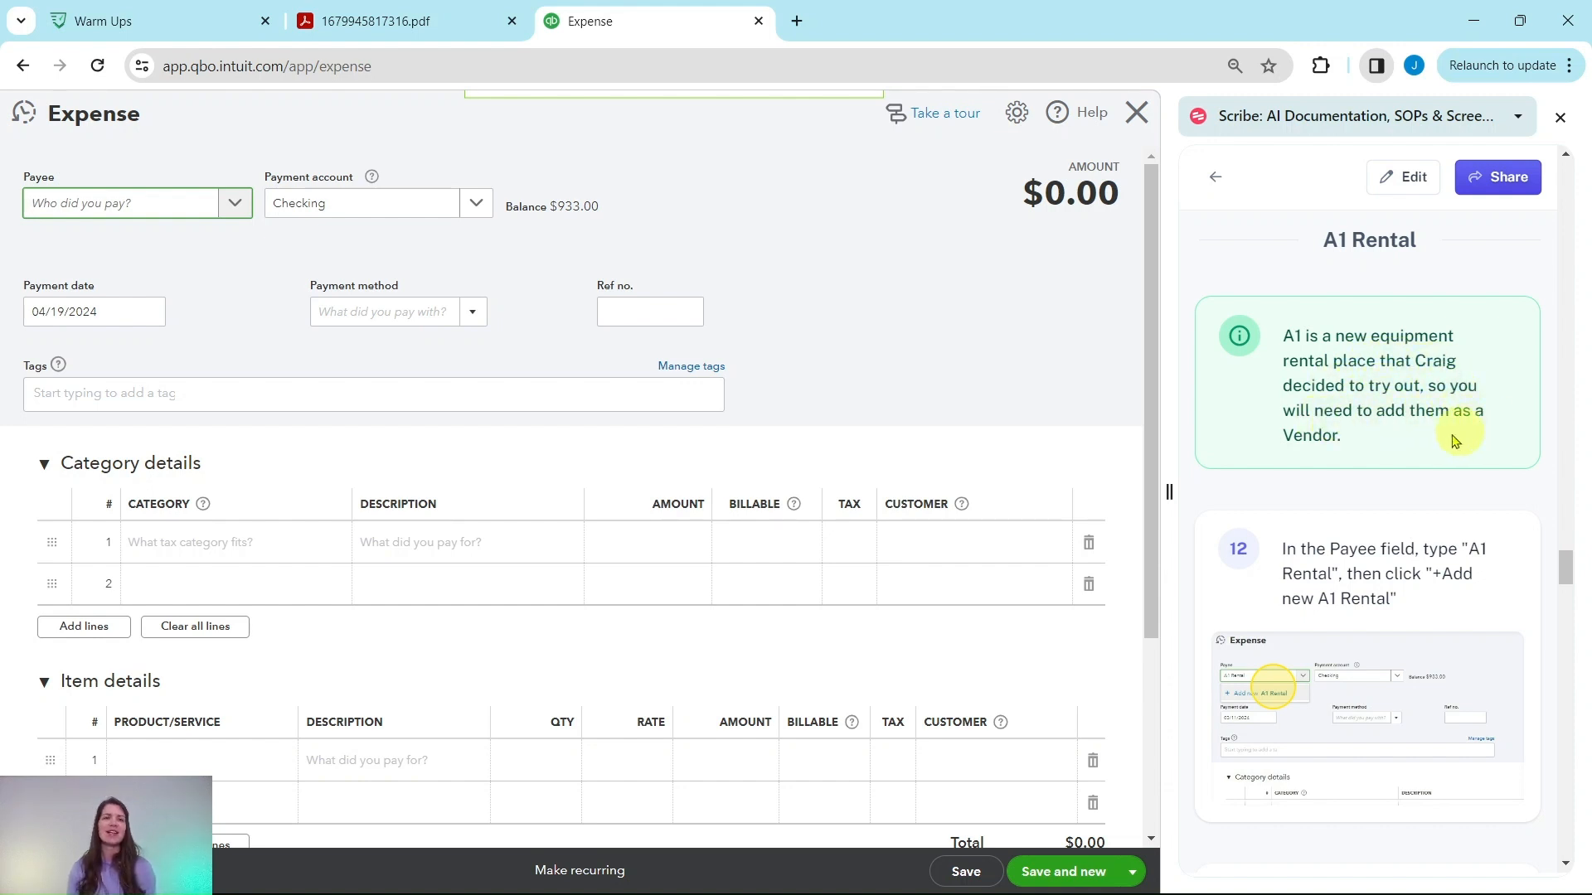
scroll(1353, 446, down, 2)
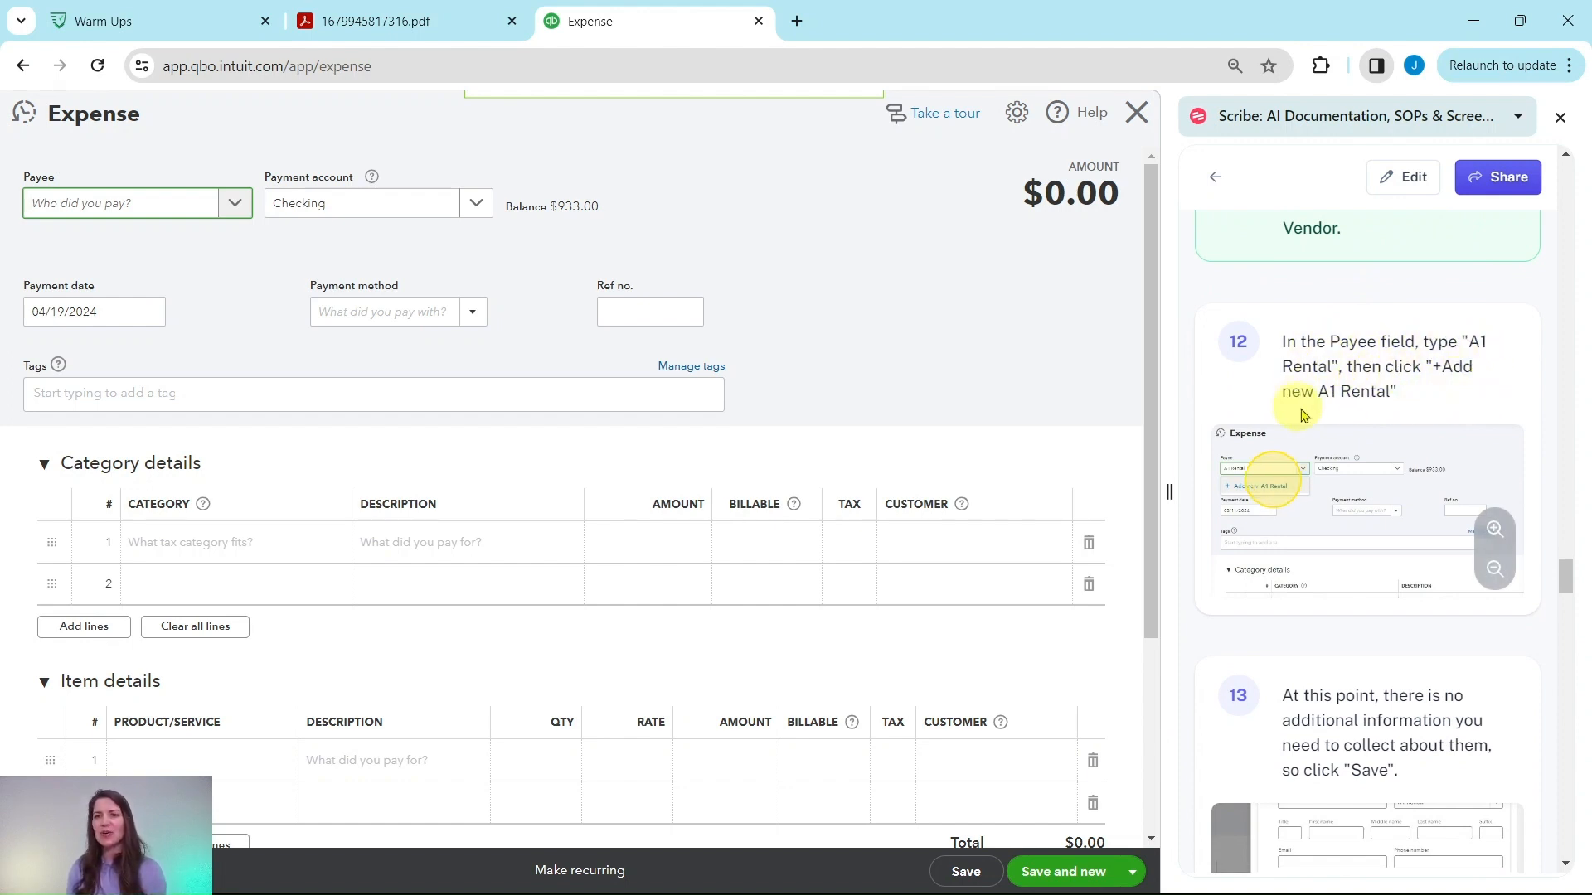
click(156, 215)
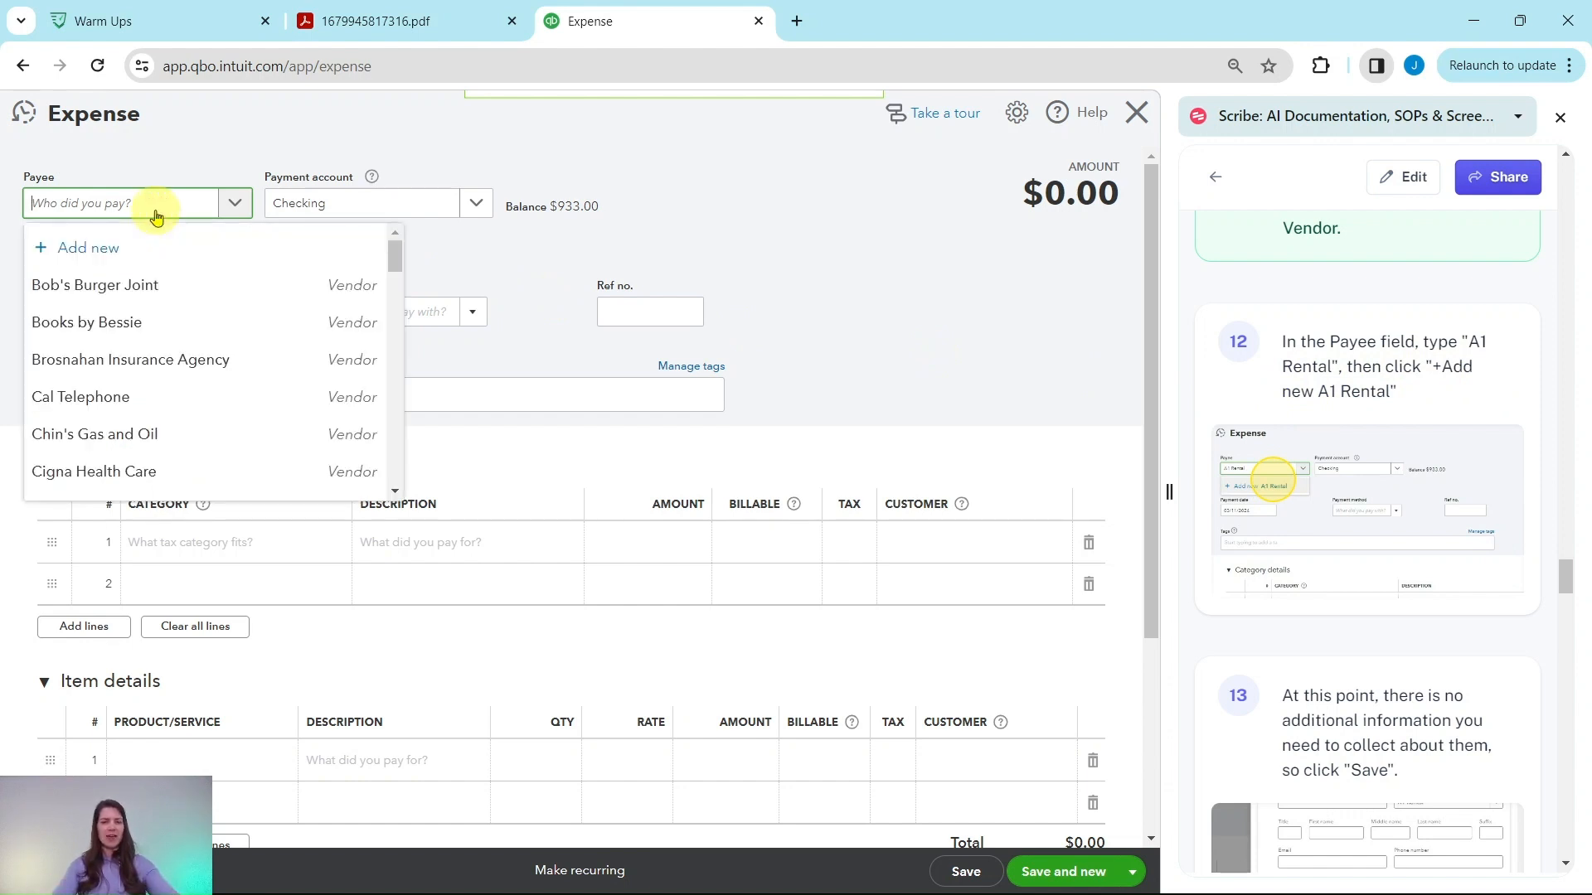
text(A1 Rental)
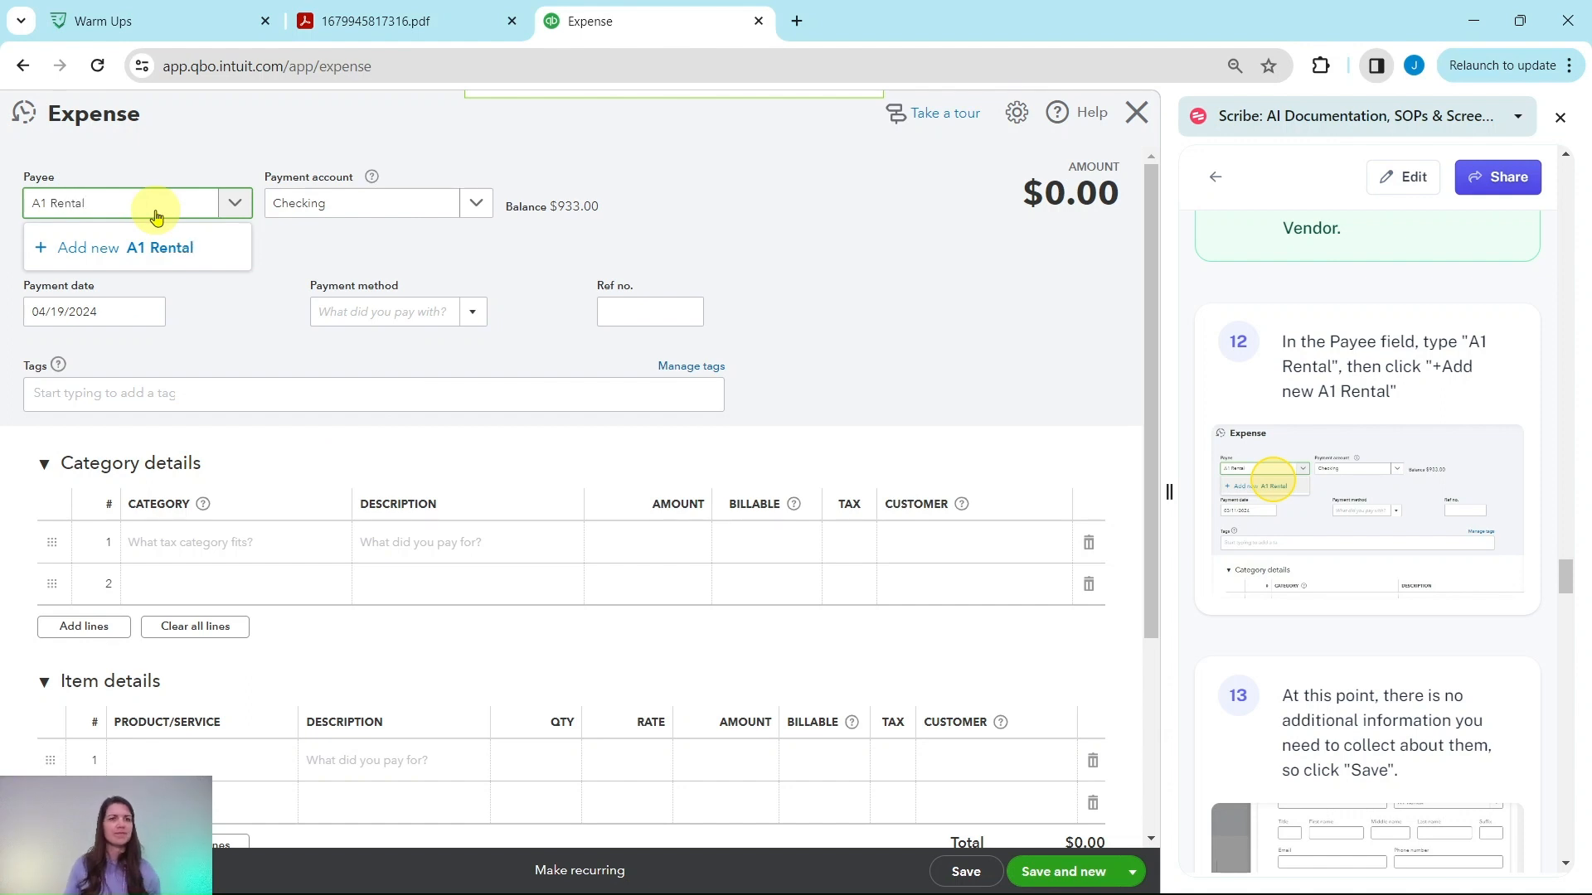
click(120, 259)
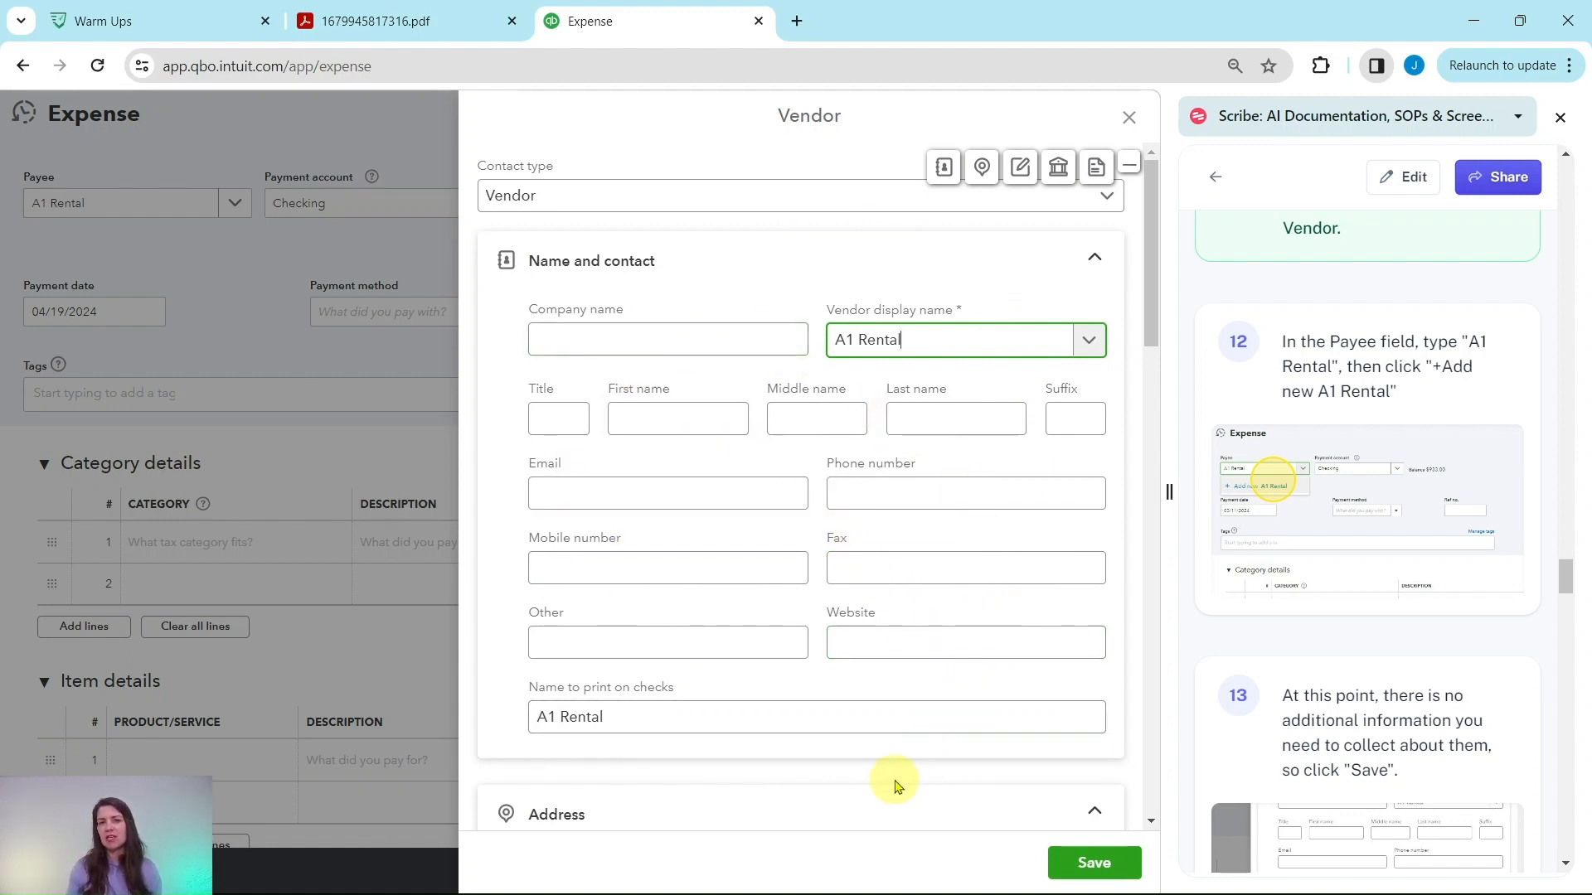
scroll(908, 614, down, 2)
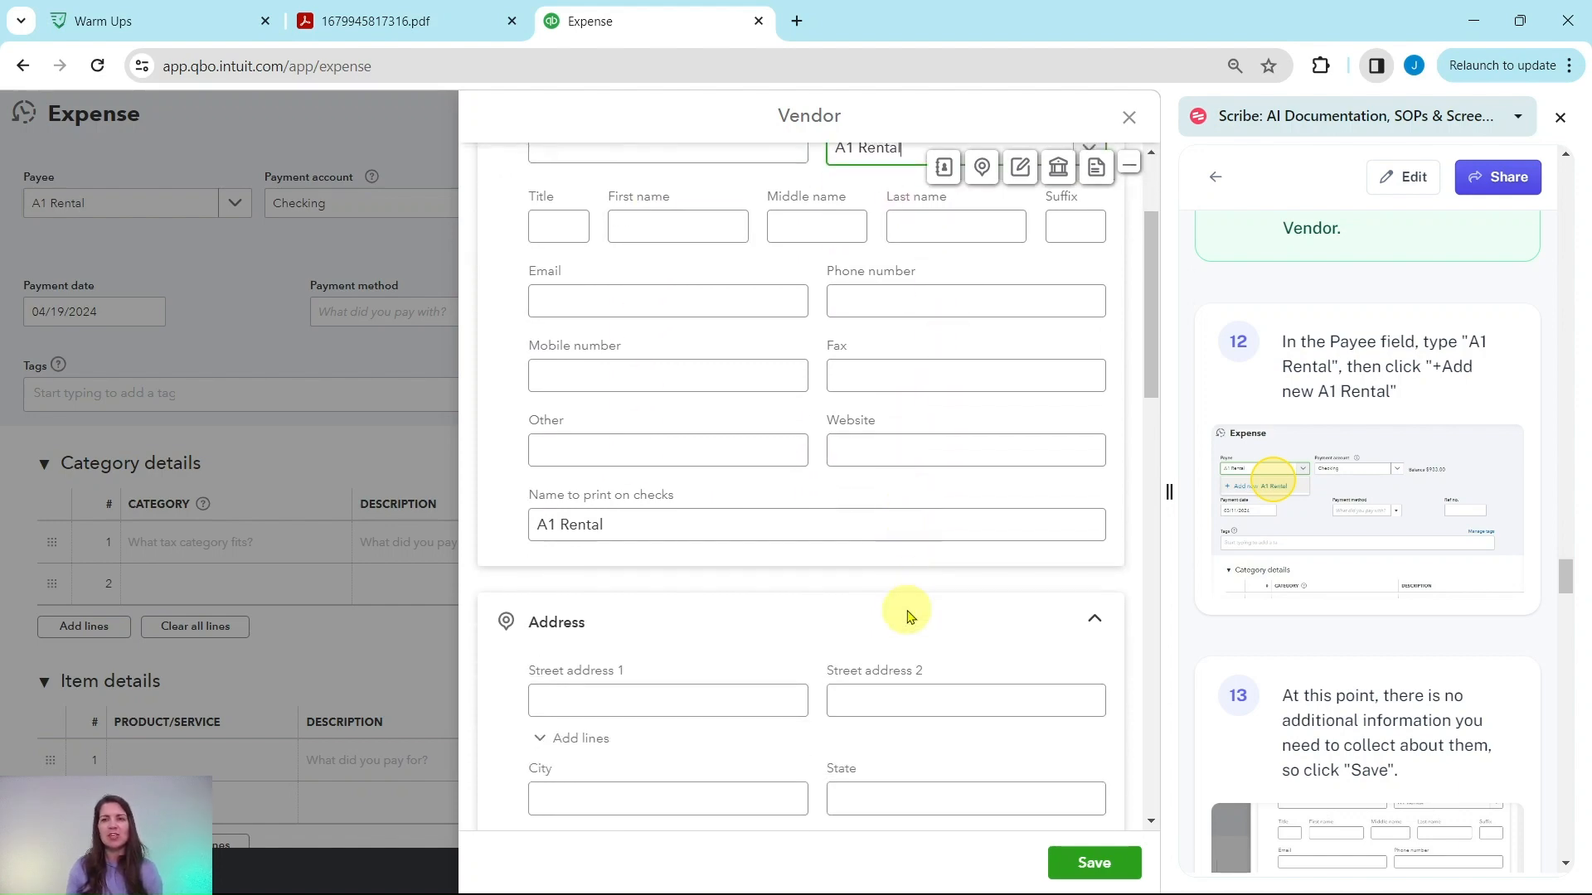
scroll(908, 613, down, 9)
scroll(891, 655, up, 10)
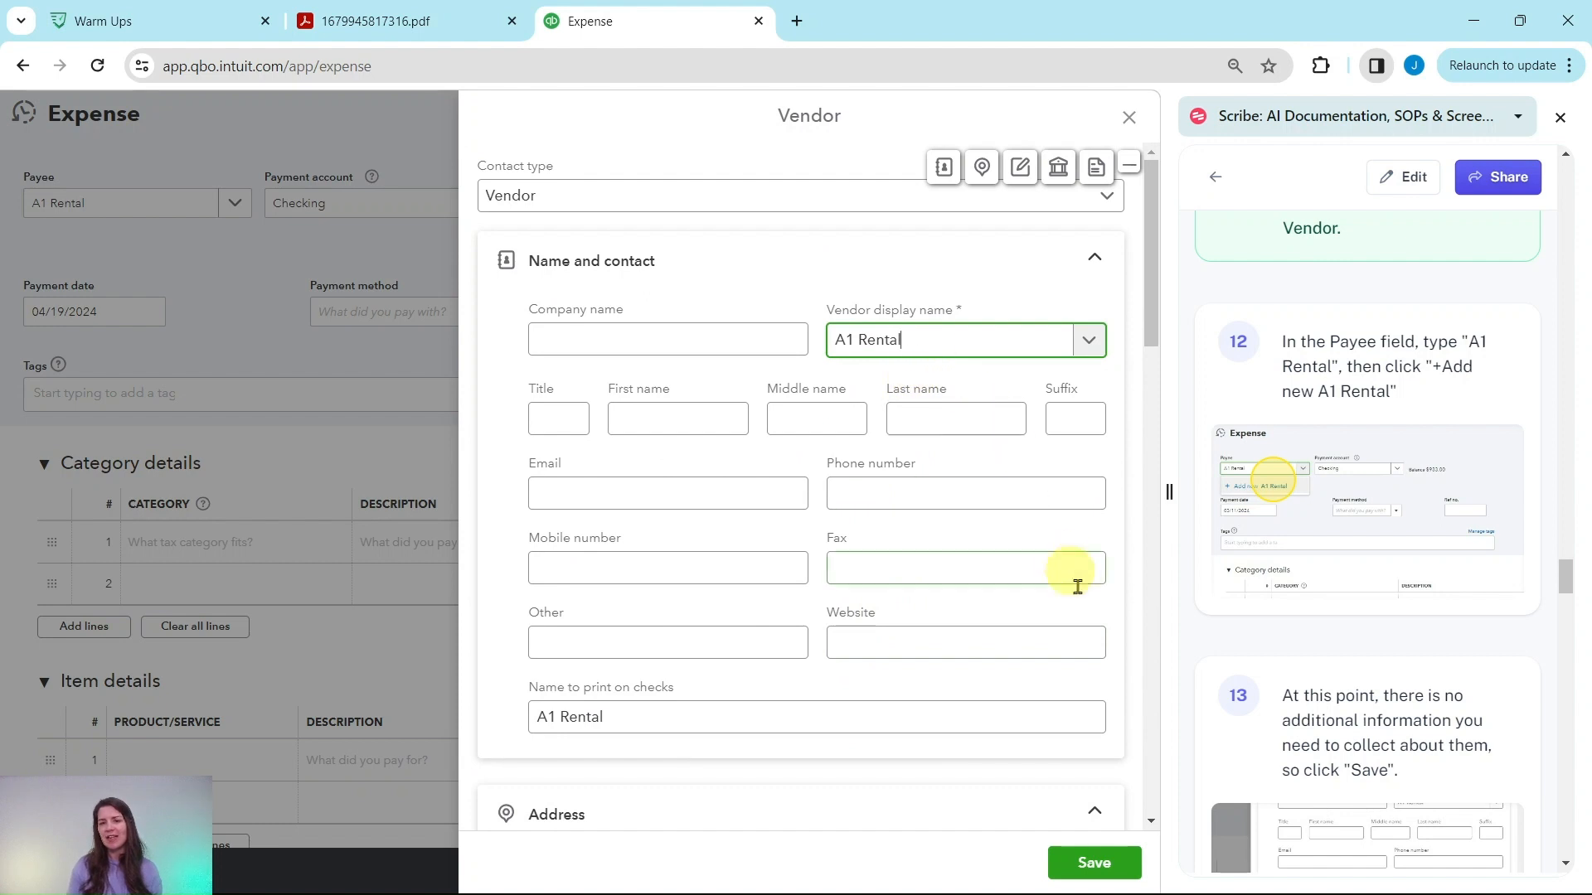
click(1095, 866)
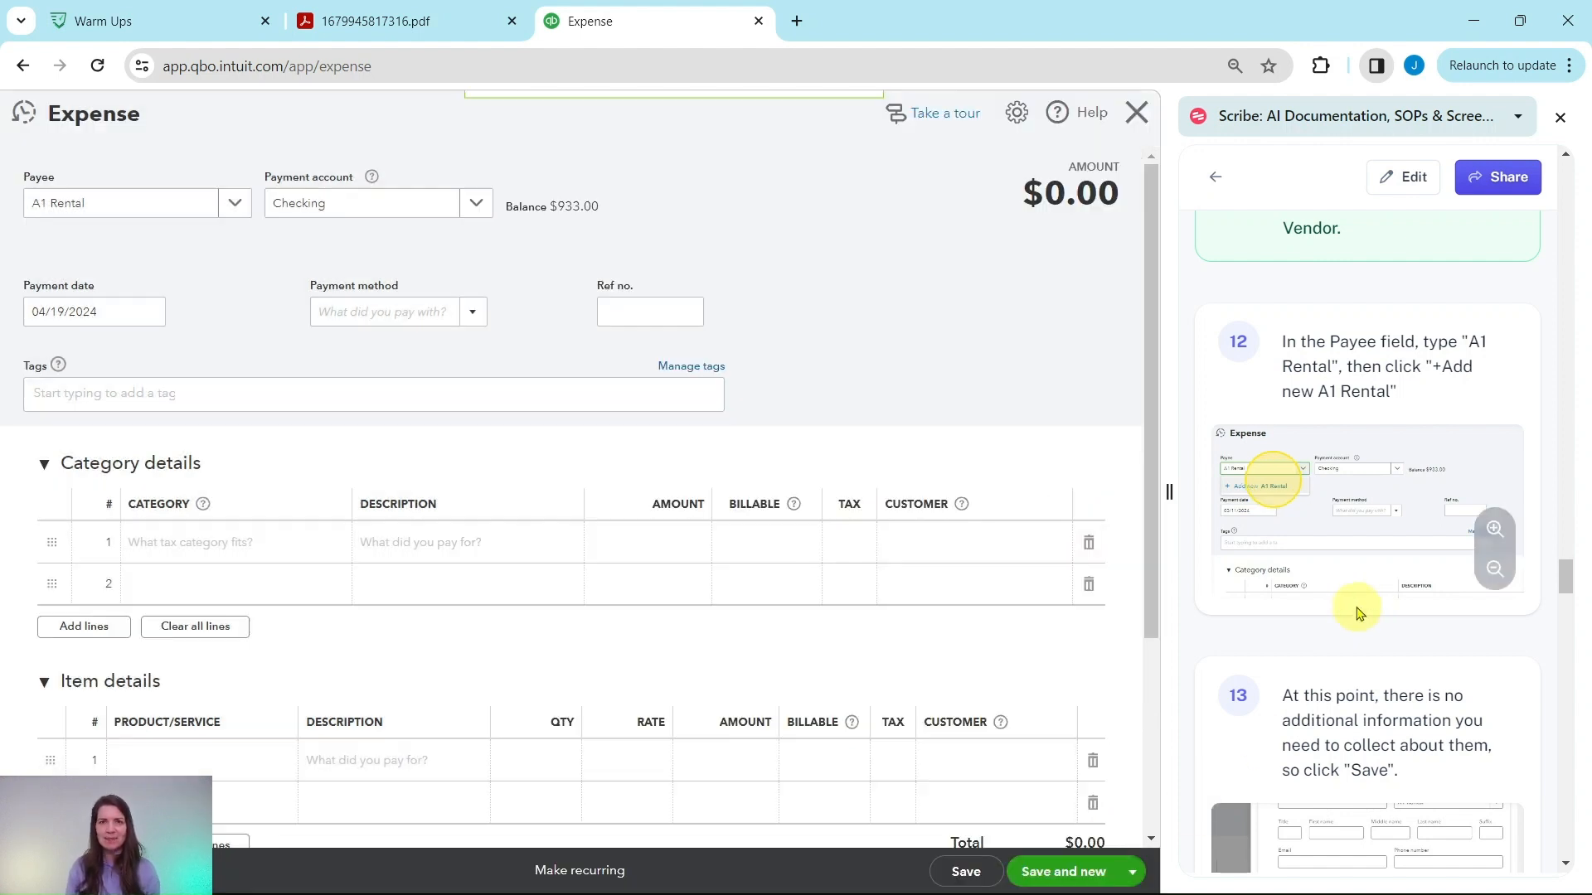
Follow the guide's note on backdating and set the A1 Rental expense's payment date to the first day of the previous month, 03/01/2024
scroll(1347, 597, down, 5)
scroll(1341, 595, down, 5)
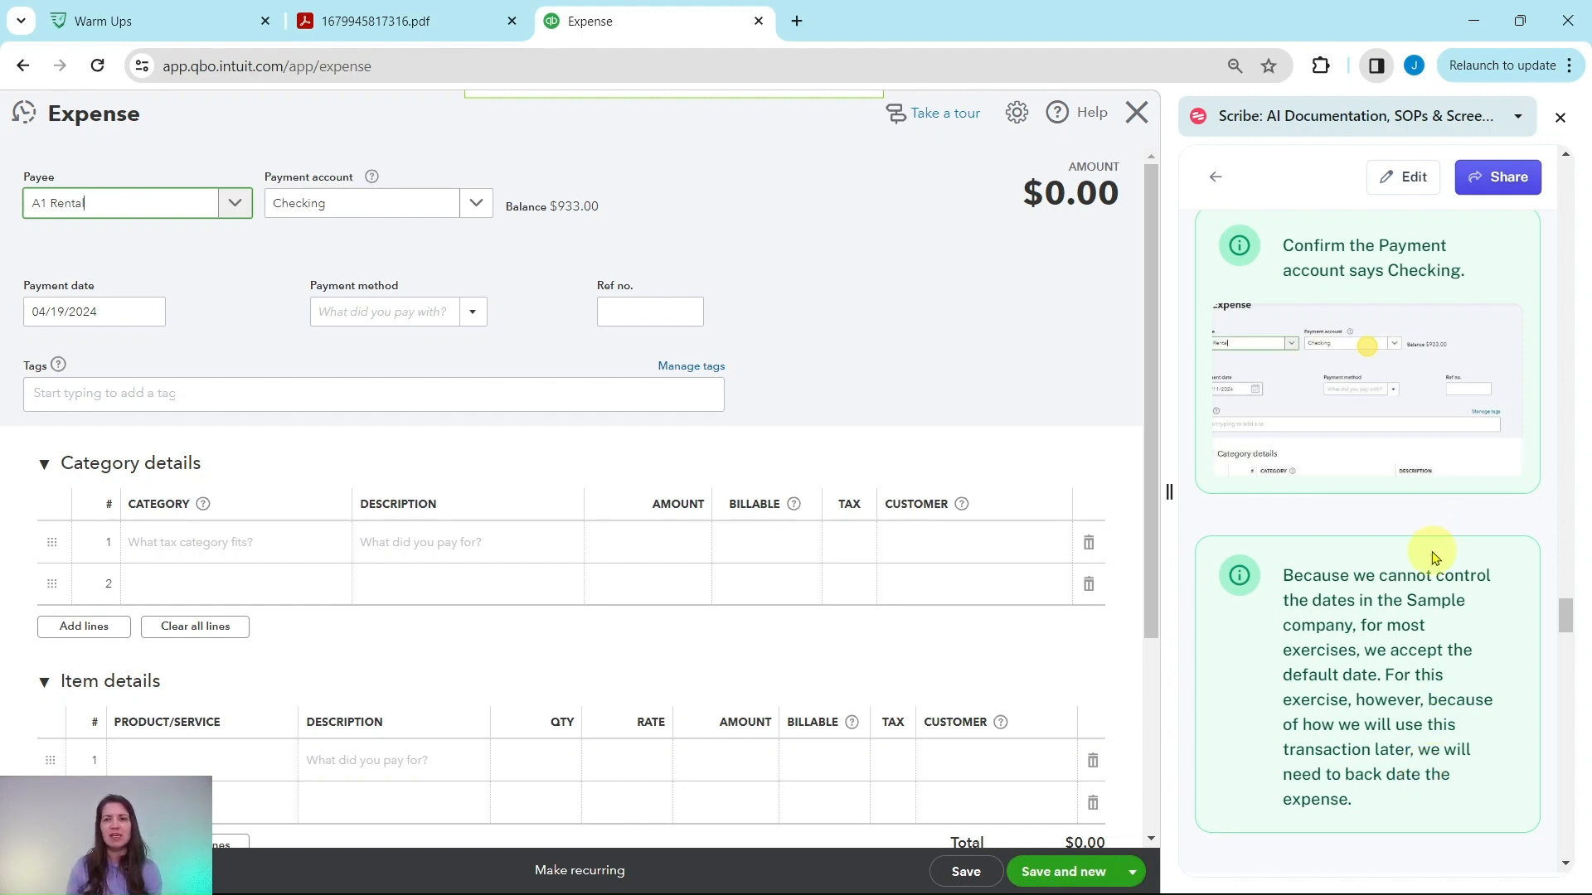
scroll(1430, 552, down, 7)
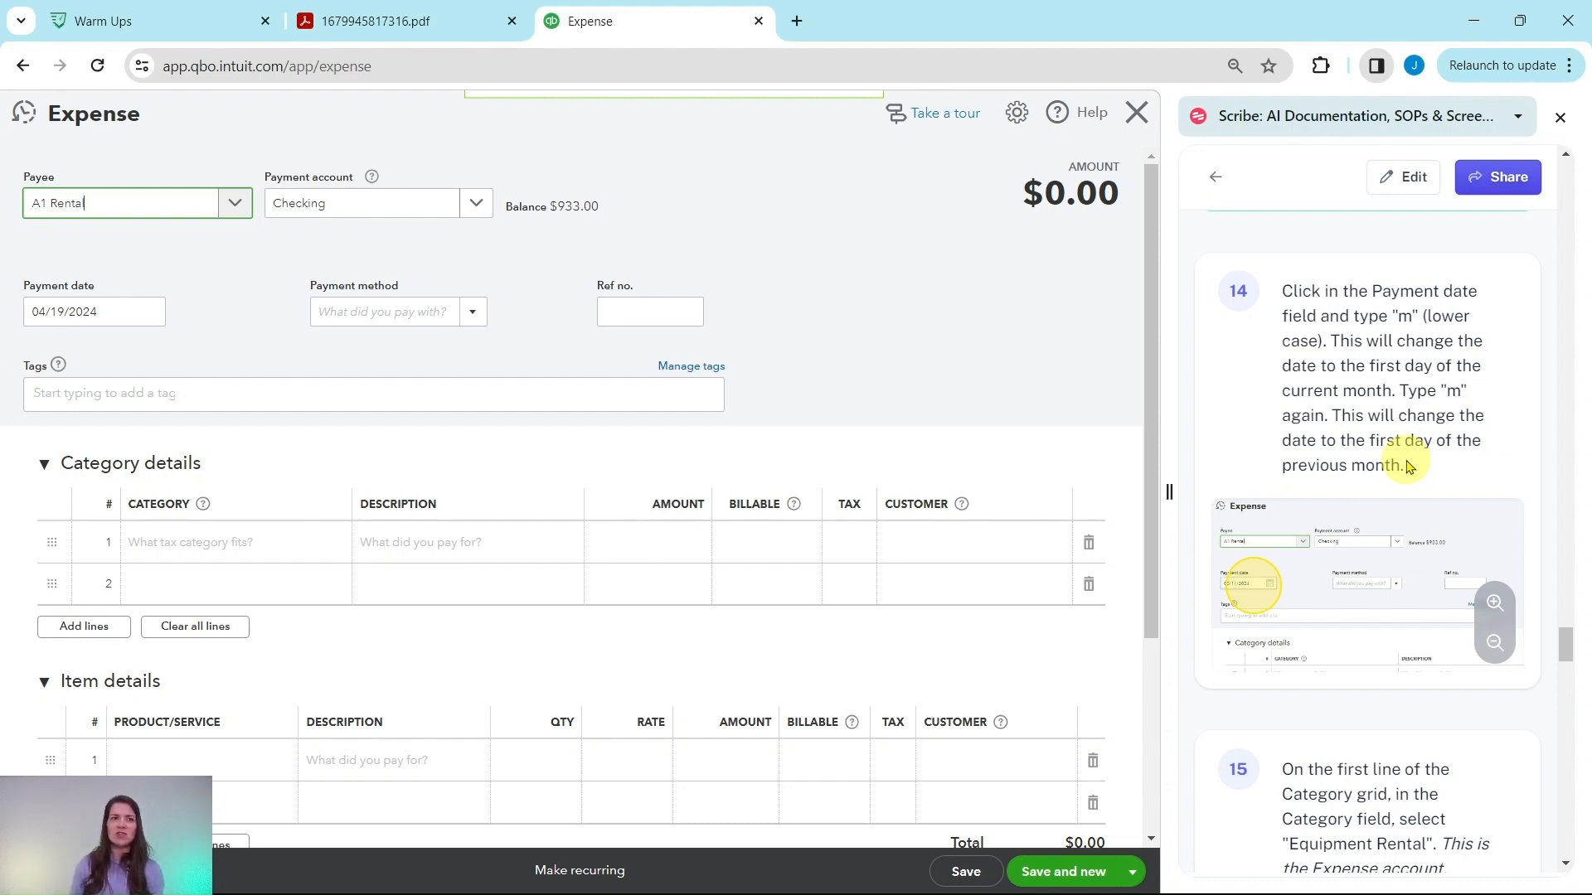
click(124, 312)
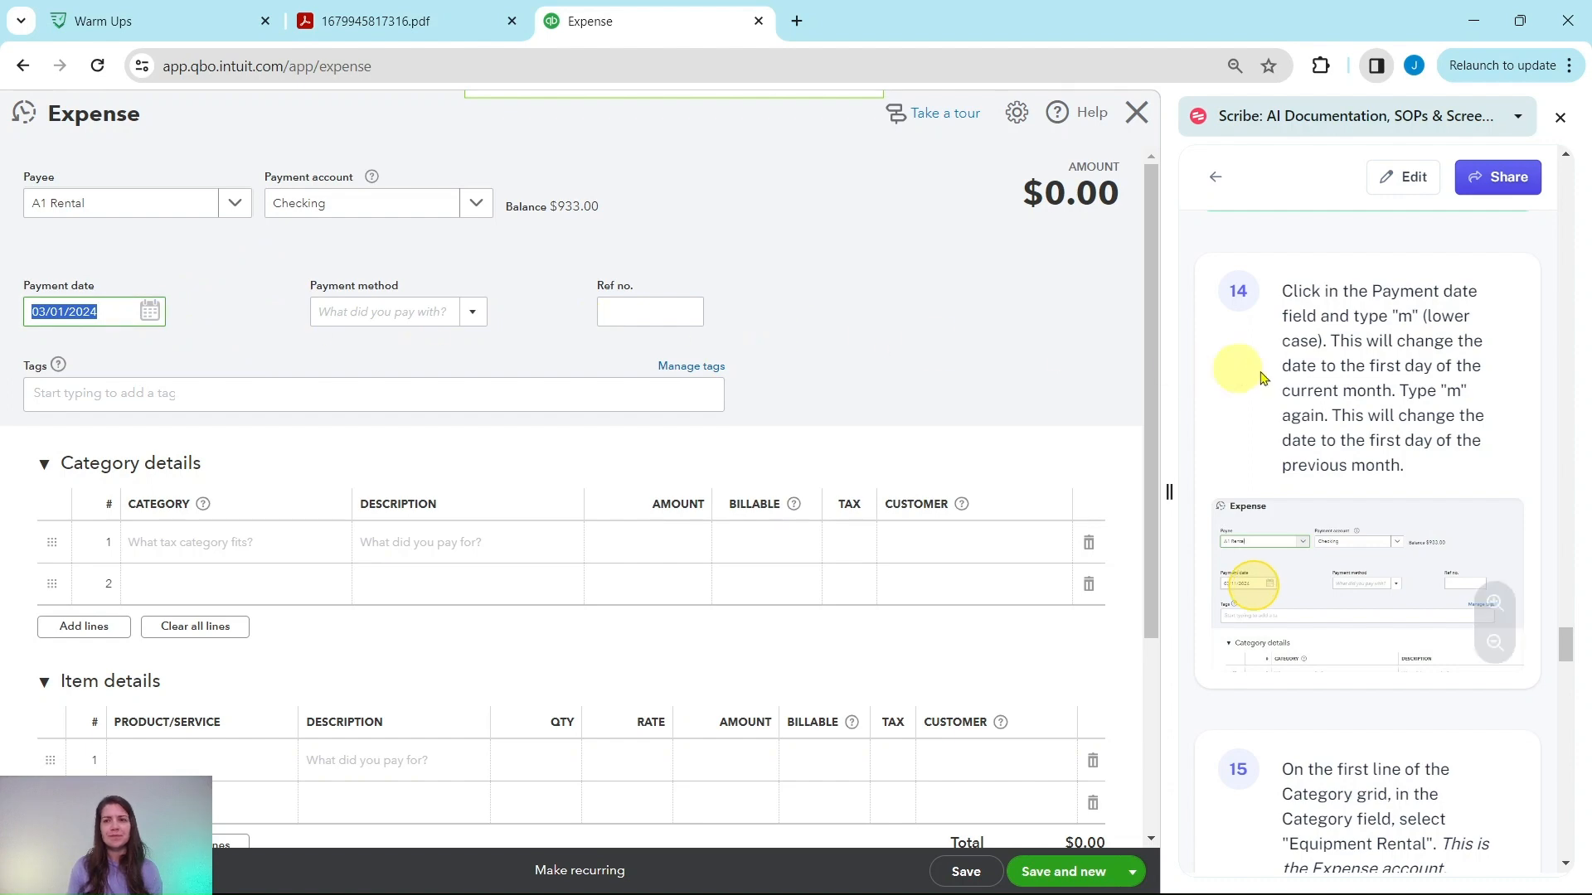
Check the A1 Rental receipt in the PDF, then assign the first category line to the main Equipment Rental expense account with an amount of 800
scroll(1302, 365, down, 5)
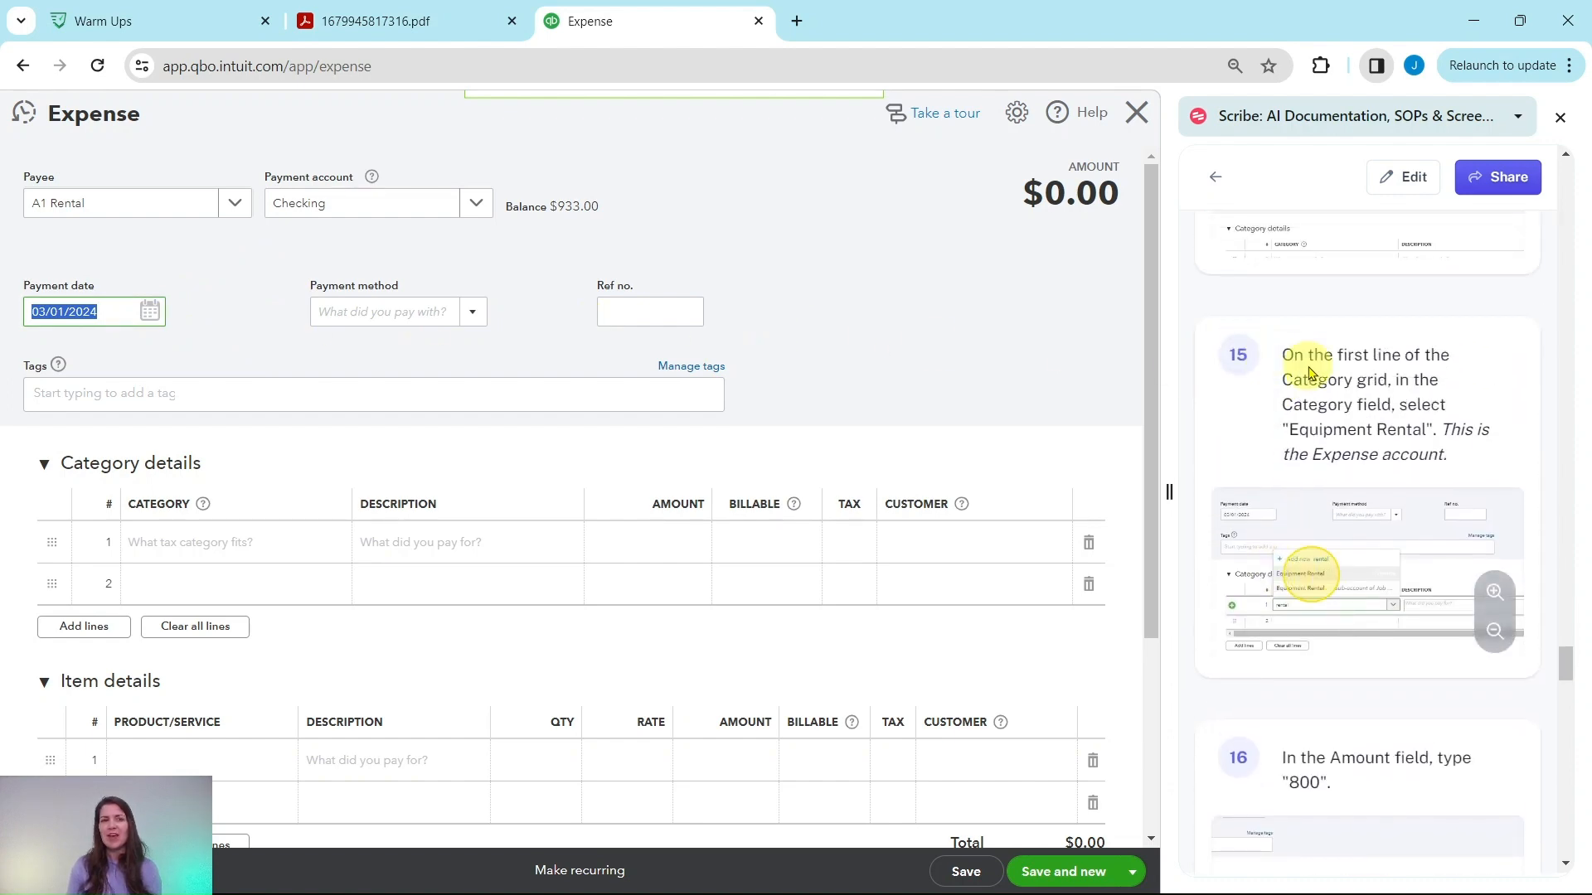
click(416, 22)
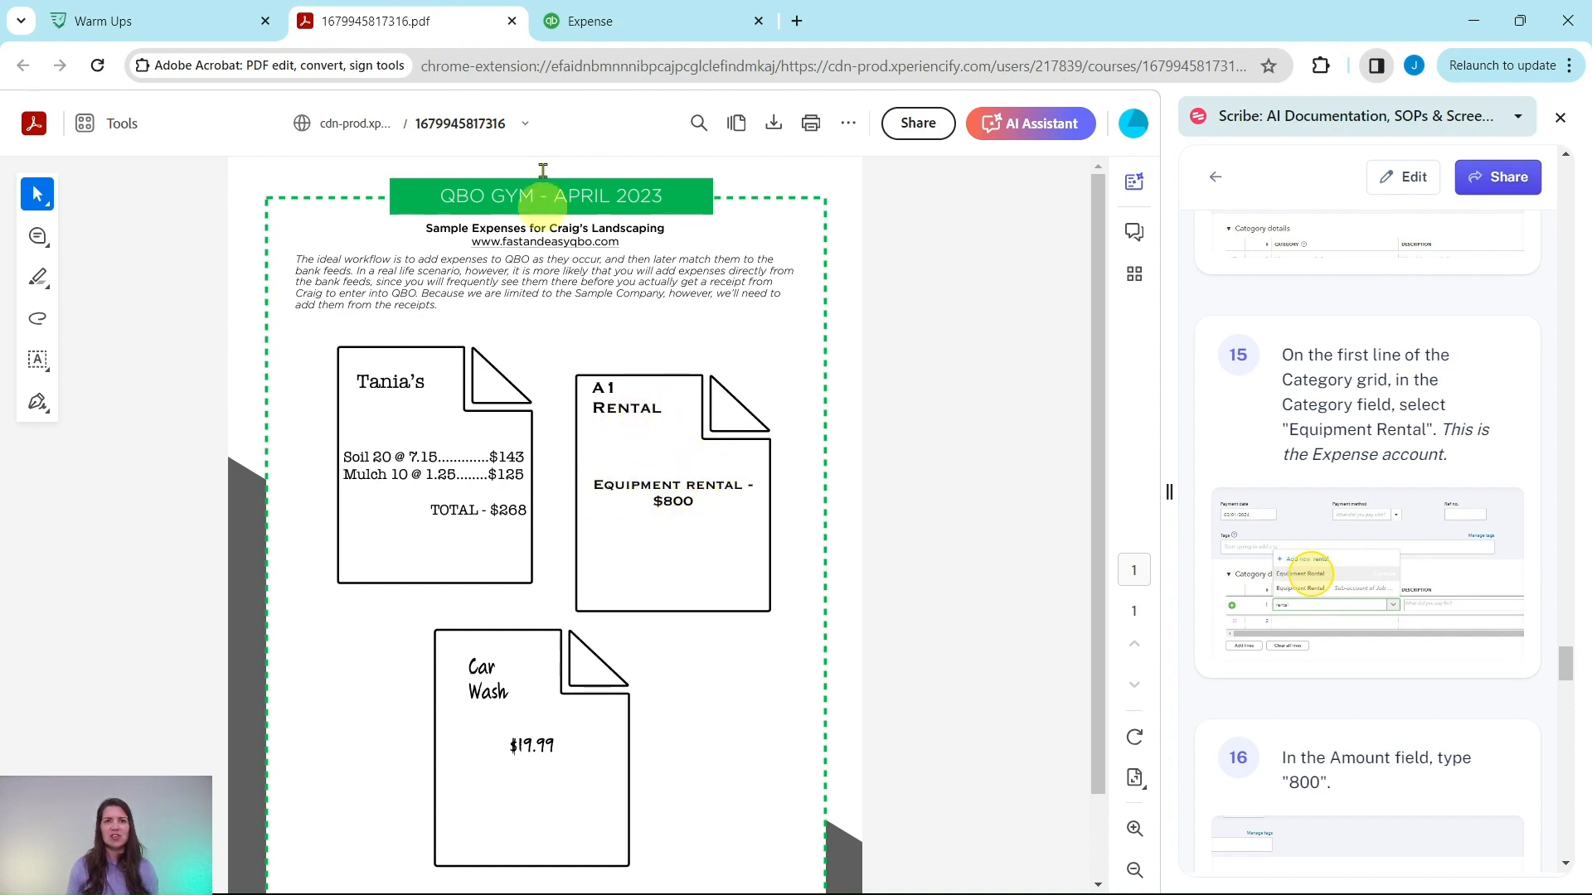
click(607, 28)
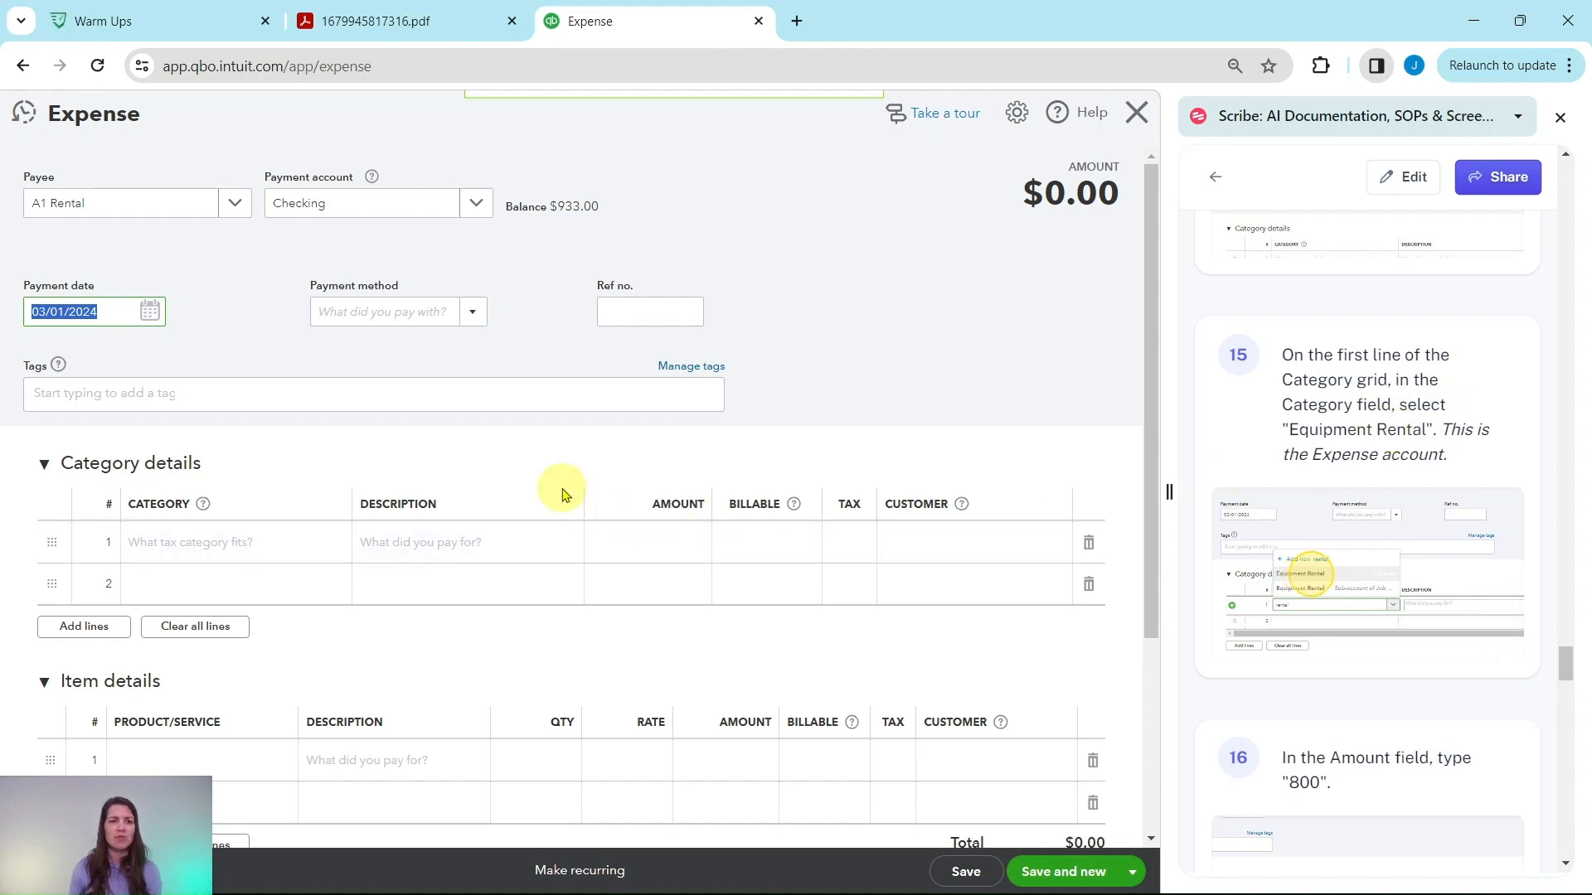
scroll(391, 381, down, 3)
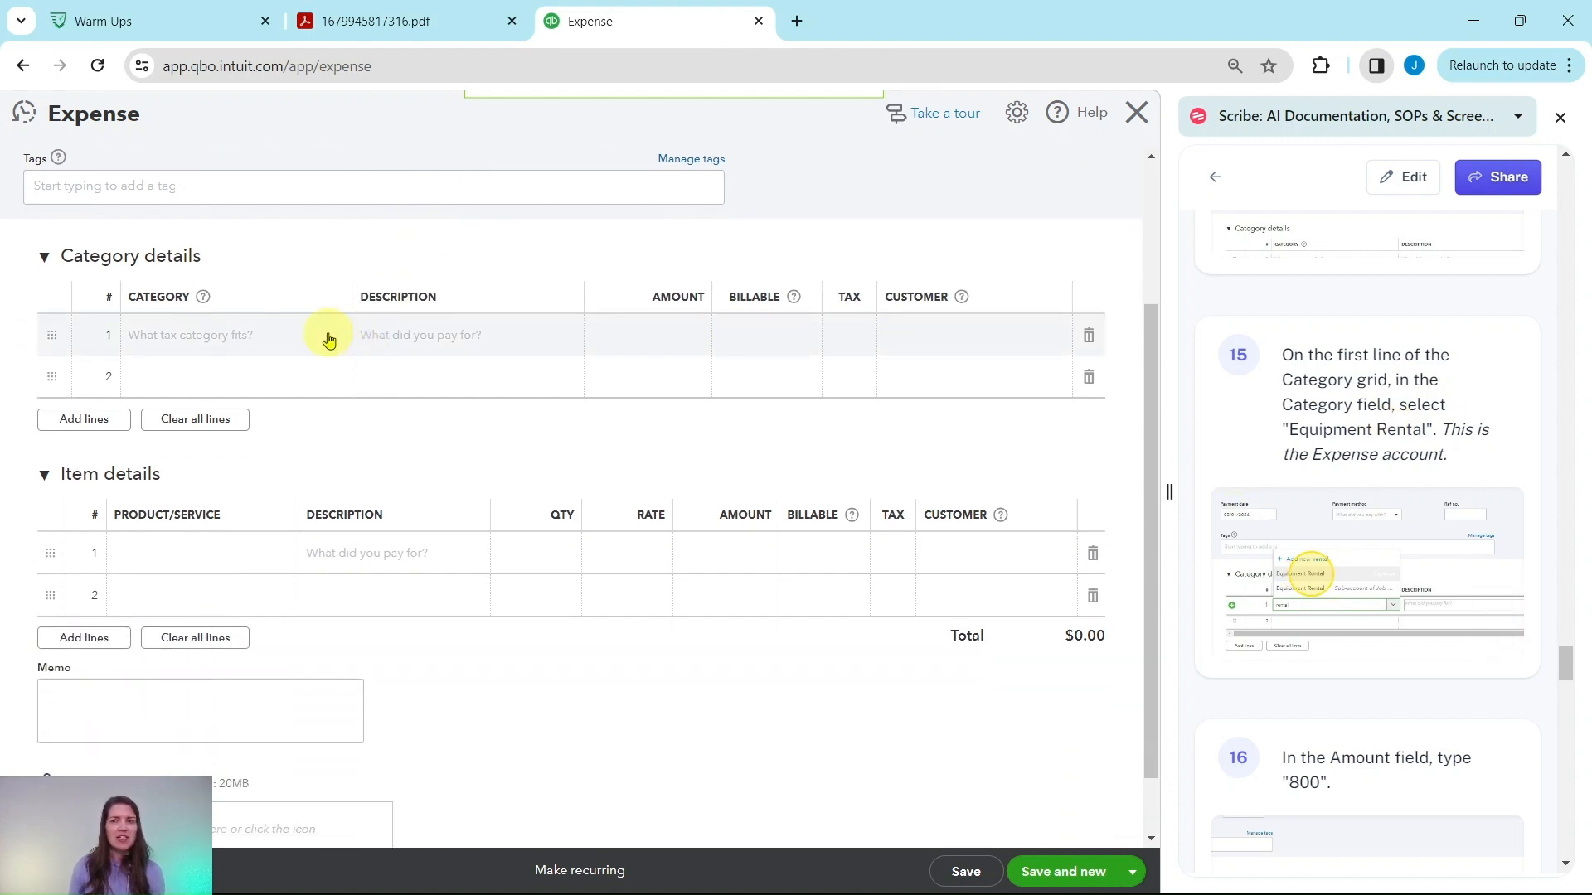
click(329, 338)
click(342, 336)
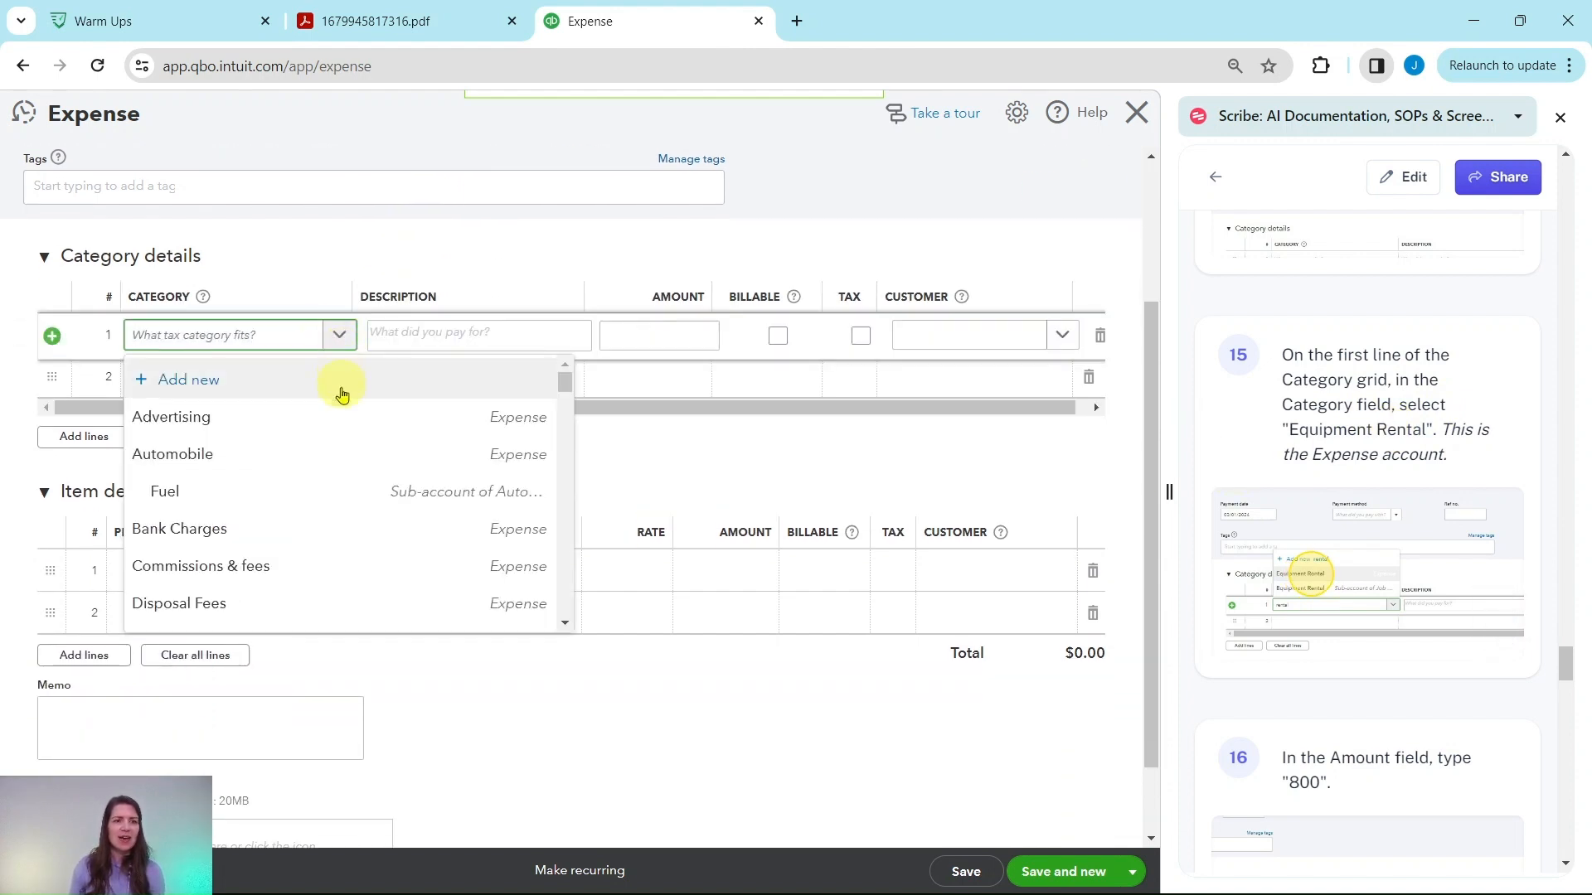
scroll(352, 410, down, 1)
scroll(352, 411, down, 1)
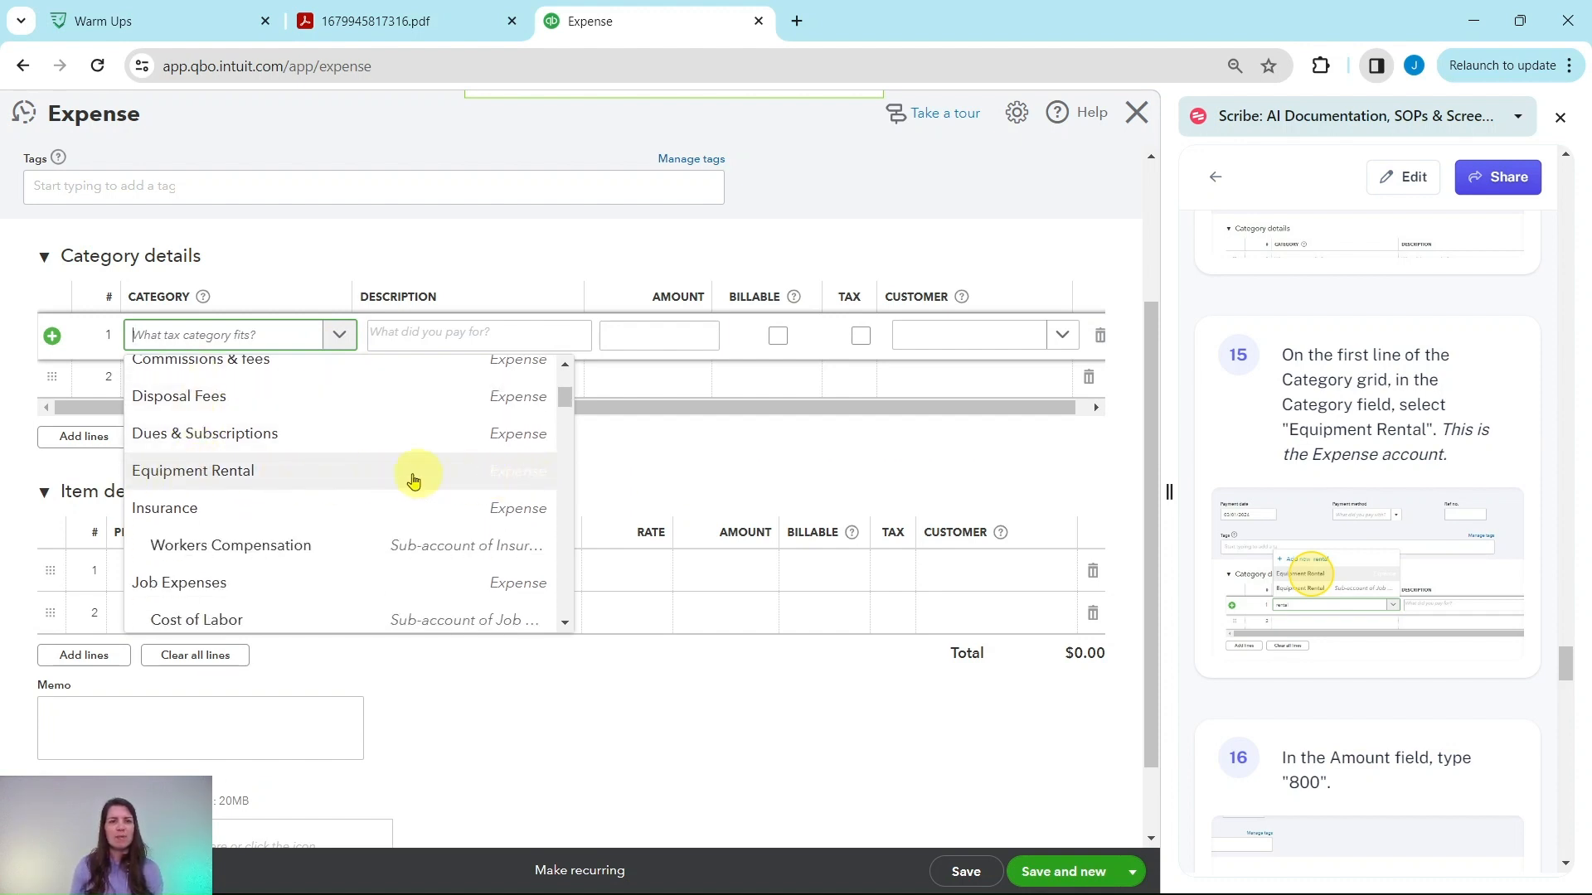
scroll(282, 456, down, 3)
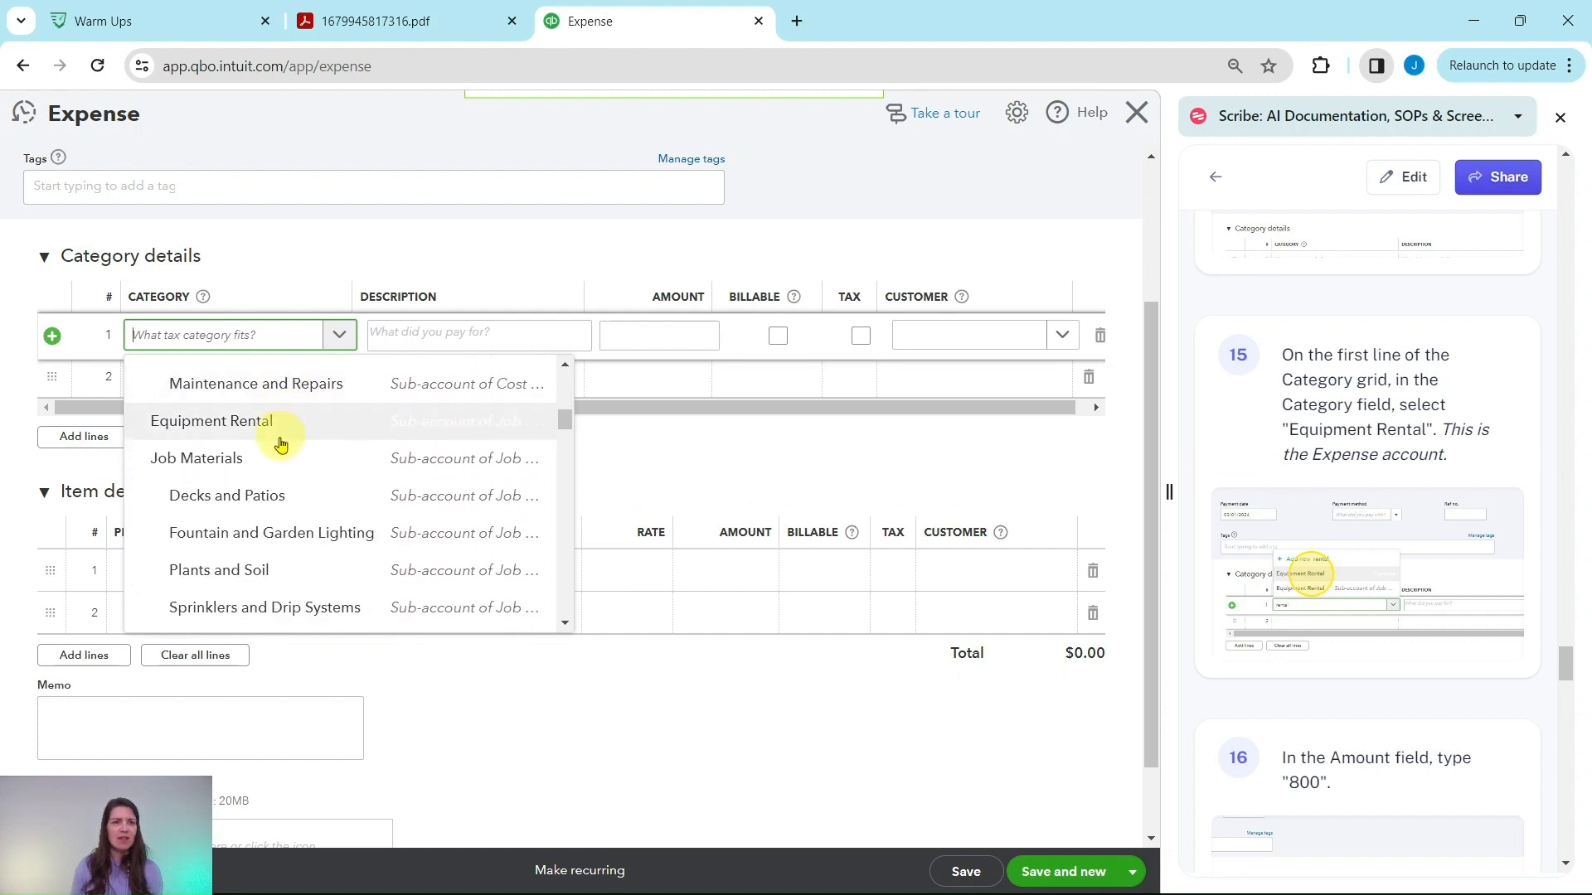
scroll(278, 441, up, 1)
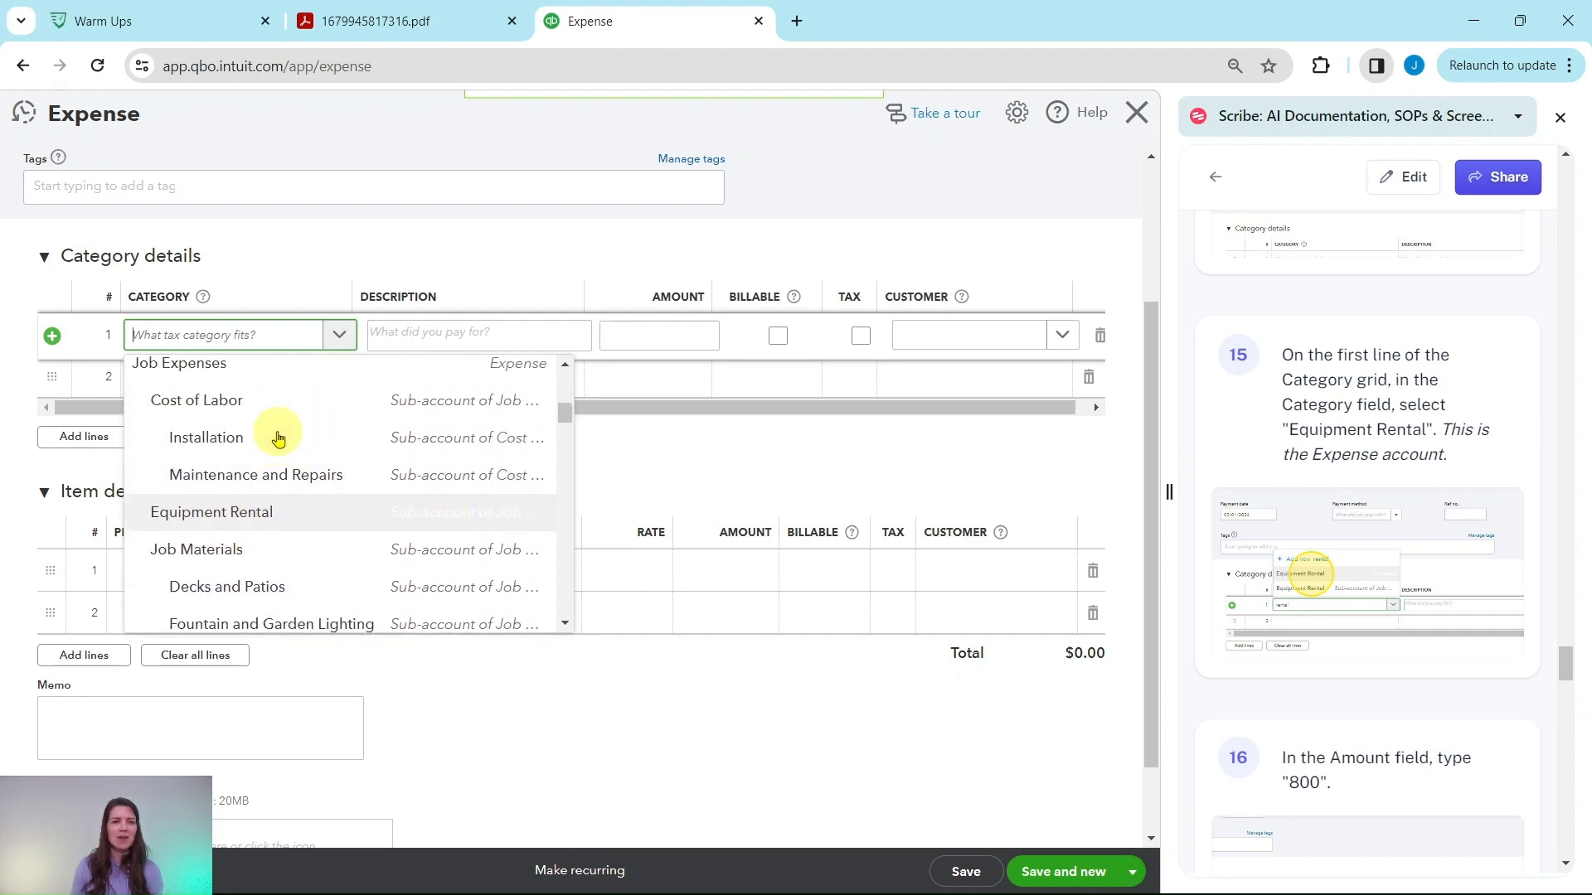
scroll(278, 437, up, 3)
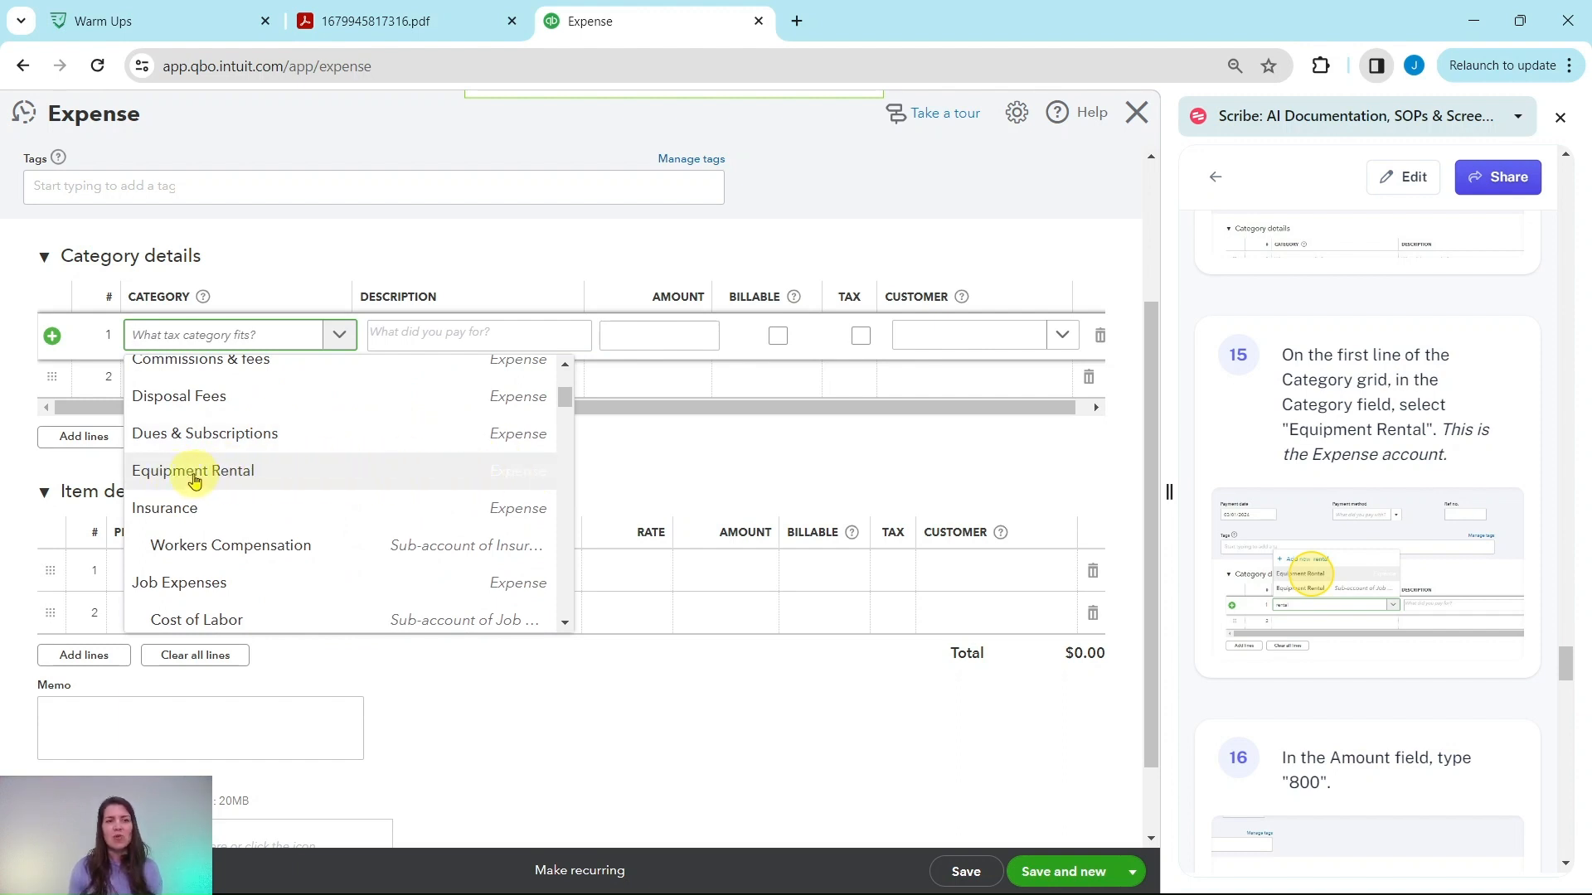
click(193, 473)
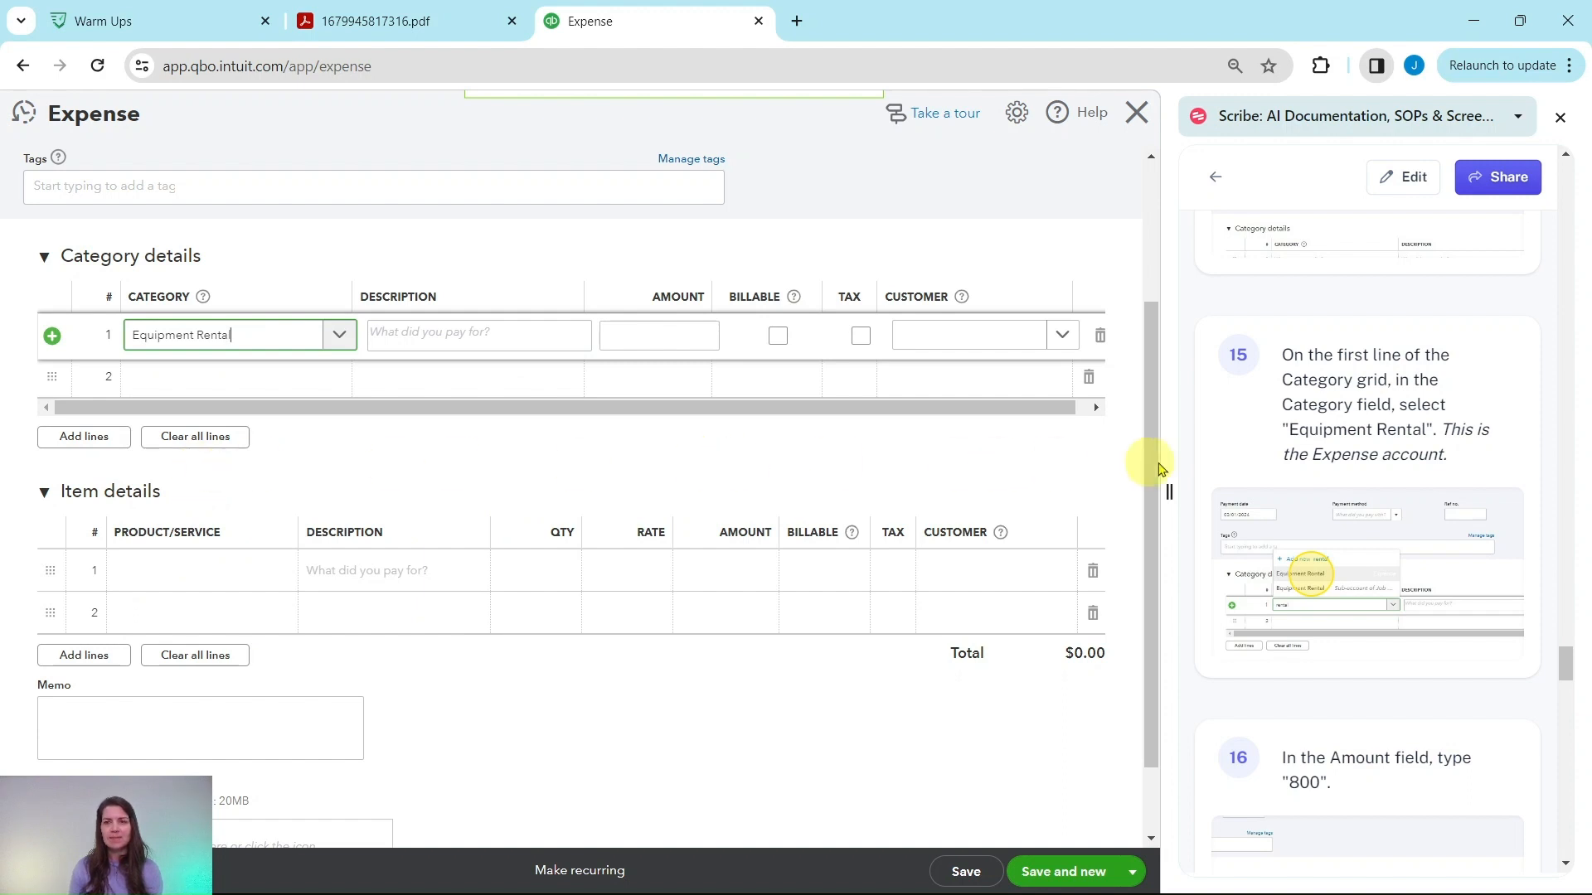
scroll(1346, 458, down, 5)
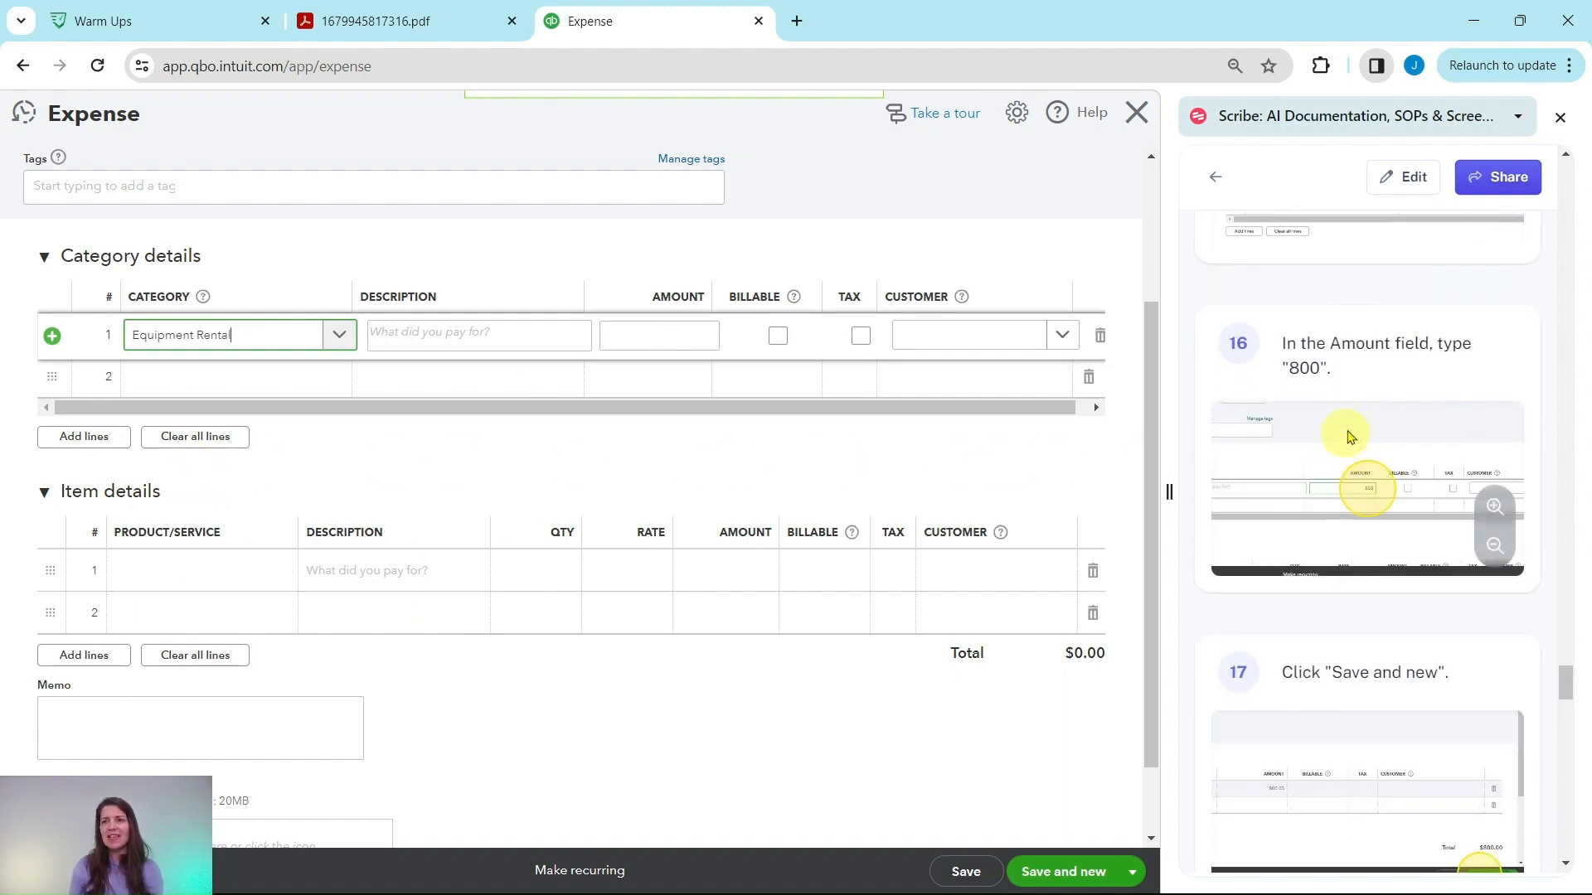
click(689, 340)
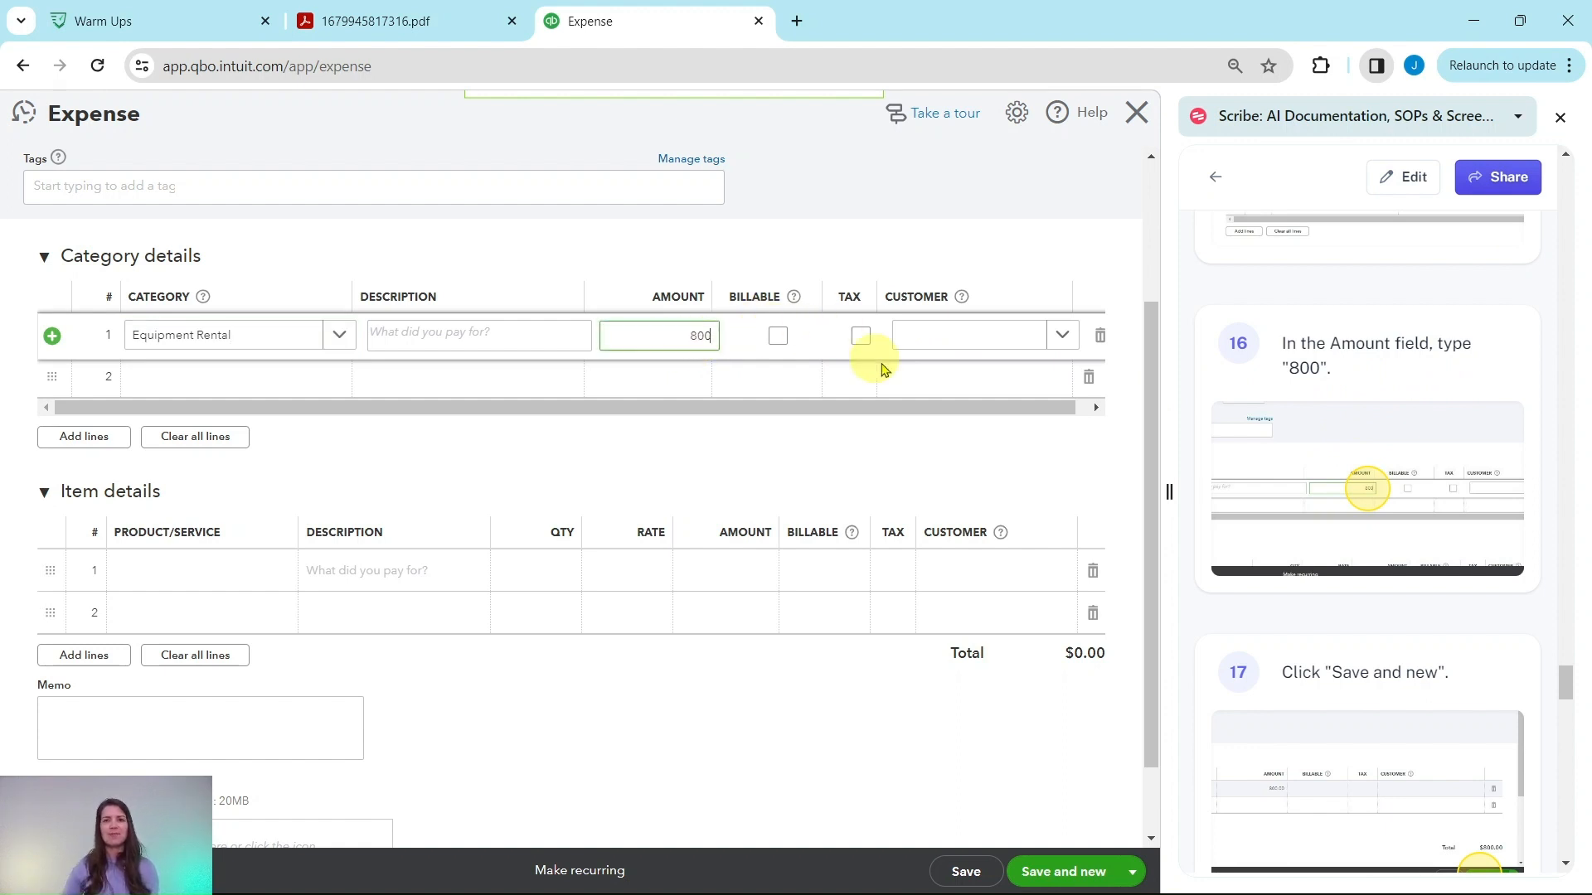
Review the completed A1 Rental expense against the guide, then save it and start a new expense
click(949, 445)
scroll(1007, 448, up, 3)
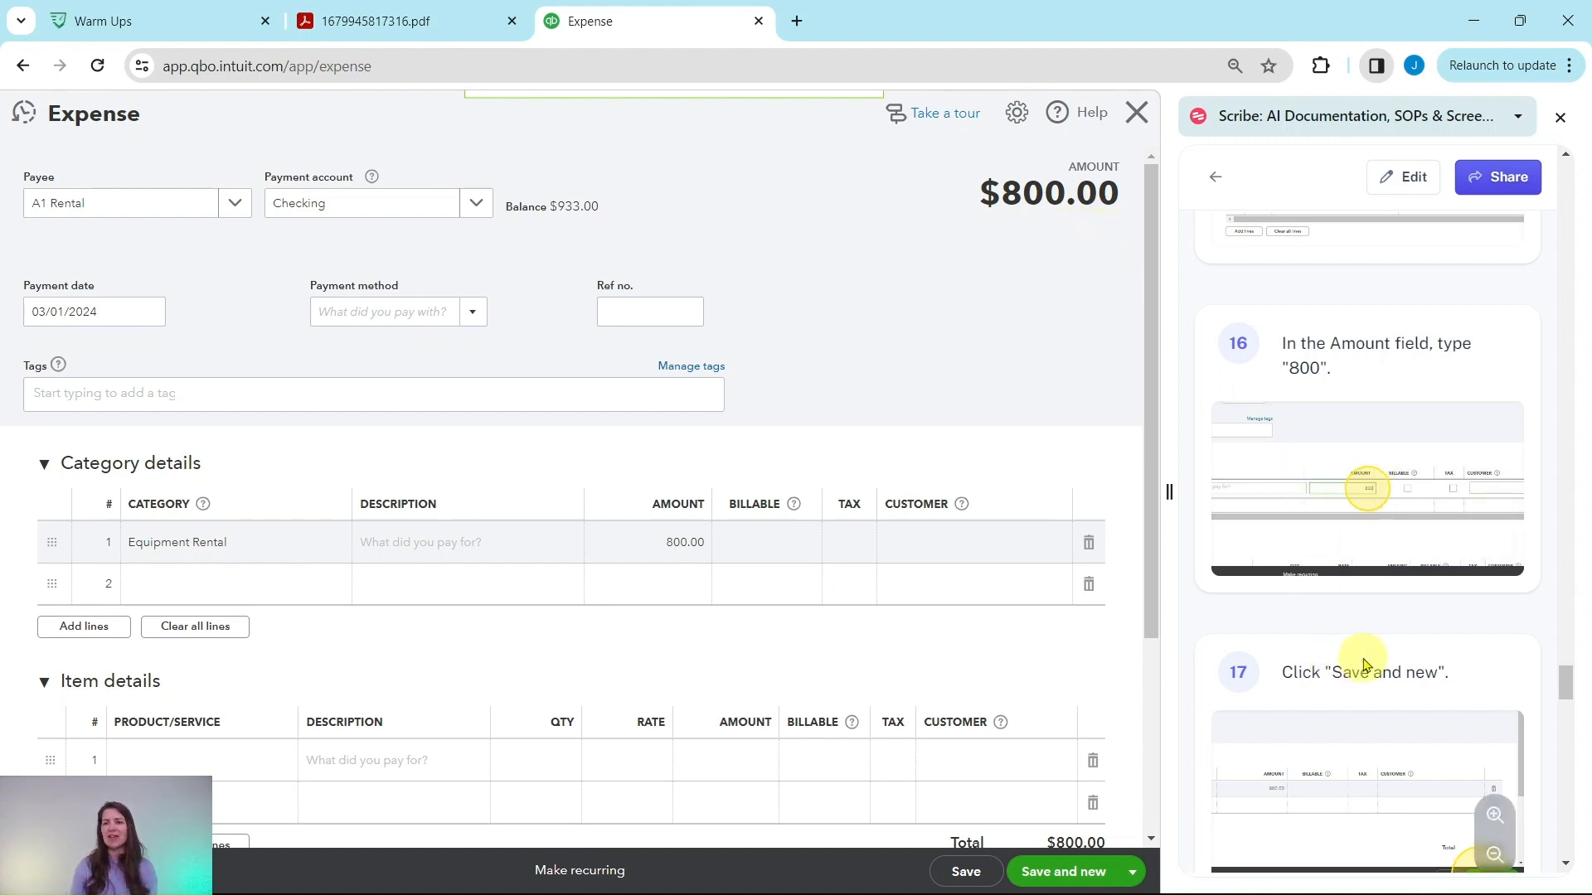
scroll(1370, 642, down, 1)
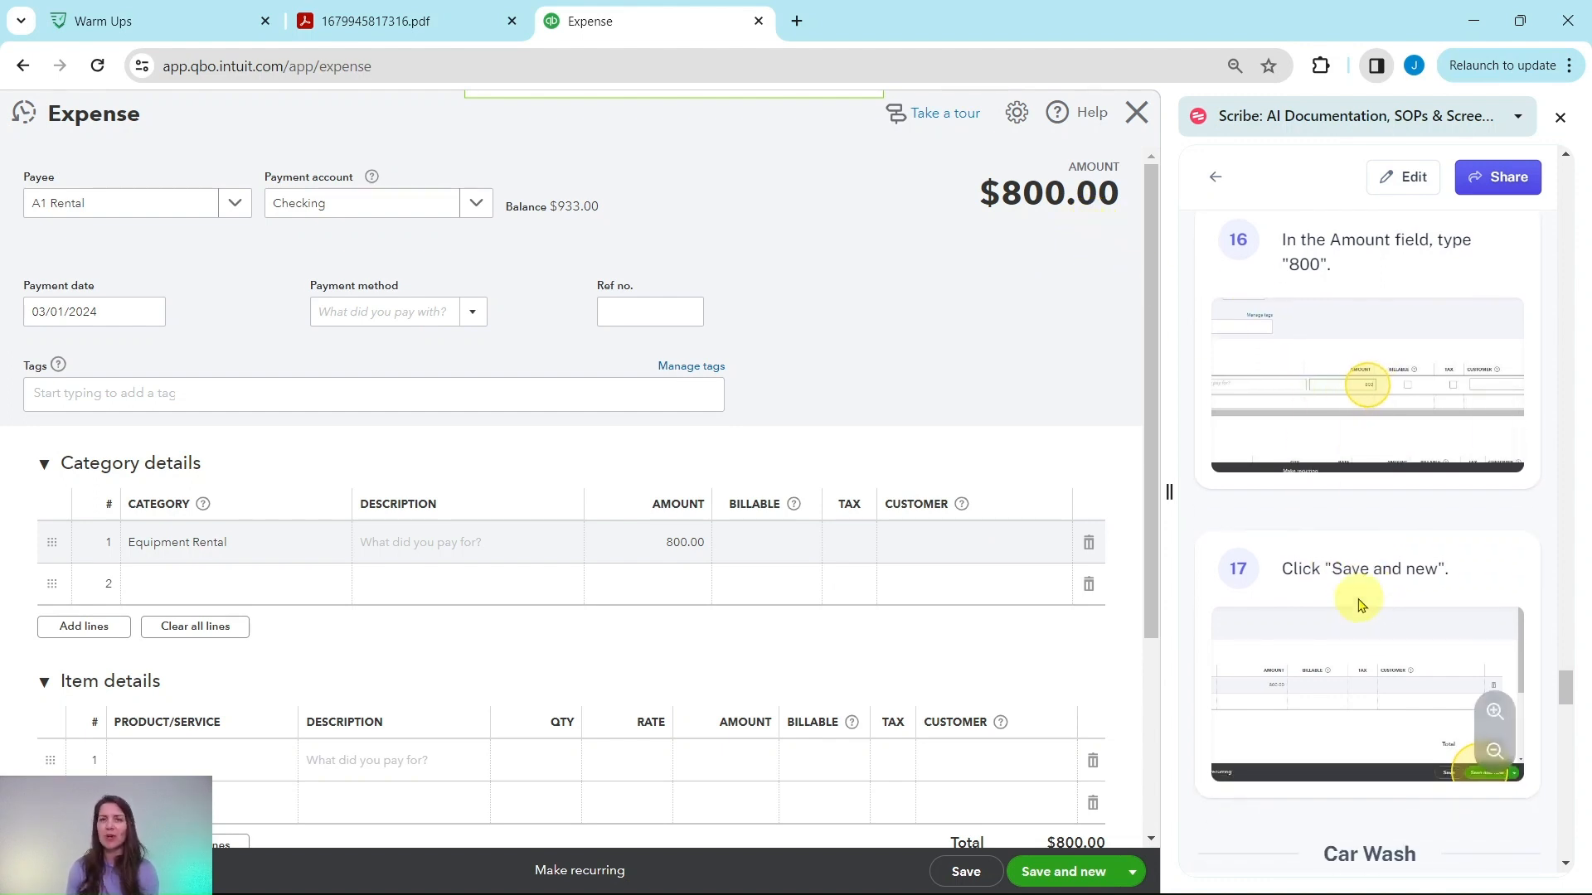
click(1065, 872)
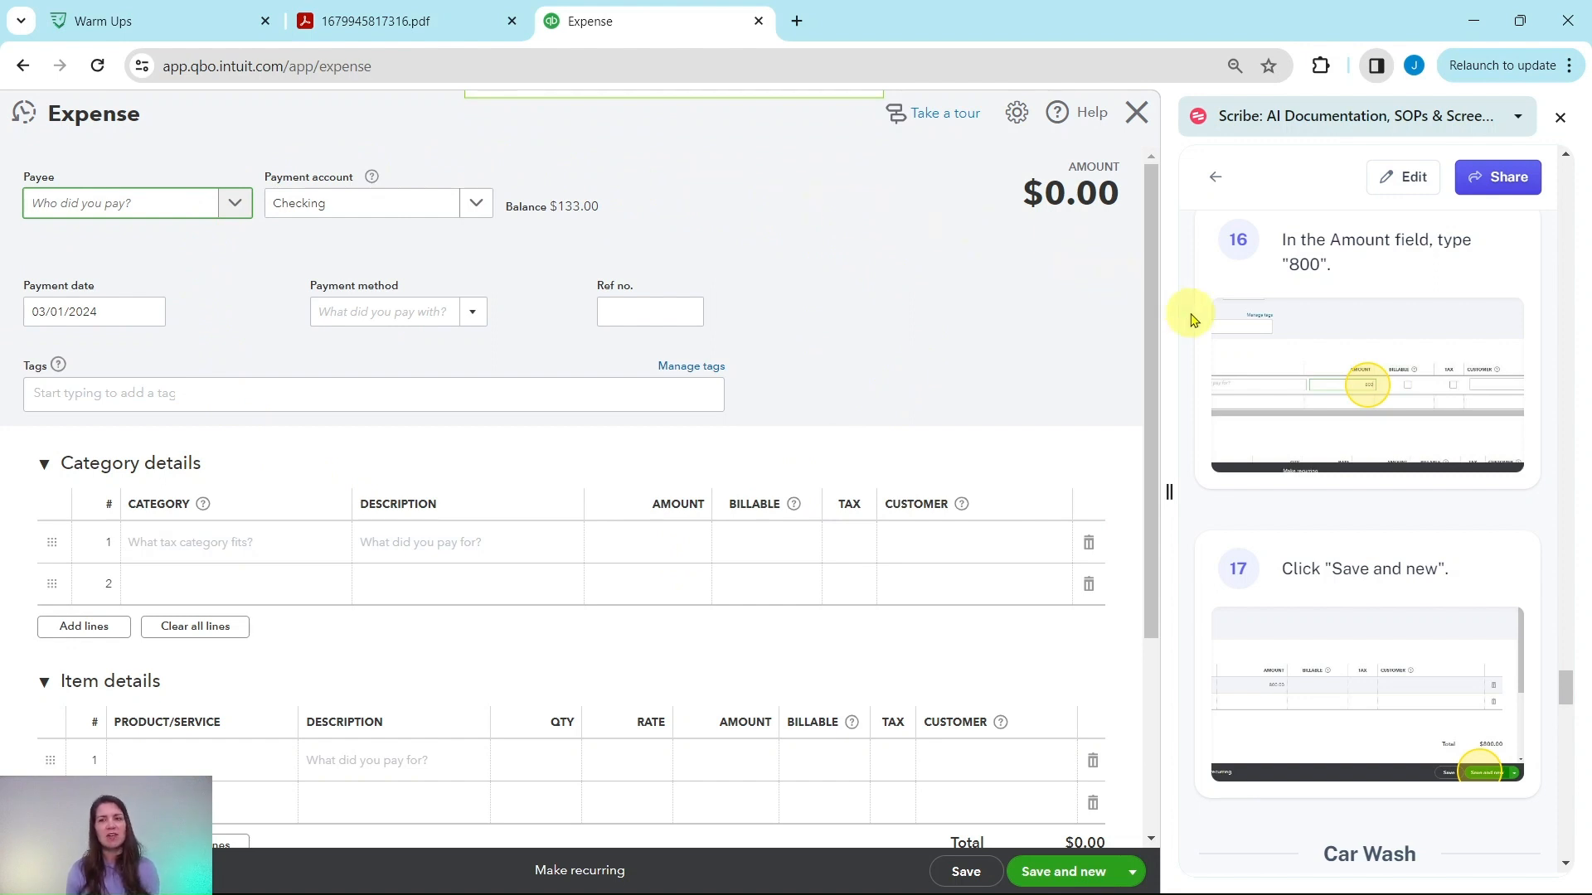
Read the guide's car wash note, check the receipt in the PDF, and choose Squeaky Kleen Car Wash as the payee
scroll(1343, 364, down, 5)
scroll(1324, 348, down, 2)
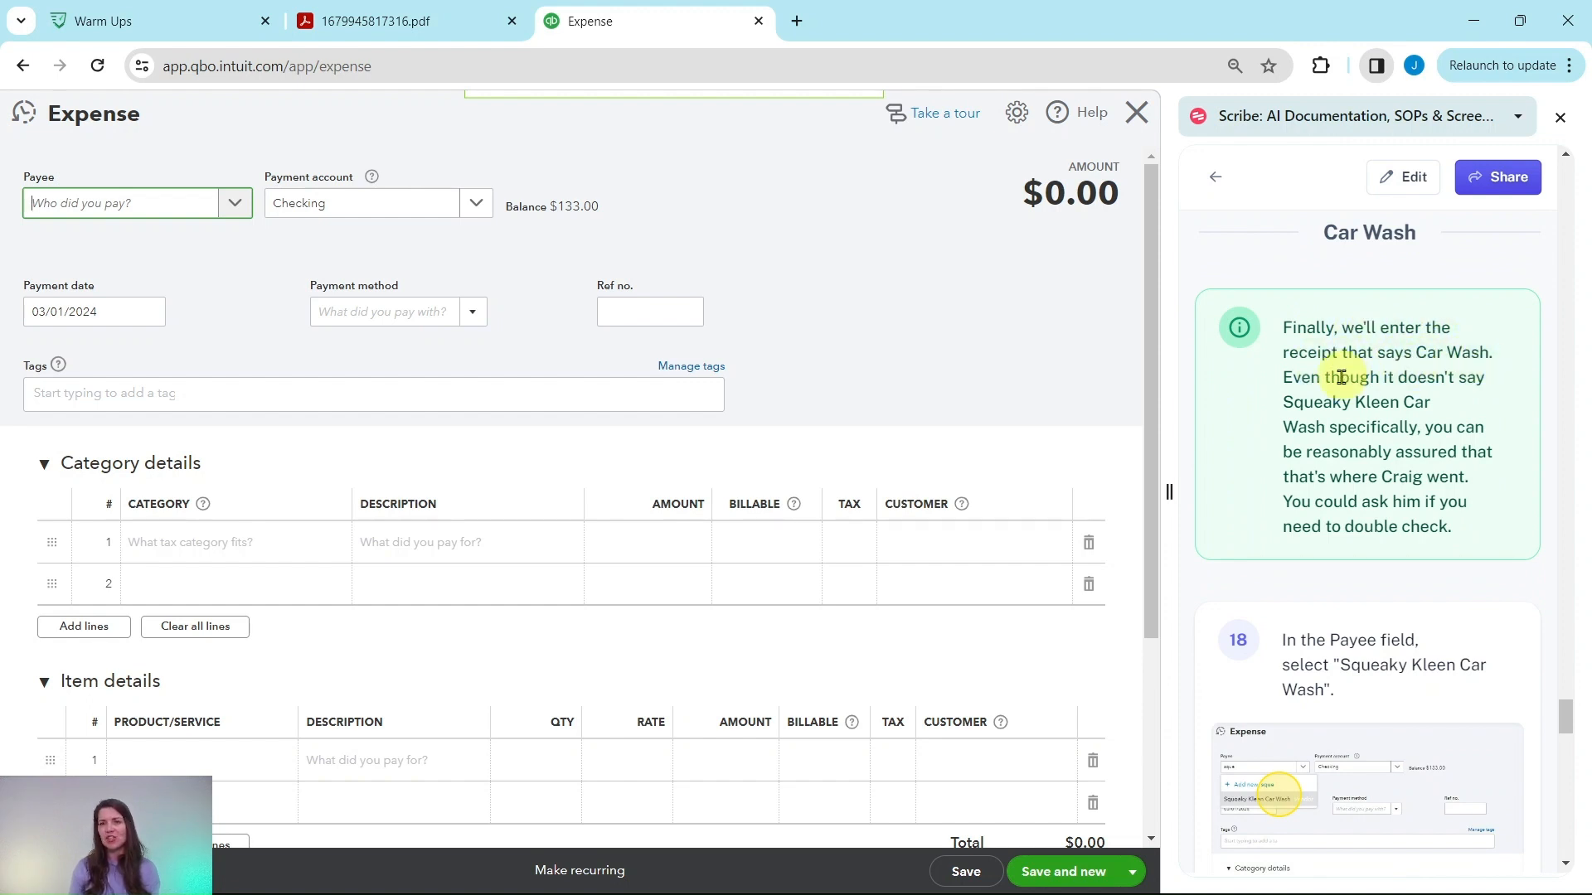
click(494, 25)
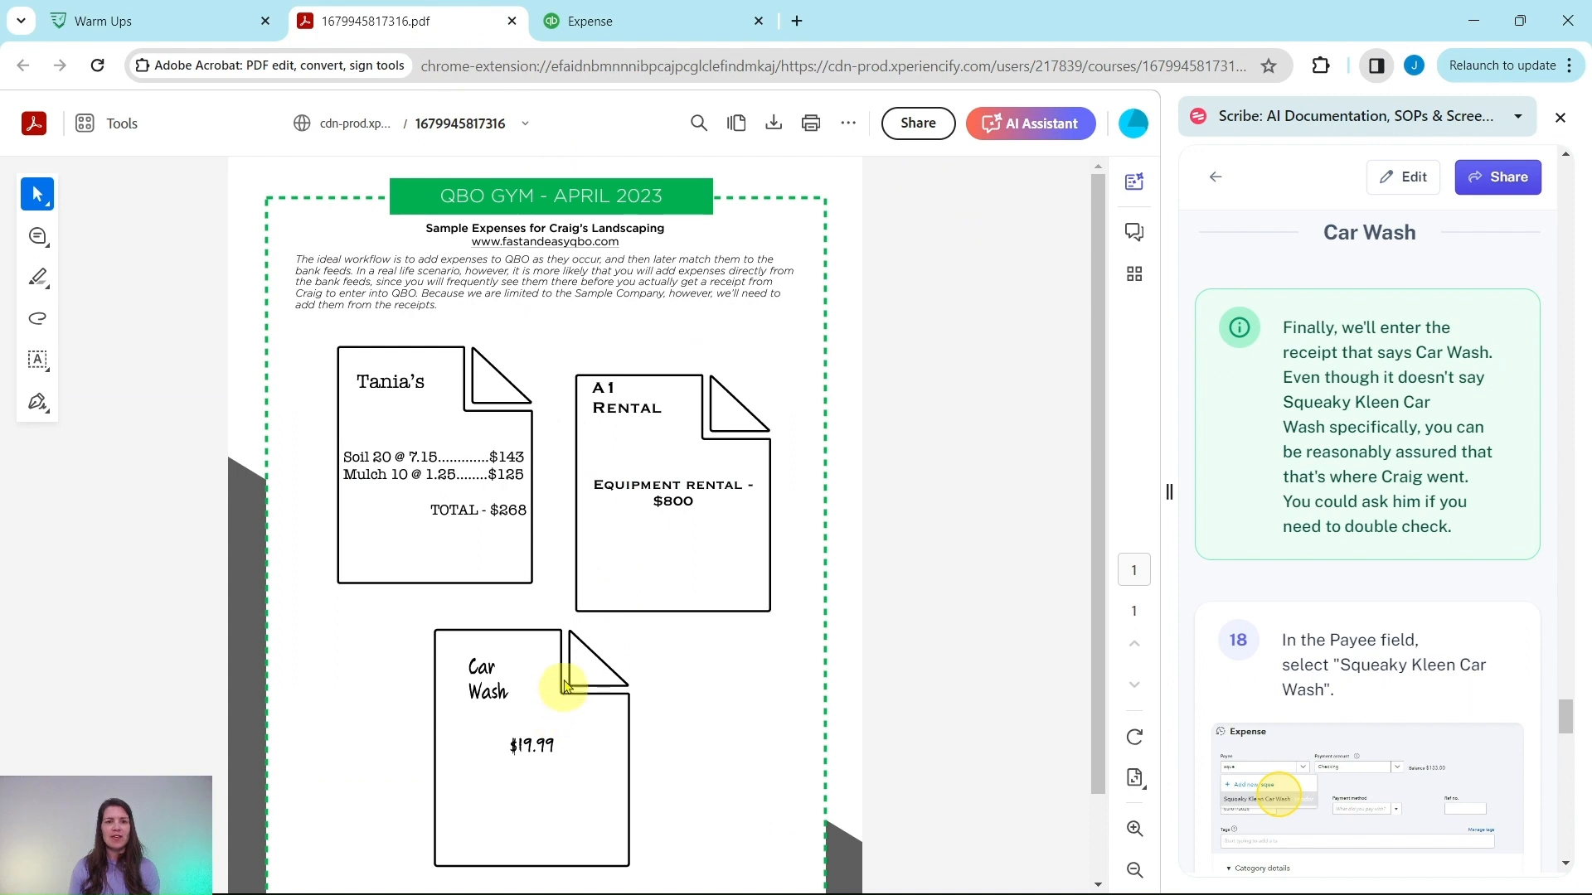
click(601, 25)
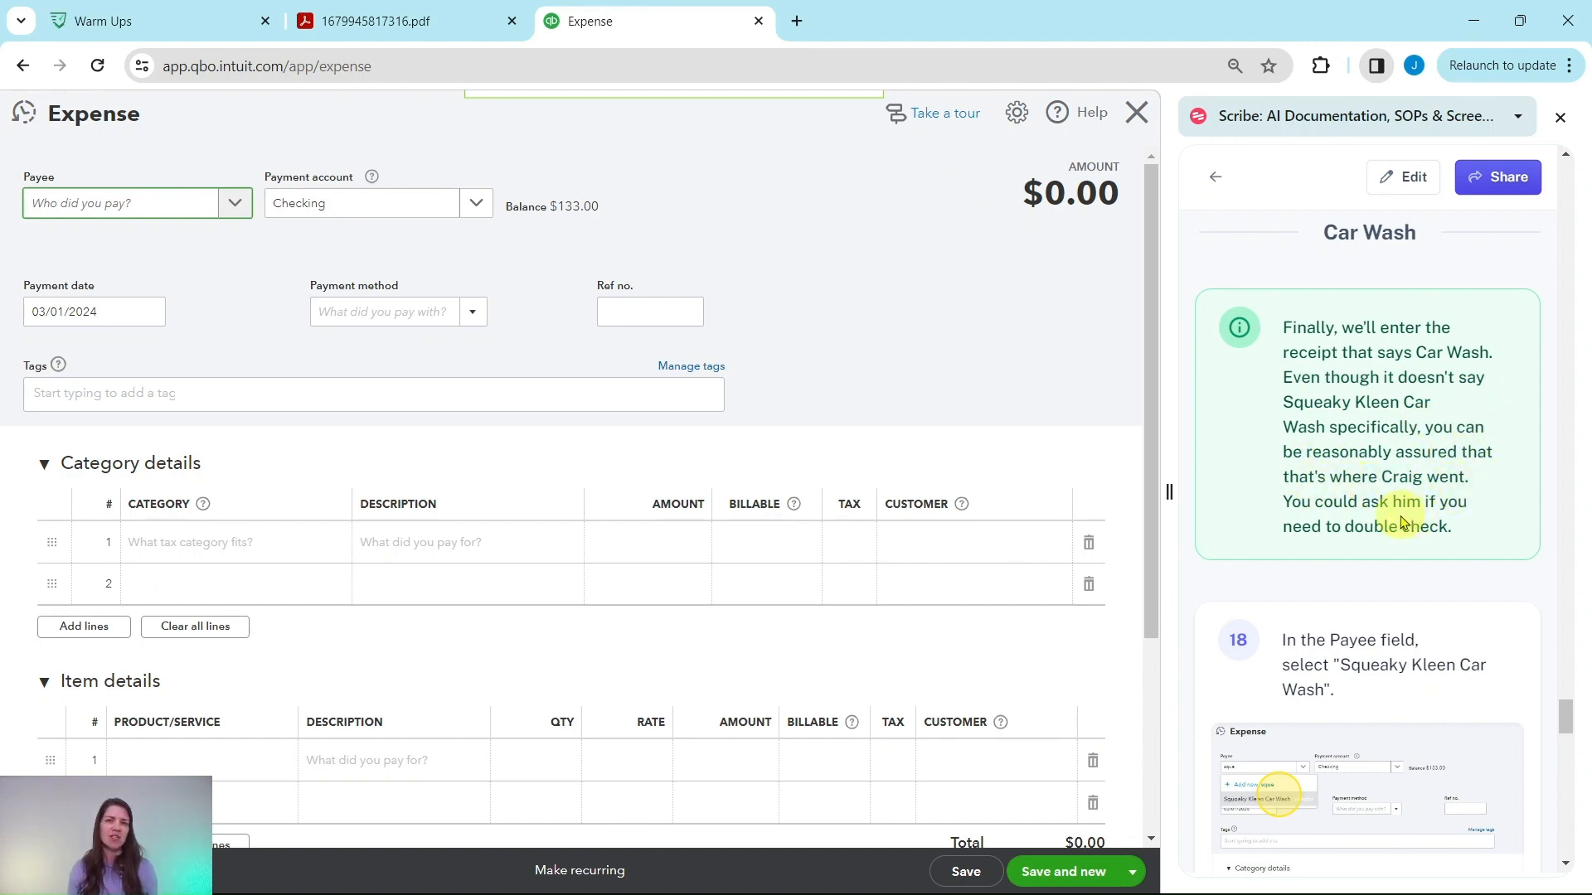
scroll(1389, 503, down, 4)
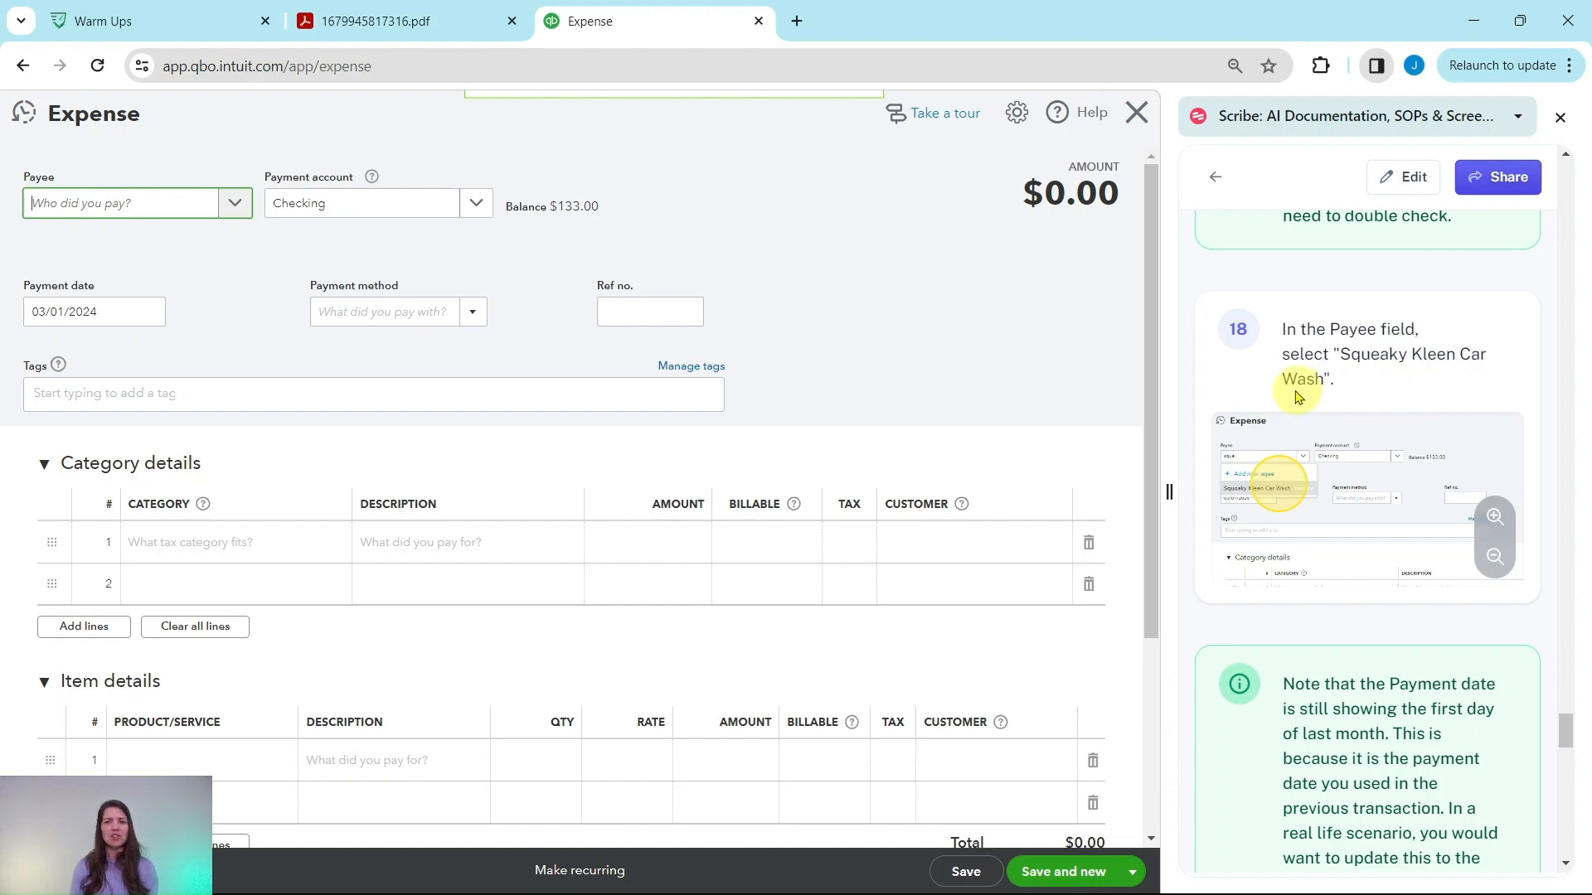
click(169, 212)
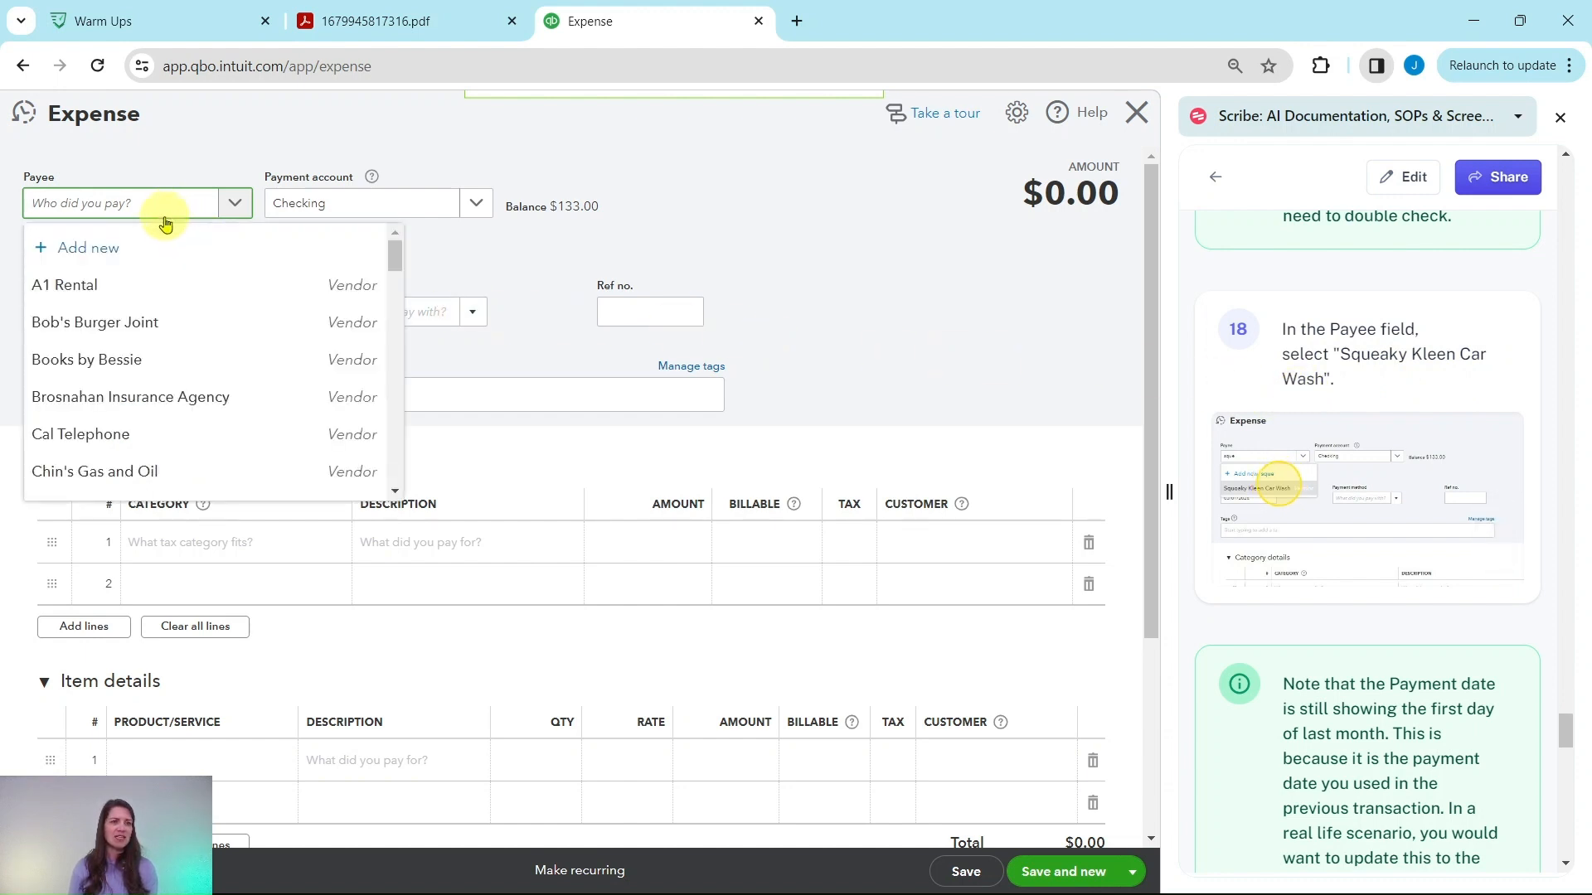
scroll(216, 349, down, 6)
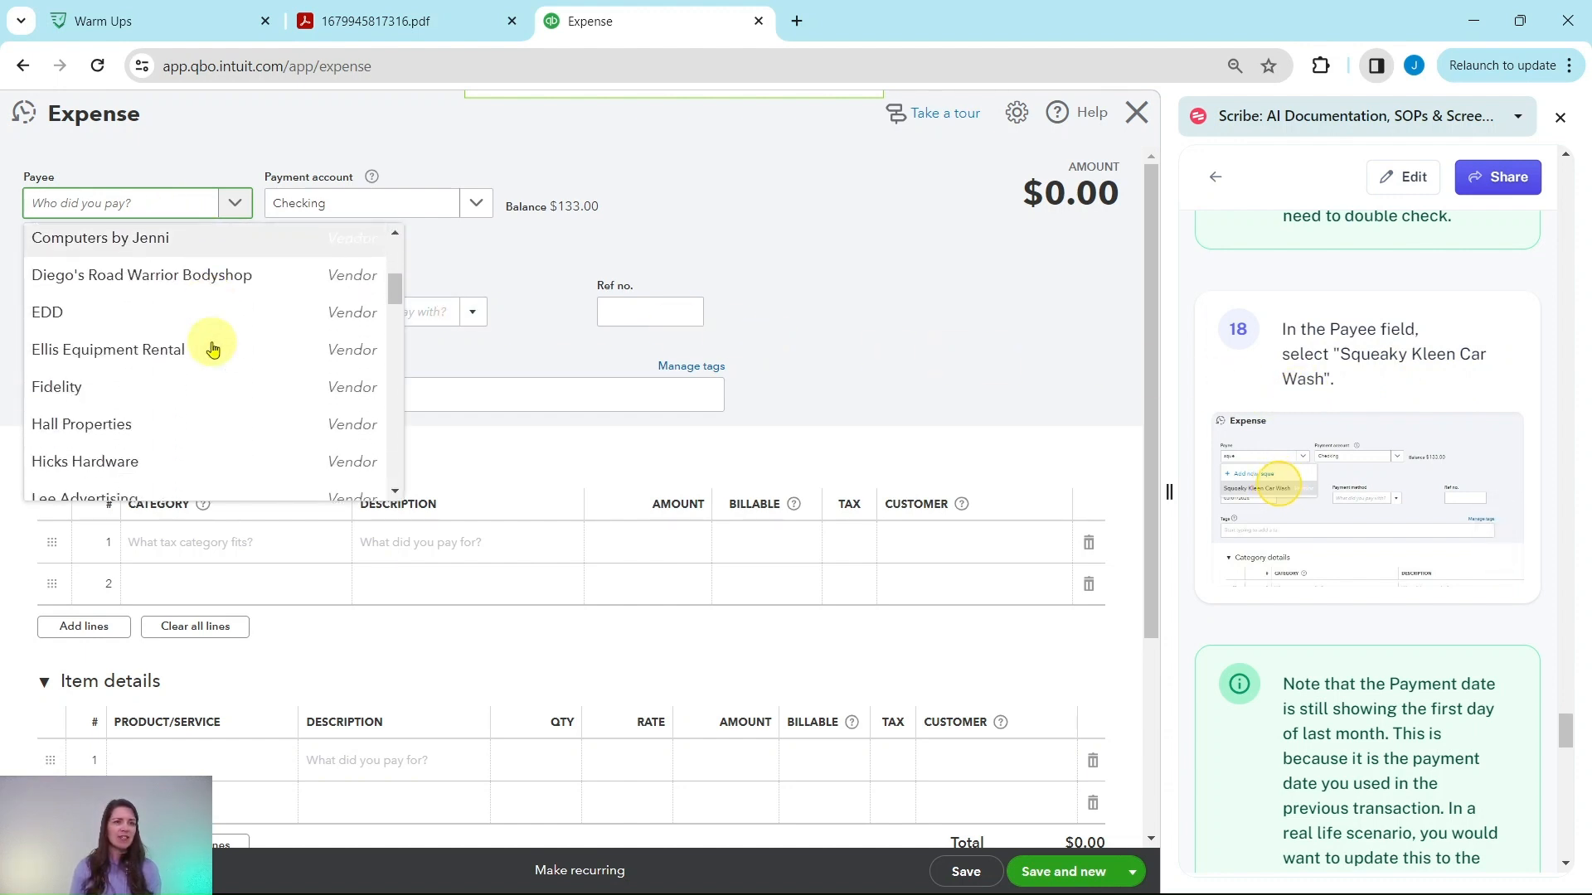
scroll(199, 346, down, 3)
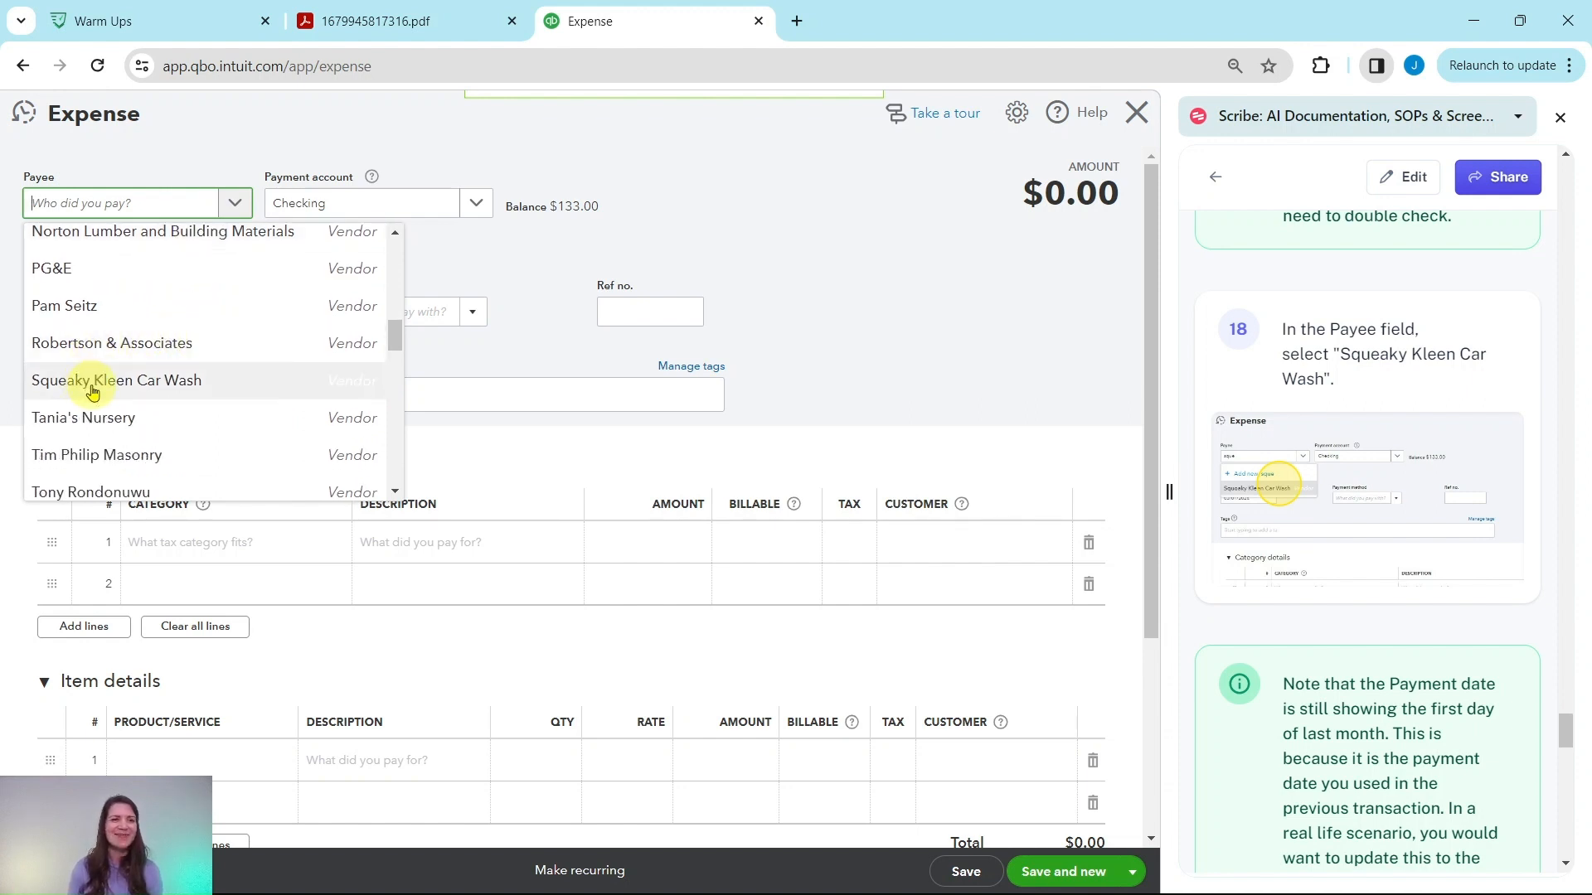
click(133, 389)
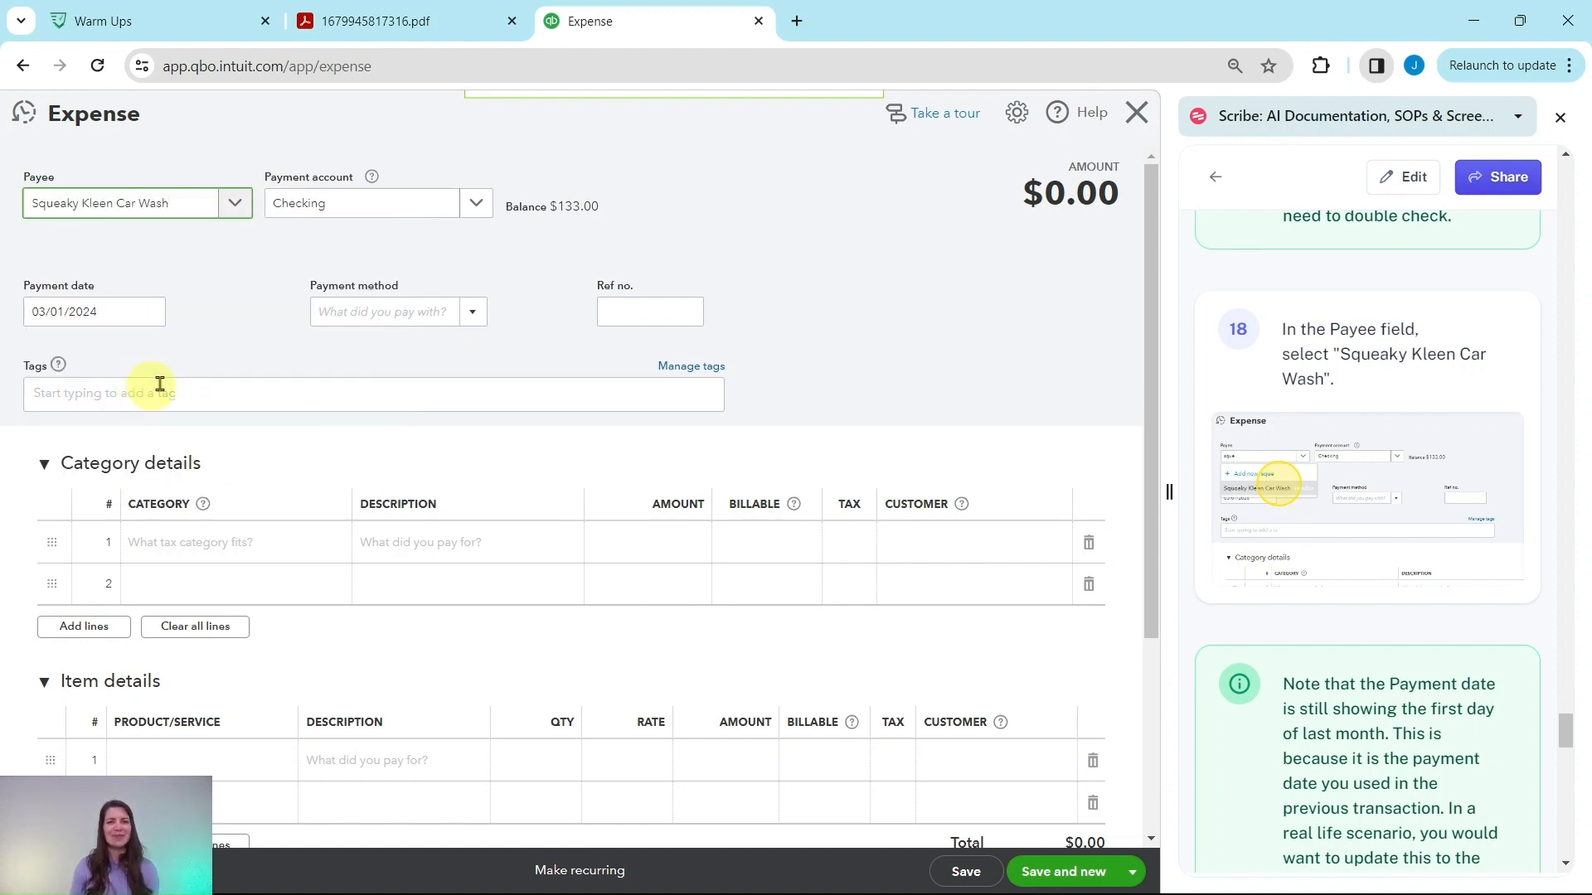
Read the guide's notes on the carried-over payment date and on the petty cash fund used for the car wash
scroll(1310, 431, down, 5)
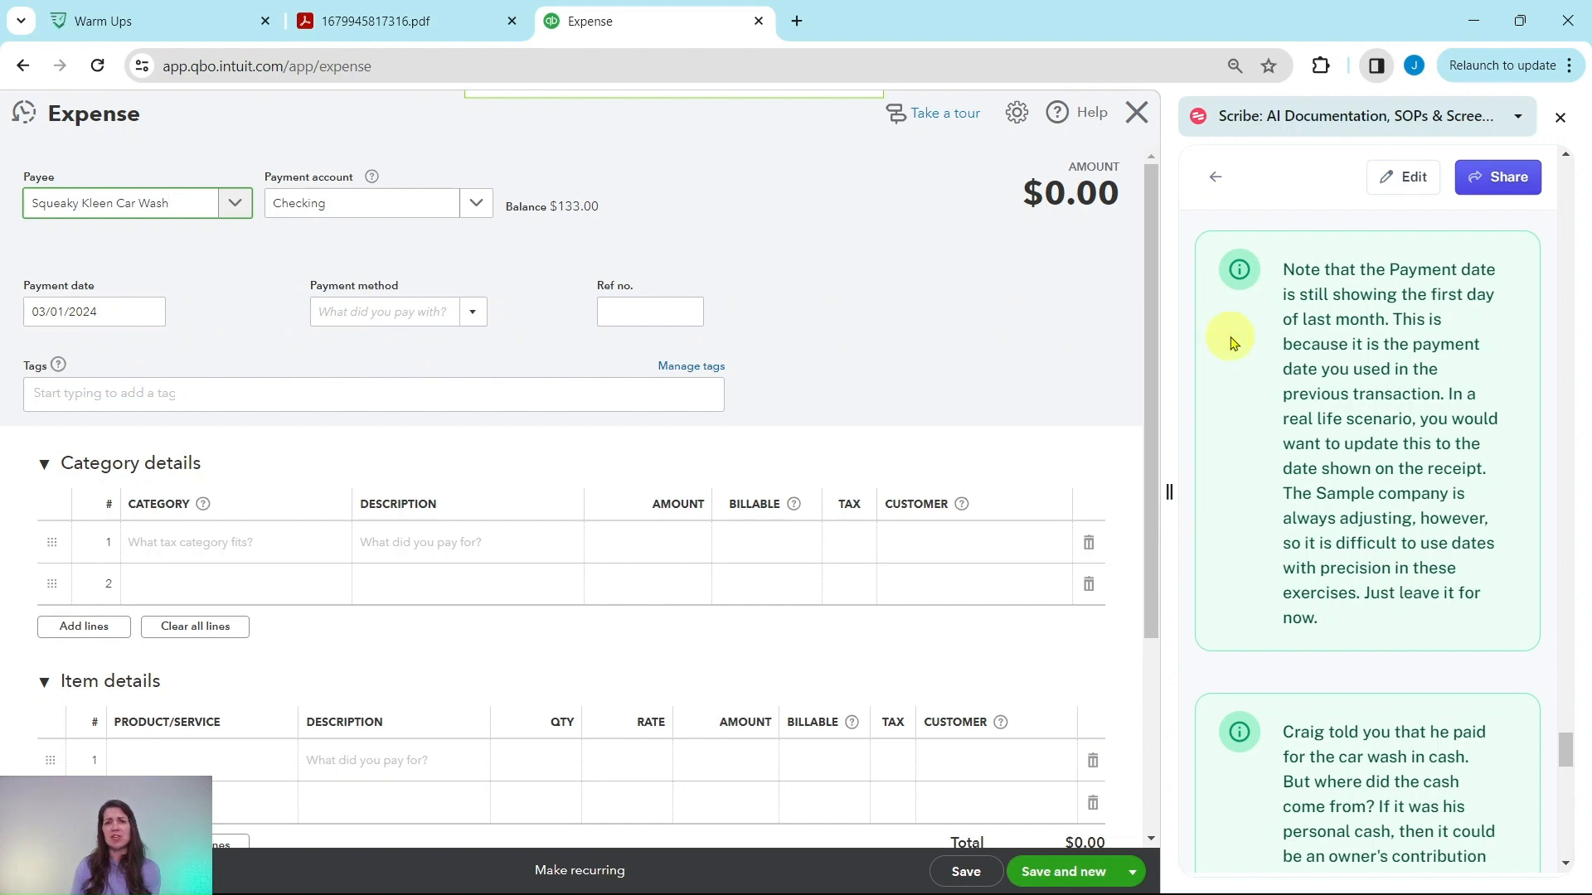
scroll(1397, 401, down, 5)
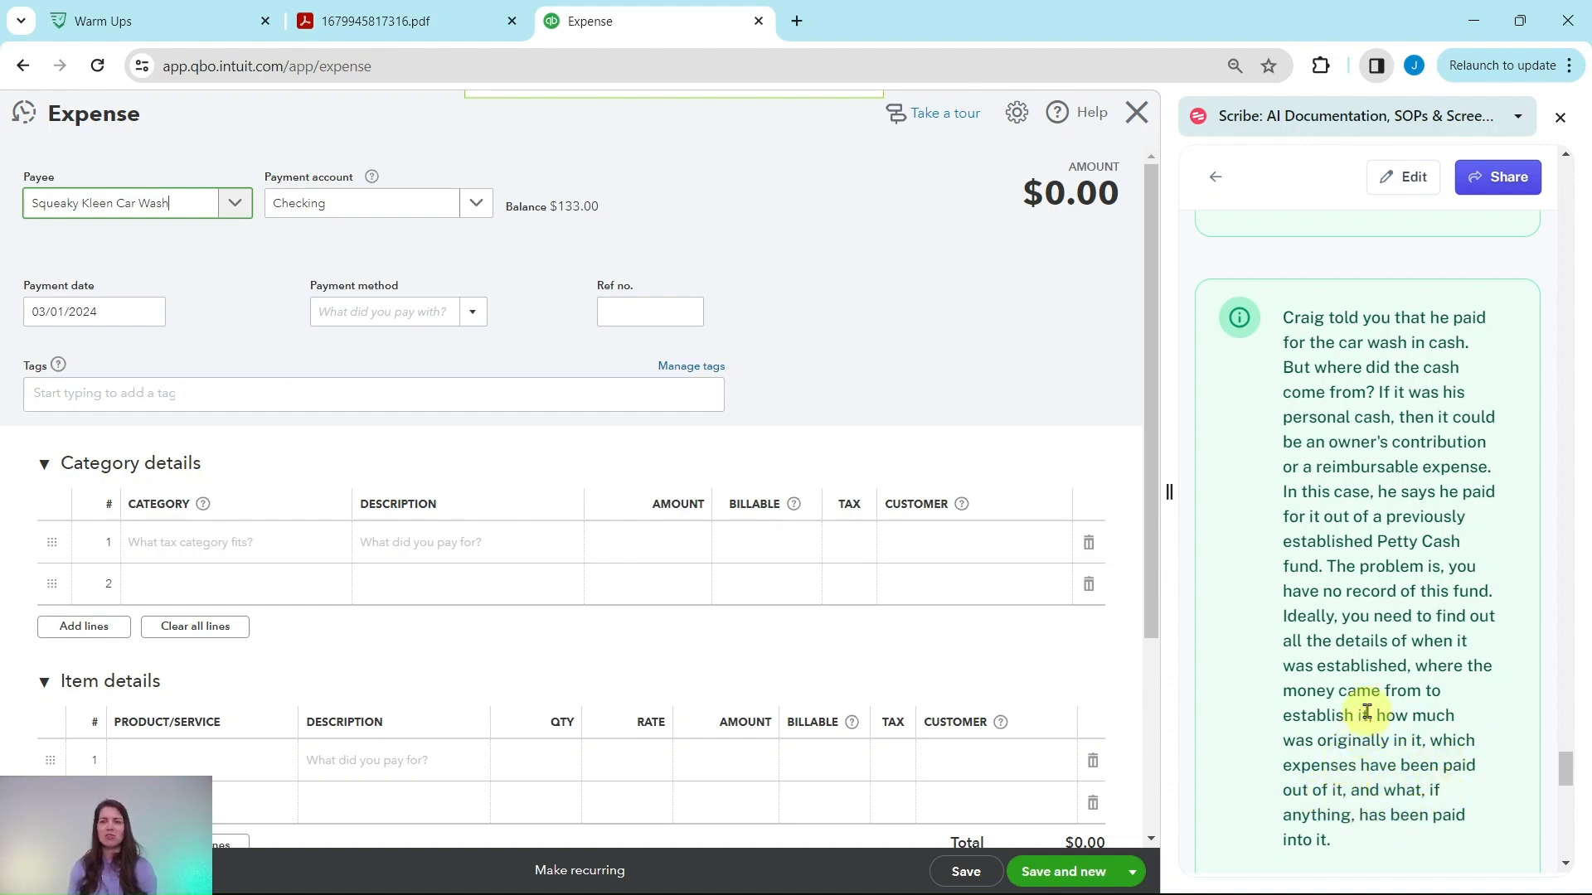
scroll(1367, 712, down, 1)
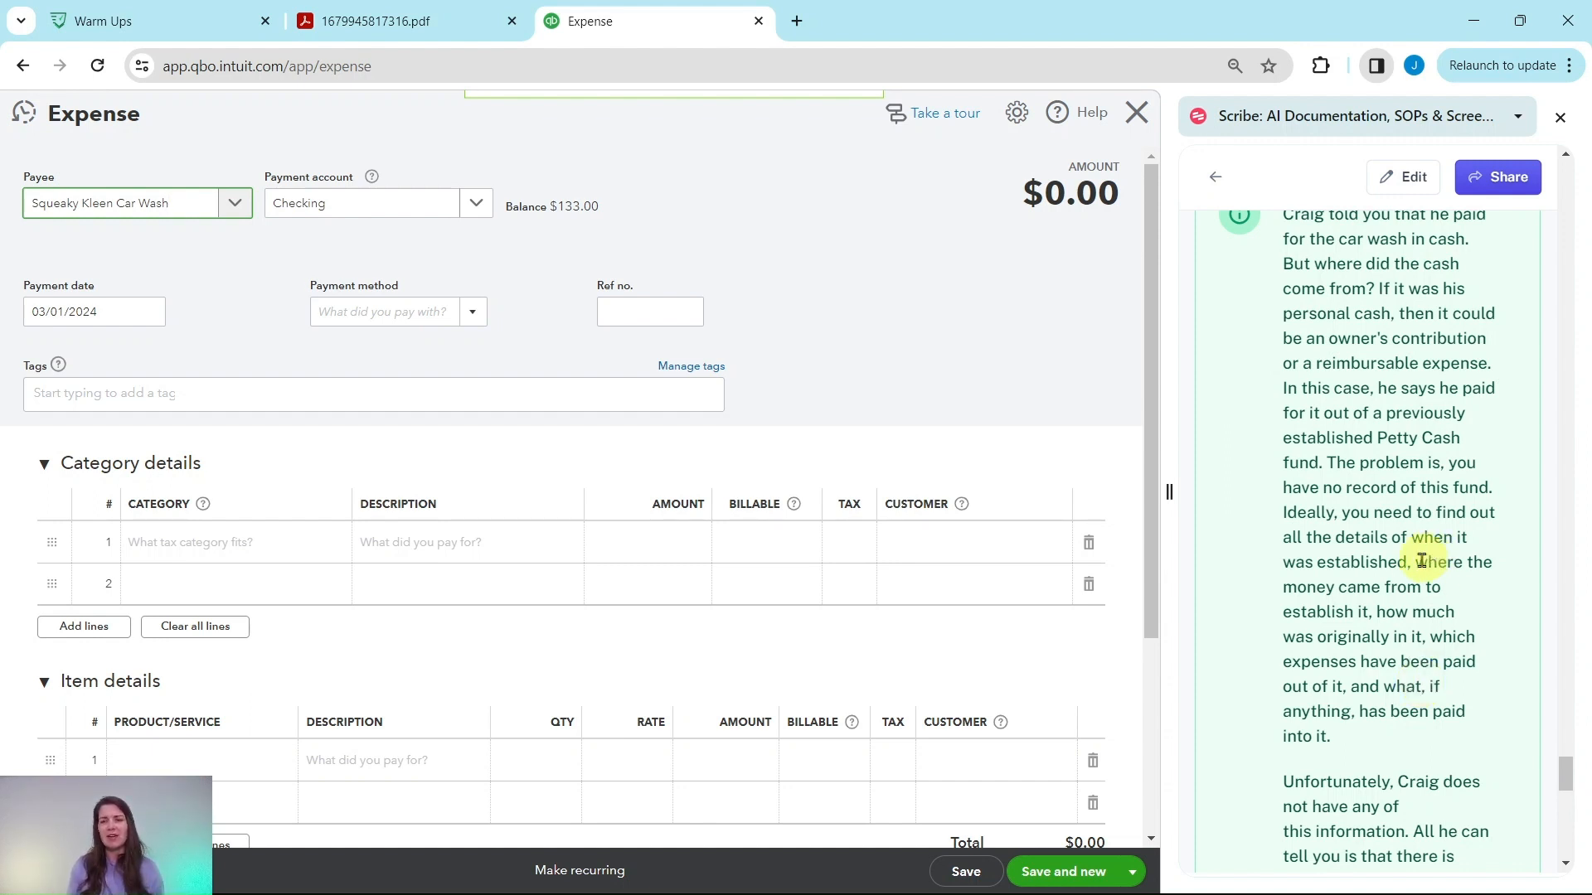
scroll(1421, 558, down, 4)
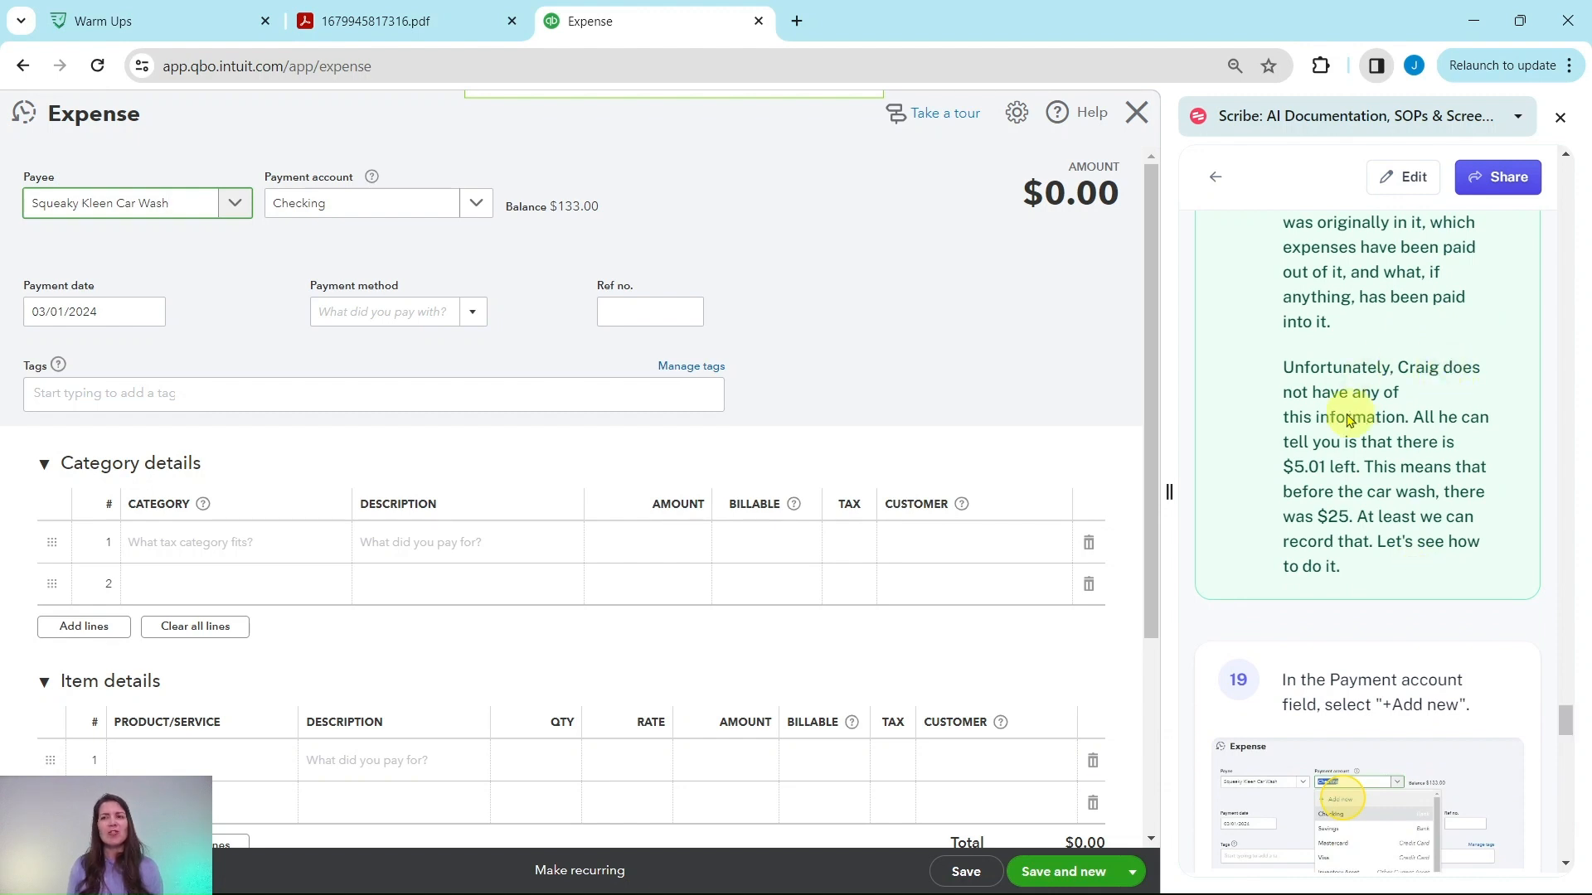
scroll(1397, 431, down, 4)
scroll(1399, 437, up, 2)
scroll(1398, 438, up, 2)
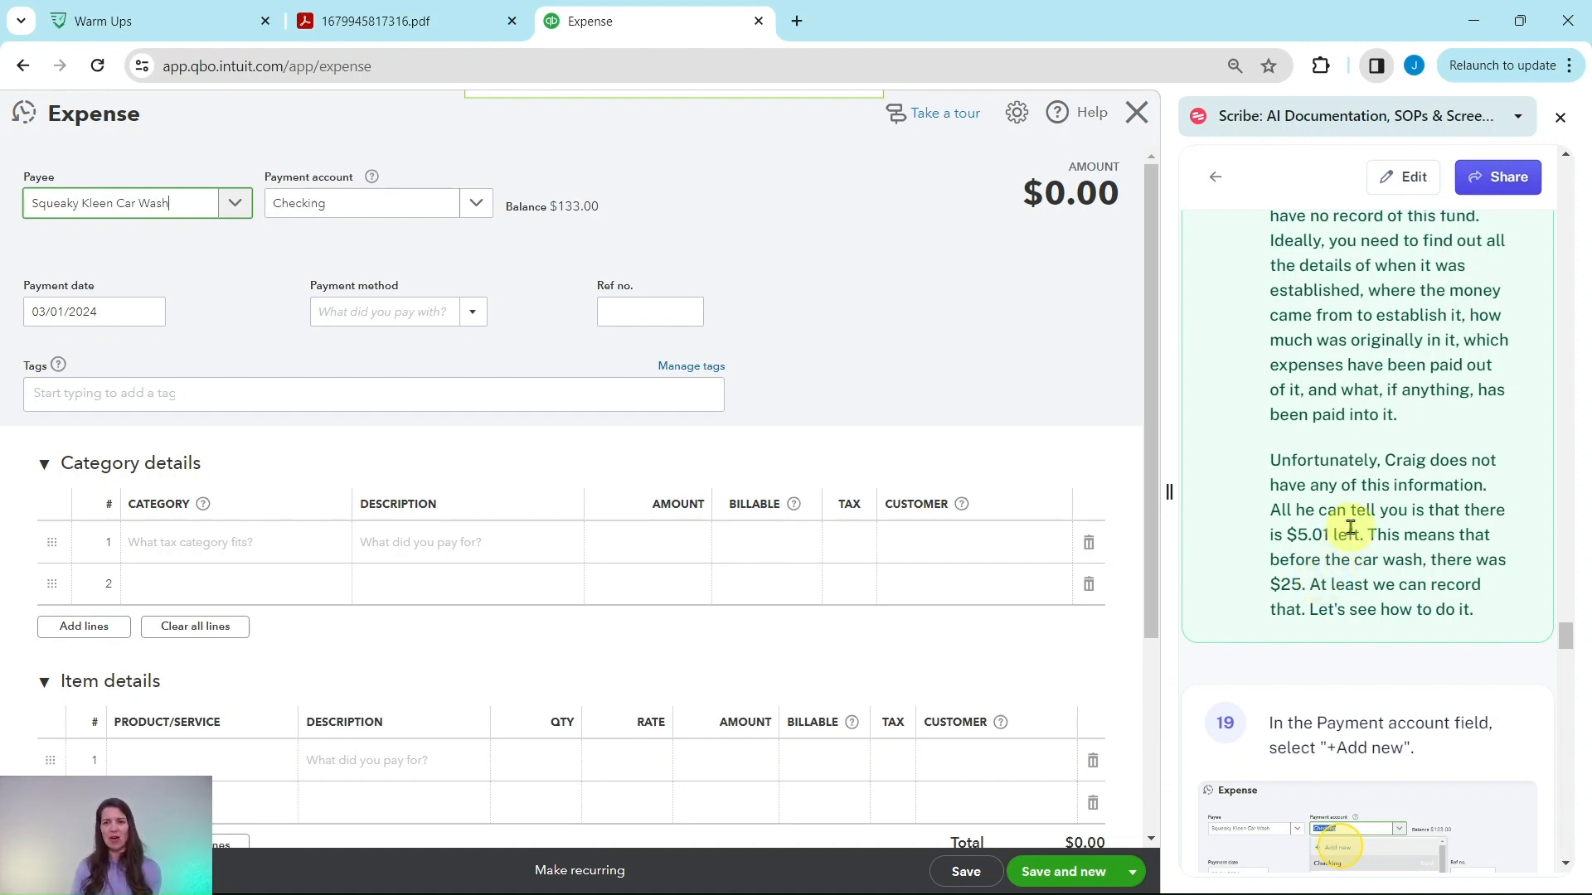
scroll(1350, 527, down, 5)
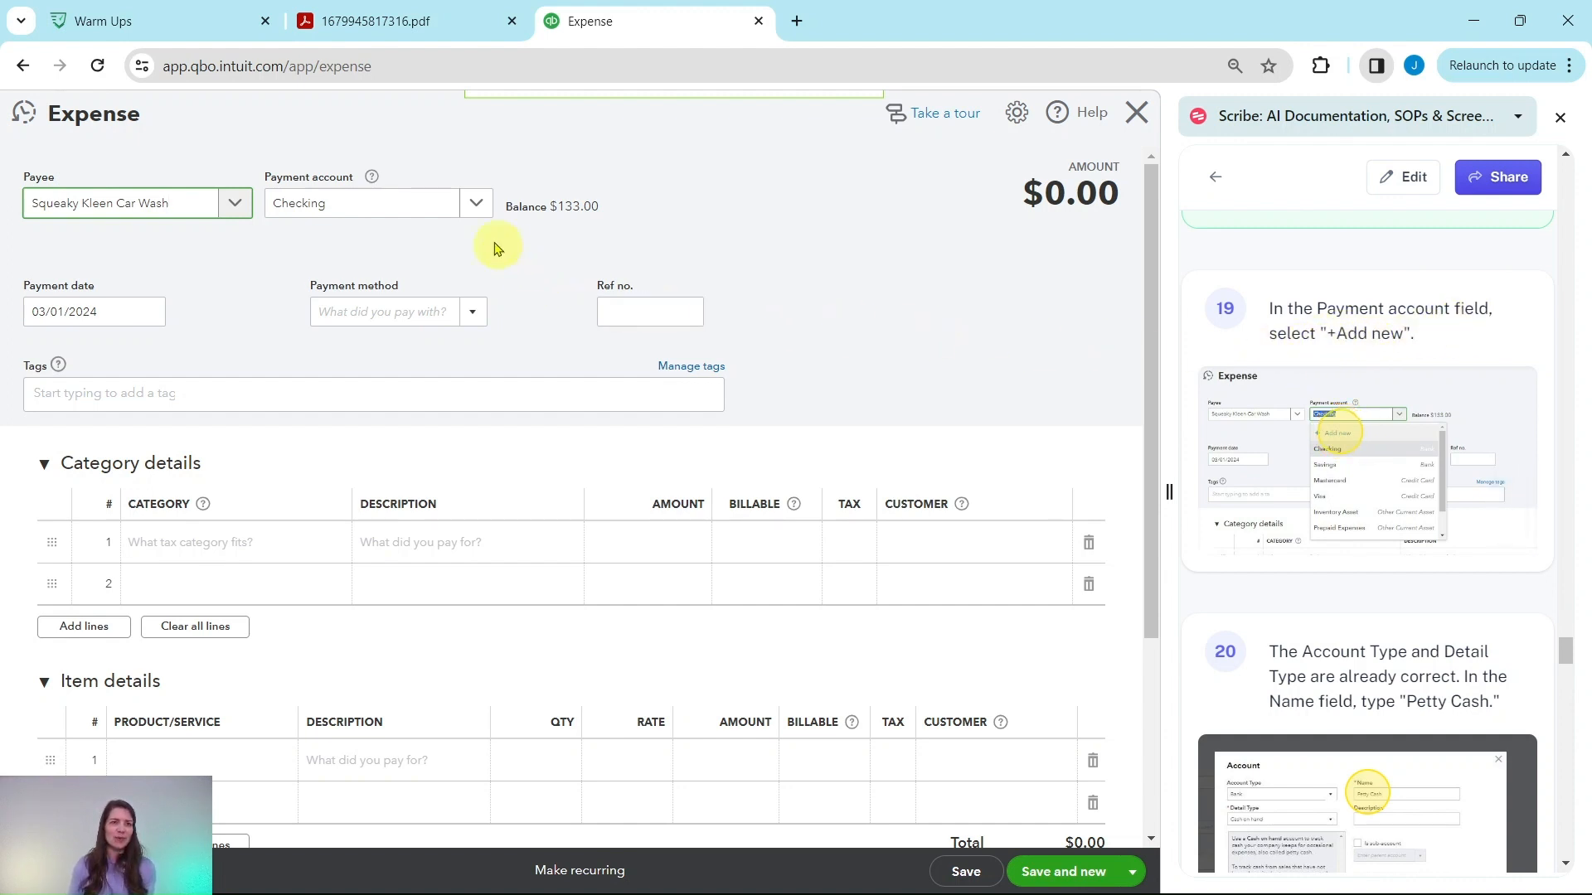
Add a new payment account for the car wash expense and name it Petty Cash, keeping the Bank and Cash on hand types
click(474, 208)
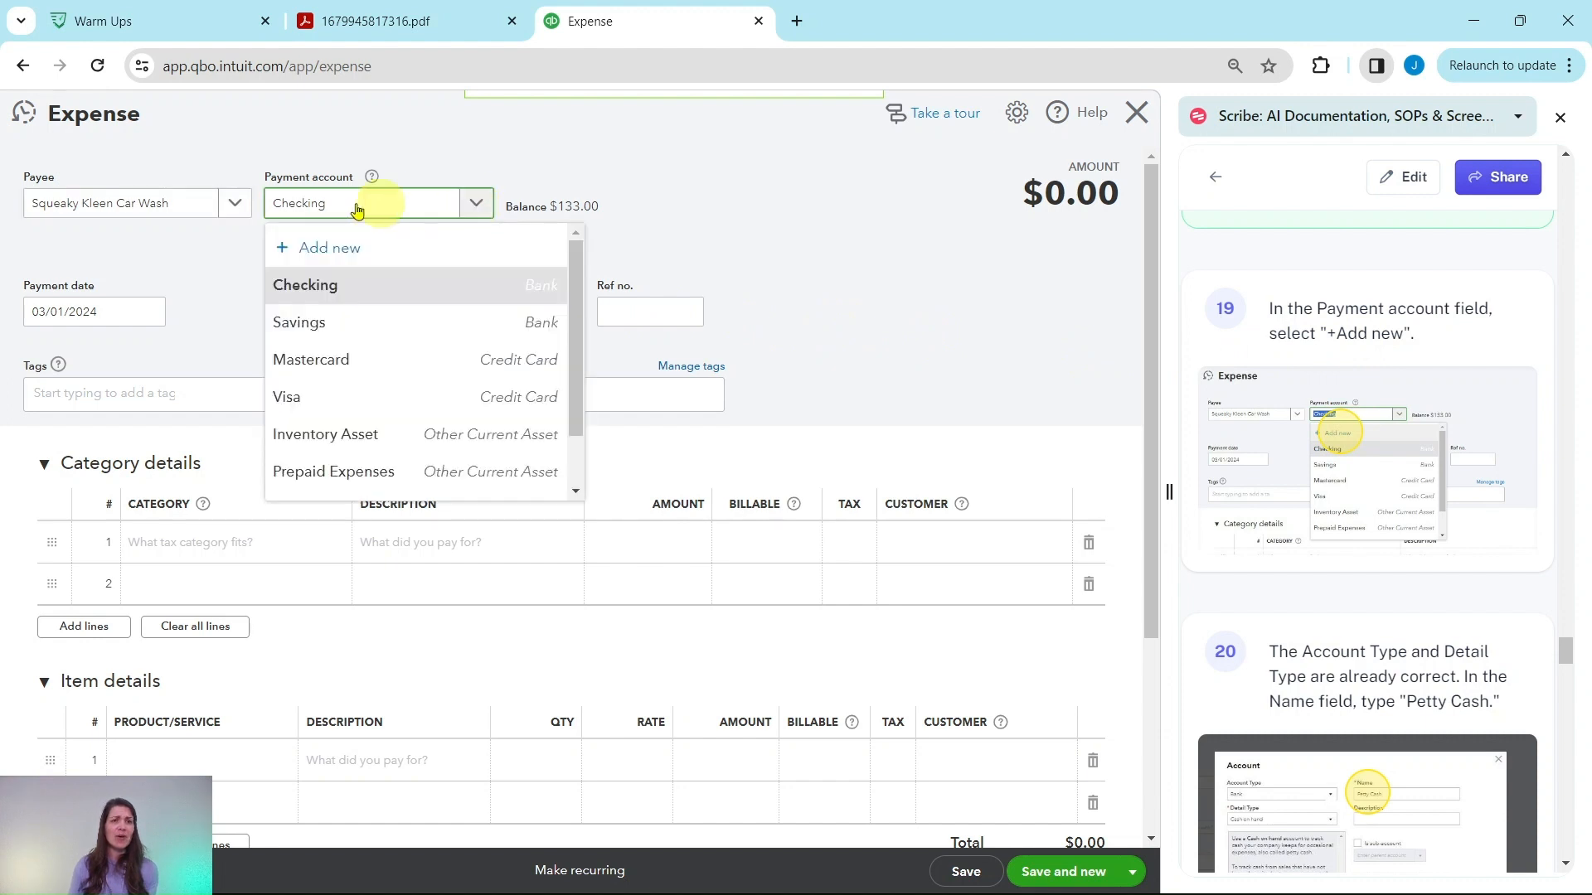
click(318, 249)
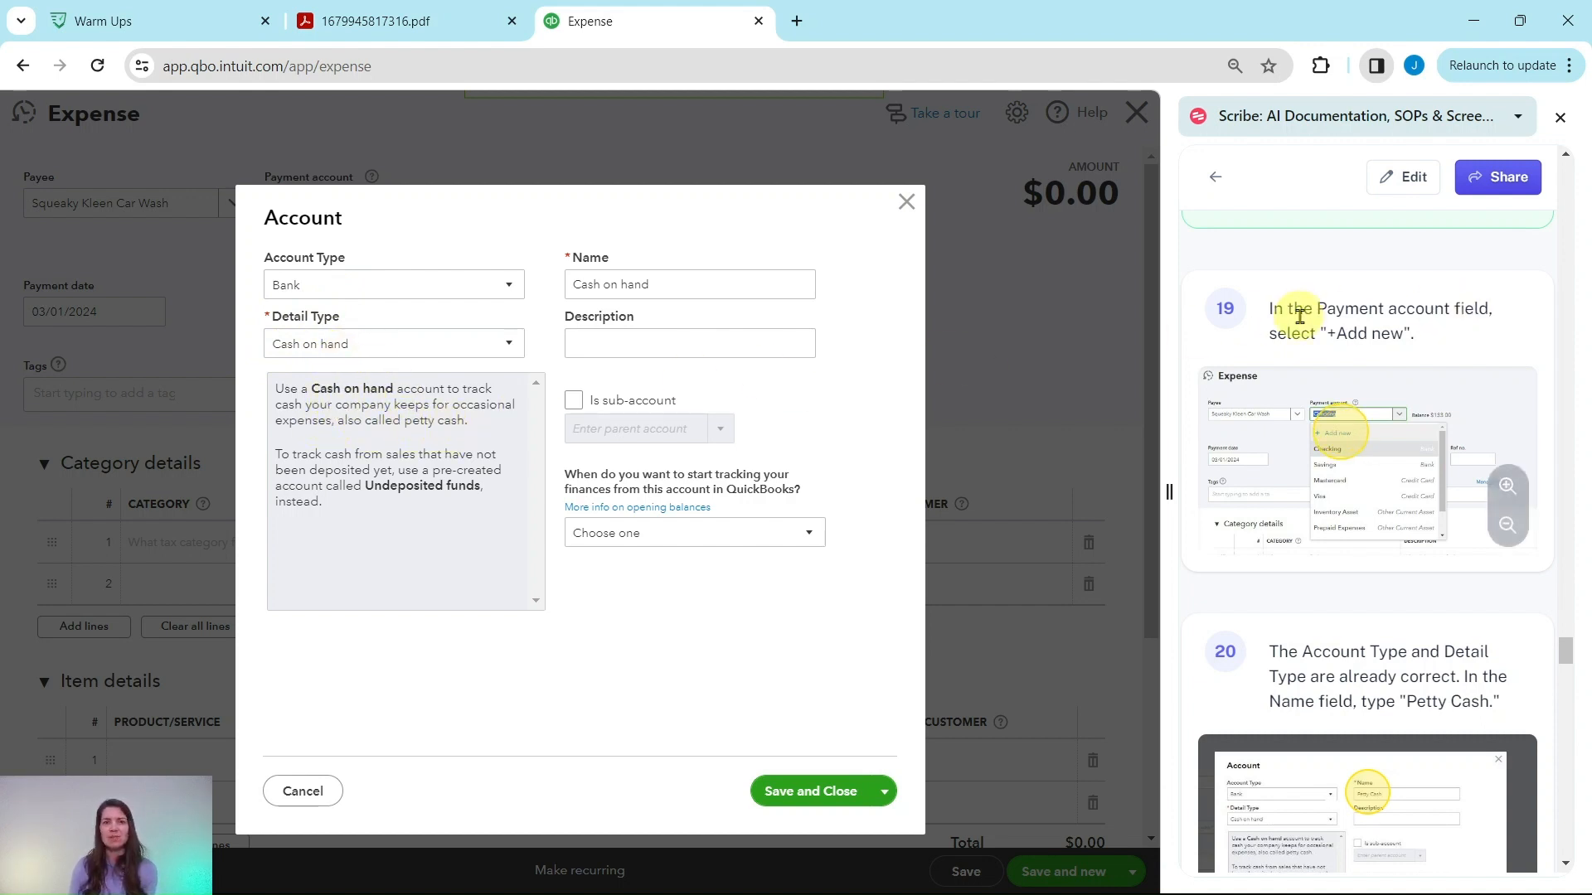
scroll(1302, 319, down, 5)
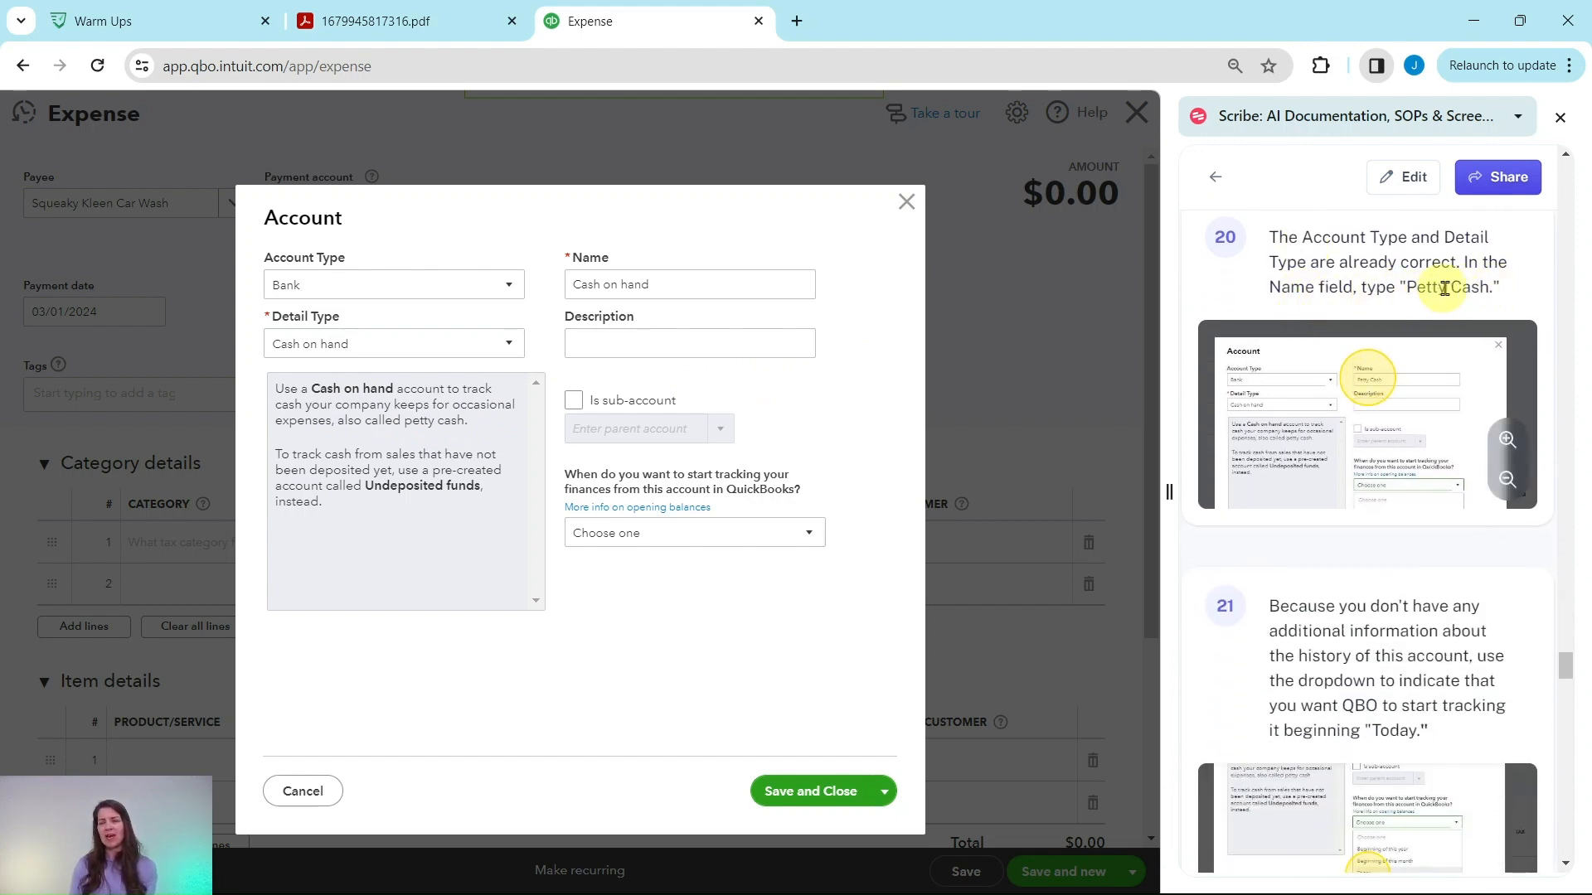
click(686, 287)
drag(685, 288, 564, 291)
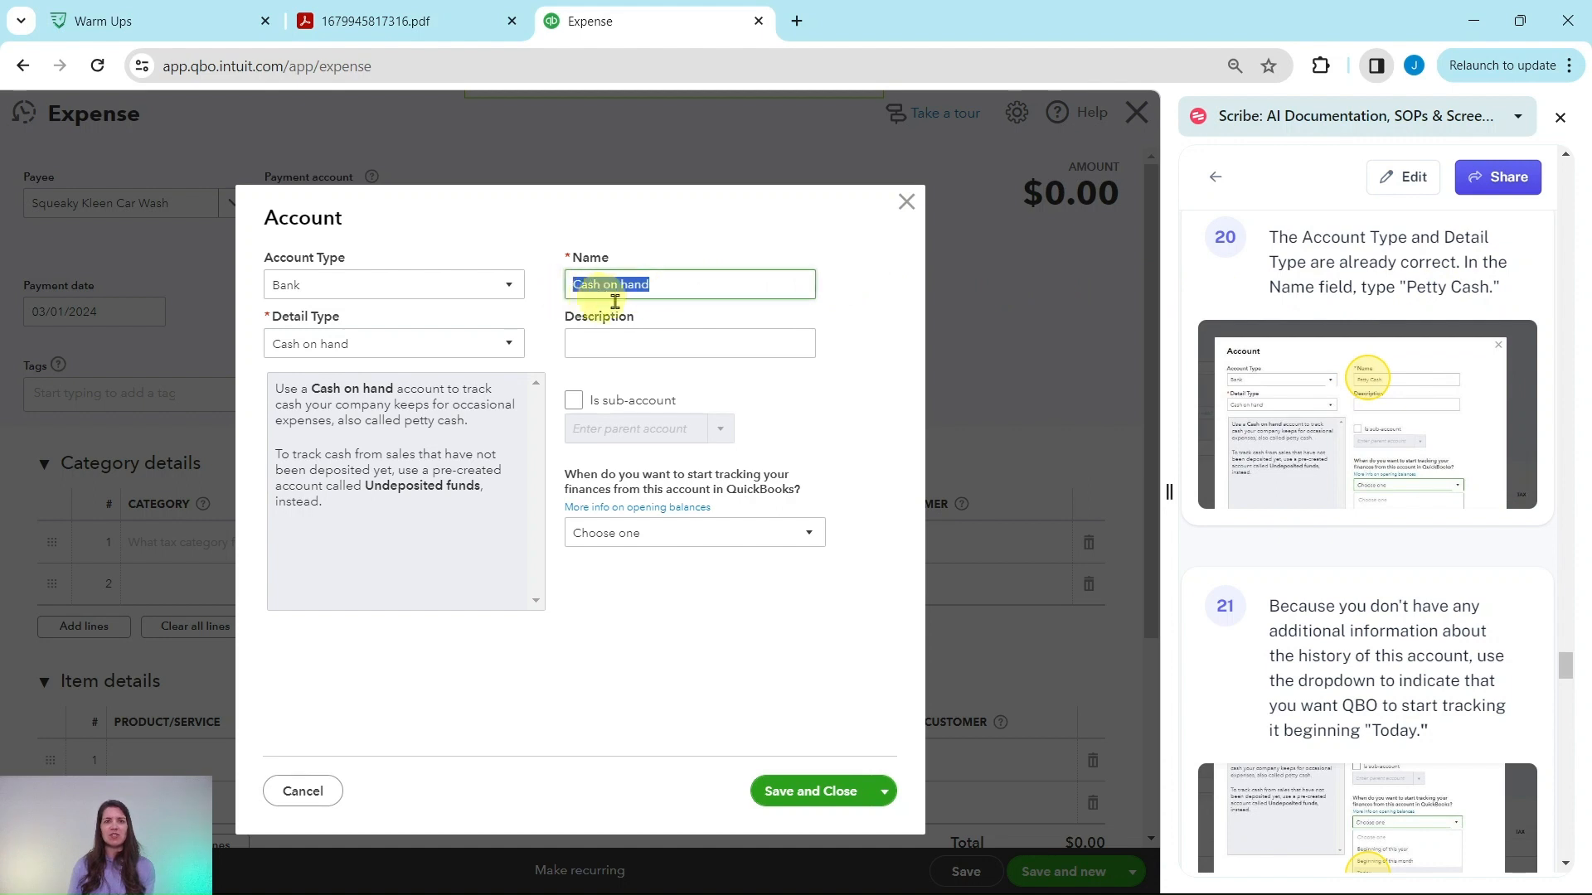
text(Petty Cash)
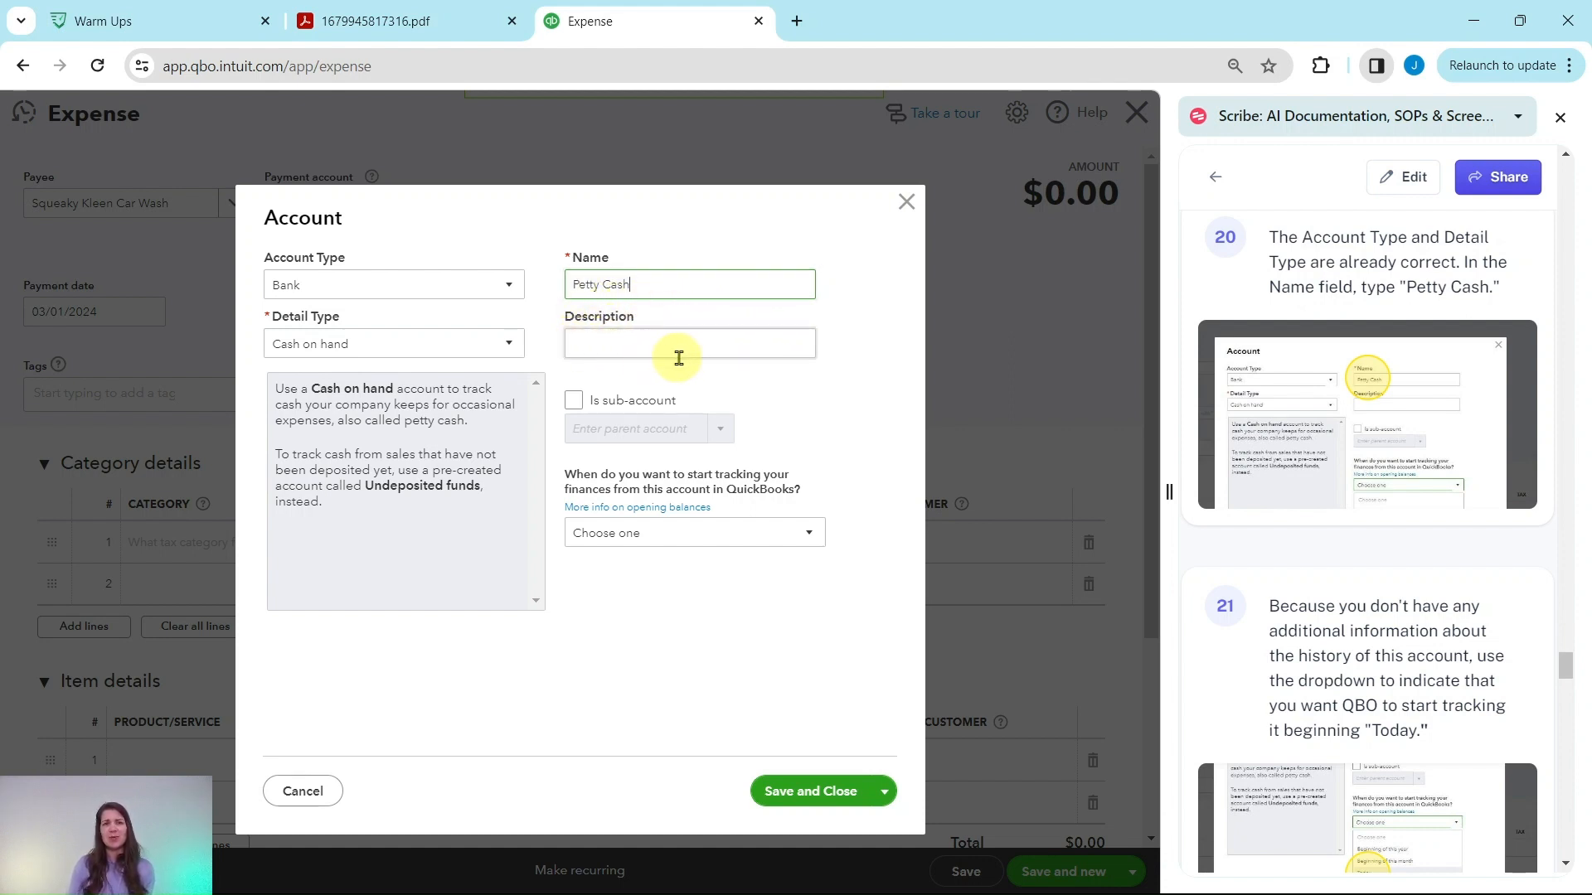
Start tracking the Petty Cash account from Today with an opening balance of 25, then save and close the account
scroll(1326, 464, down, 3)
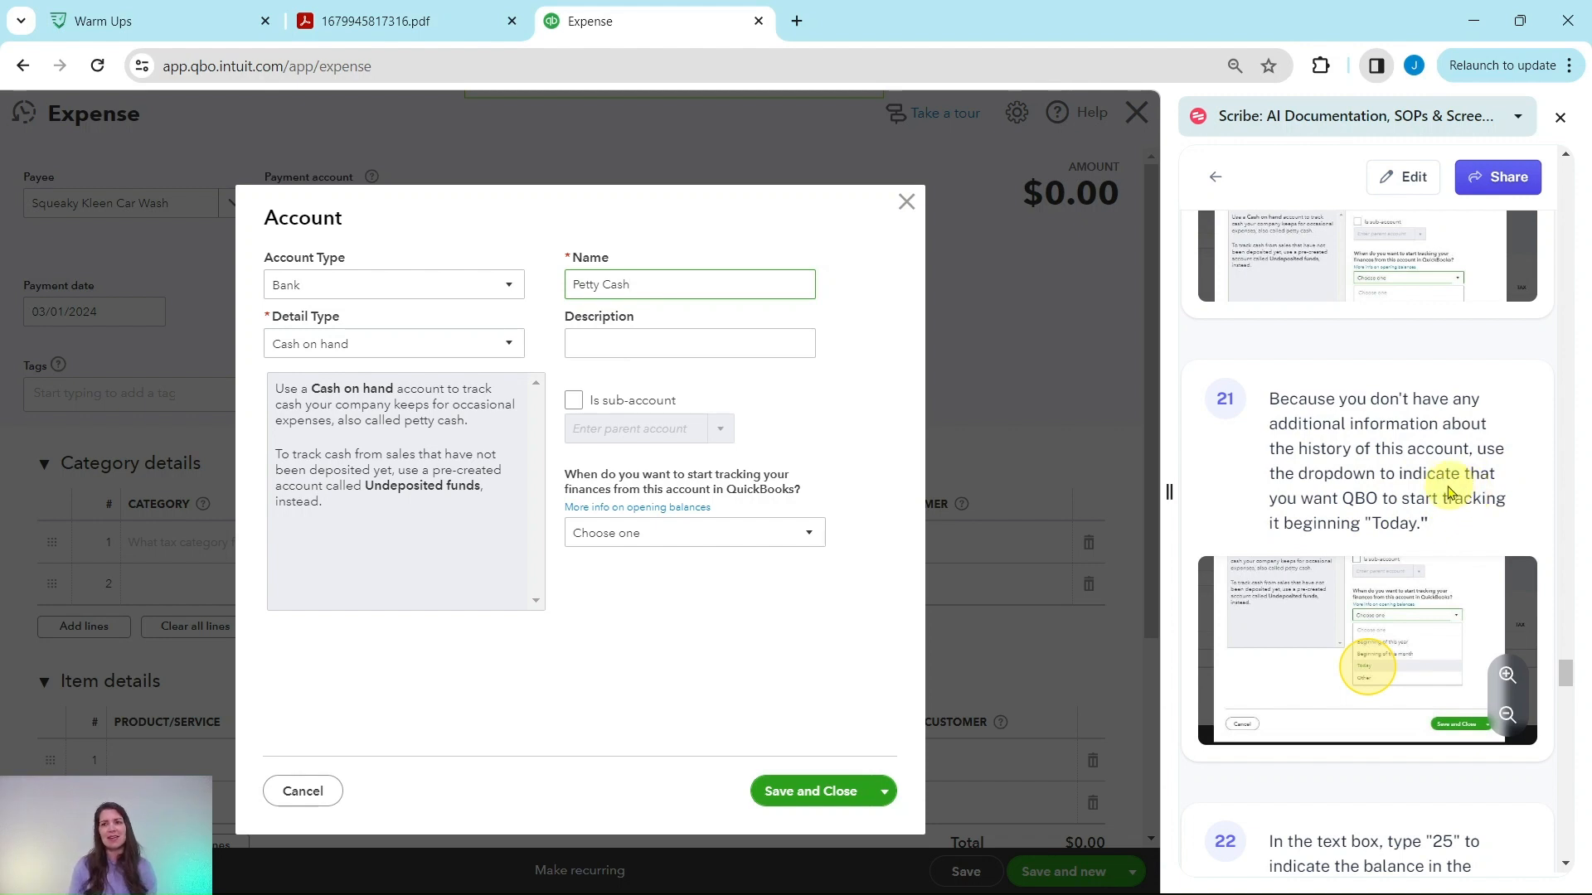
click(808, 535)
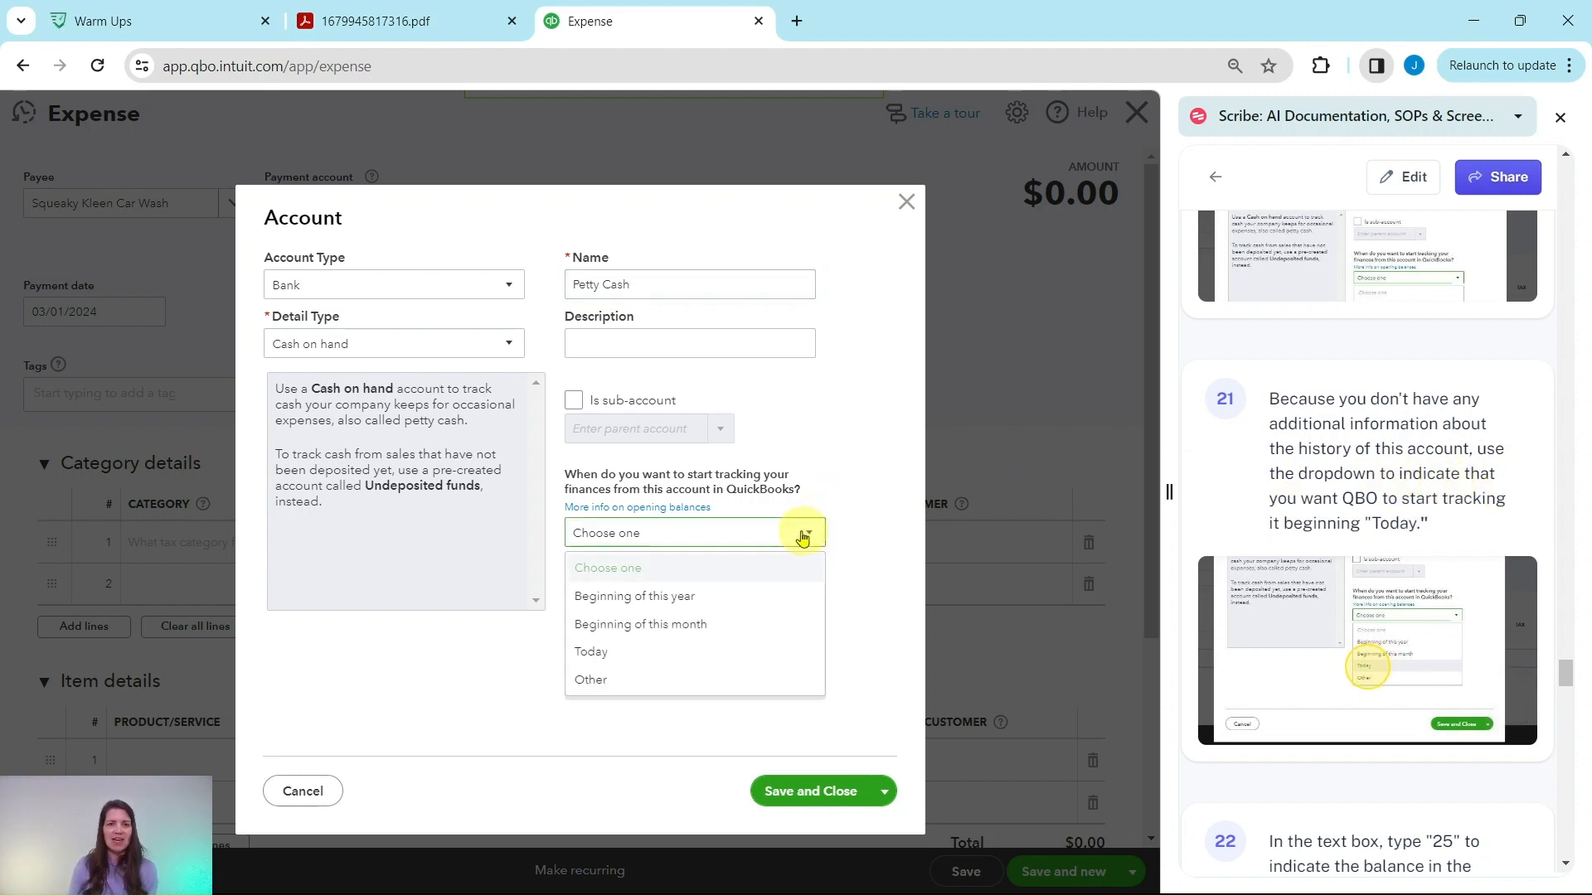
click(594, 652)
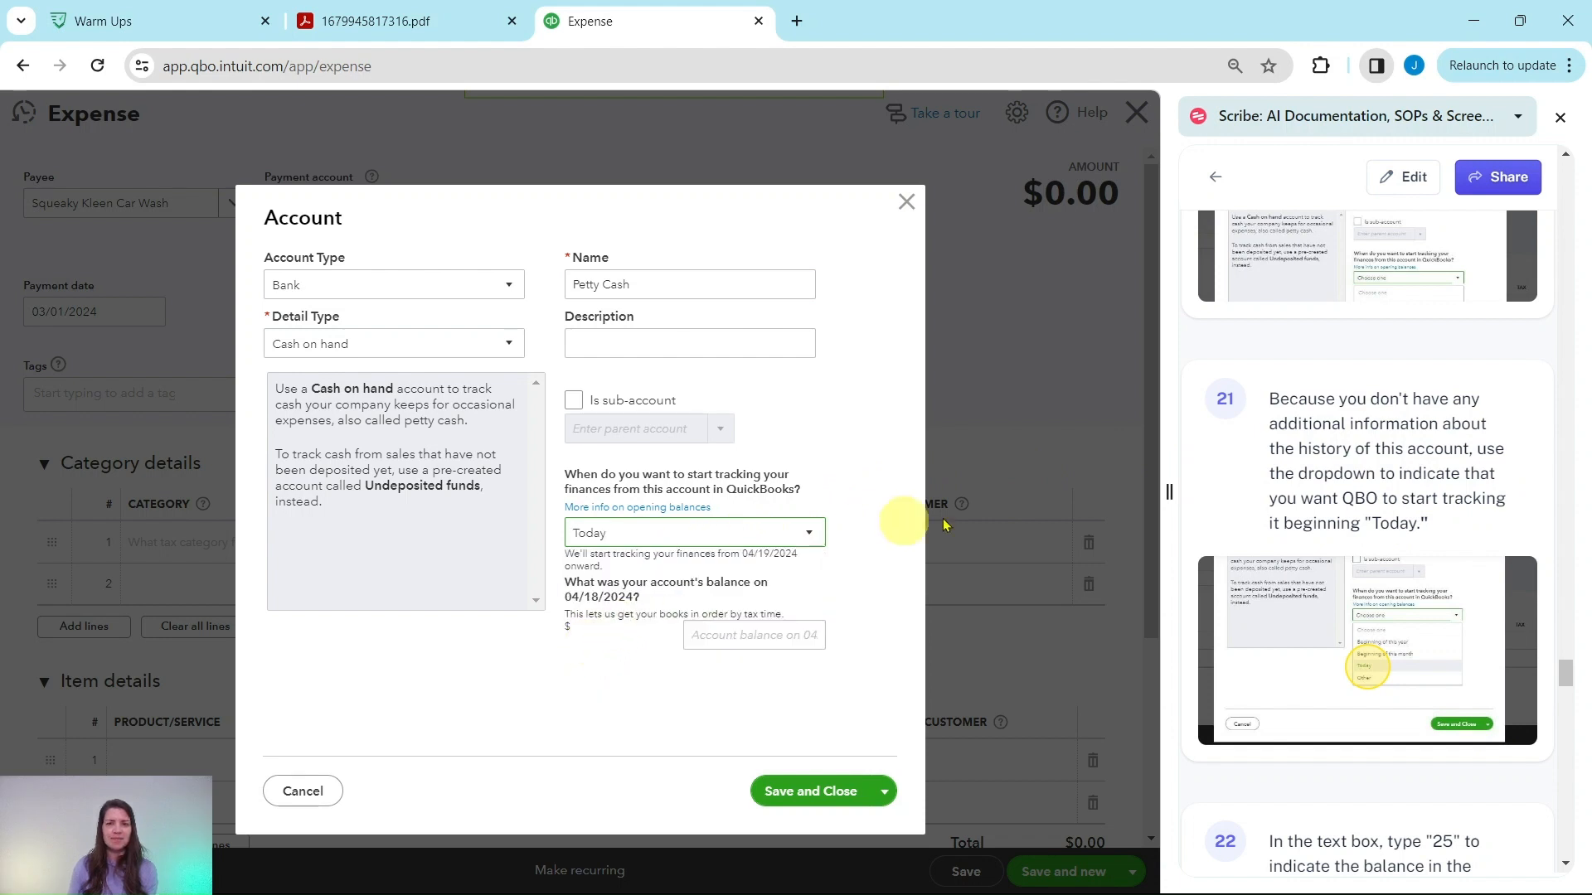
scroll(1326, 498, down, 6)
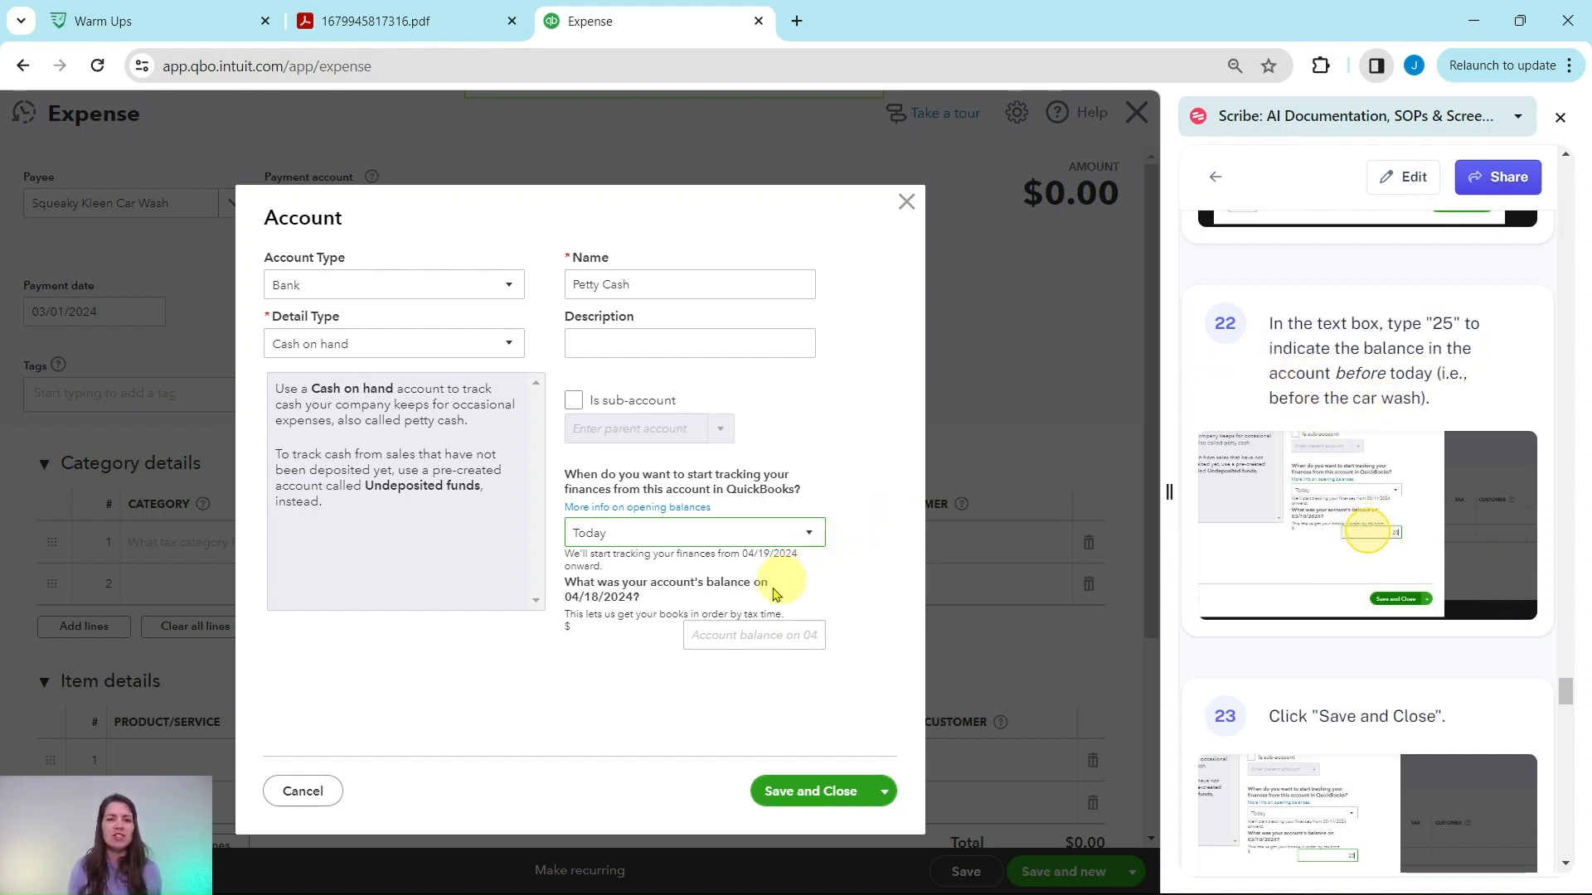
click(736, 635)
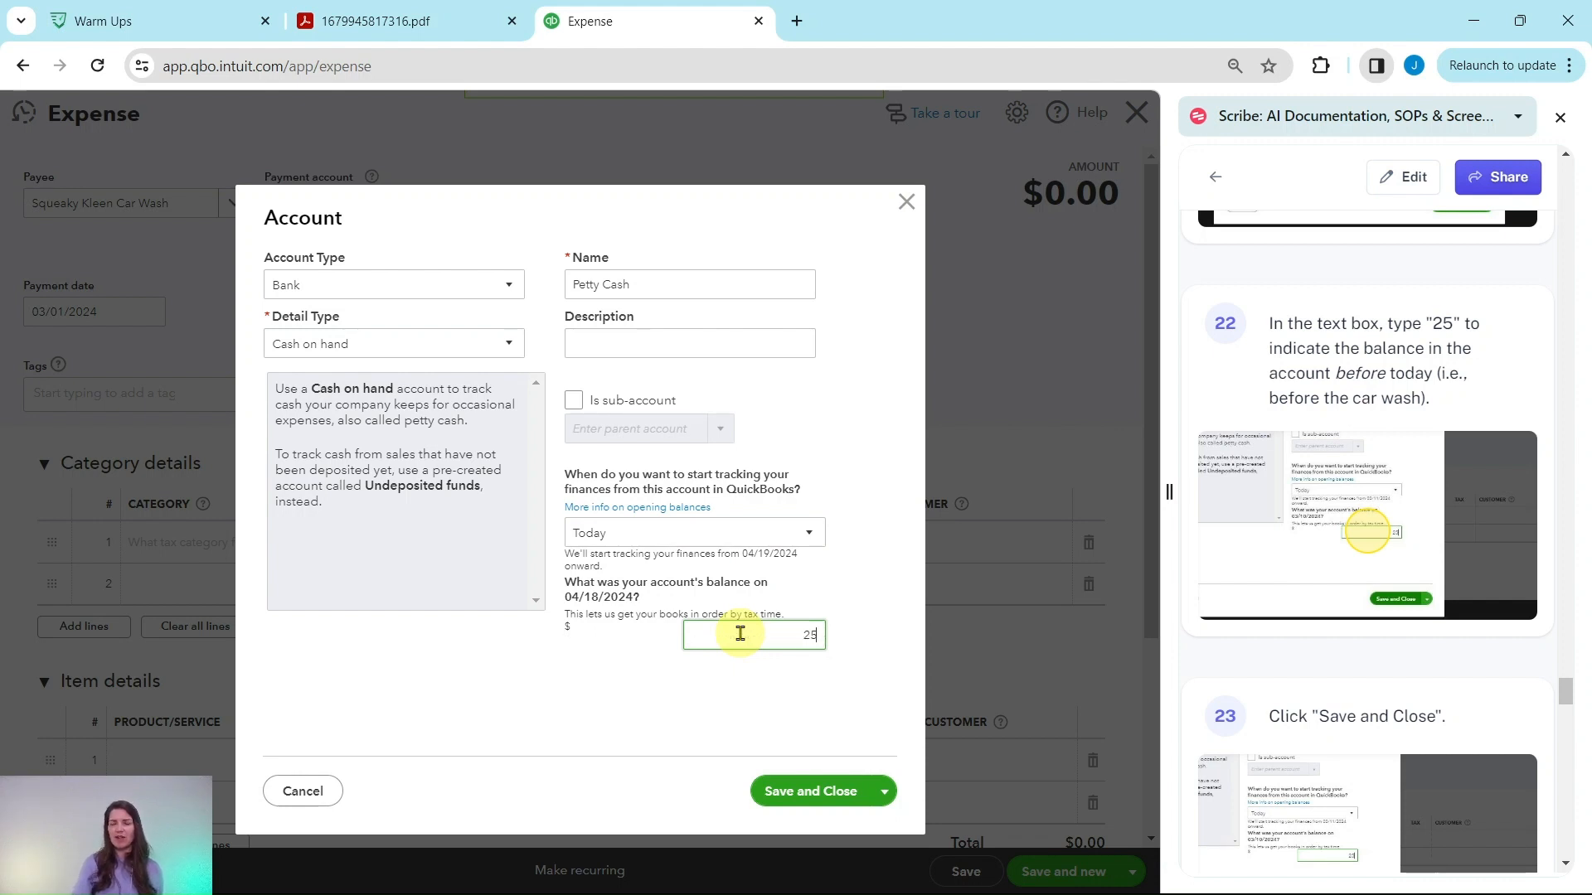
click(812, 793)
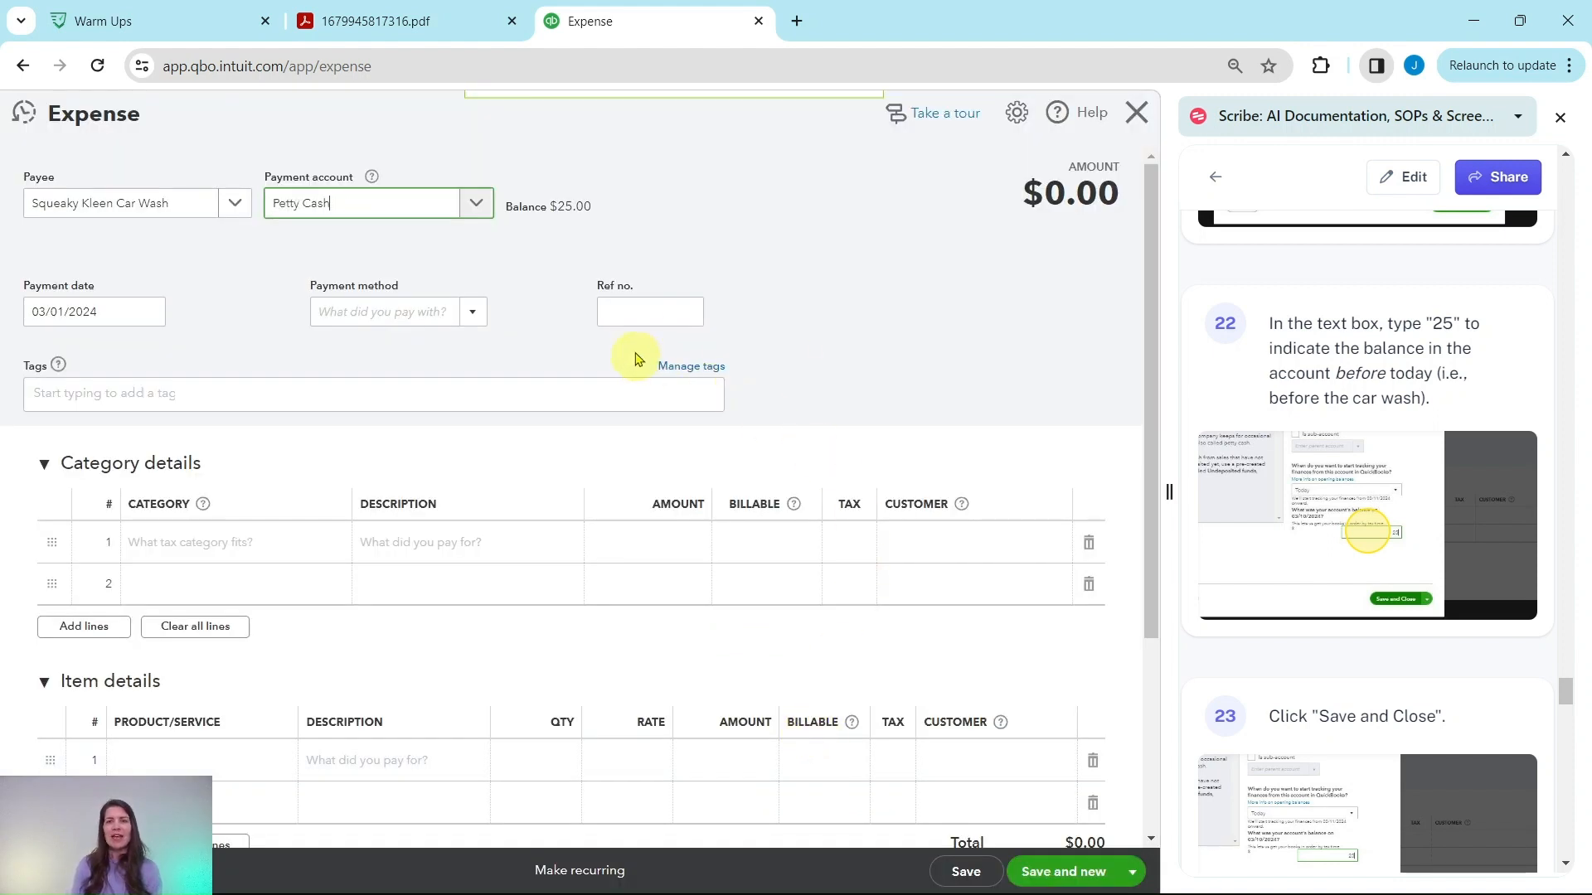
Assign the first category line of the car wash expense to the Automobile expense account, following the guide
scroll(1318, 431, down, 5)
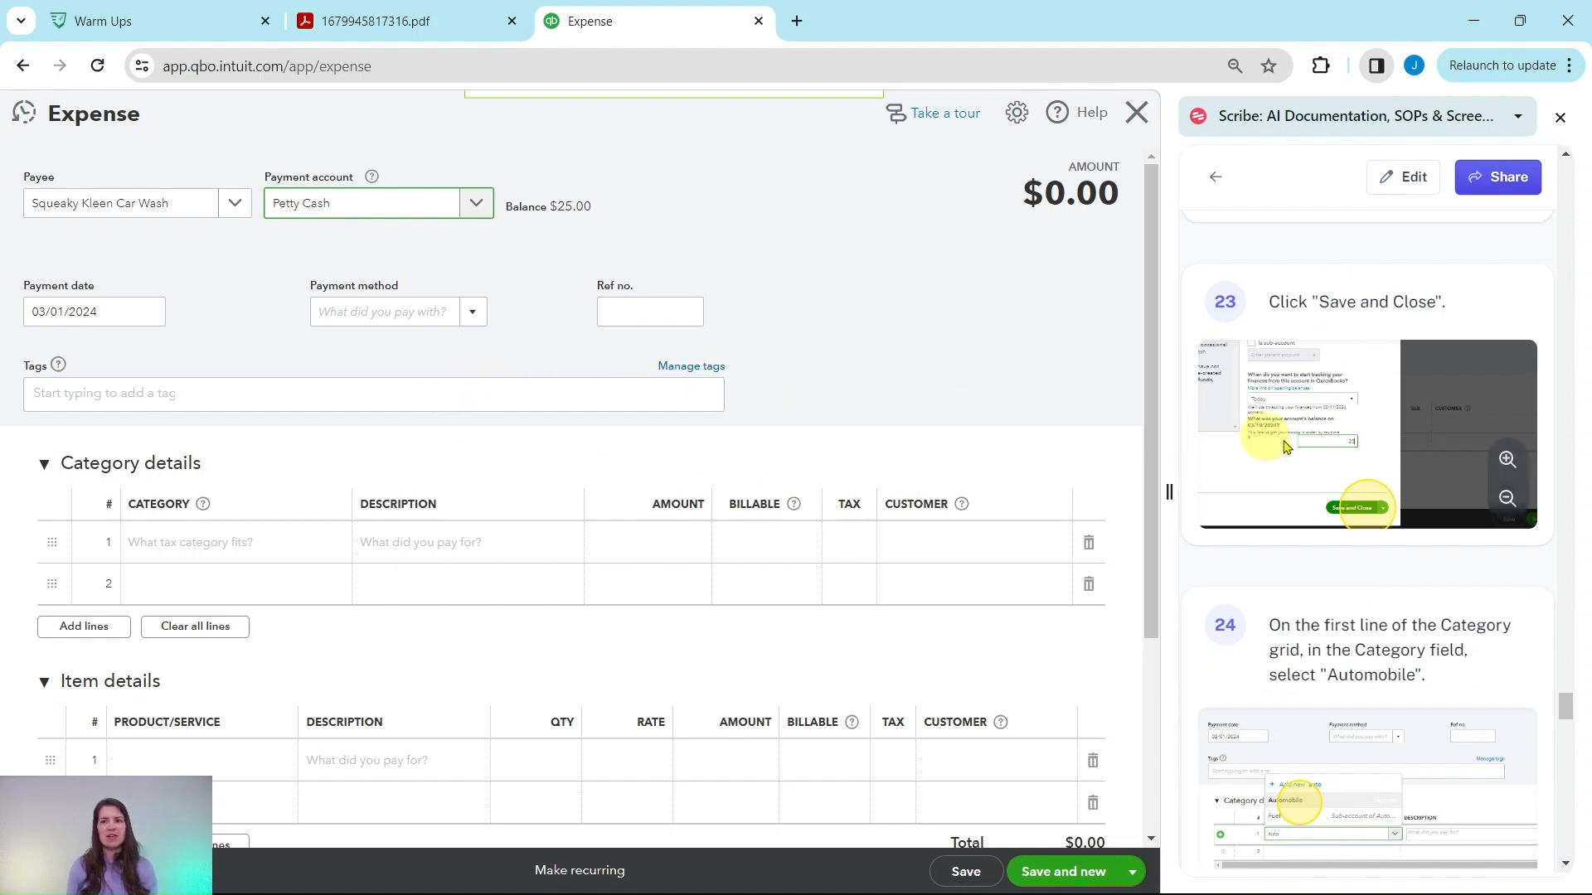
scroll(1381, 459, down, 3)
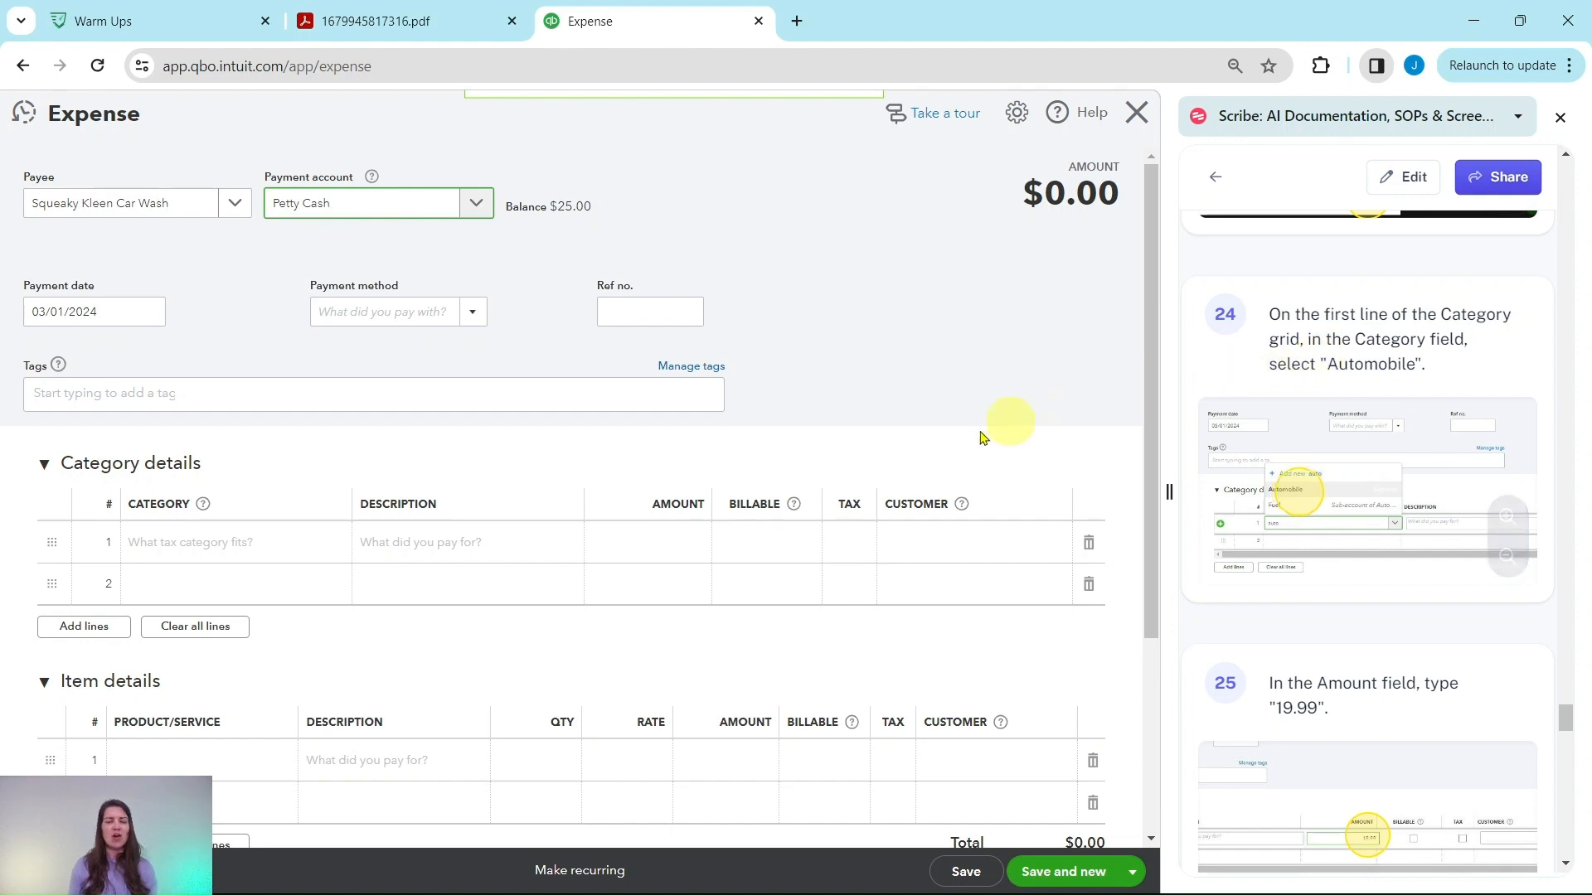
click(221, 541)
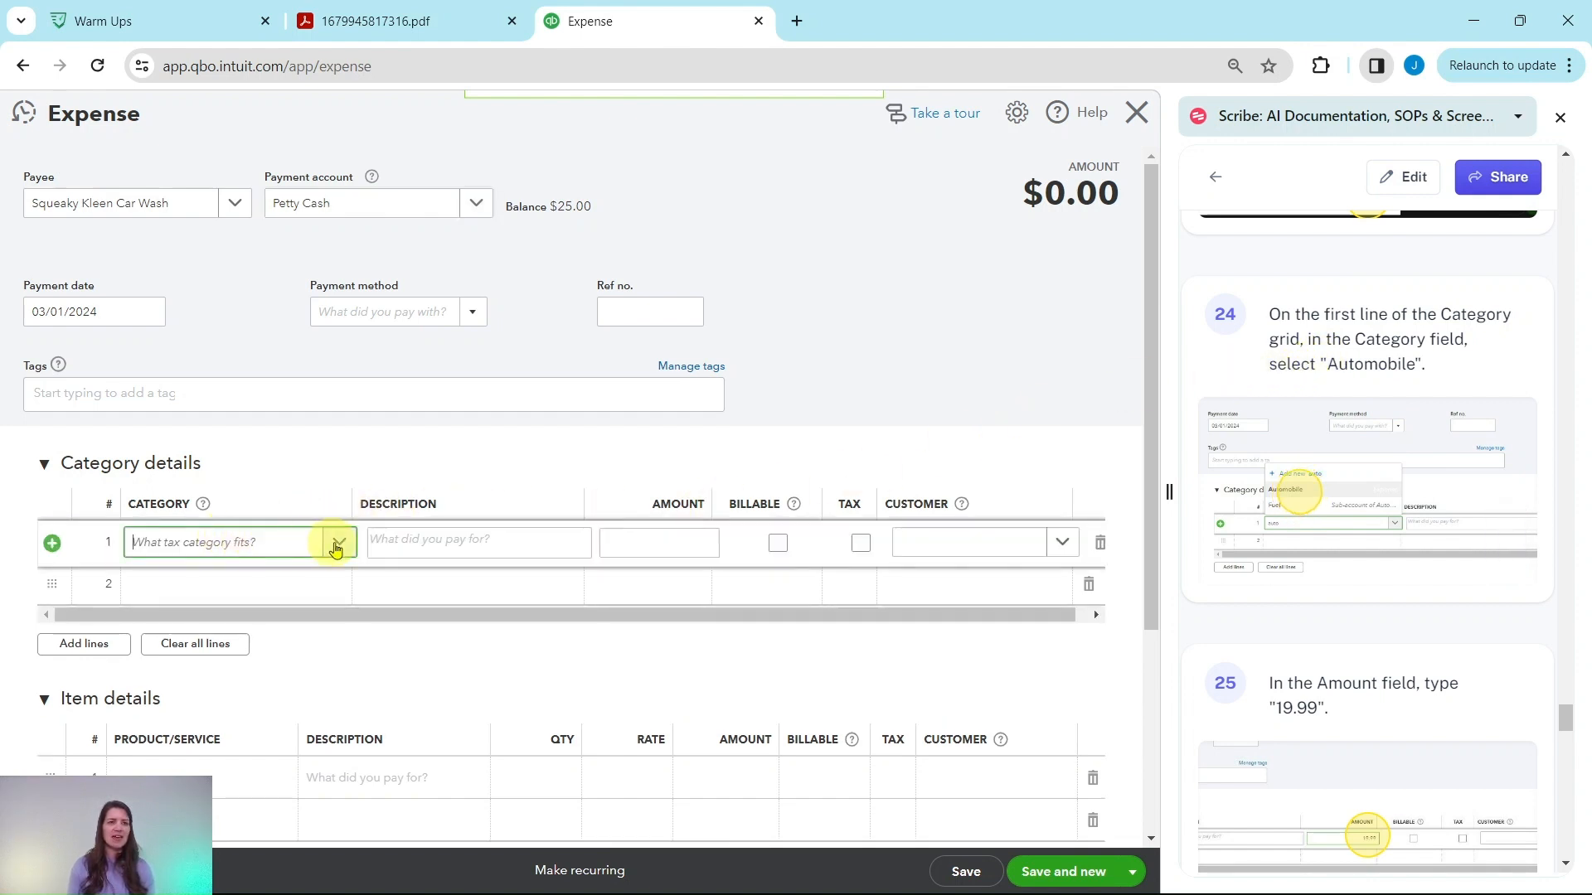
click(339, 545)
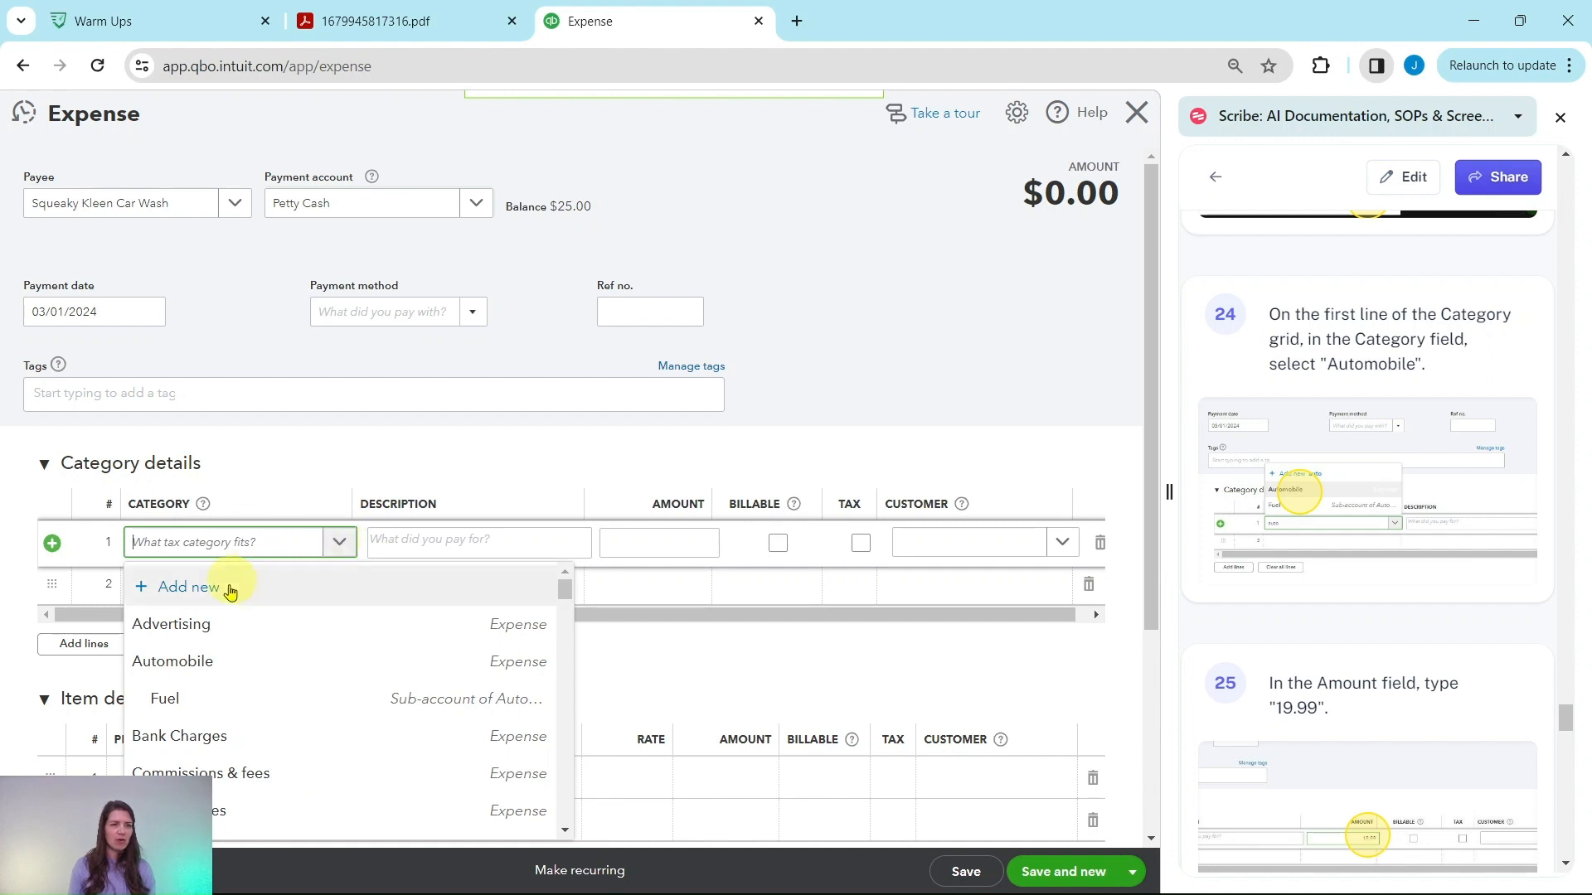
scroll(245, 647, down, 1)
scroll(255, 617, up, 1)
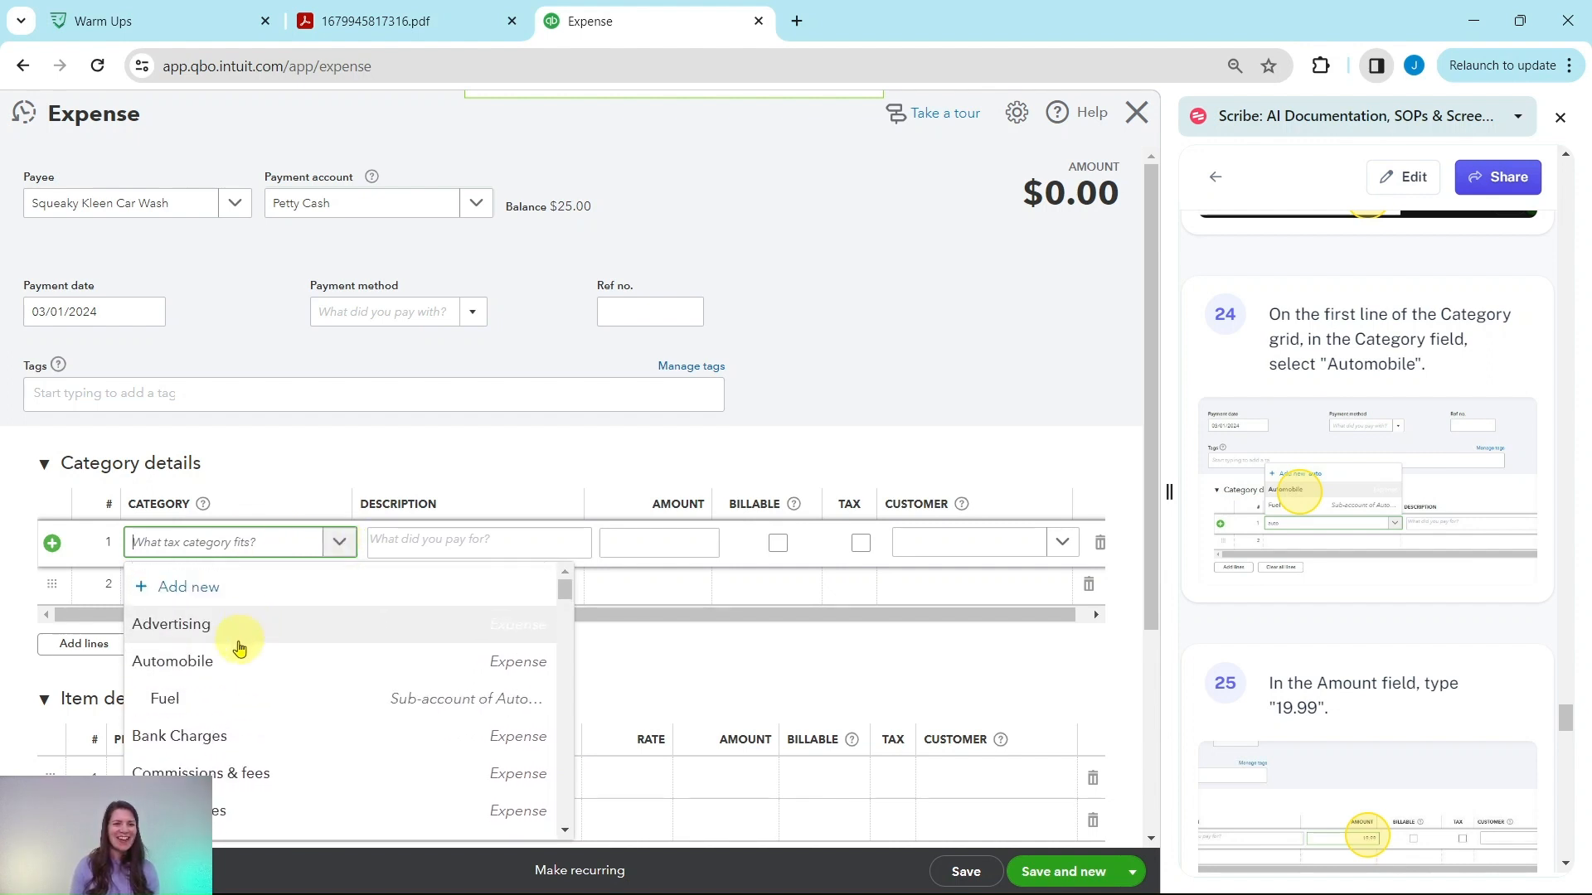
scroll(721, 643, down, 1)
click(186, 567)
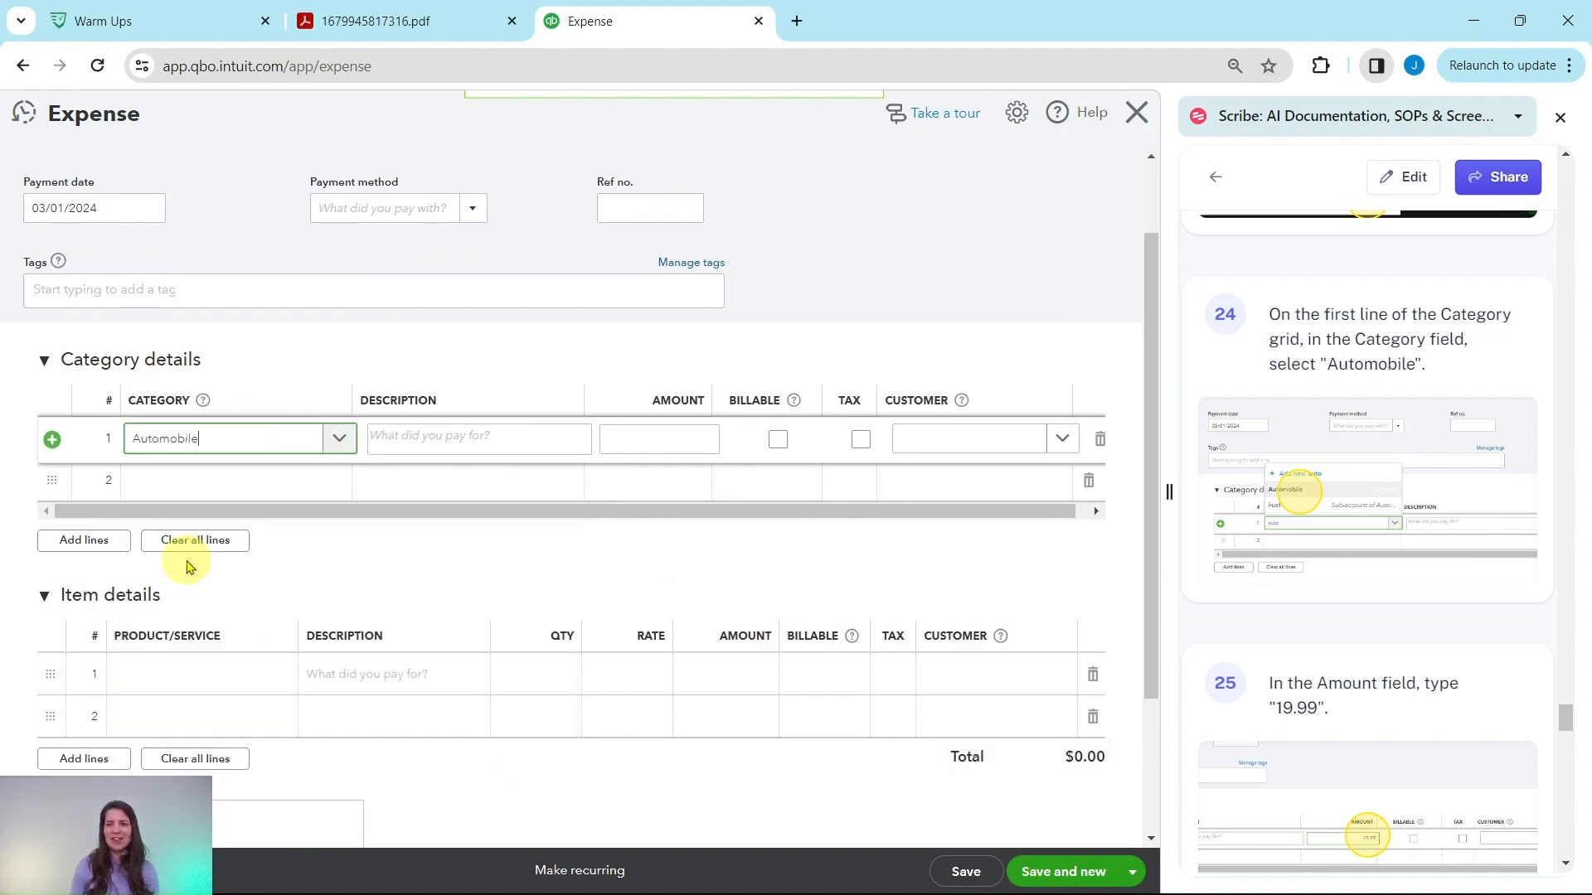
scroll(1369, 626, down, 1)
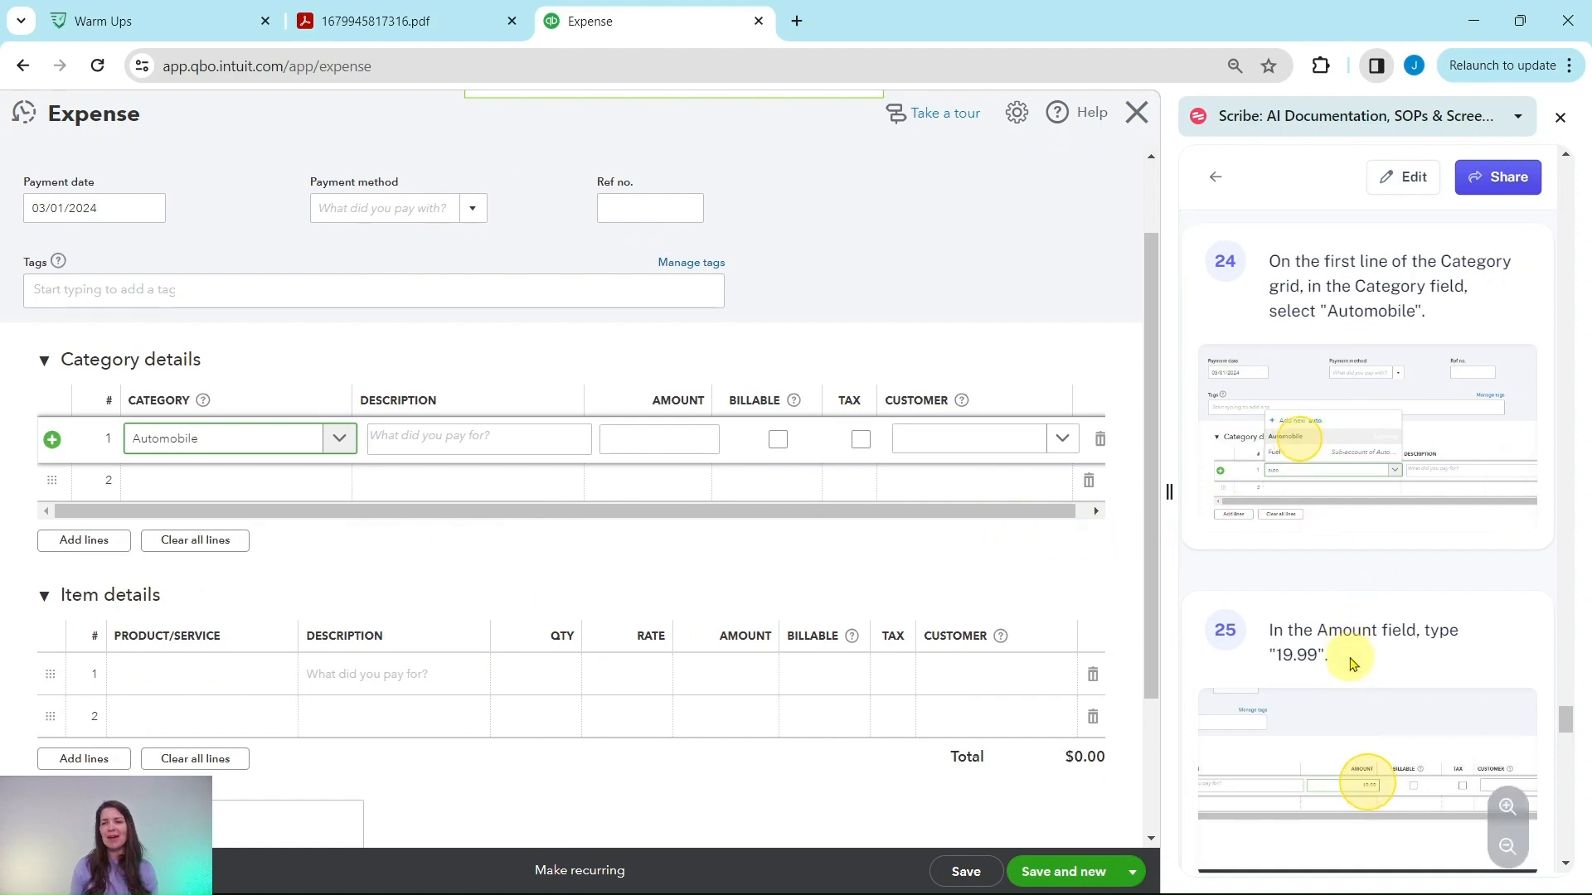
Set the Automobile line's amount to 19.99 from the car wash receipt, then save and close the expense
click(407, 21)
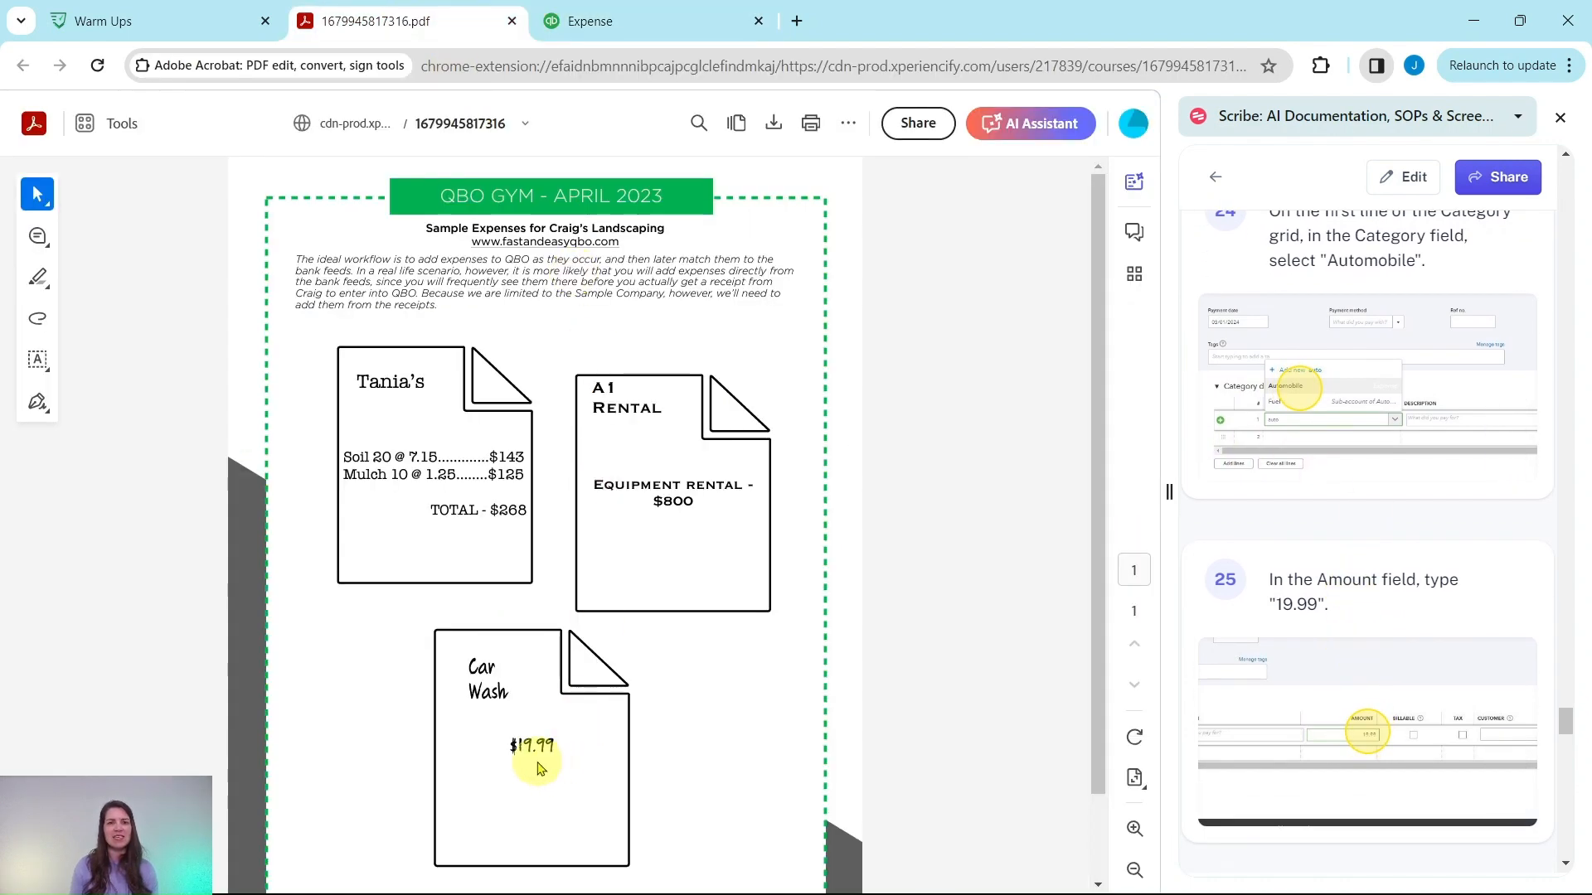
click(595, 20)
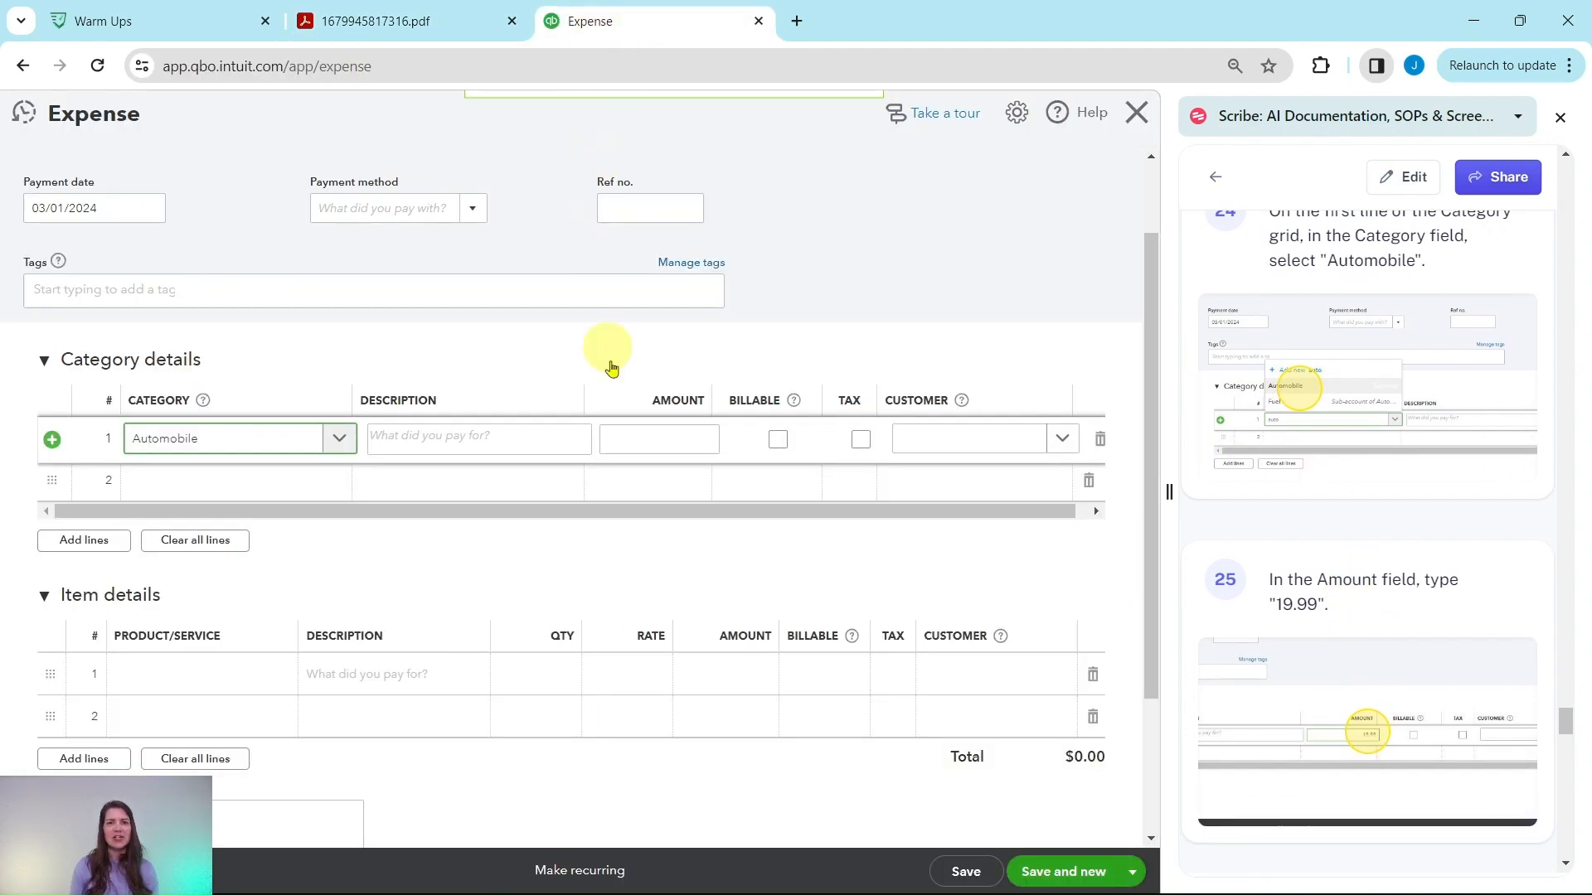
click(679, 448)
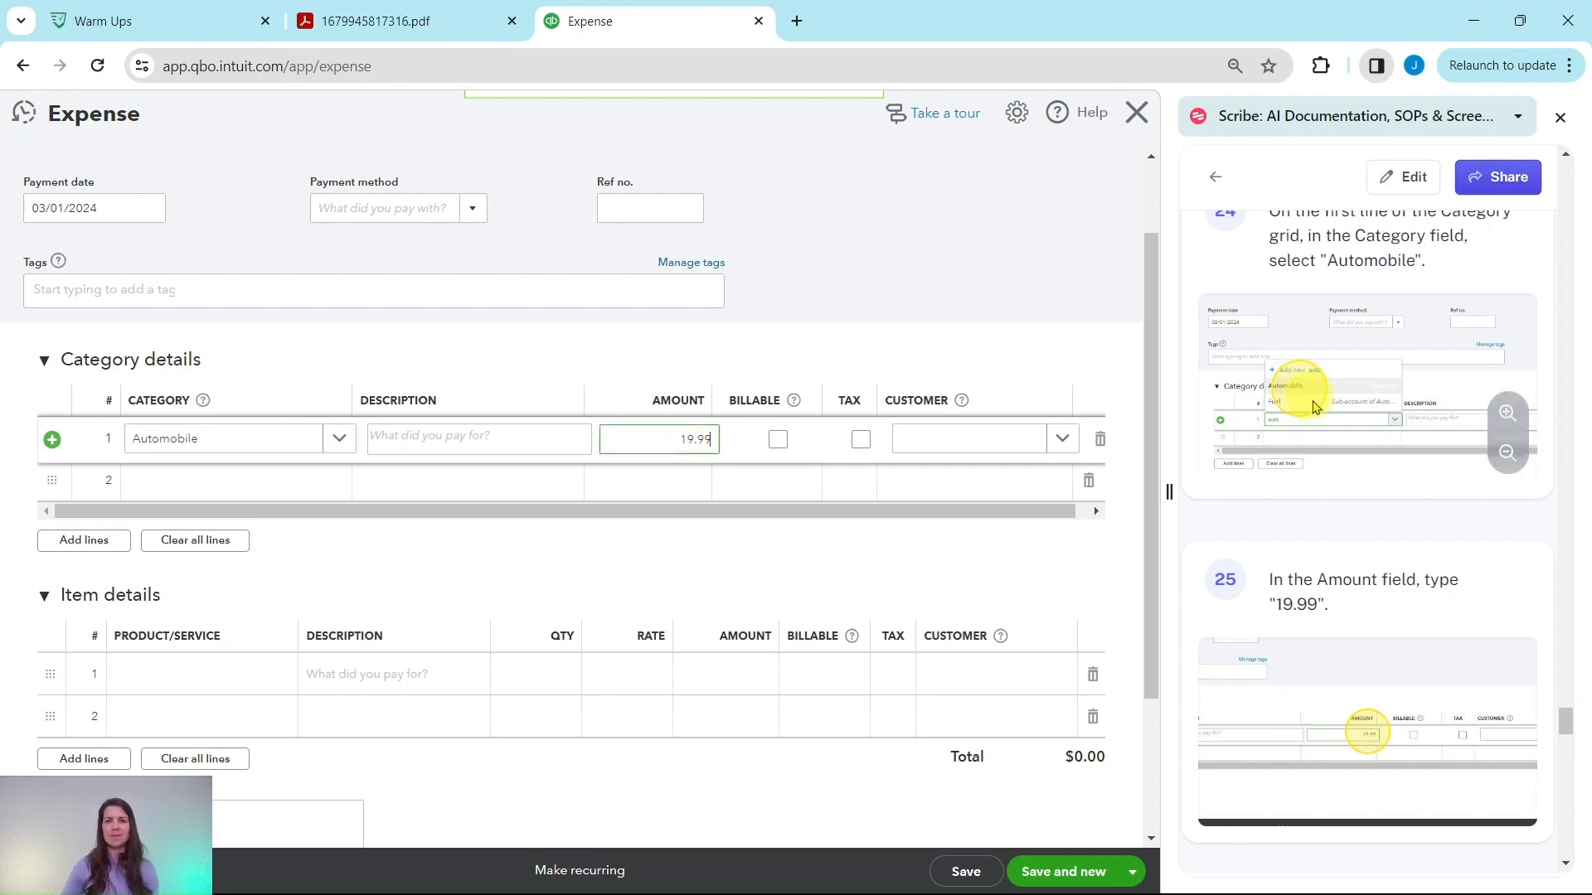
scroll(1319, 405, down, 6)
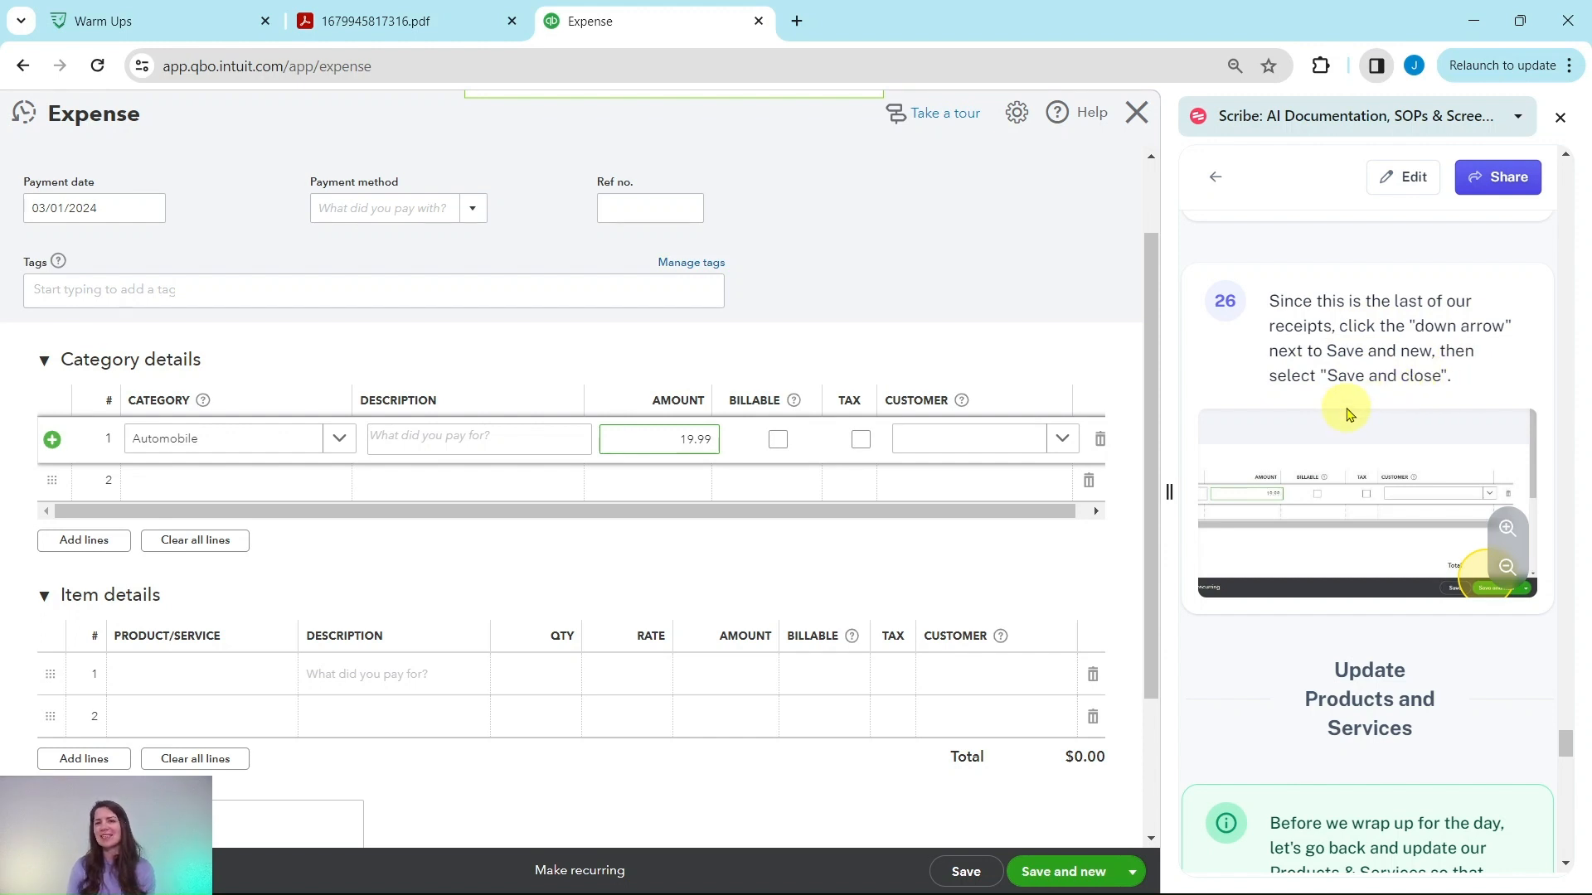
click(1130, 871)
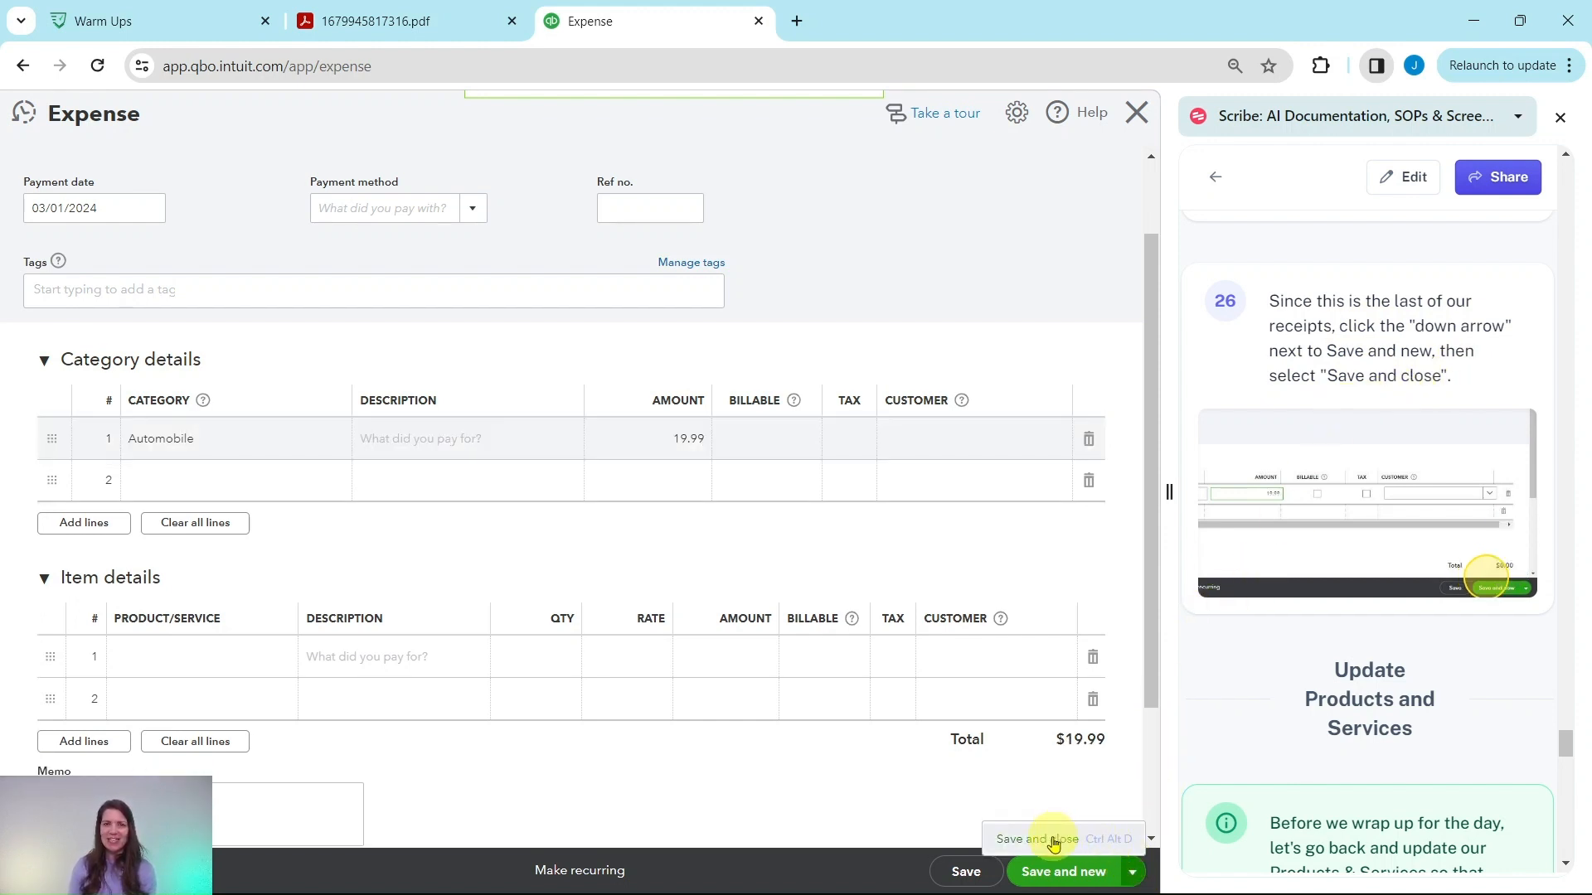
click(1053, 840)
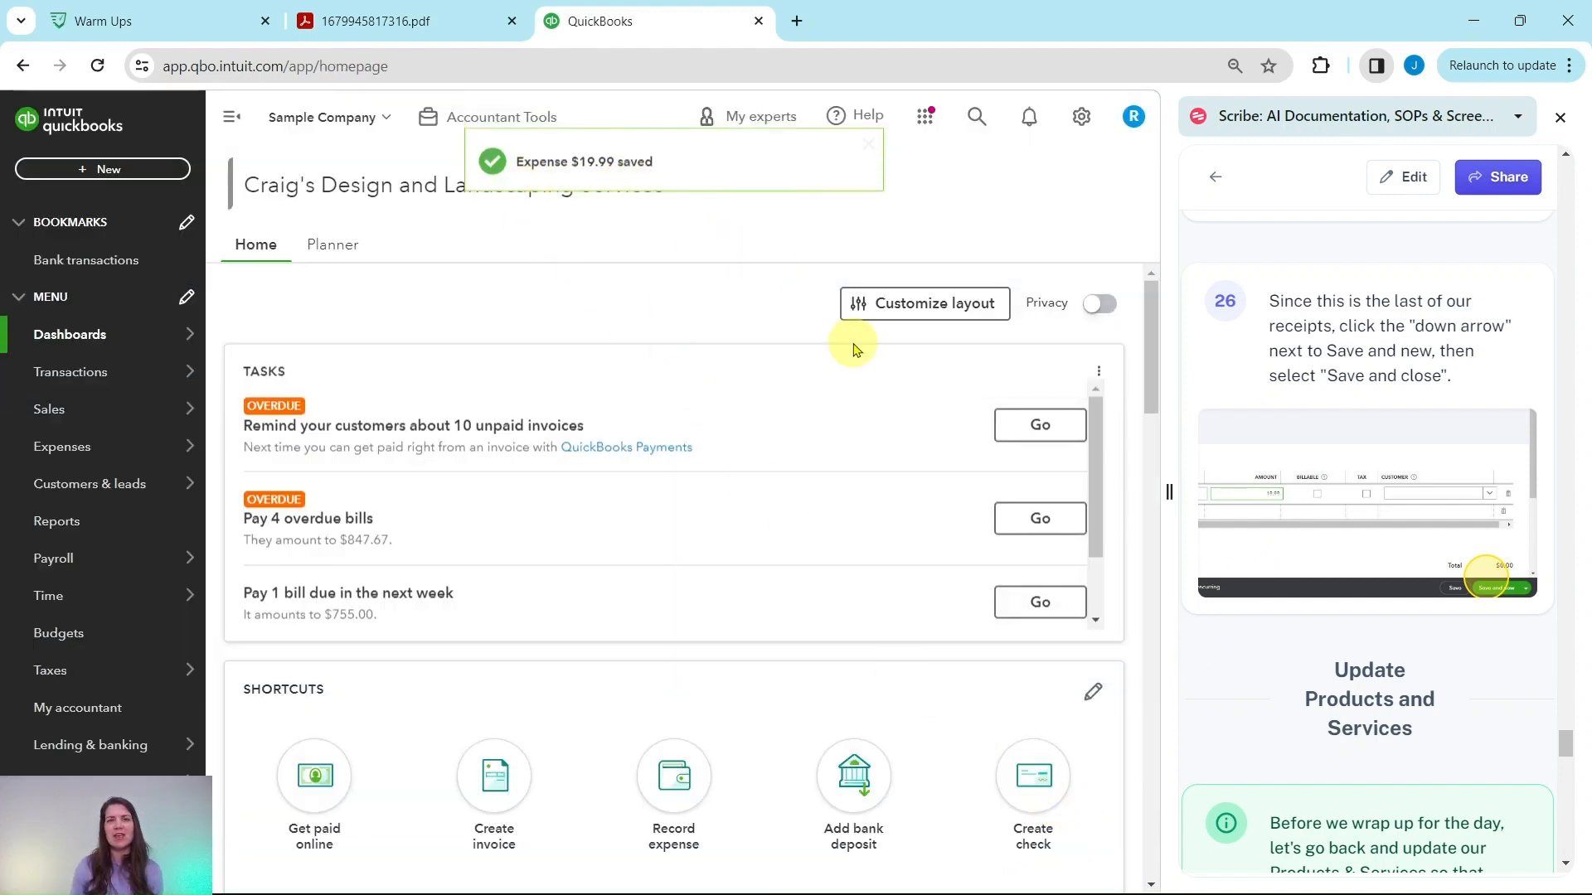
Read the guide's section on updating product costs and open the company's Products and services list
scroll(1351, 531, down, 3)
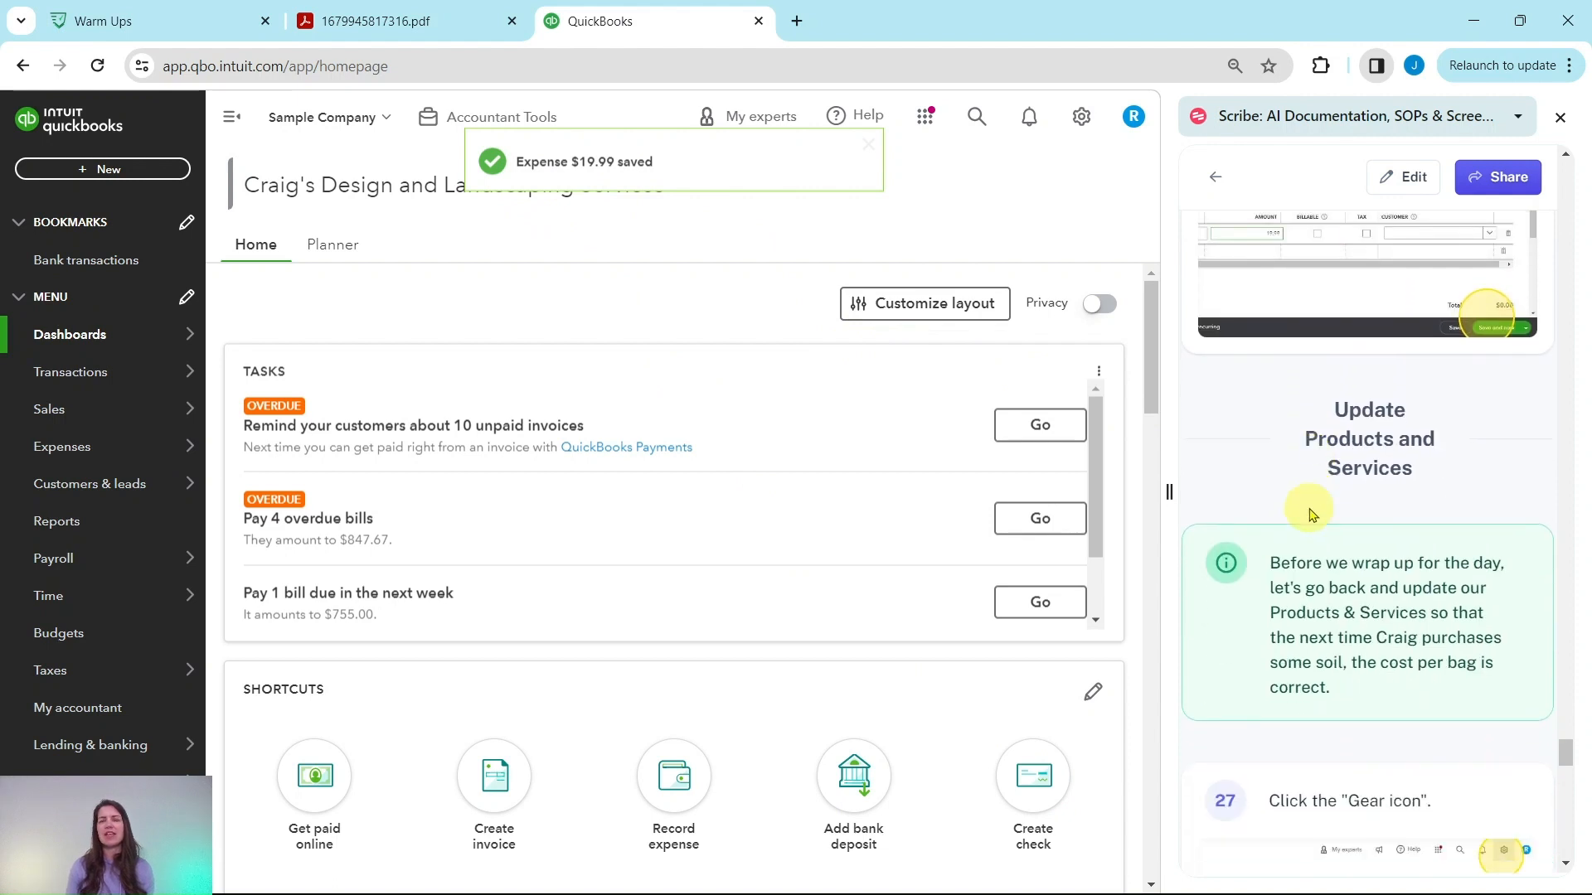
scroll(1313, 514, down, 2)
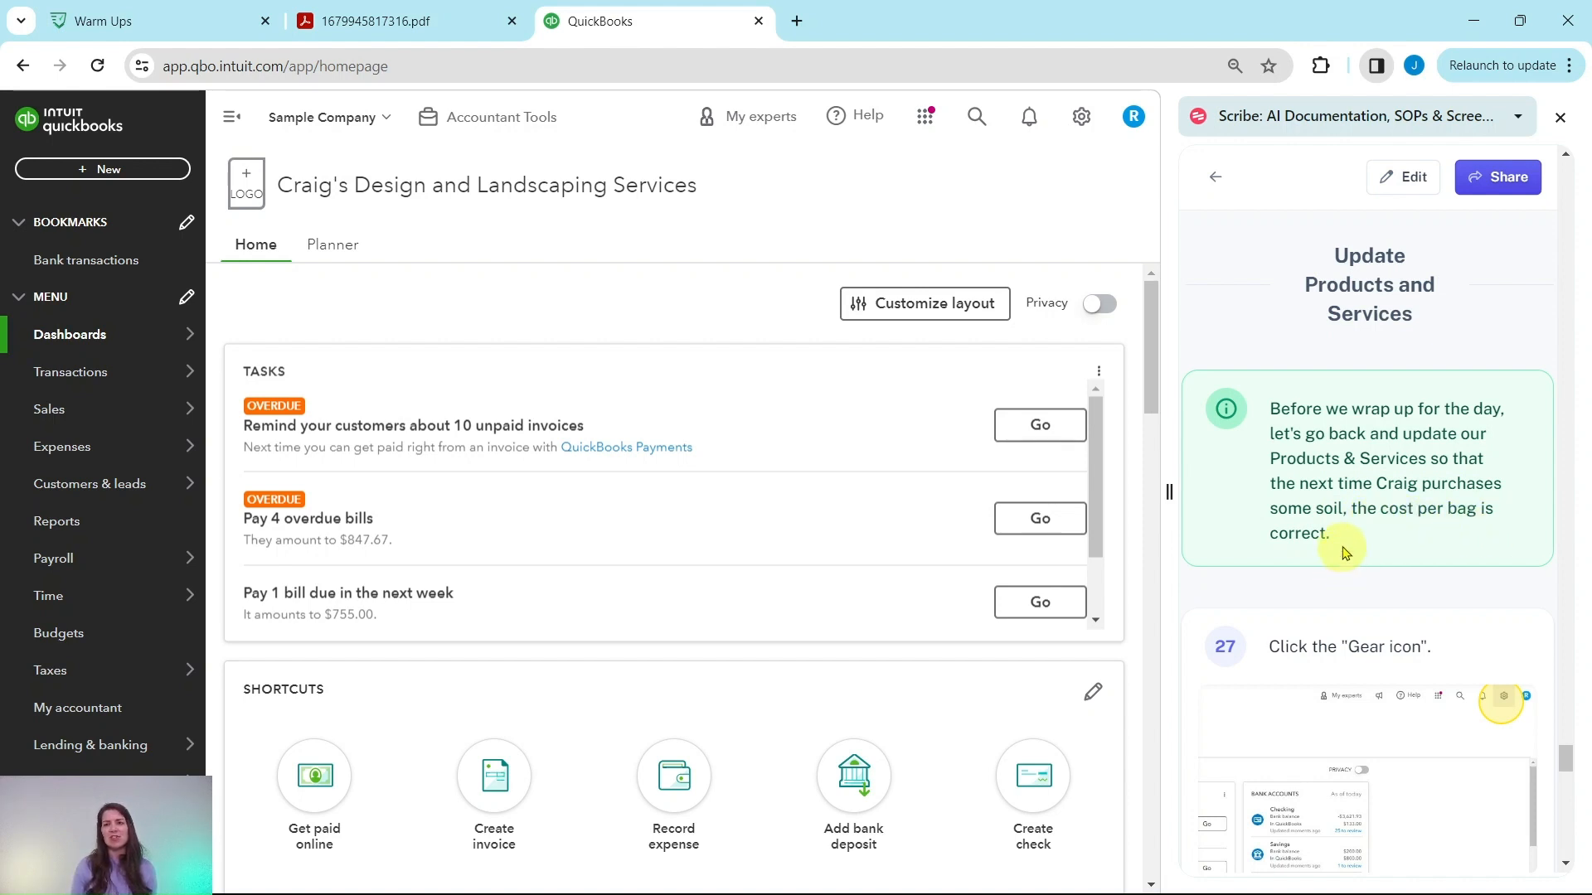
scroll(1345, 552, down, 5)
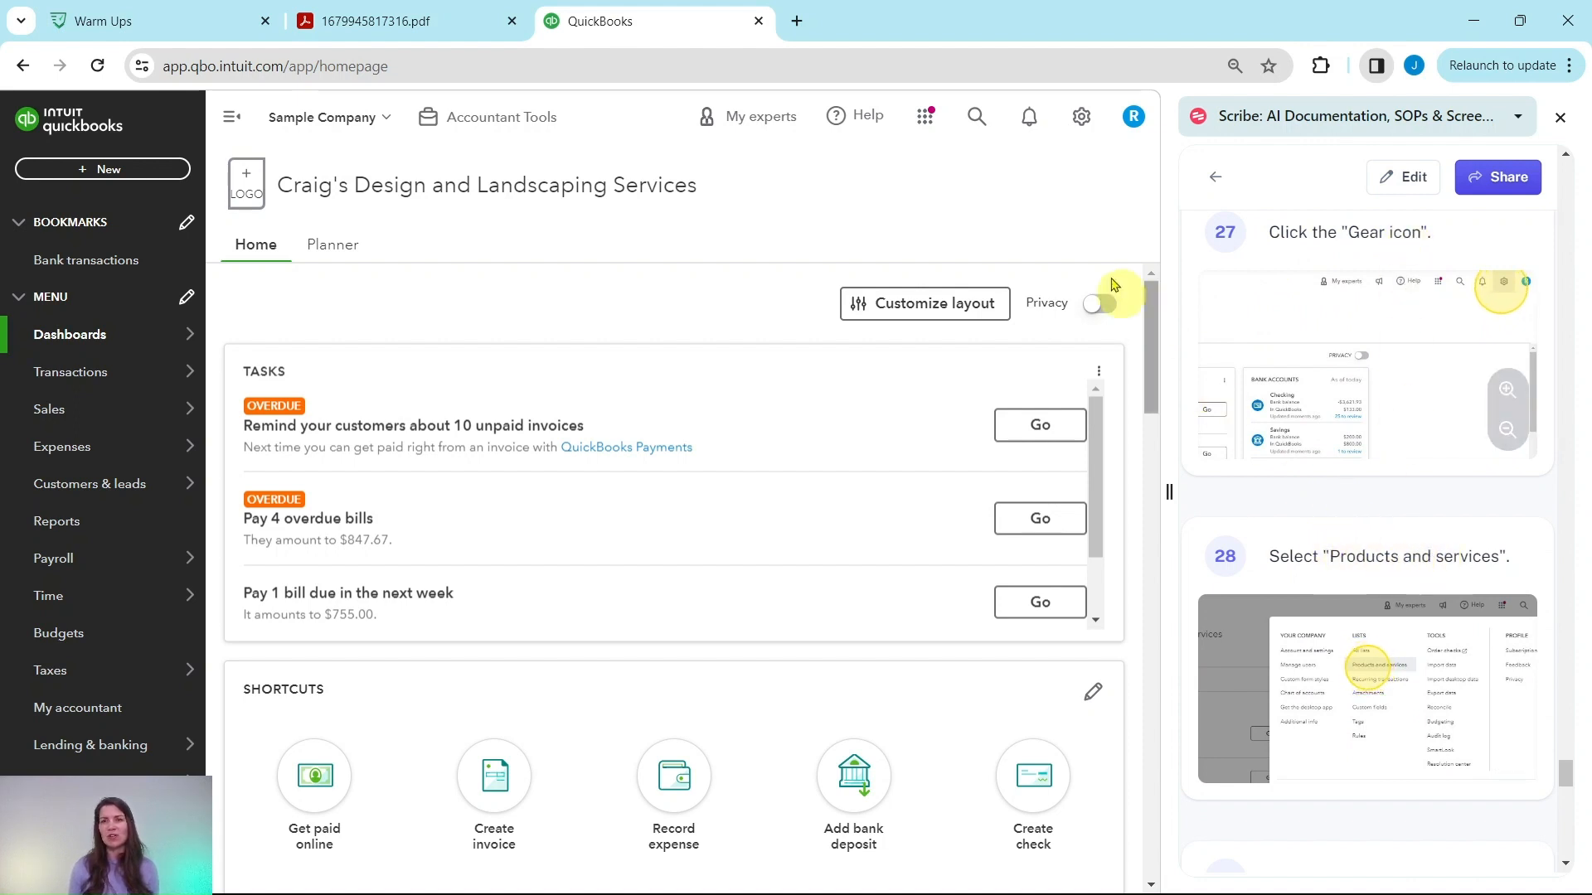
click(1081, 117)
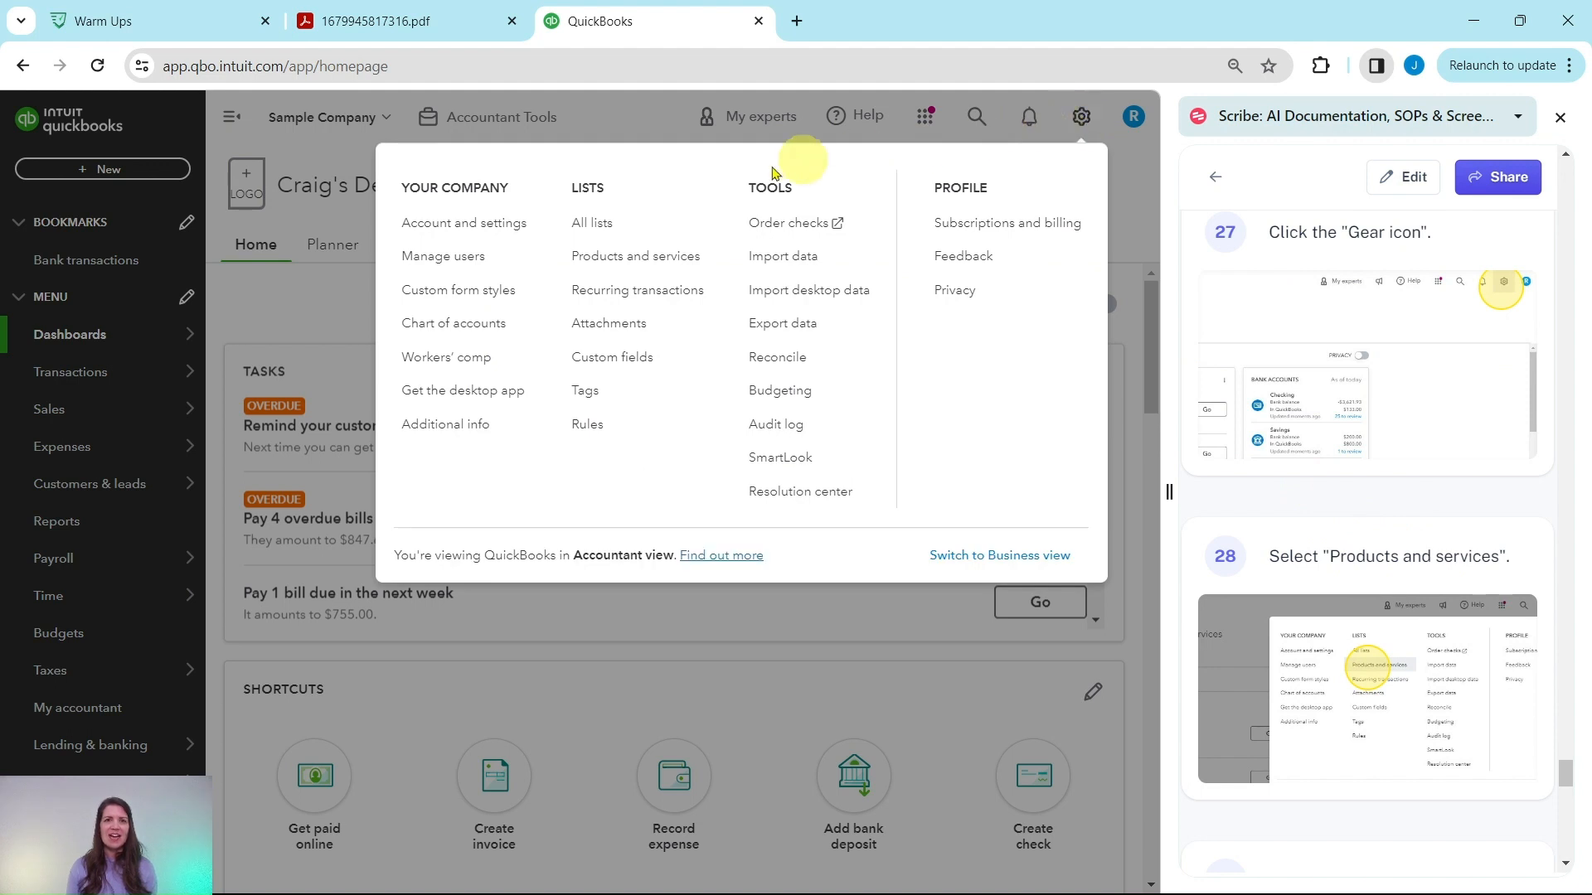
click(628, 265)
Find the Soil product in the Landscaping category and open it for editing
scroll(1340, 289, down, 7)
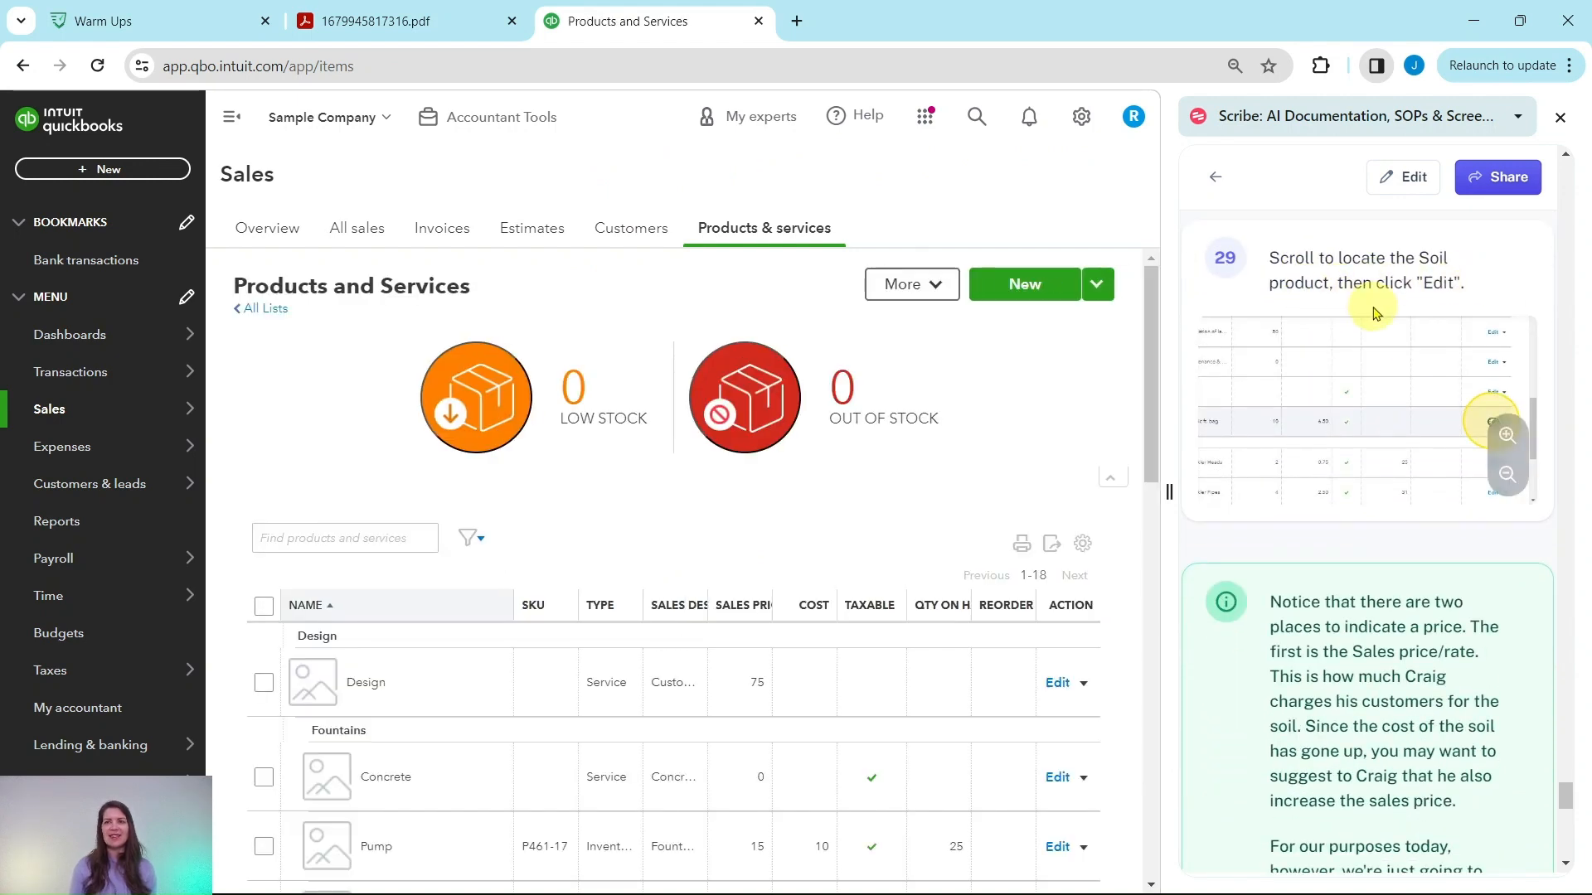
scroll(611, 460, down, 4)
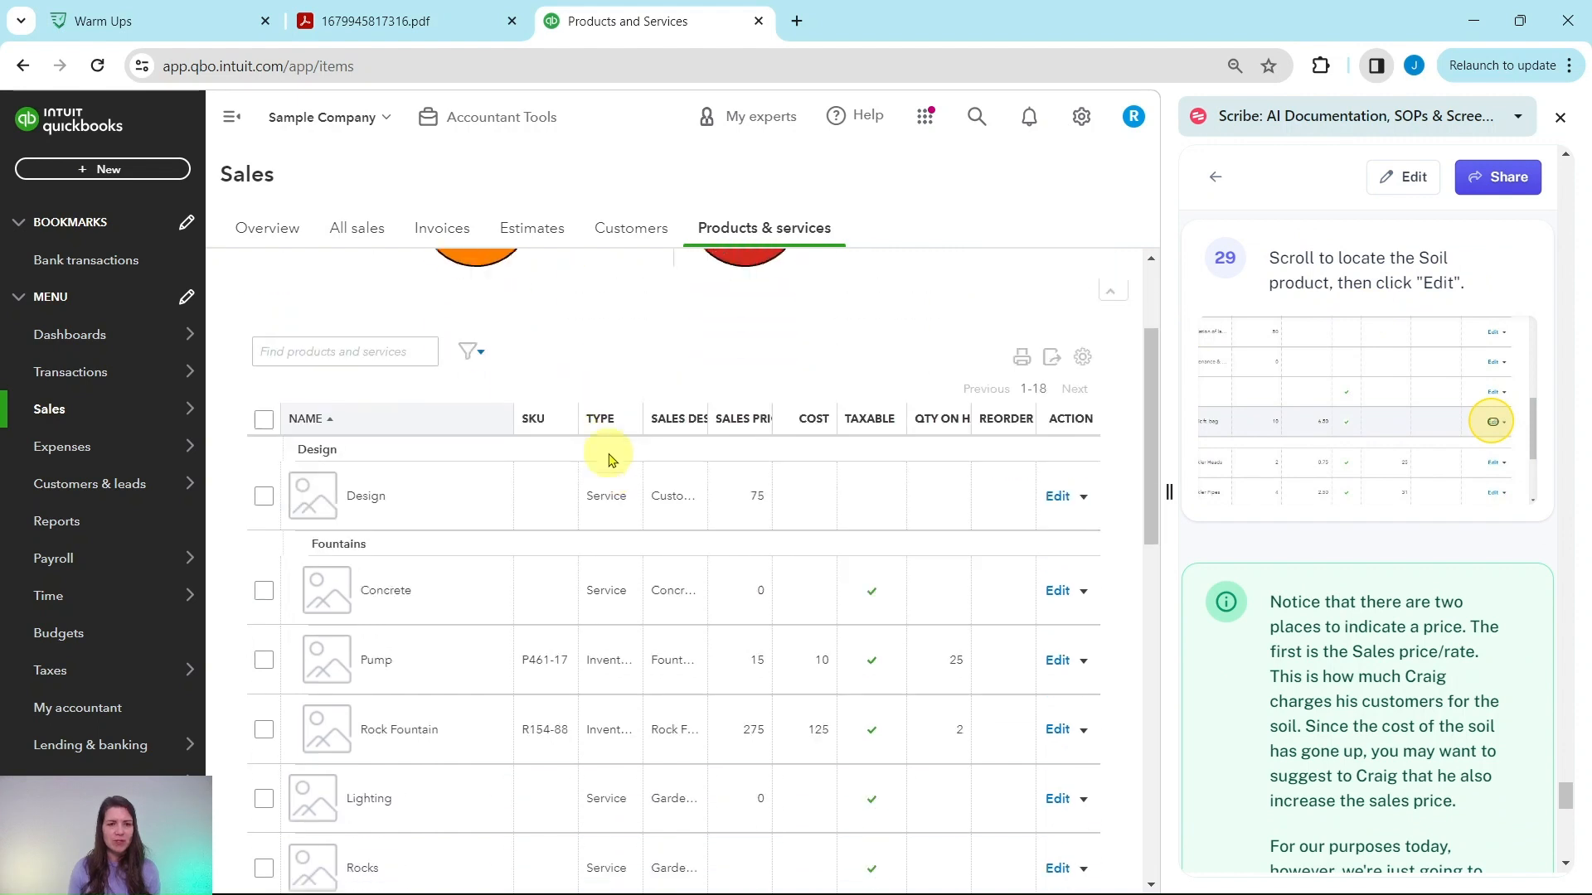
scroll(373, 464, down, 6)
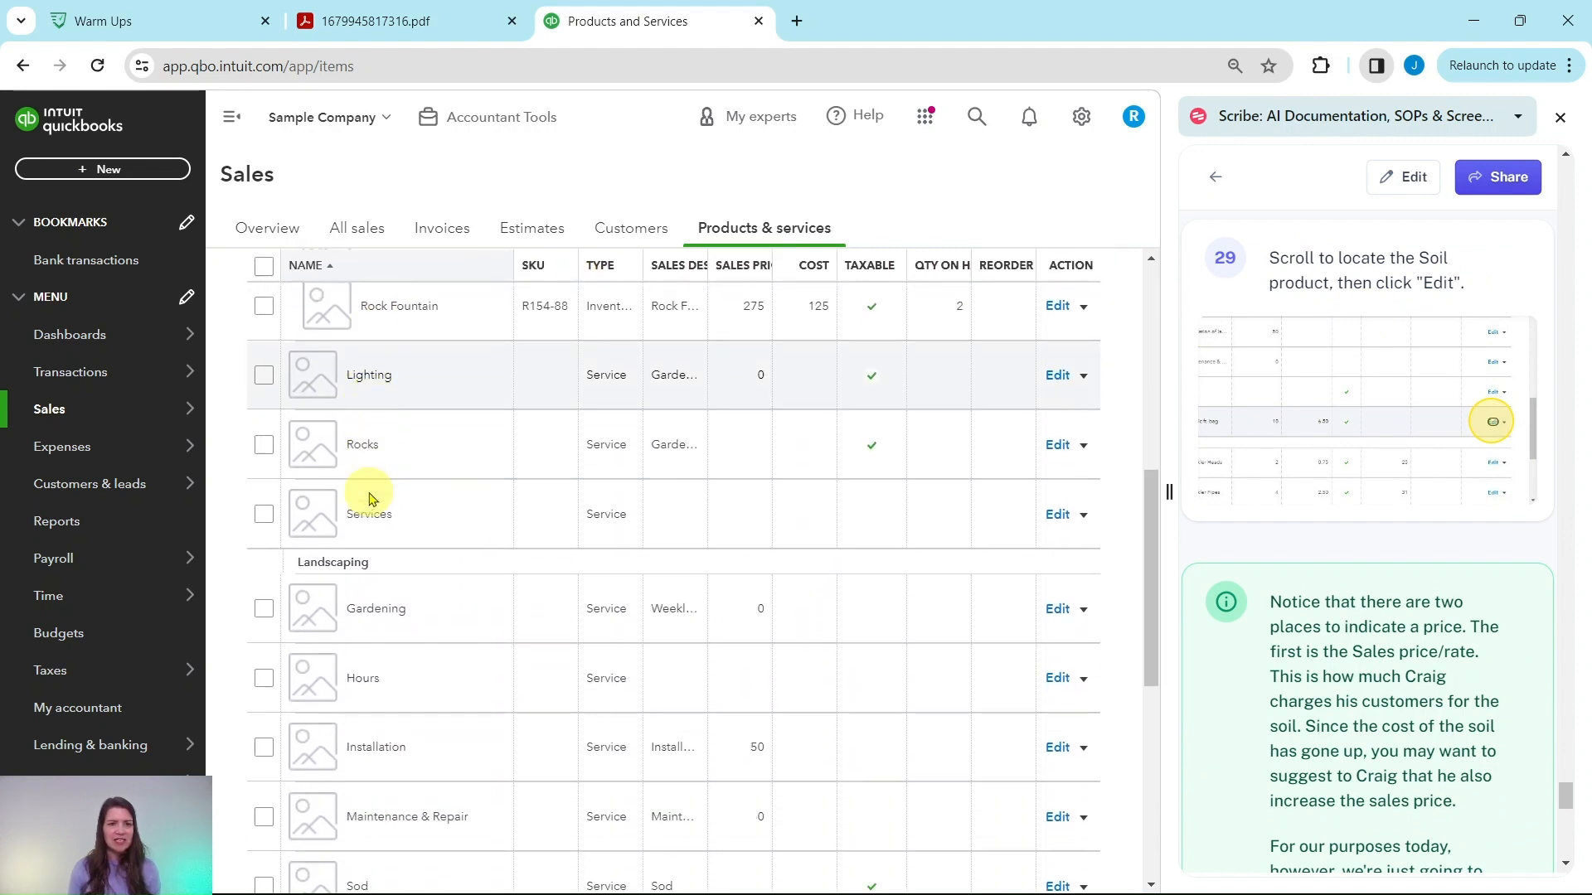
scroll(369, 501, down, 3)
scroll(360, 464, up, 3)
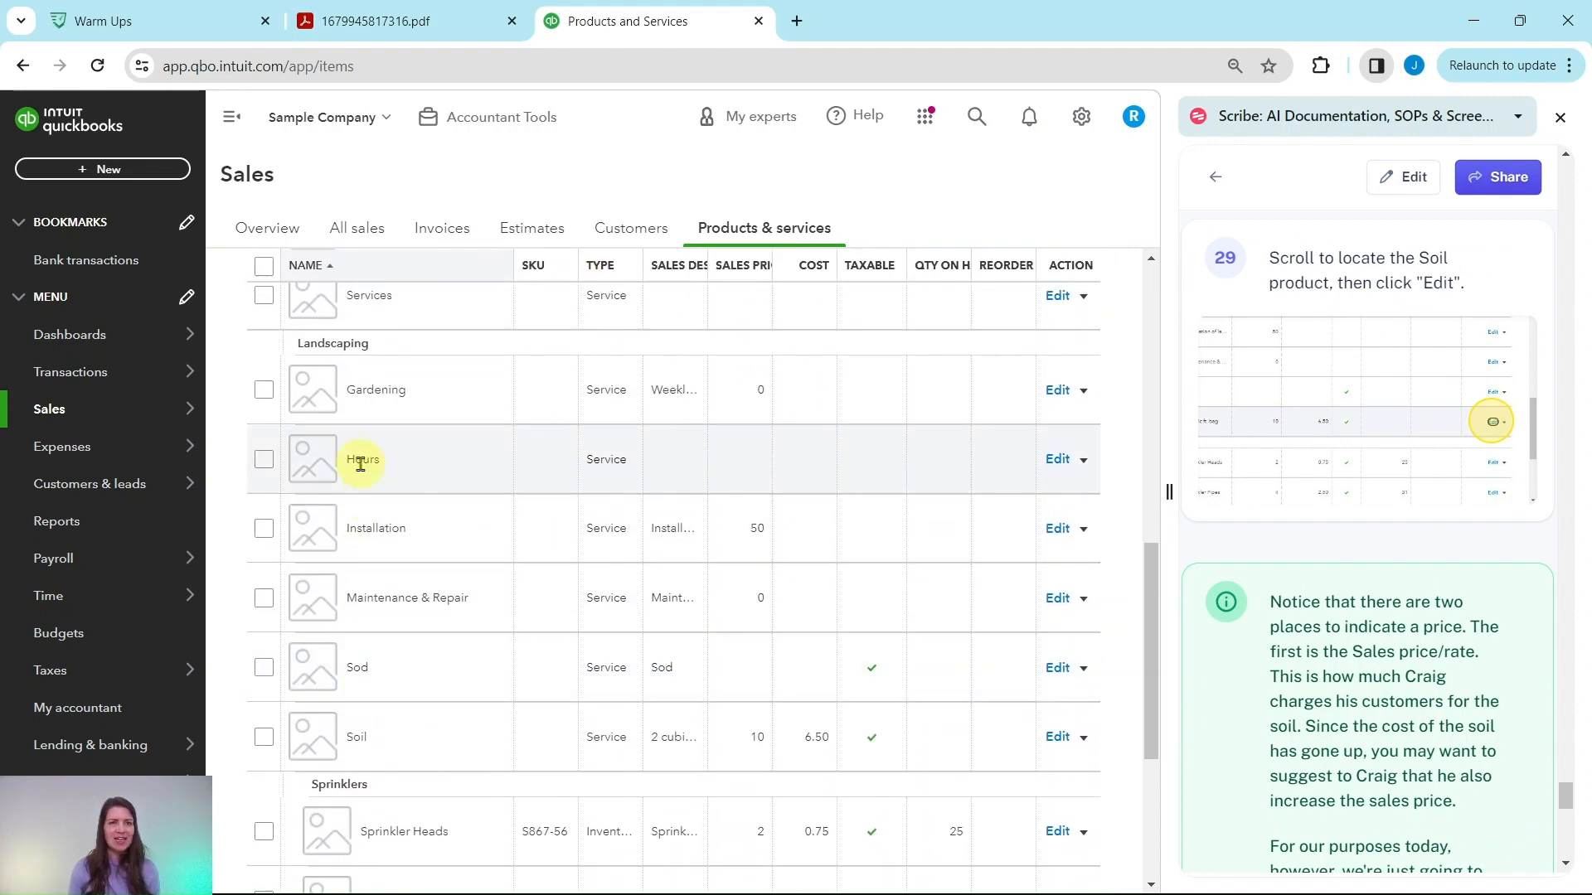
scroll(445, 682, down, 3)
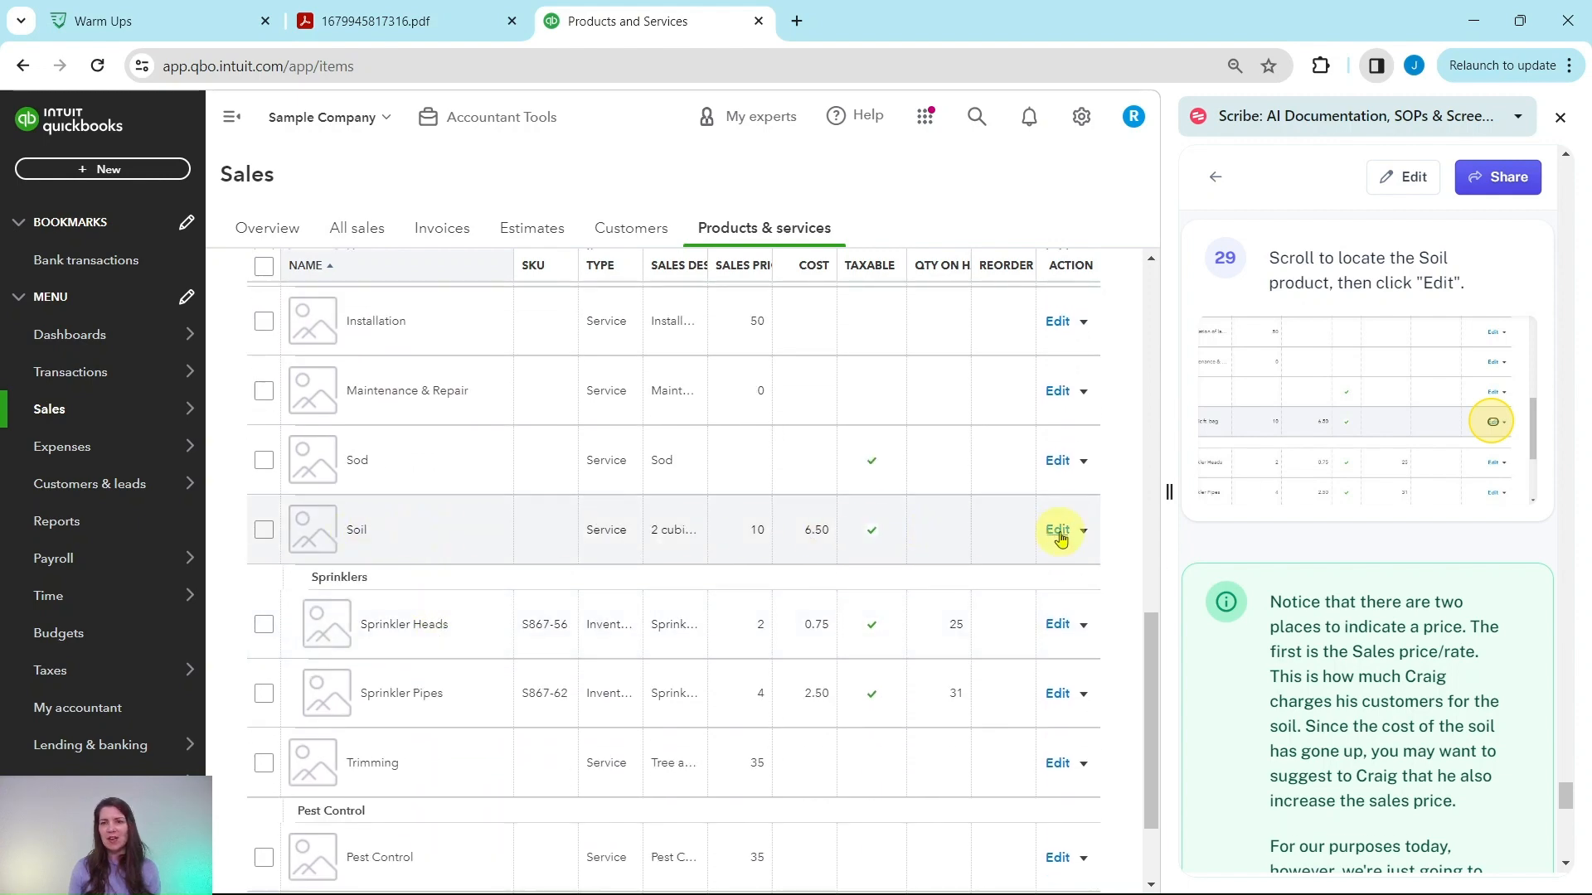
click(1060, 531)
Check the guide's pricing notes and the soil price on the Tania's receipt, and set the Soil product's purchase cost to 7.15
scroll(1342, 530, down, 5)
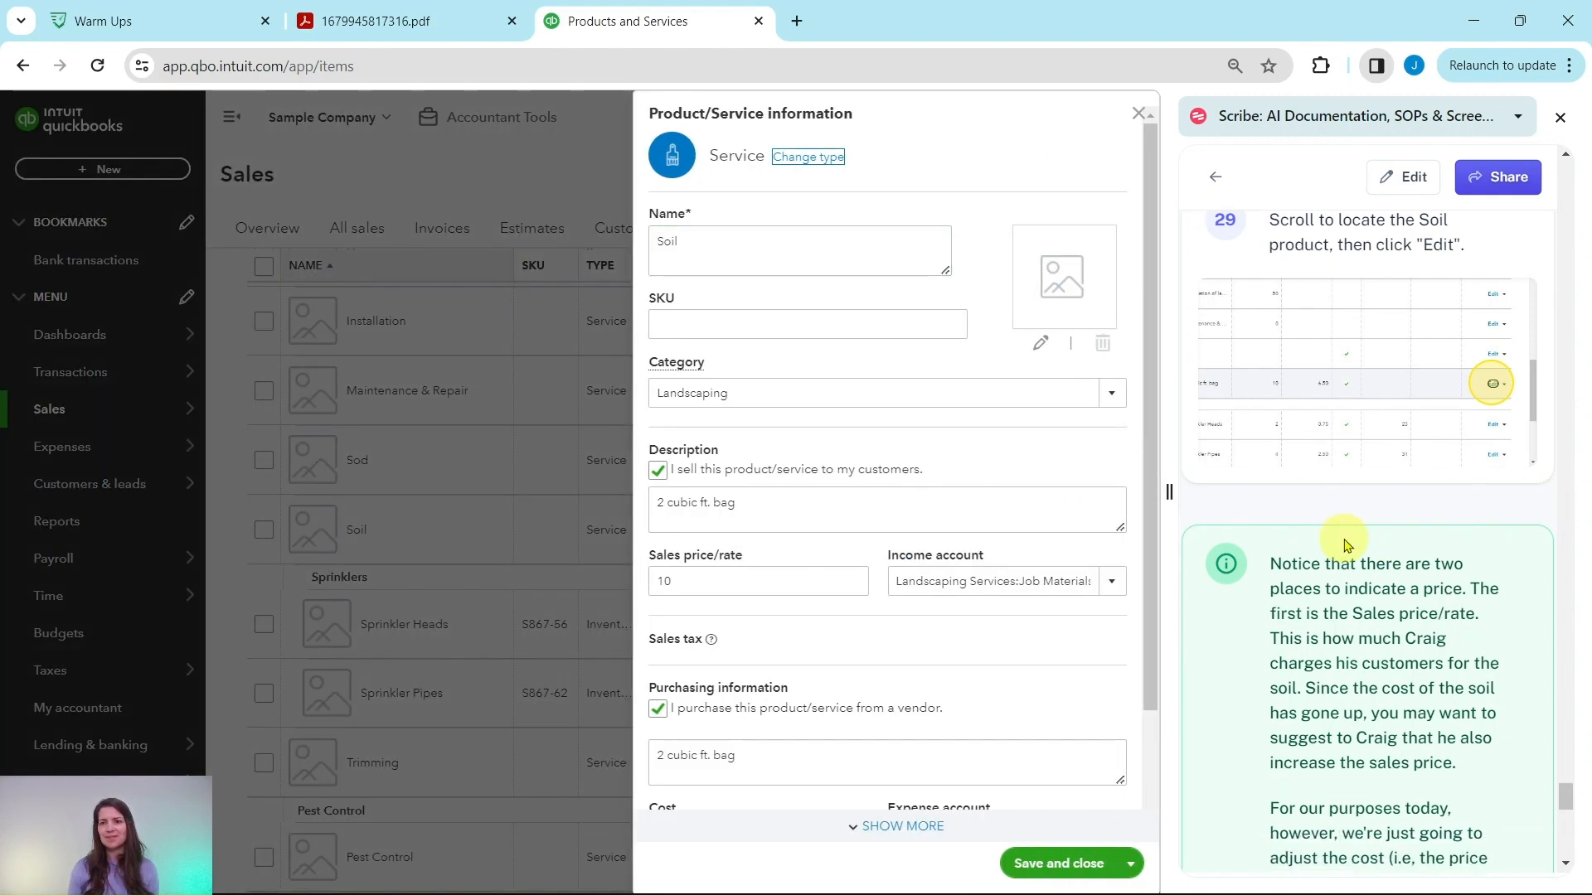
scroll(1339, 511, up, 1)
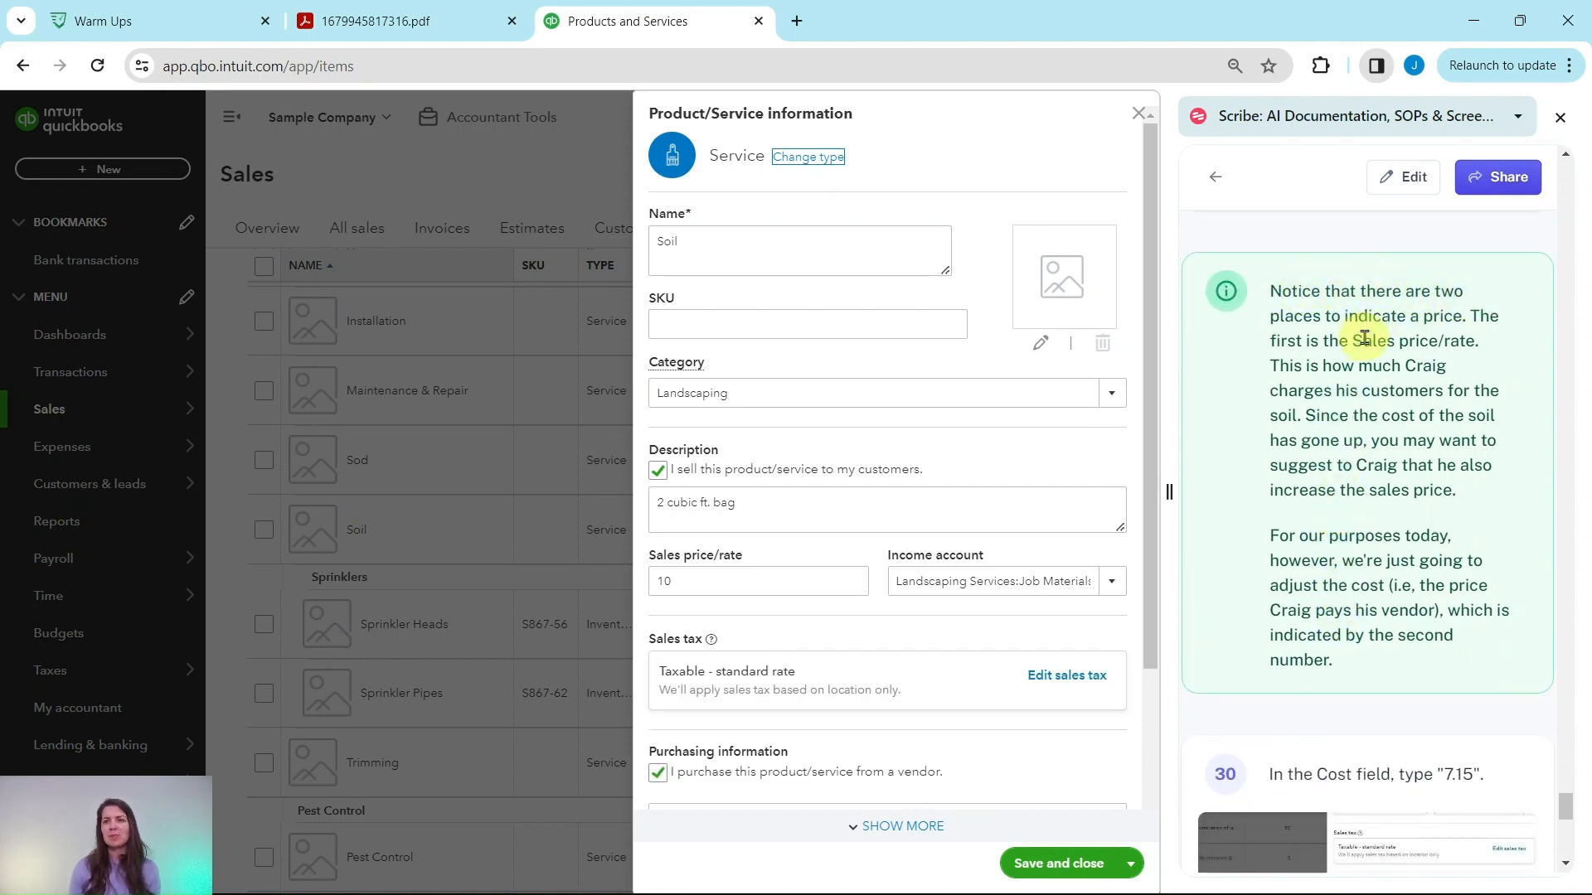
scroll(885, 451, down, 3)
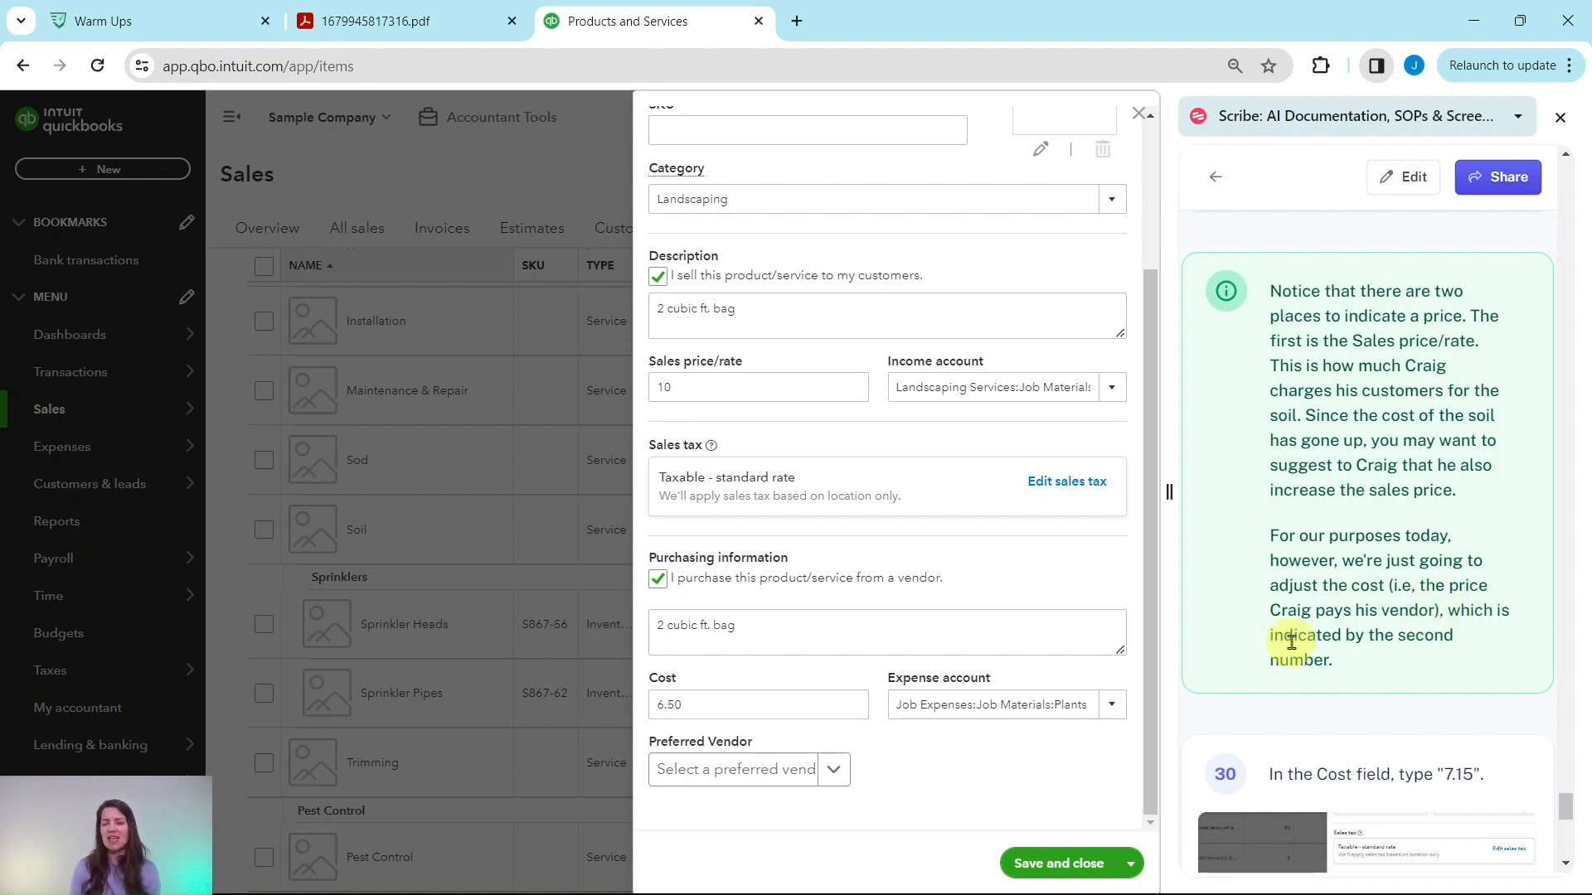
scroll(1379, 641, down, 5)
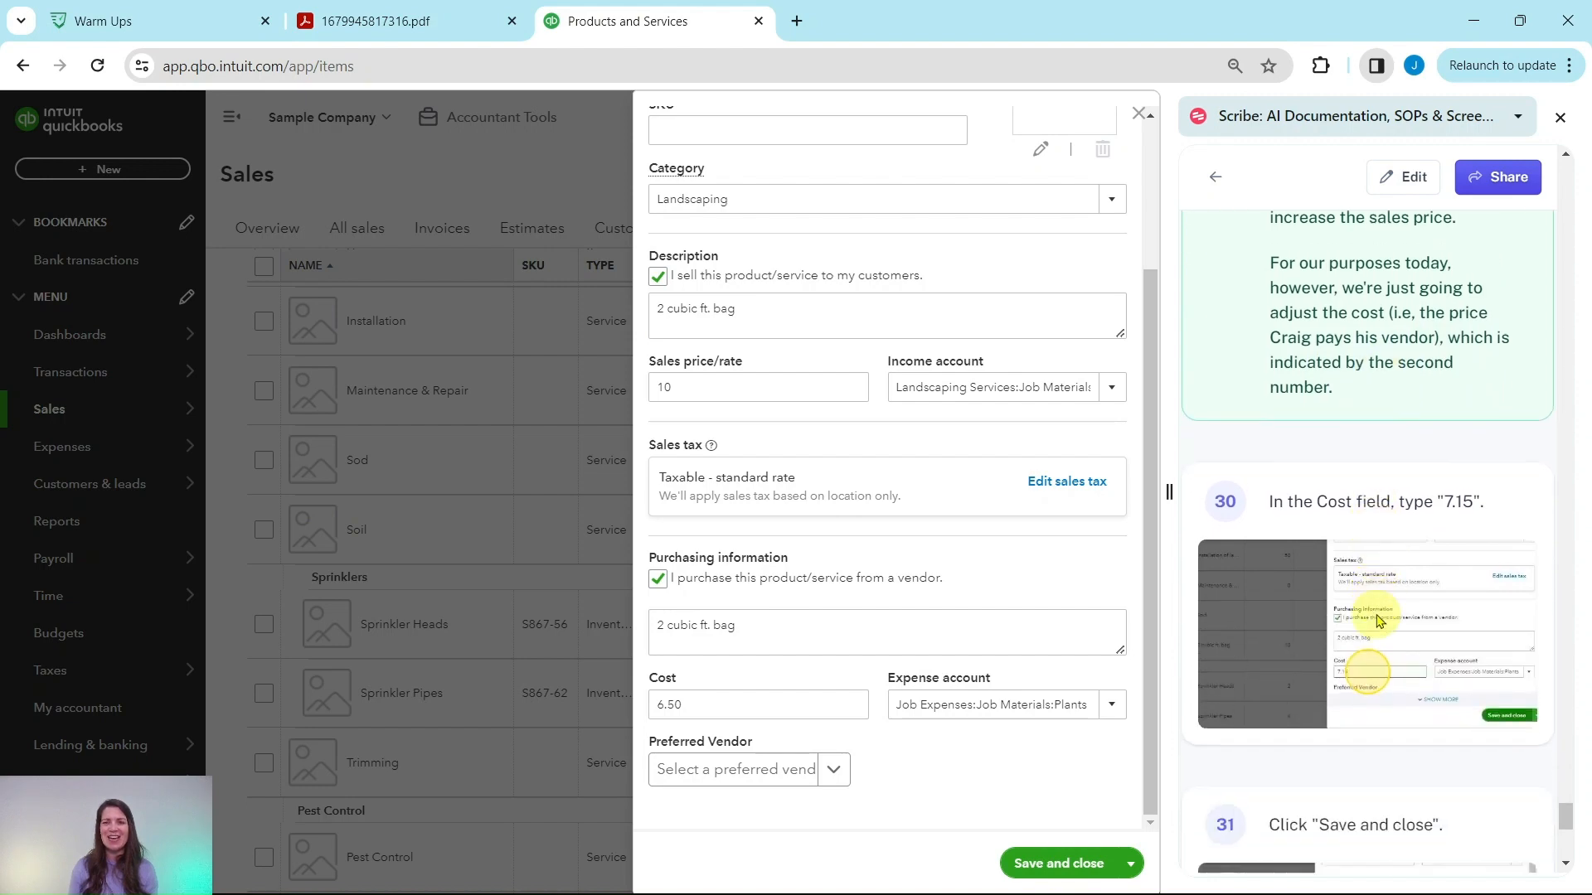
click(373, 21)
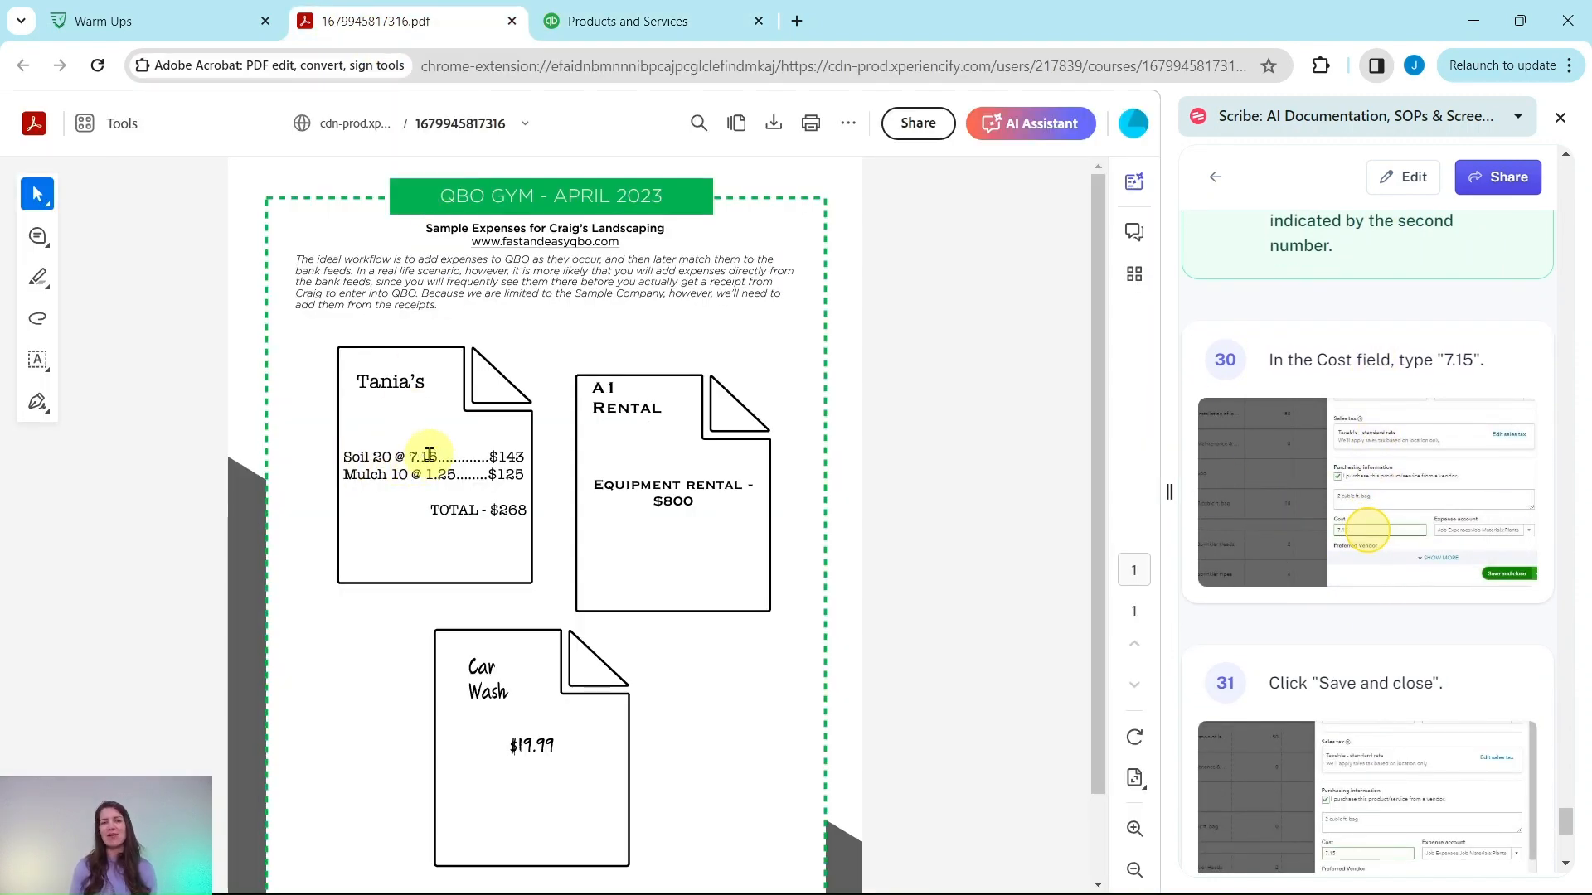
click(634, 25)
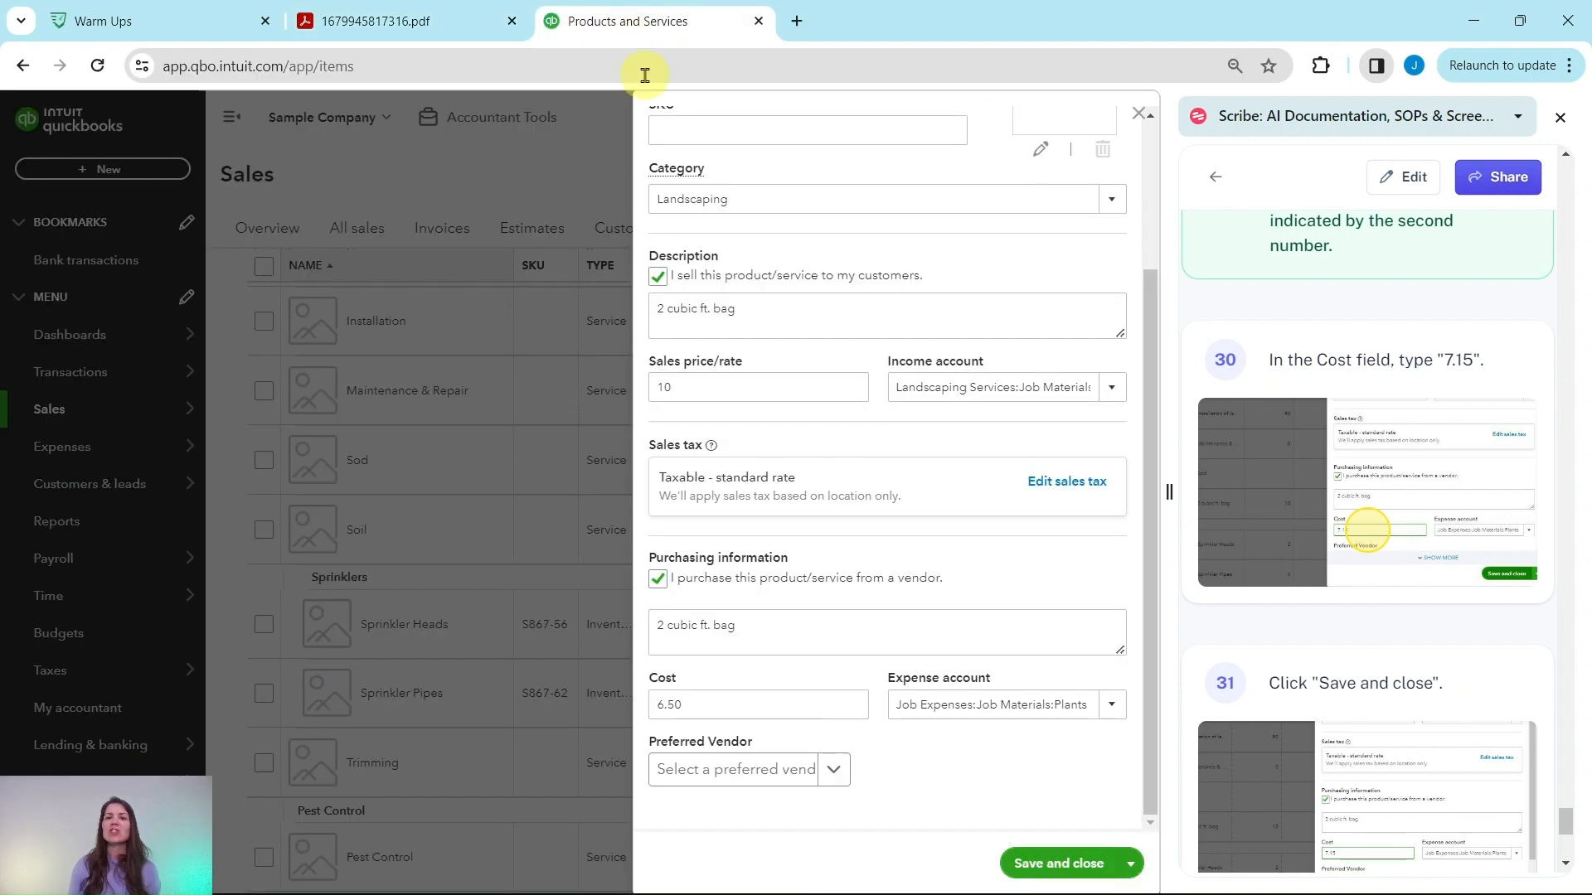
double_click(692, 711)
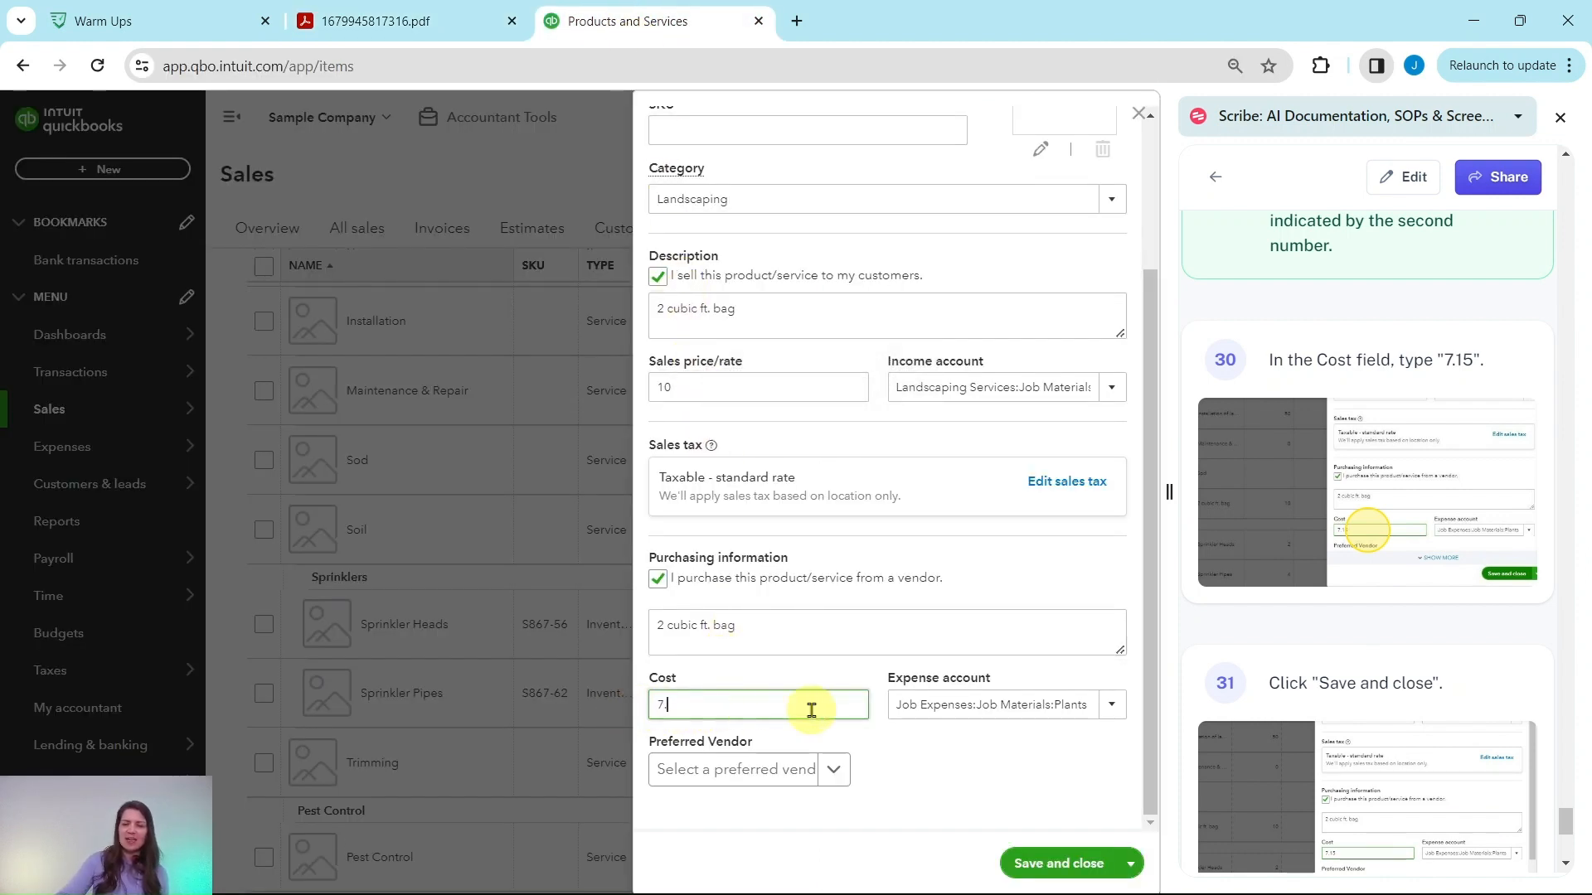
text(7.15)
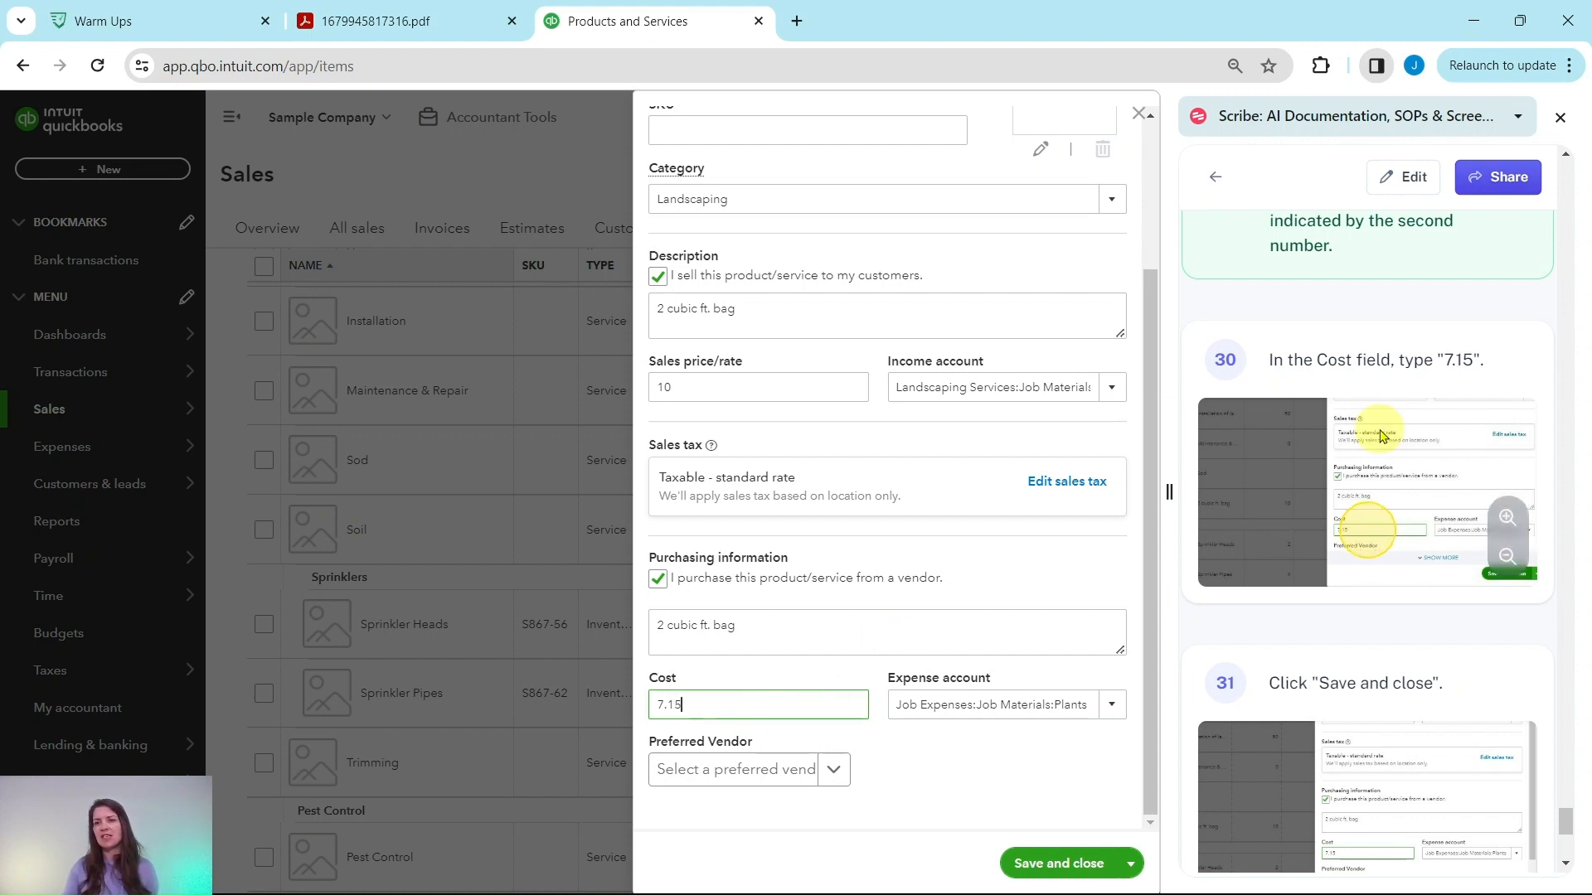
Save and close the Soil product and read the guide's closing reminder about the next exercise
scroll(1379, 436, down, 4)
scroll(1380, 438, up, 2)
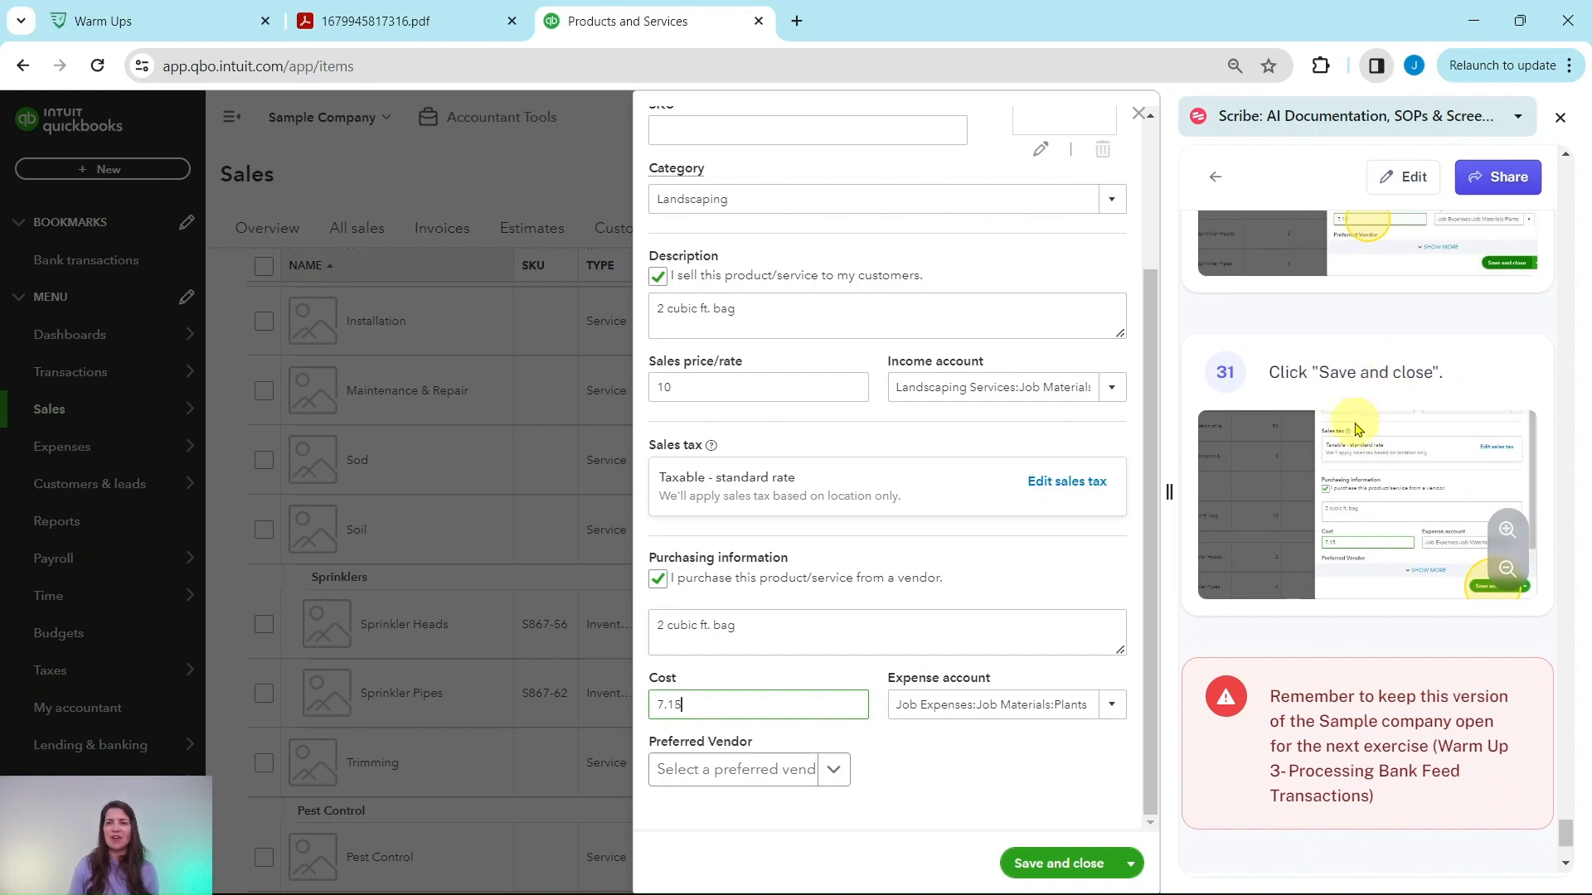
click(1063, 865)
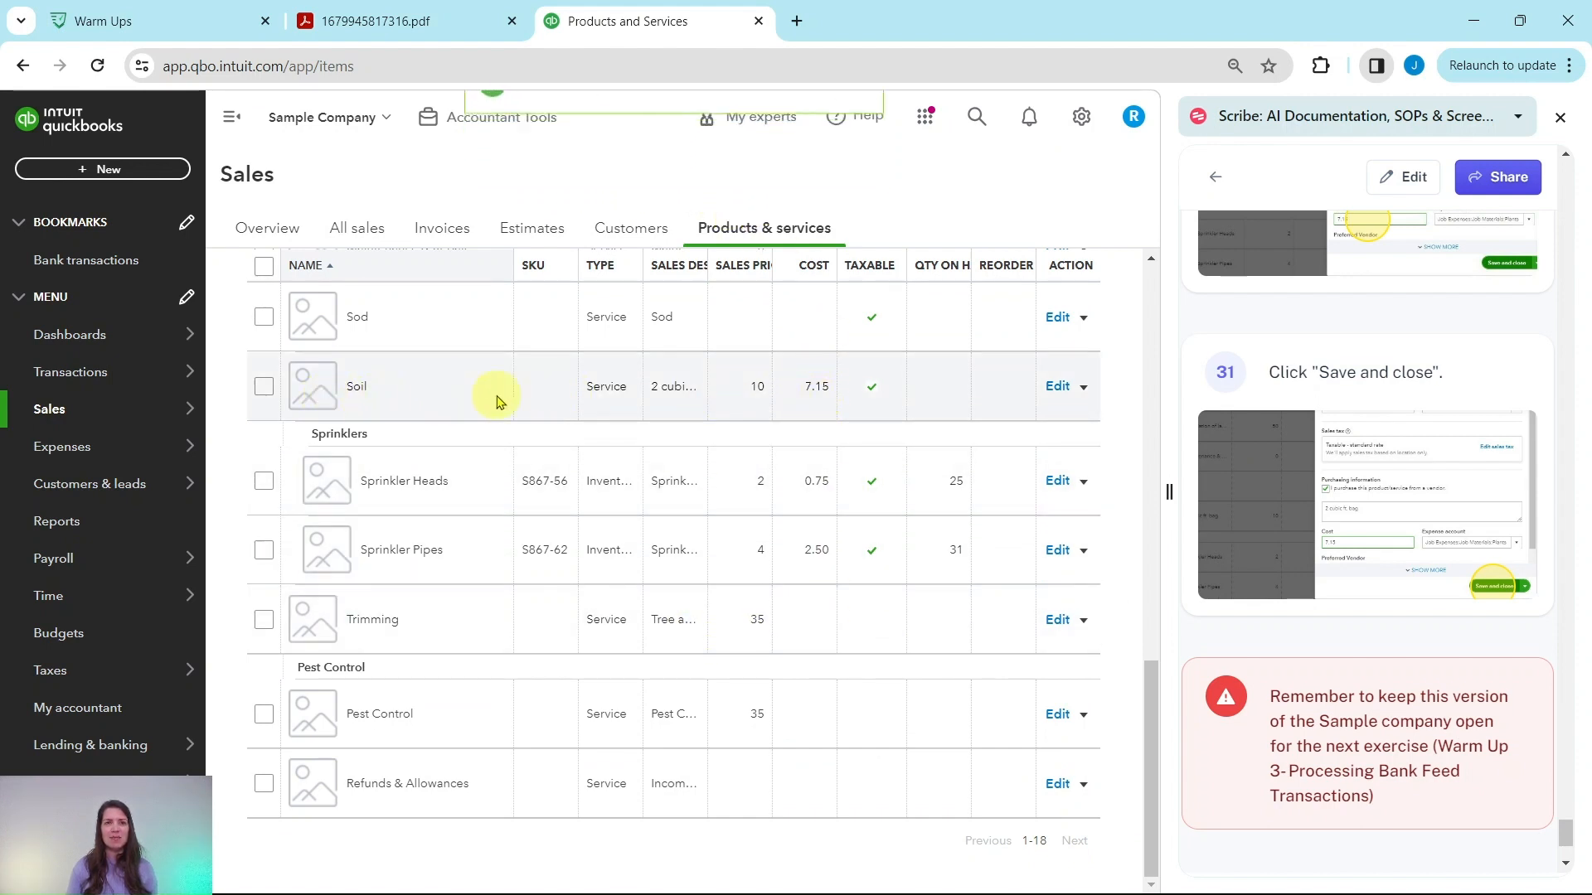
scroll(1290, 432, down, 3)
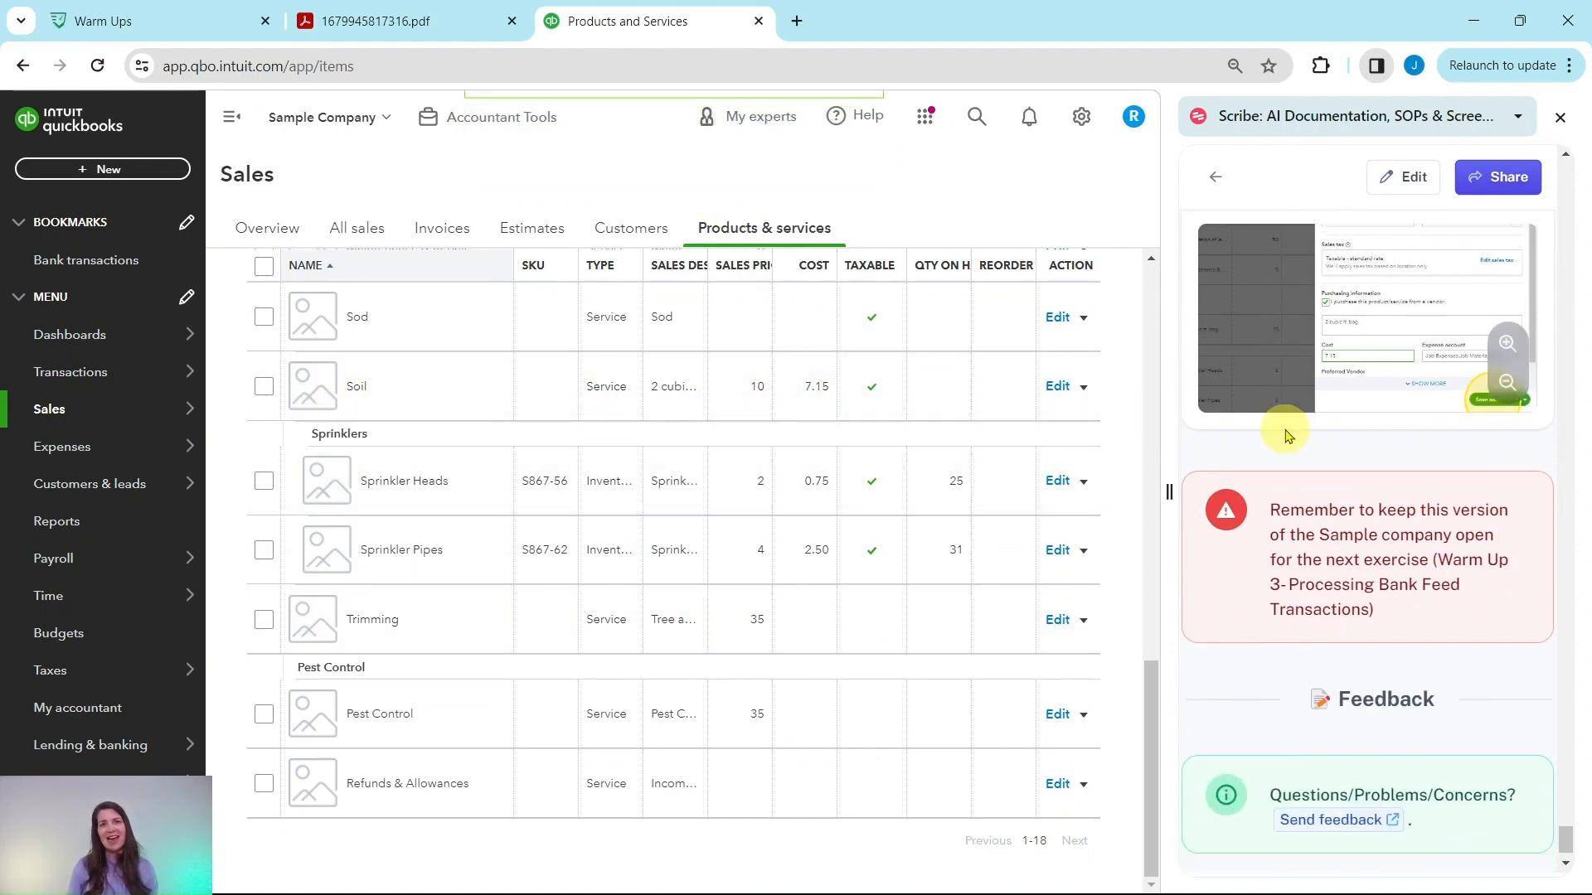